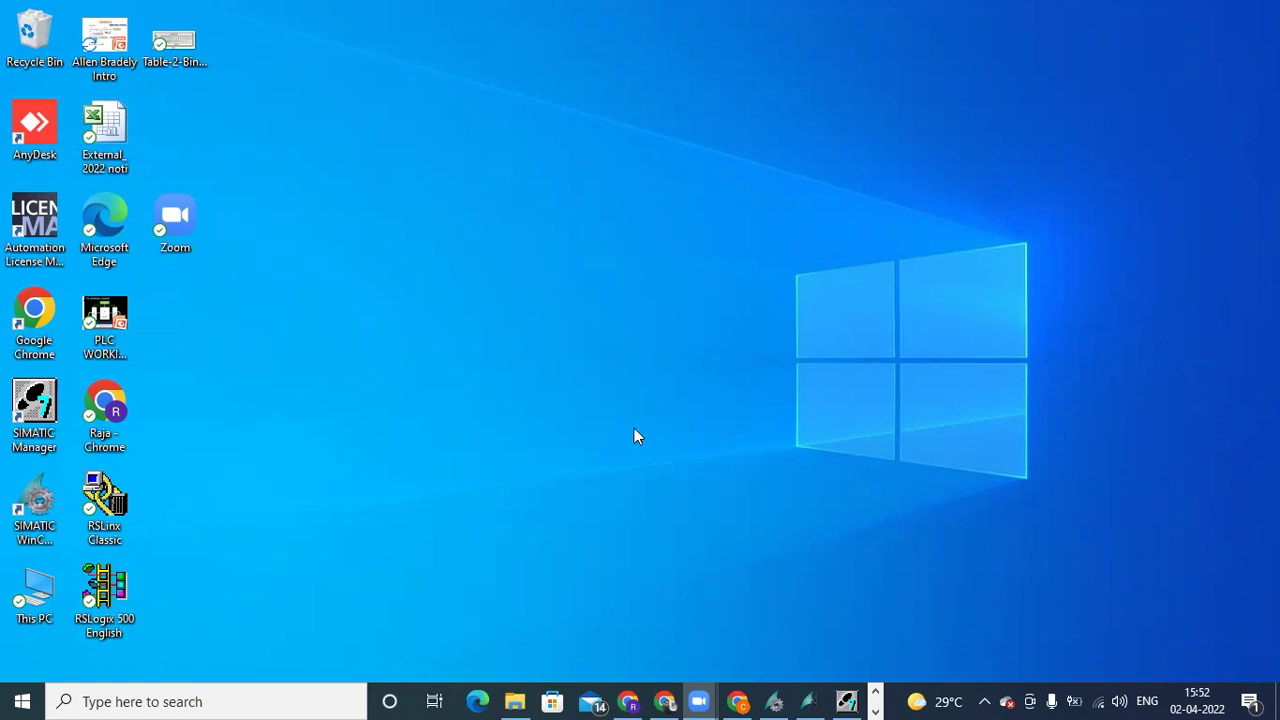
# - Restore WinCC Explorer on project 05022022 and bring the Tag Management window forward
pyautogui.click(778, 701)
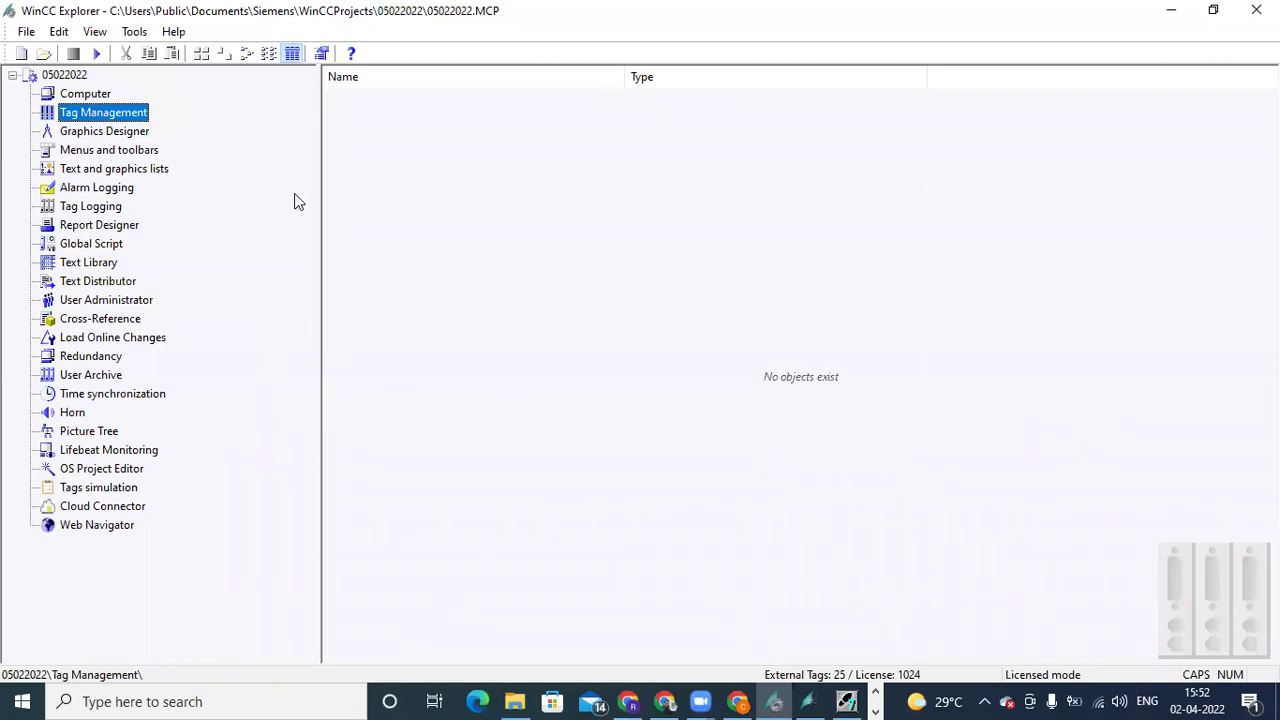
pyautogui.click(874, 709)
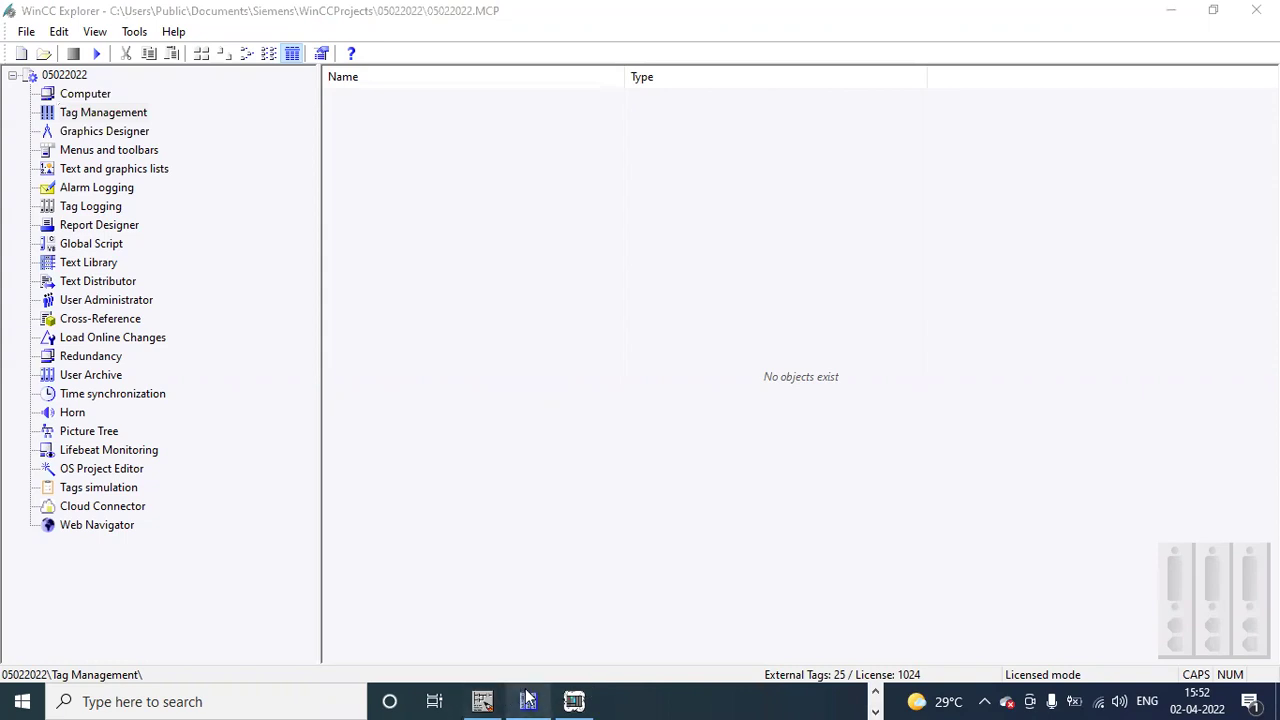
pyautogui.click(527, 700)
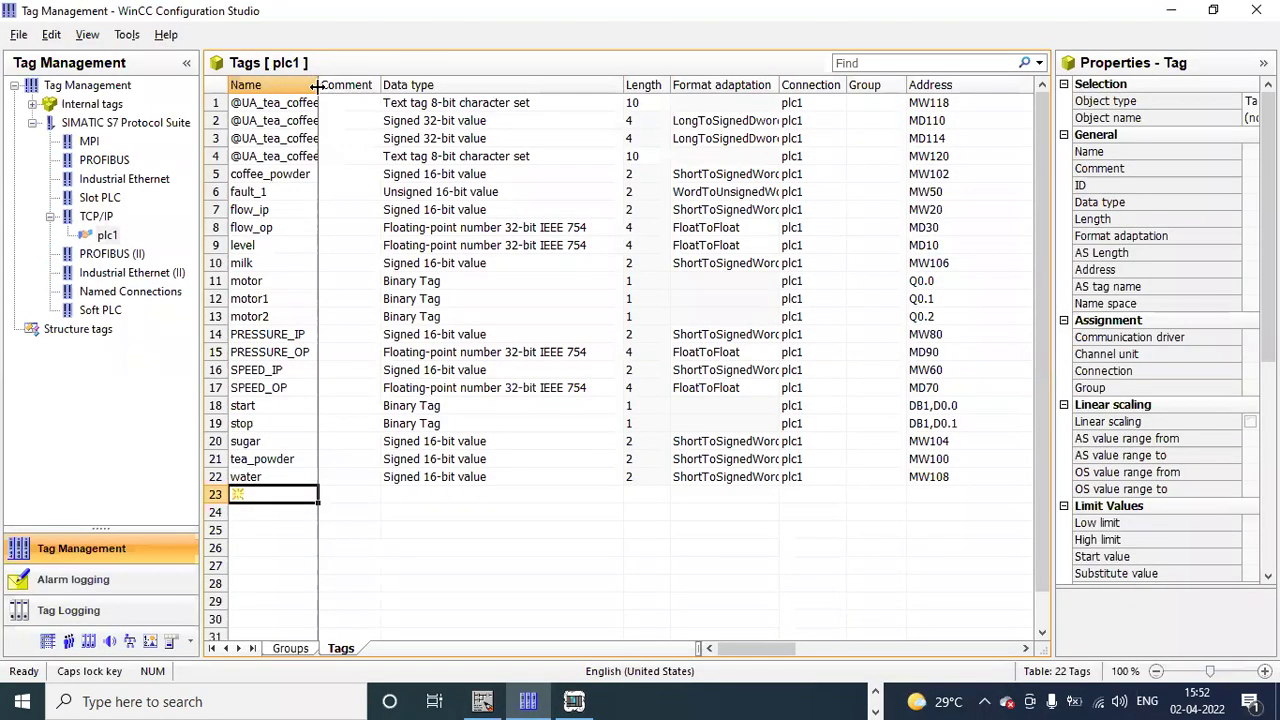
# - Widen the Name column, glance over the Internal tags, and return to plc1's 22 tags
pyautogui.moveTo(316, 87); pyautogui.dragTo(384, 87)
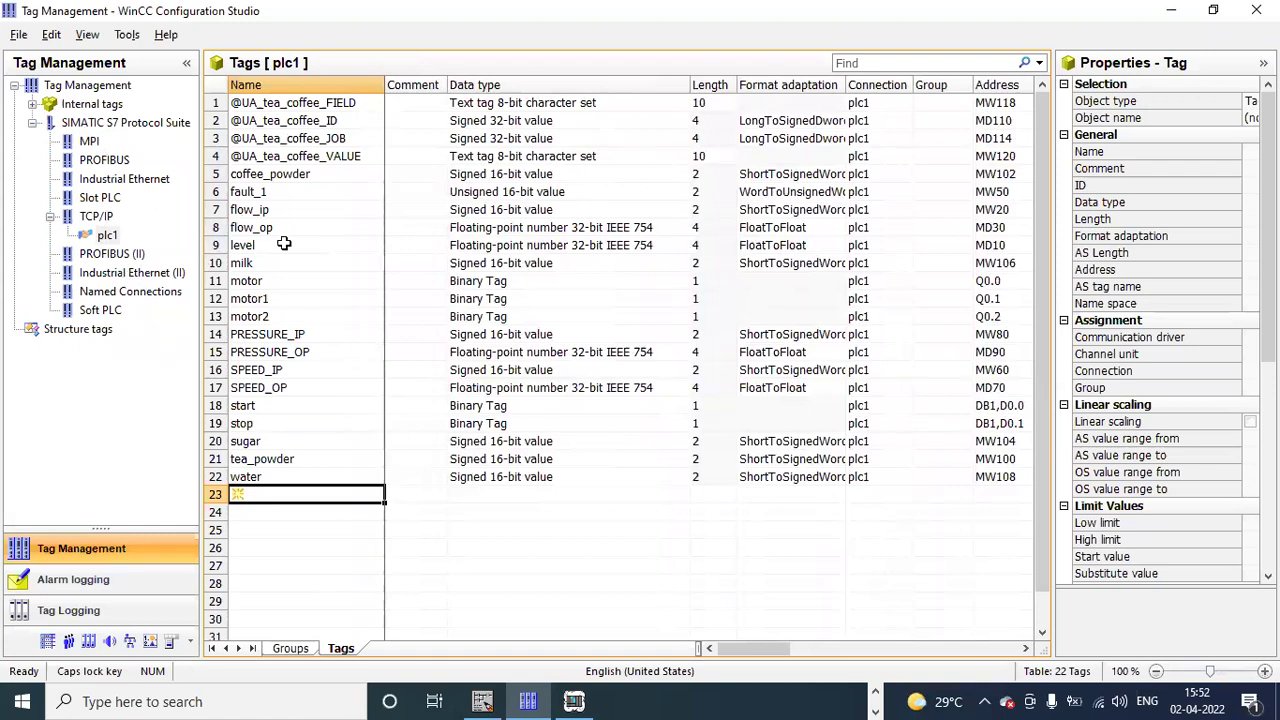
pyautogui.click(100, 106)
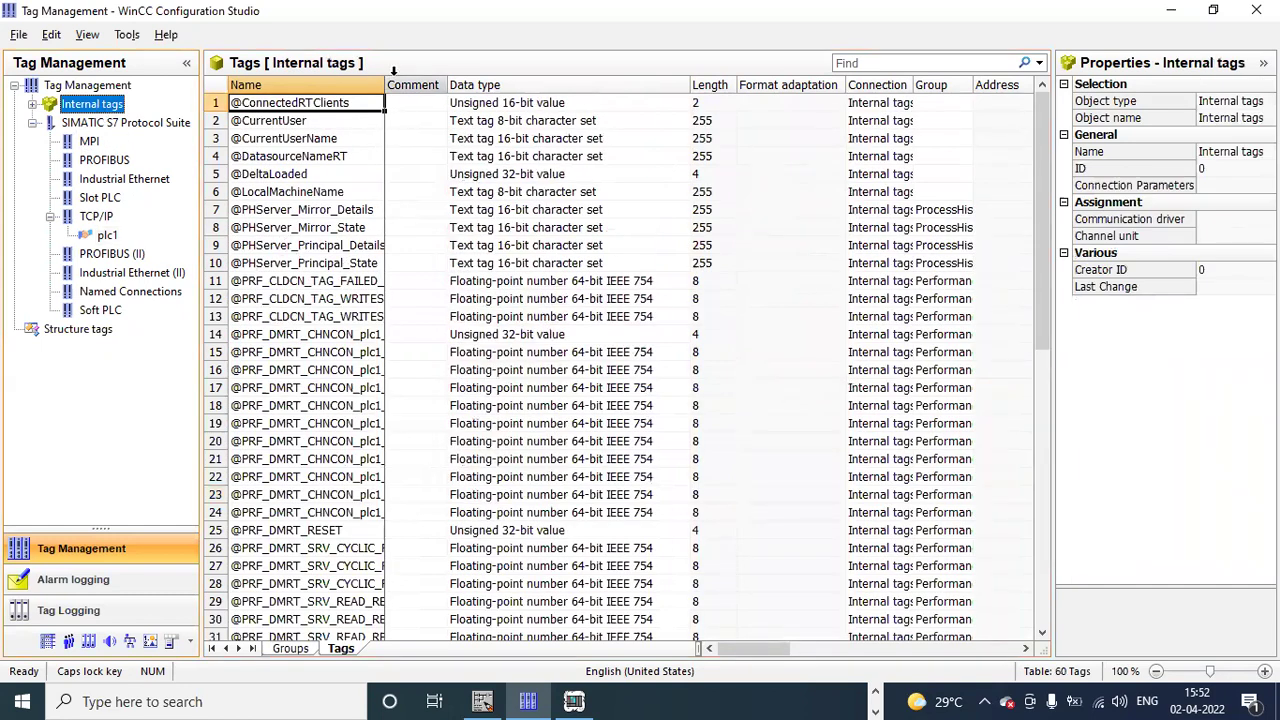
pyautogui.moveTo(381, 84); pyautogui.dragTo(447, 134)
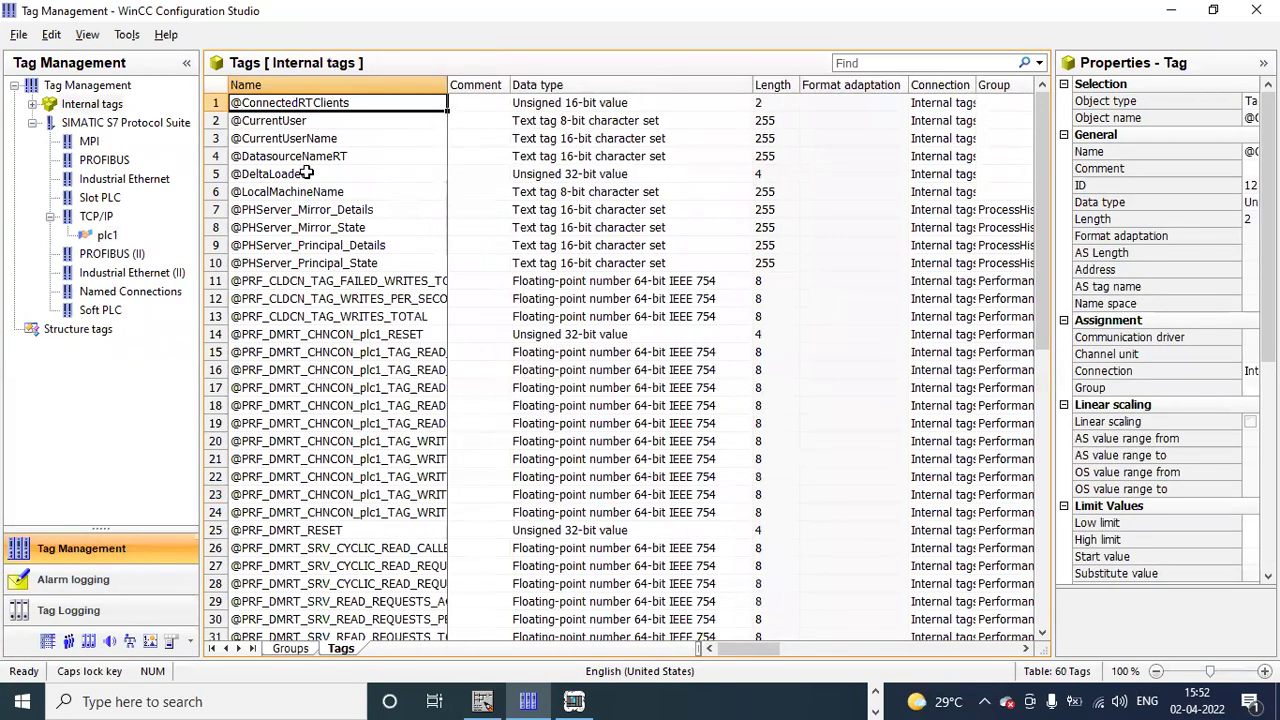
pyautogui.click(261, 122)
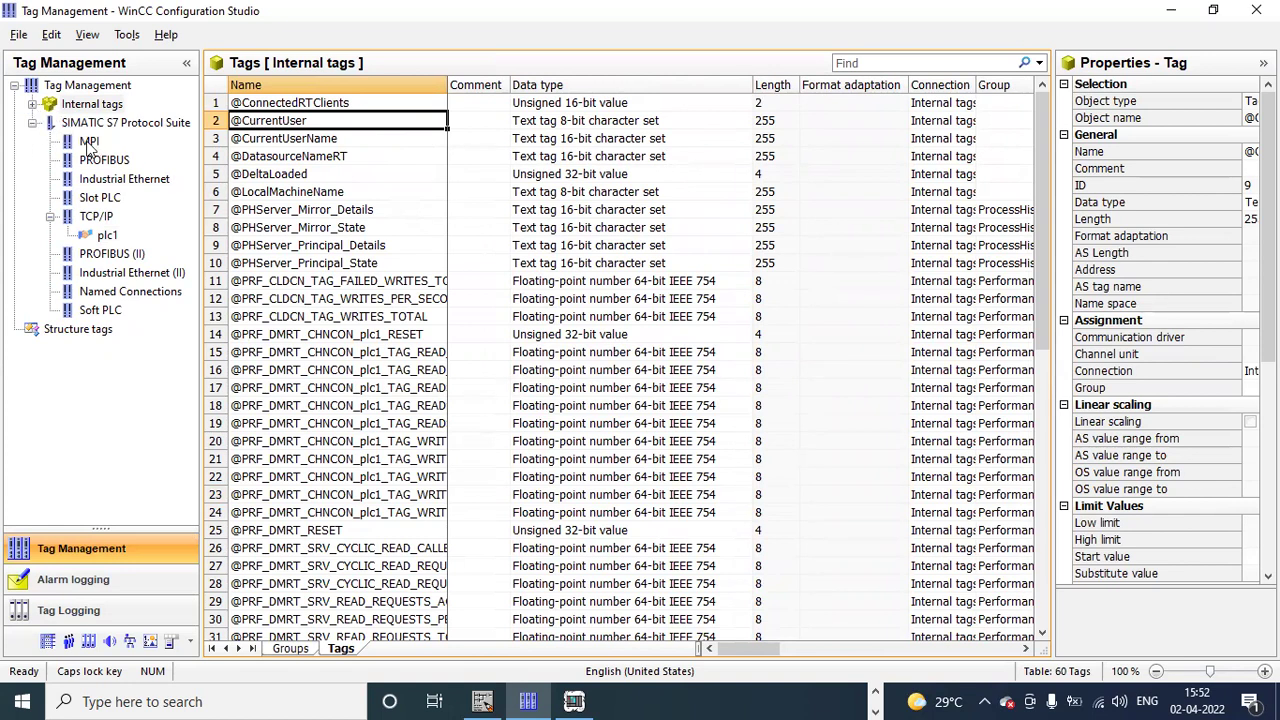
pyautogui.click(106, 235)
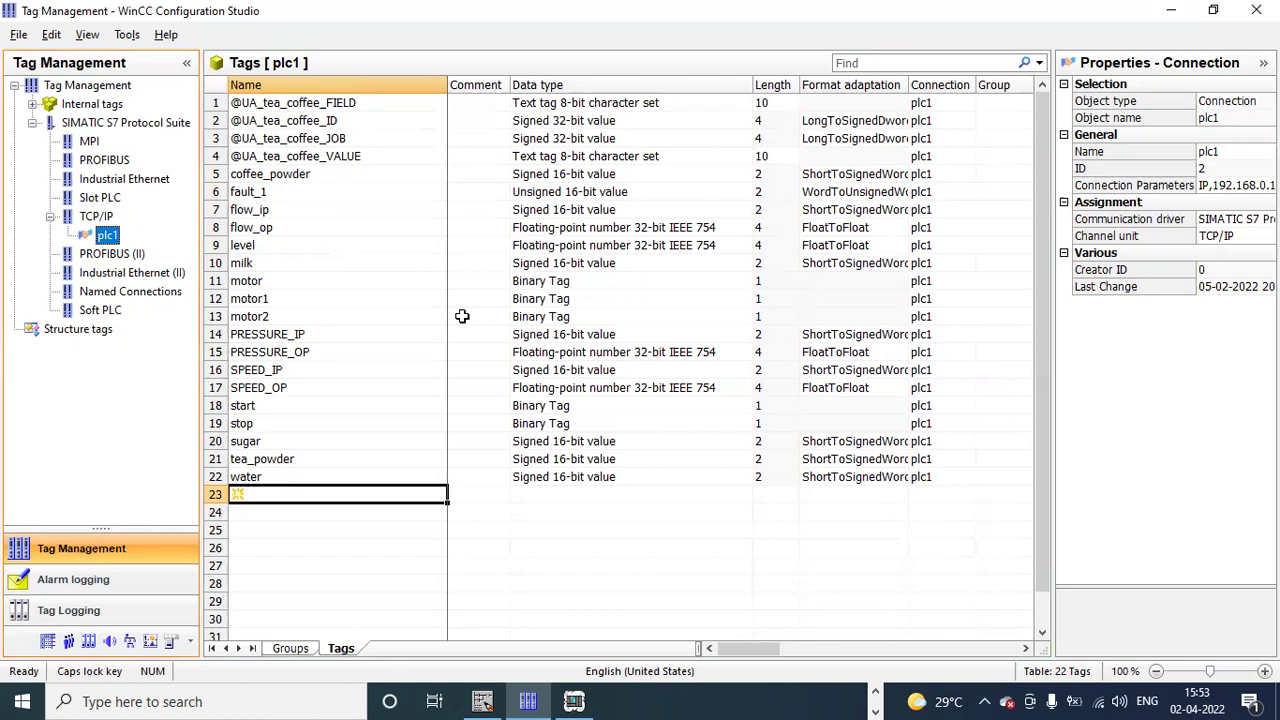
# - Add tag M1 in row 23 as a Binary Tag at address Q0.3
pyautogui.click(291, 494)
pyautogui.click(291, 494)
pyautogui.write('M1')
pyautogui.press('Return')
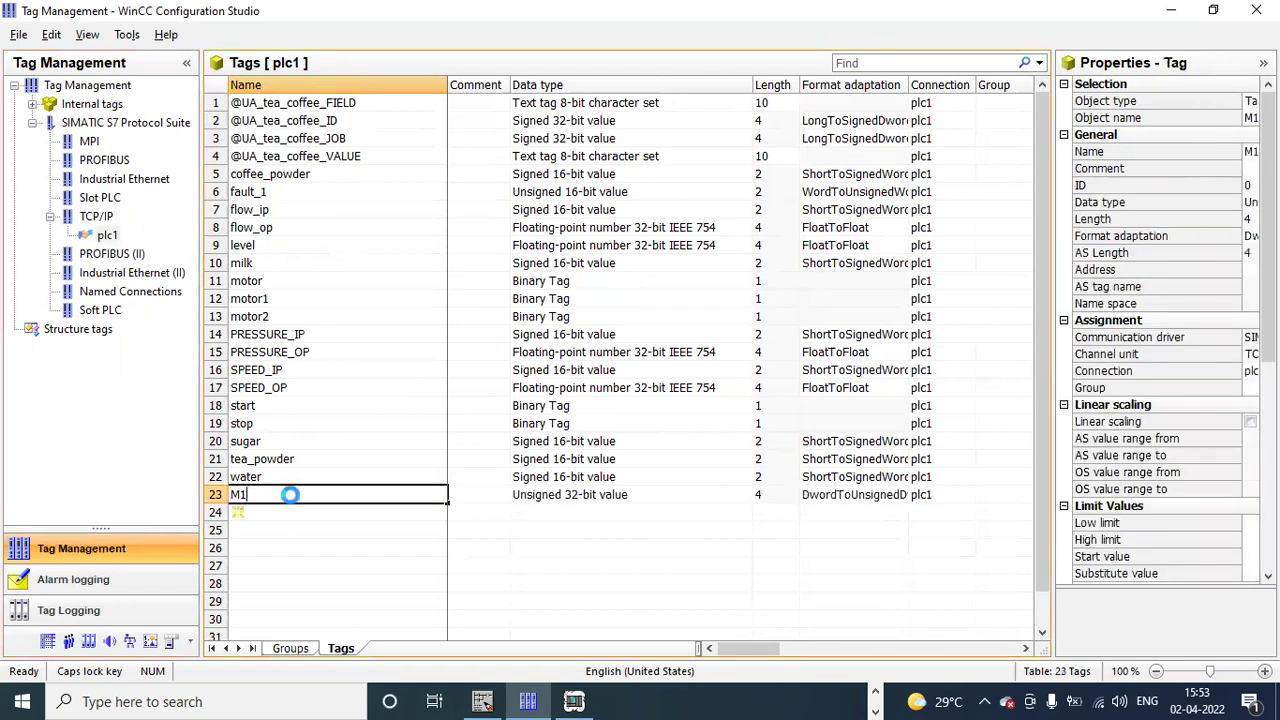
pyautogui.click(602, 497)
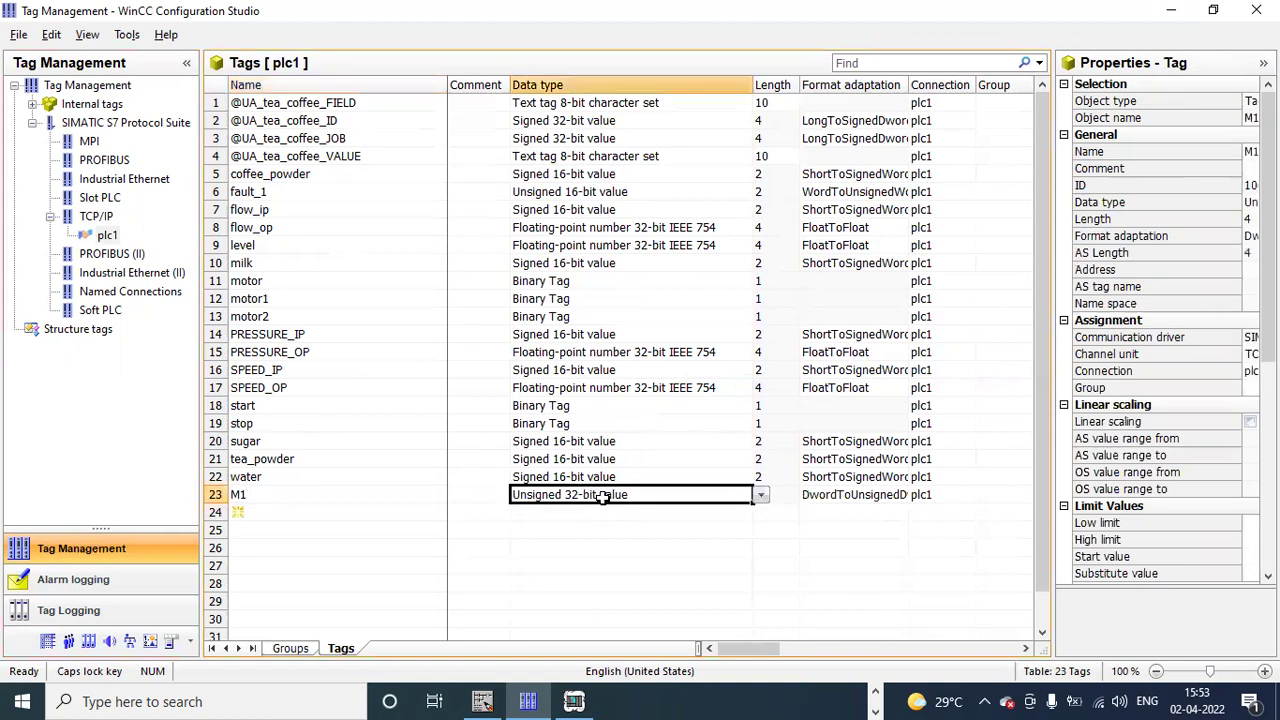
pyautogui.click(760, 494)
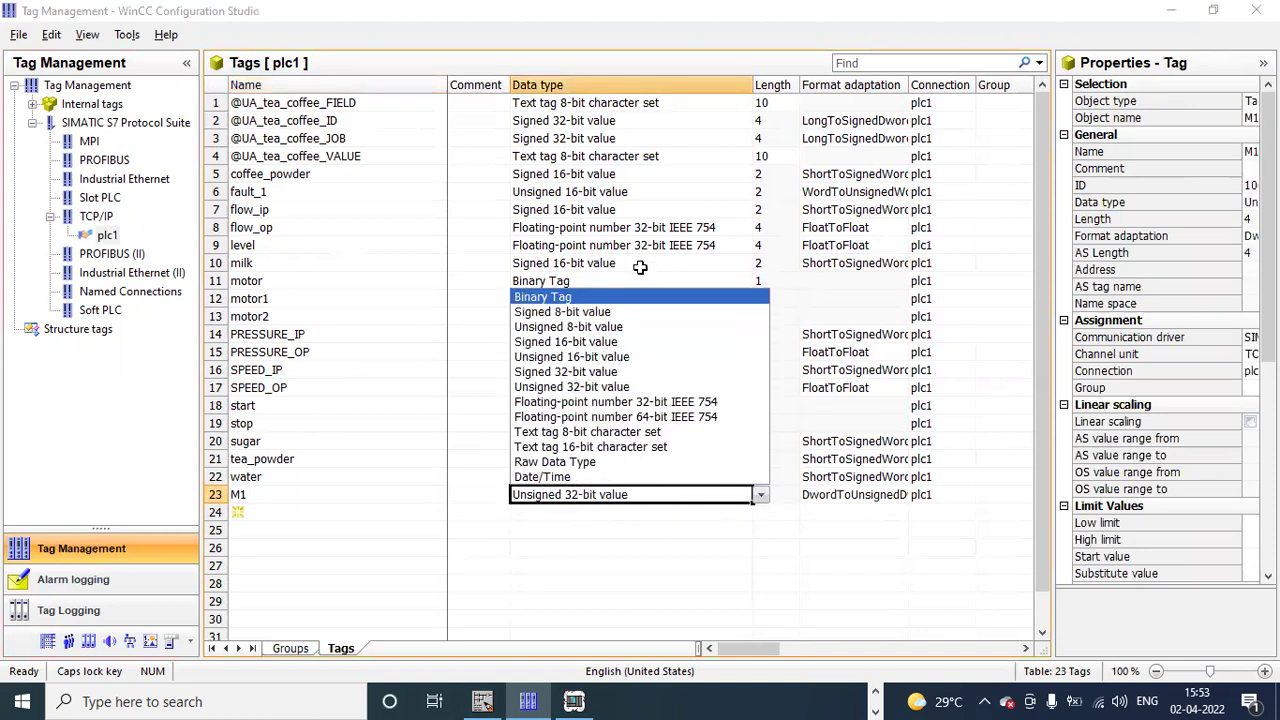
pyautogui.click(640, 297)
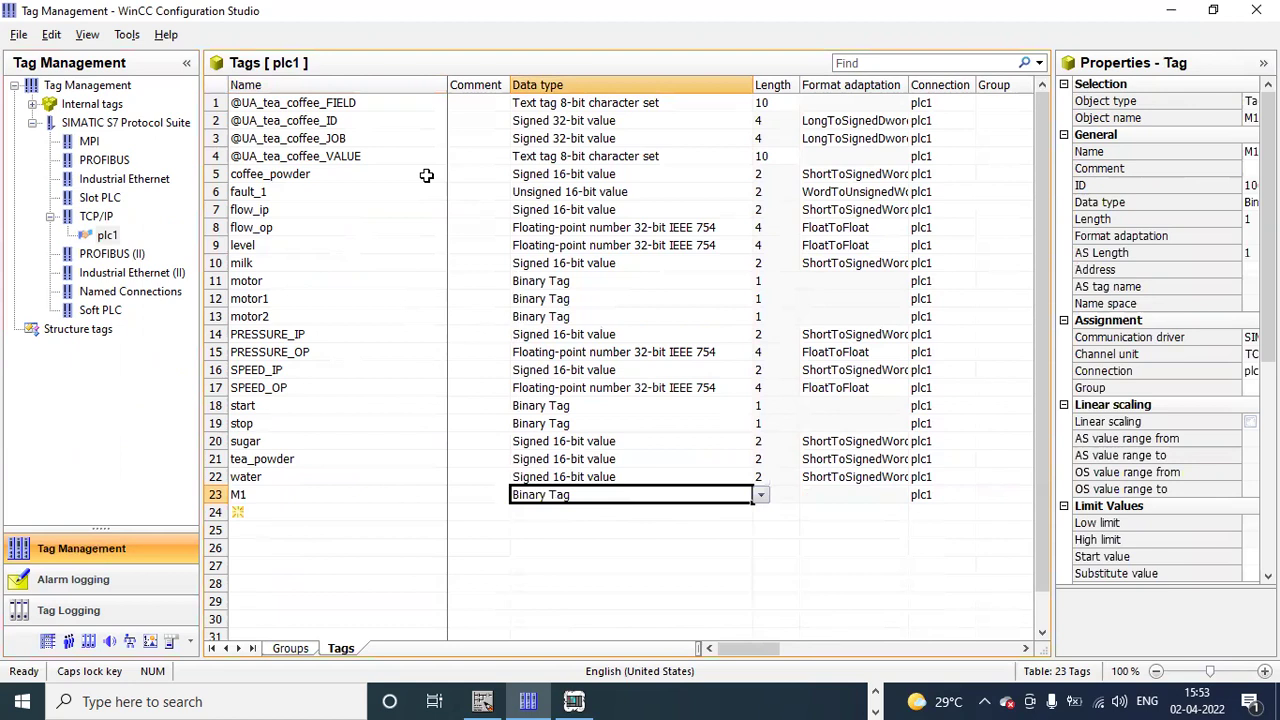
pyautogui.moveTo(446, 84); pyautogui.dragTo(381, 92)
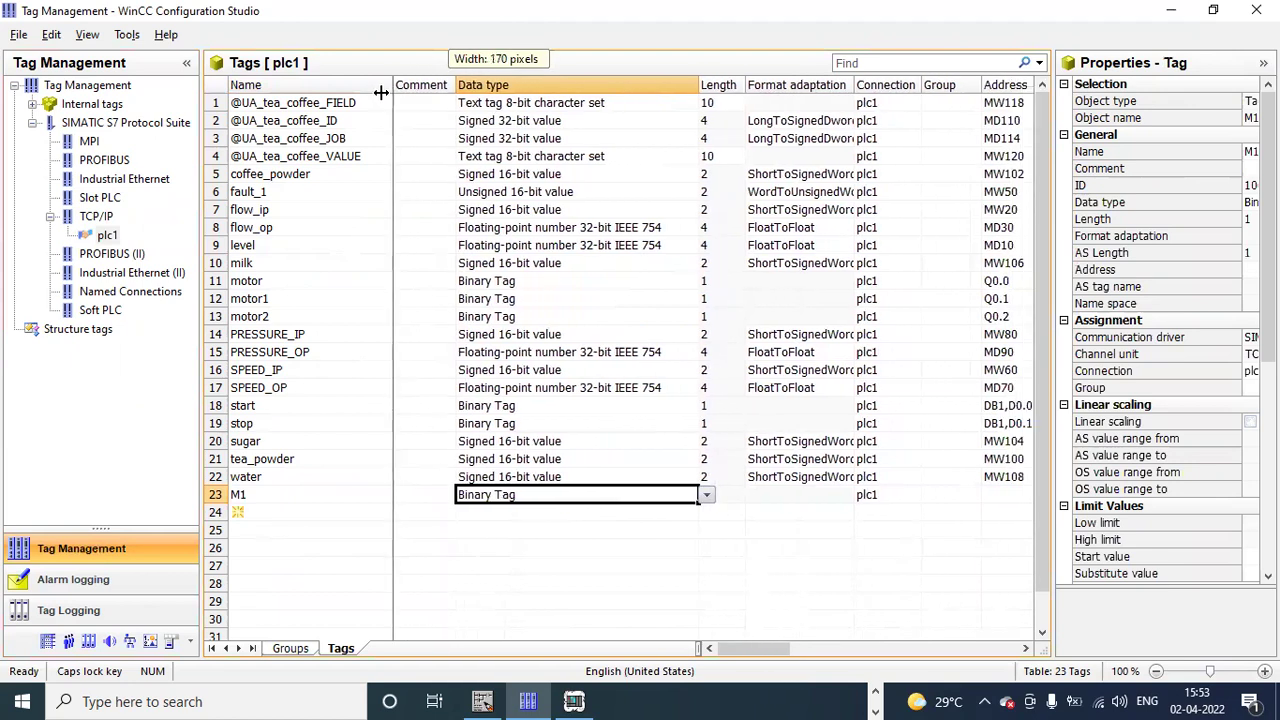
pyautogui.moveTo(684, 86); pyautogui.dragTo(576, 91)
pyautogui.click(887, 495)
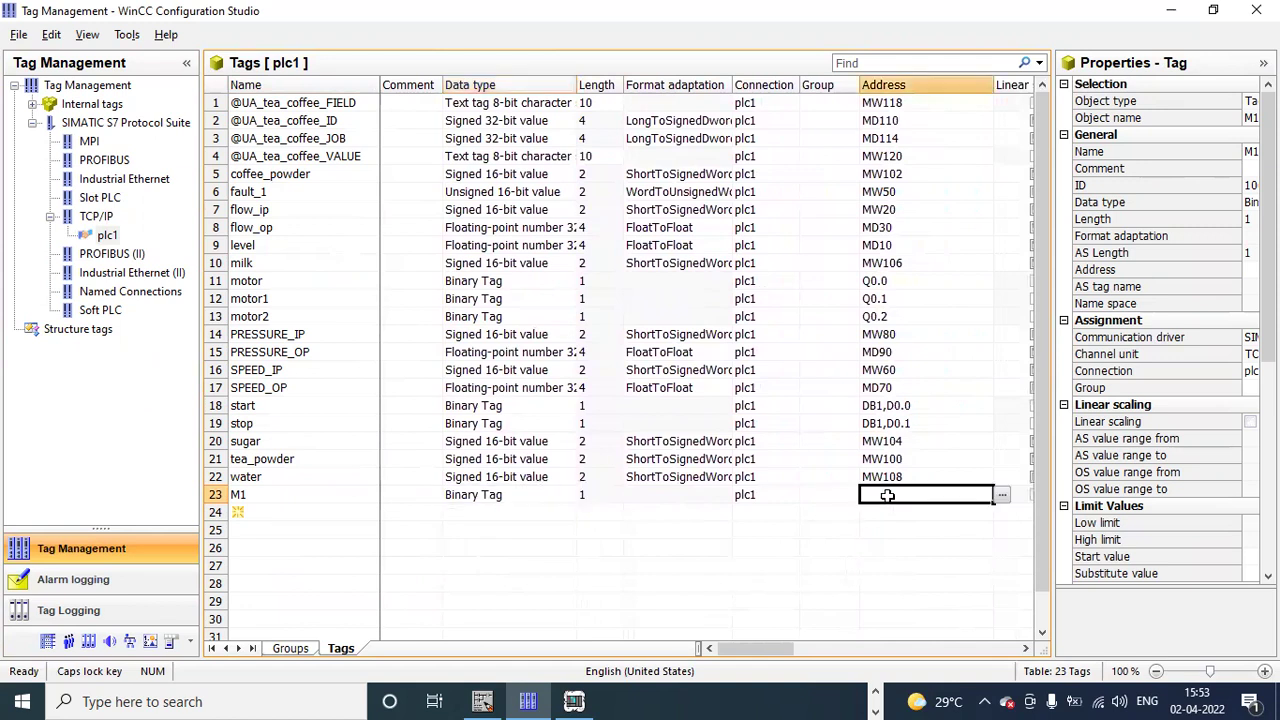
pyautogui.click(900, 498)
pyautogui.write('M')
pyautogui.press('BackSpace')
pyautogui.write('Q')
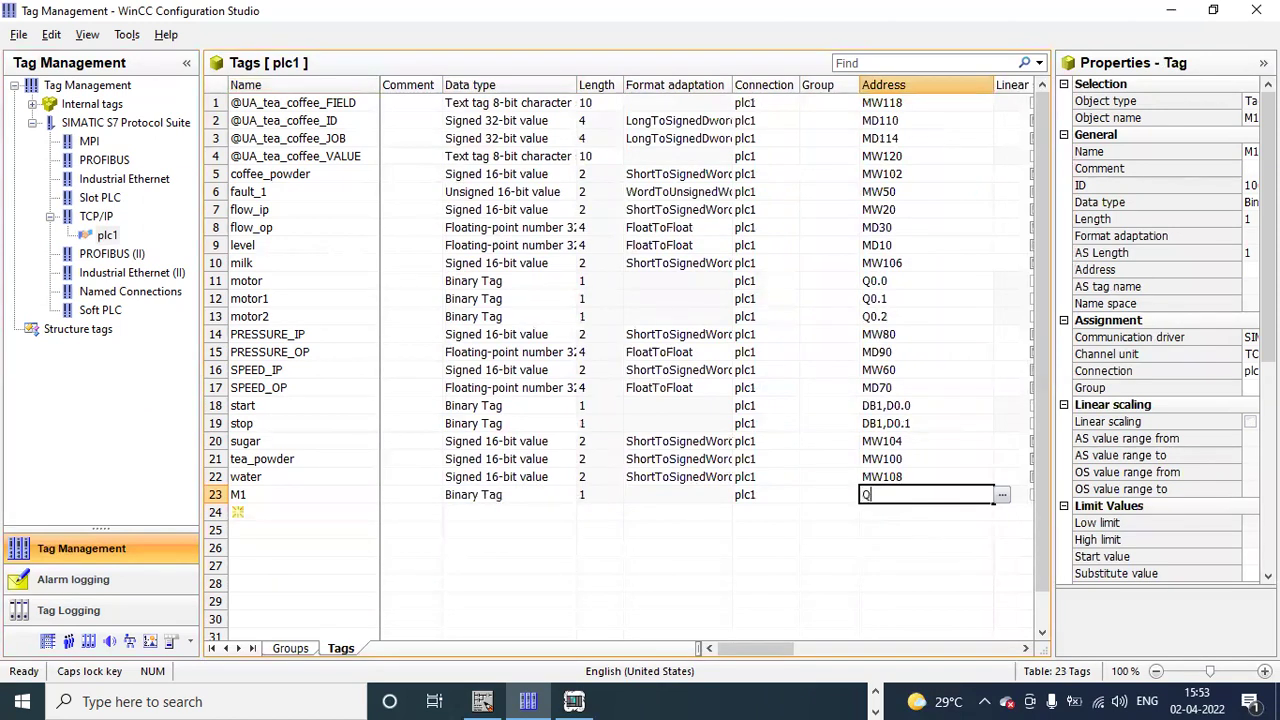
pyautogui.write('0.3')
pyautogui.press('Return')
# - Add tag M2 in row 24 as a Binary Tag at address Q0.4
pyautogui.click(272, 512)
pyautogui.write('M2')
pyautogui.press('Return')
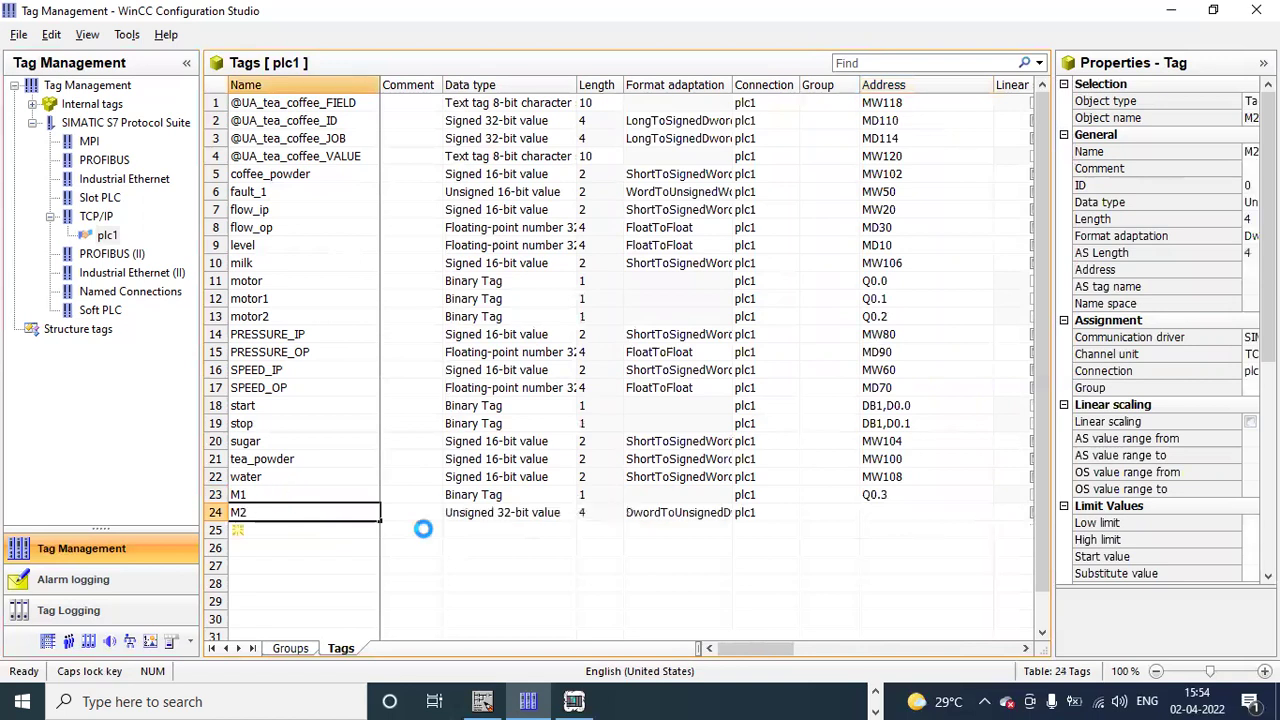
pyautogui.click(502, 513)
pyautogui.click(586, 513)
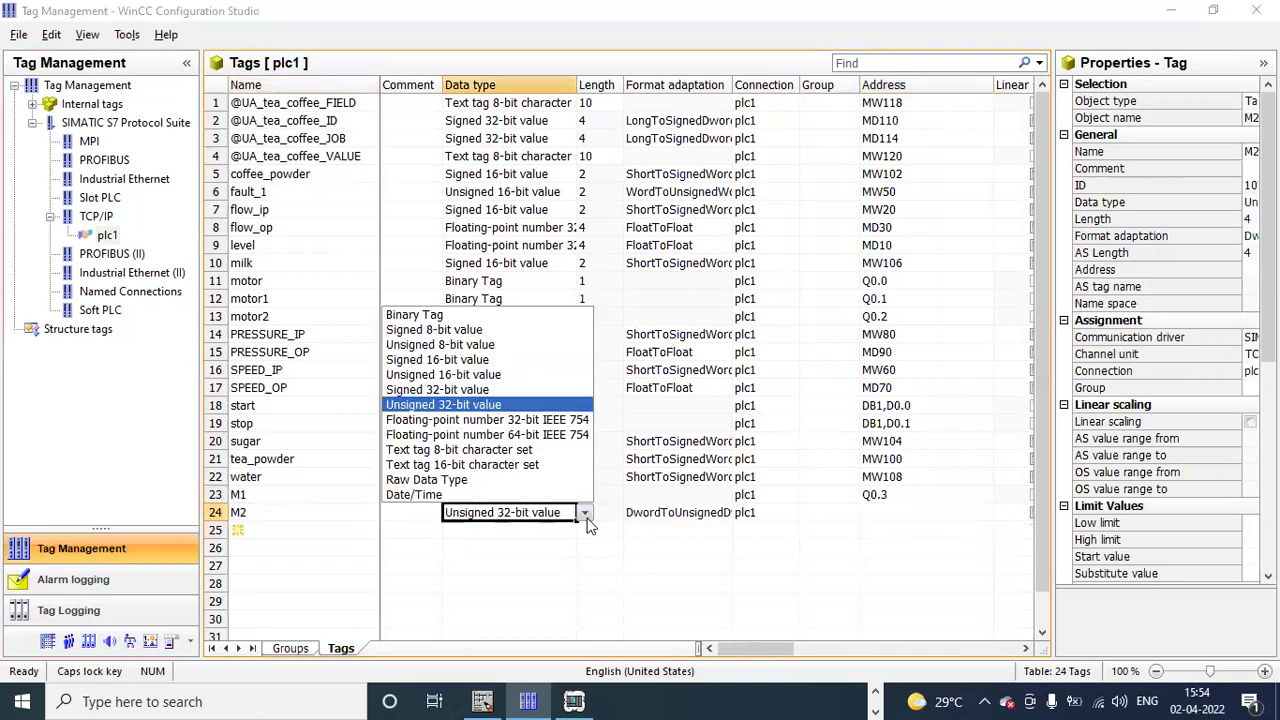
pyautogui.click(545, 315)
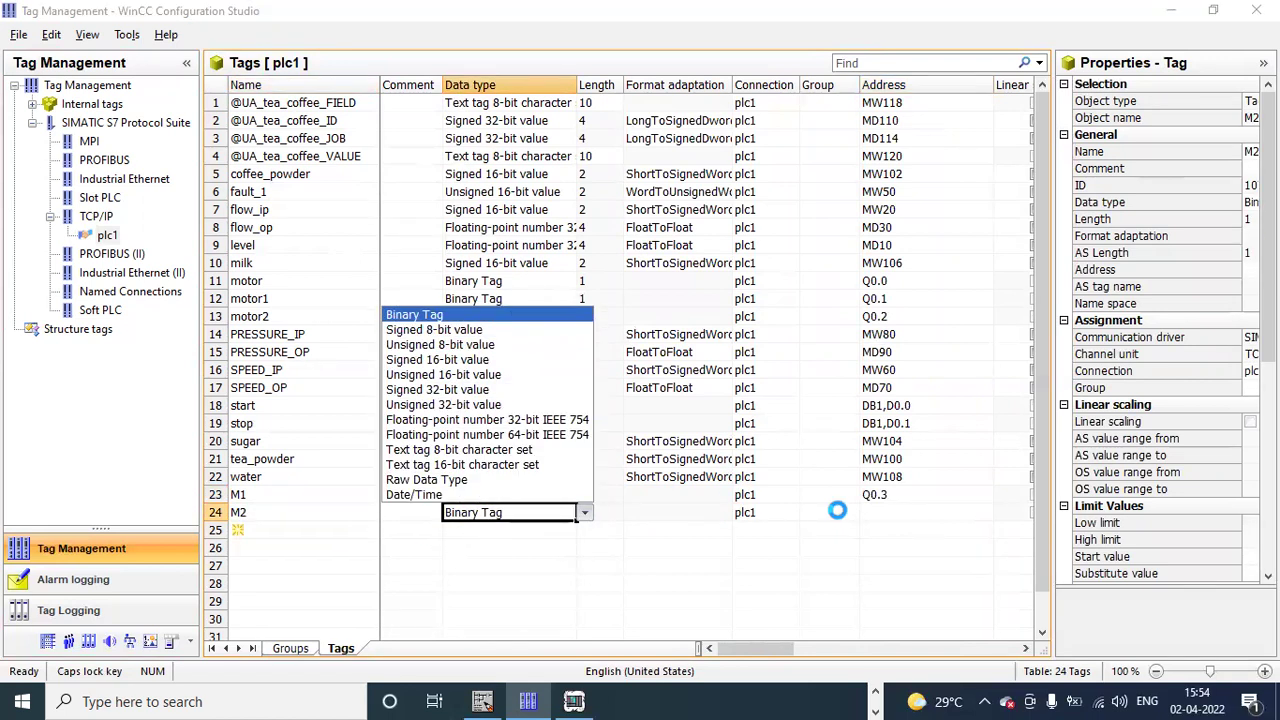
pyautogui.click(881, 511)
pyautogui.write('Q0.4')
pyautogui.press('Return')
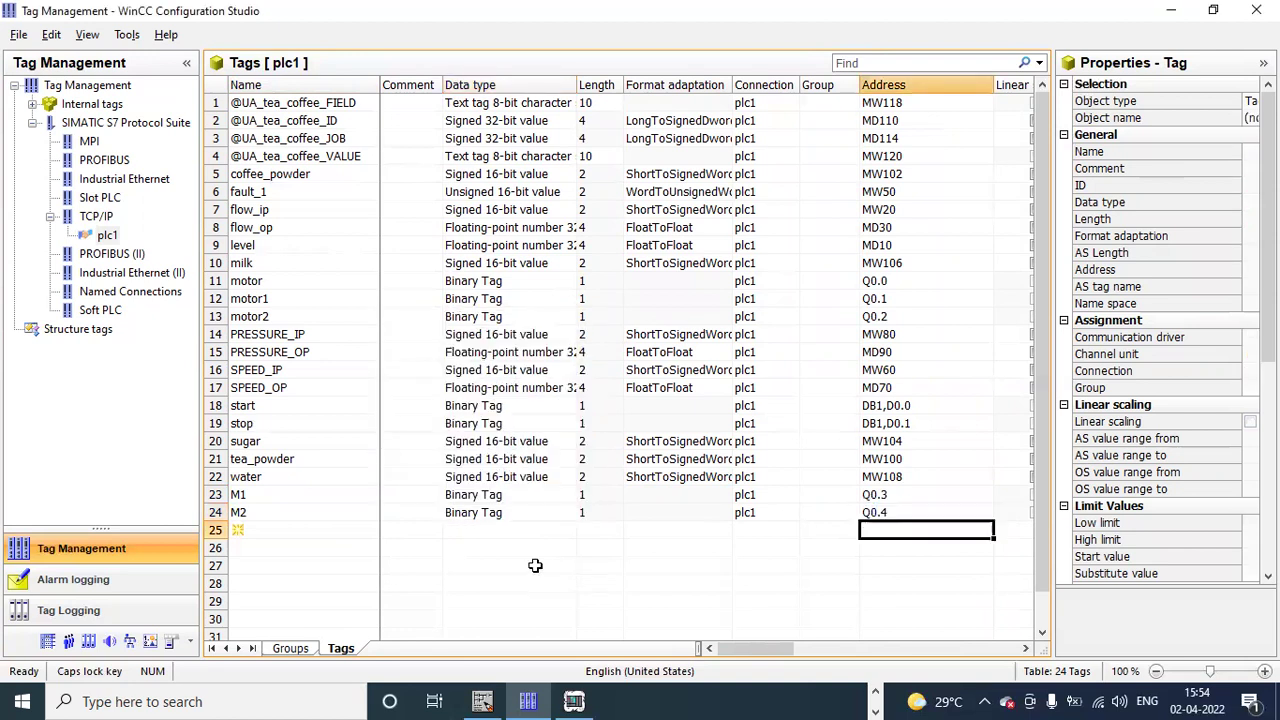
# - Add tag M3 in row 25 as a Binary Tag at address Q0.5
pyautogui.click(265, 531)
pyautogui.write('M3')
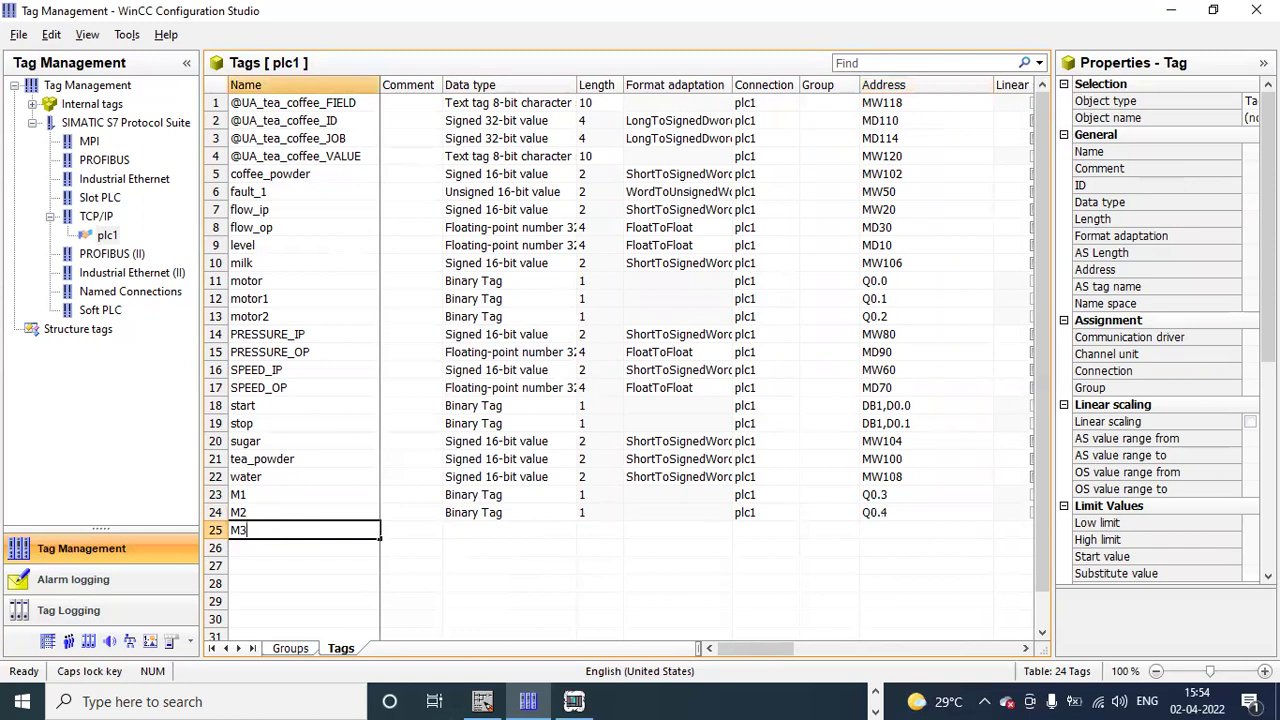
pyautogui.click(540, 530)
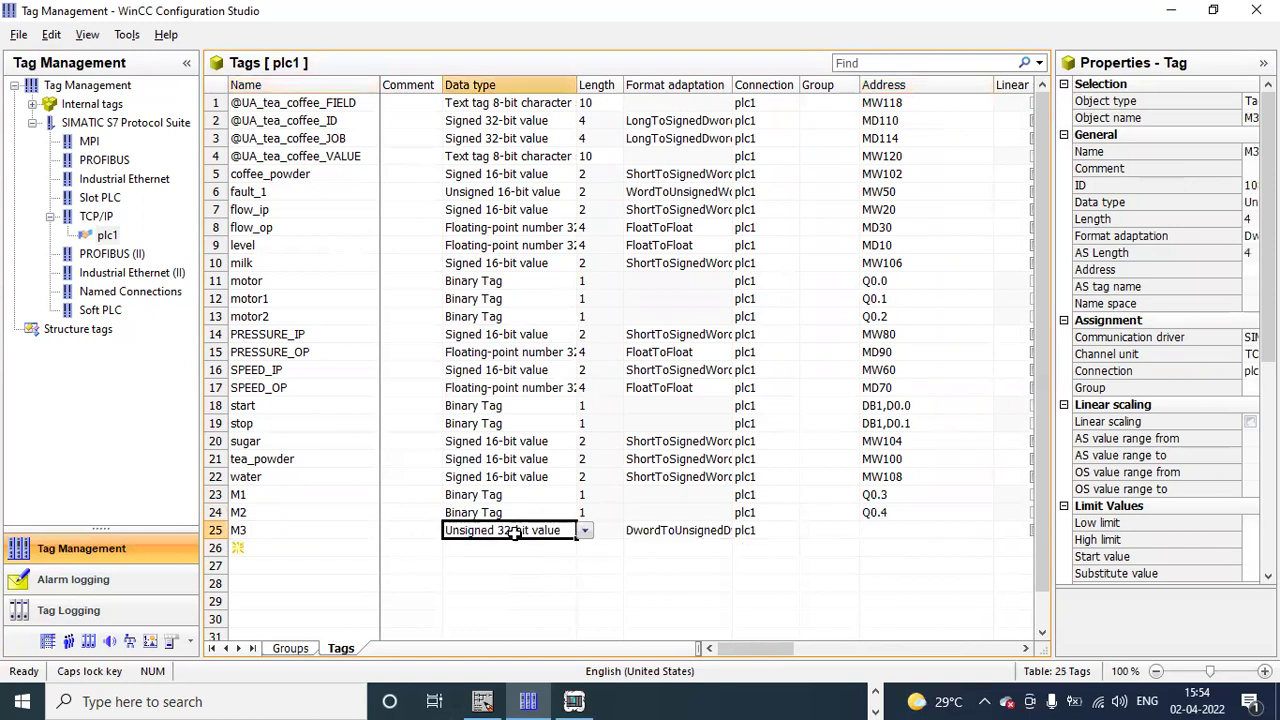
pyautogui.click(585, 531)
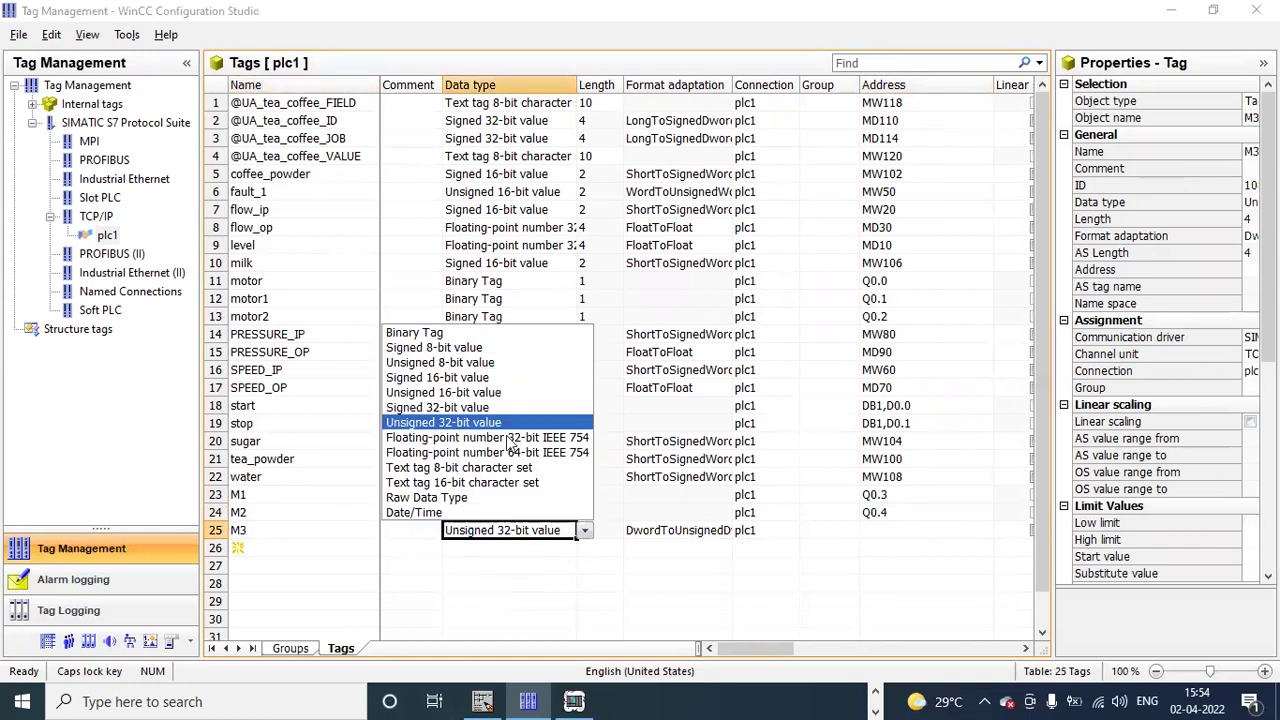
pyautogui.click(470, 333)
pyautogui.click(890, 527)
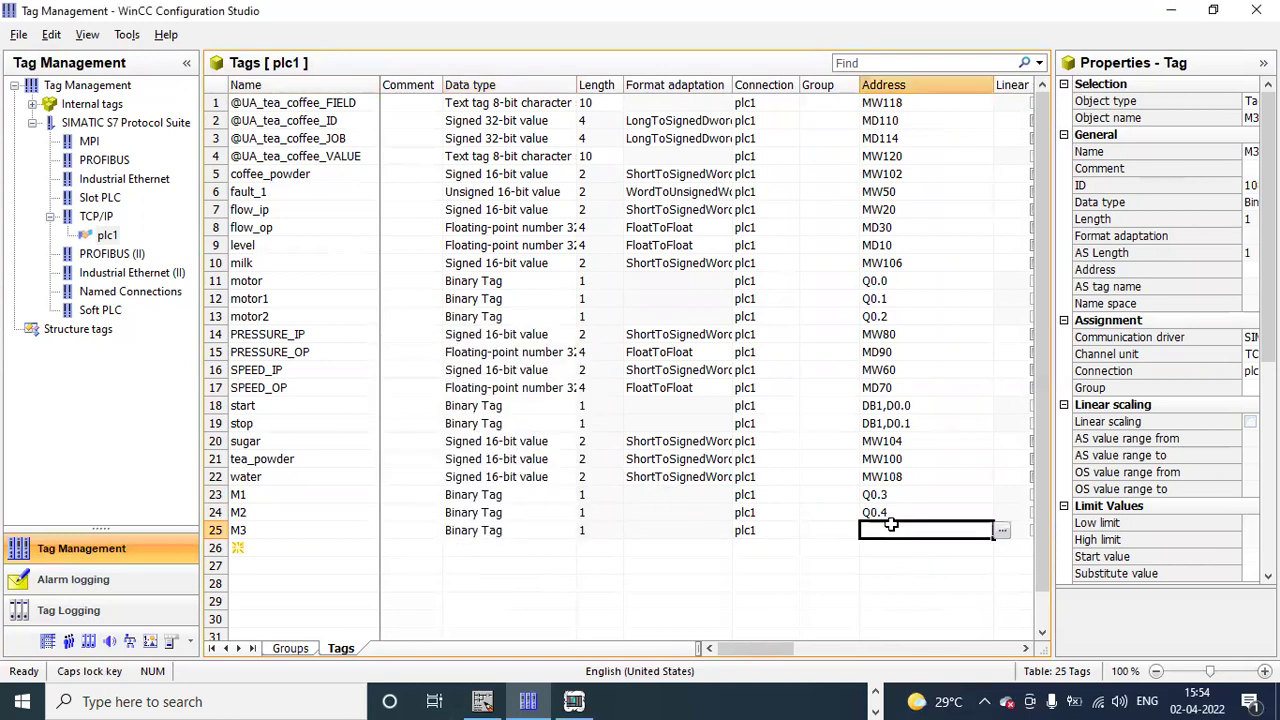
pyautogui.write('Q0.5')
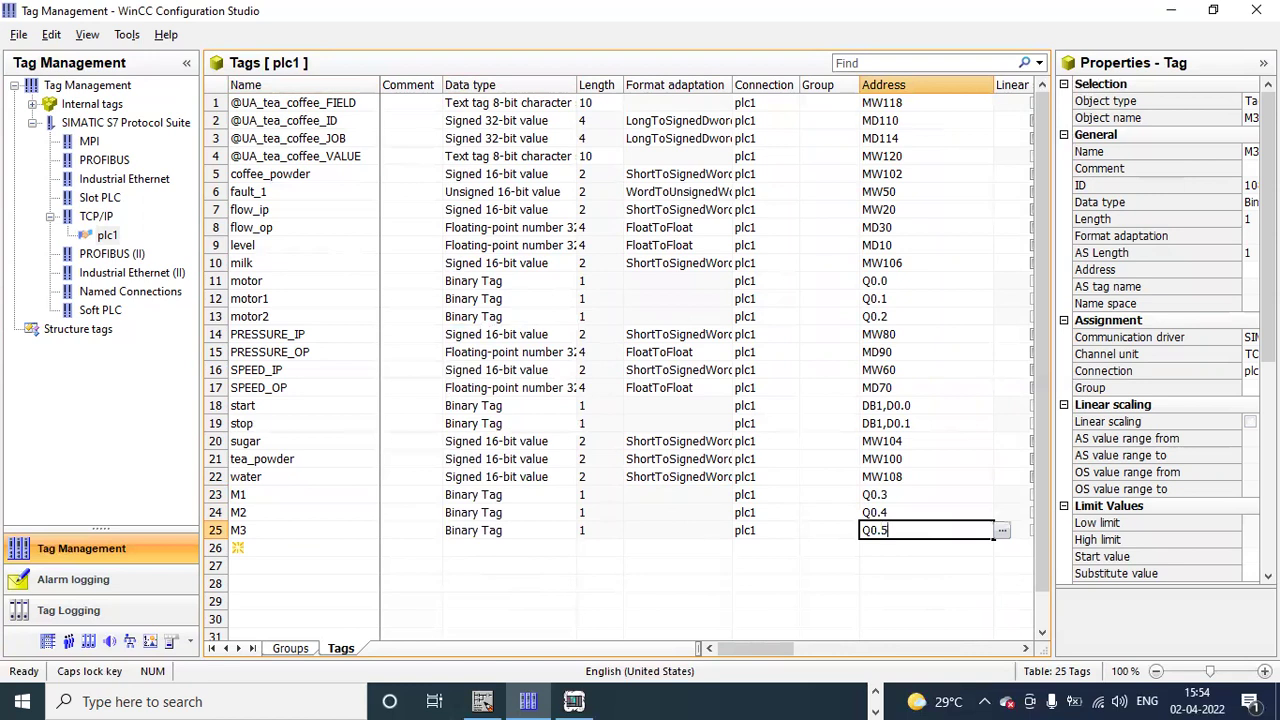
pyautogui.press('Return')
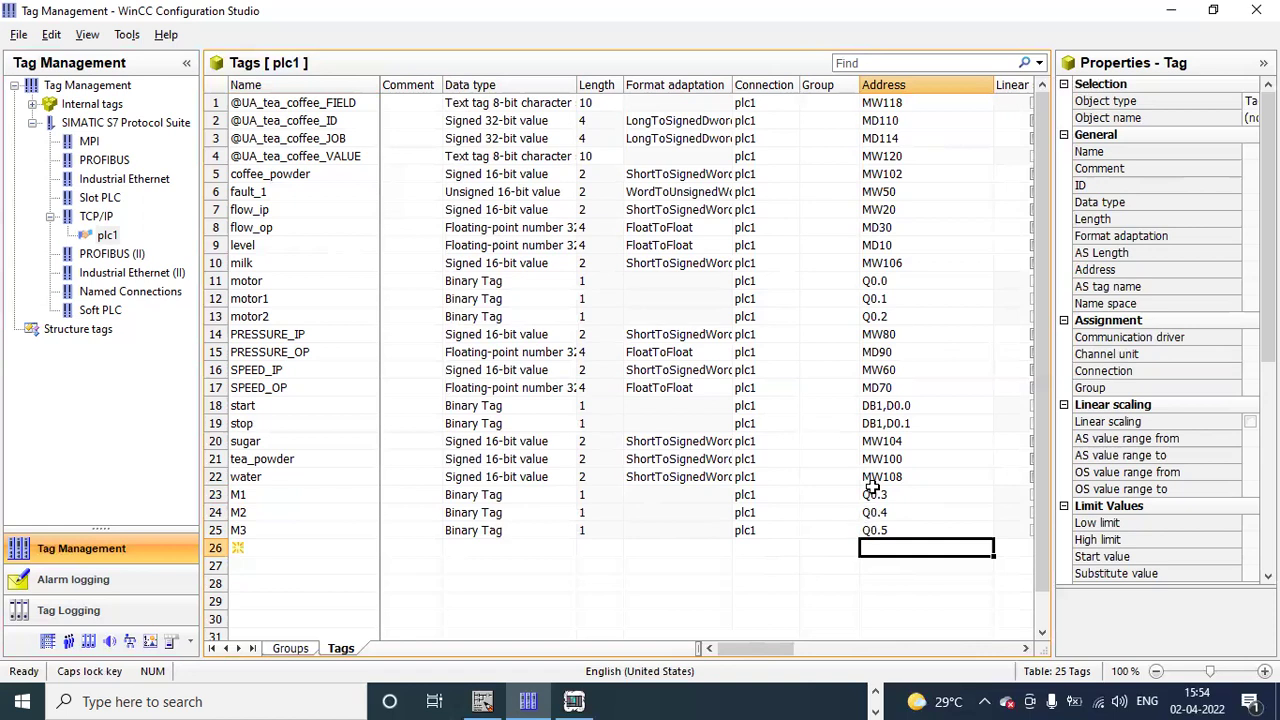
pyautogui.click(1173, 15)
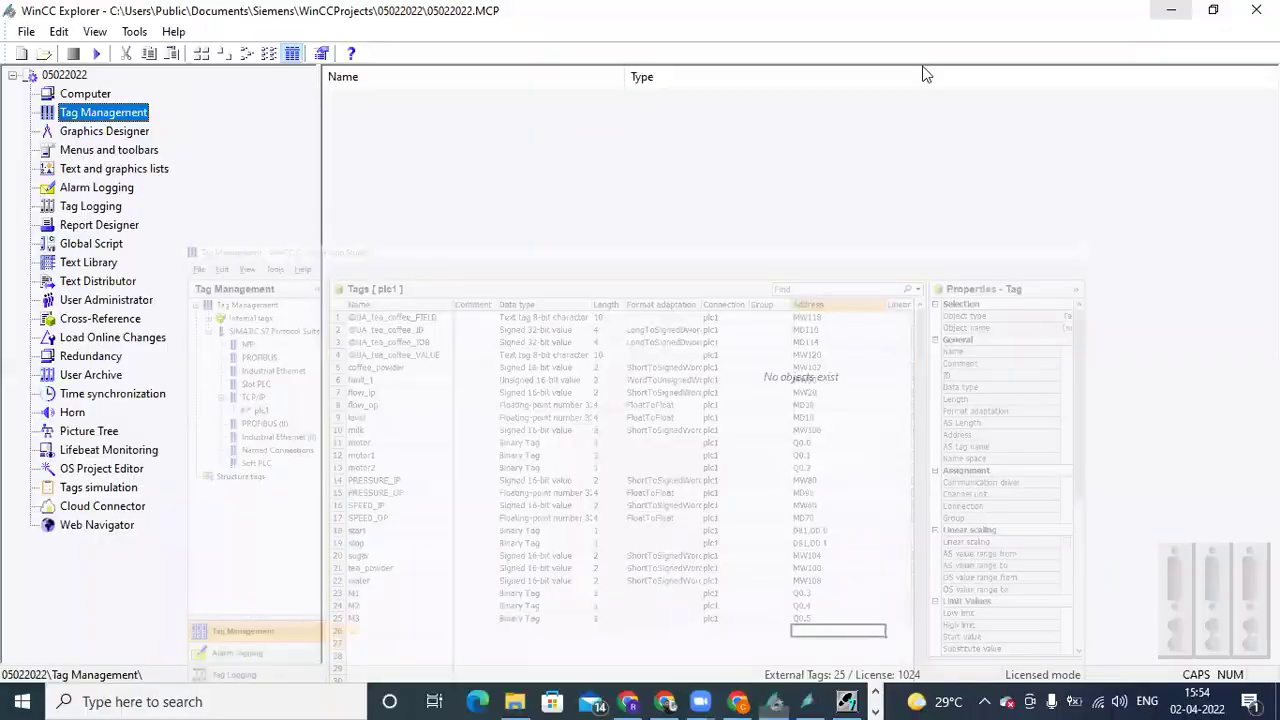
# - Create a new process picture in Graphics Designer
pyautogui.click(136, 132)
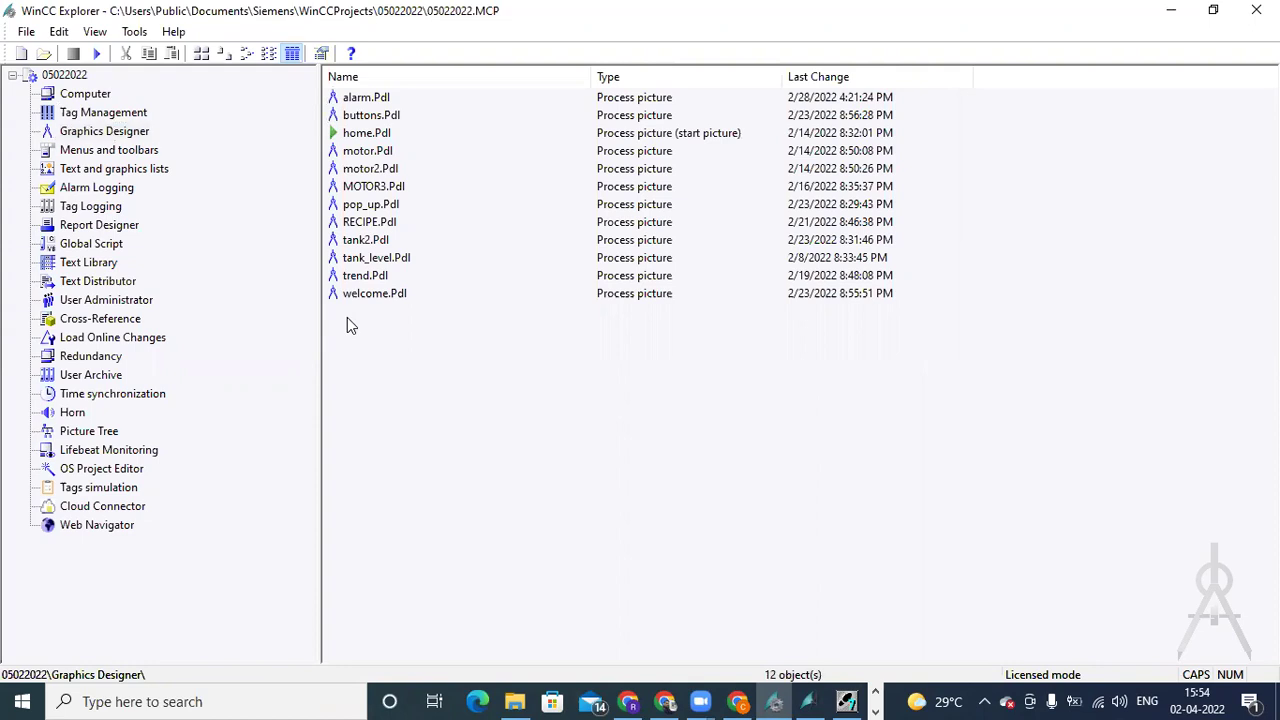
pyautogui.rightClick(347, 319)
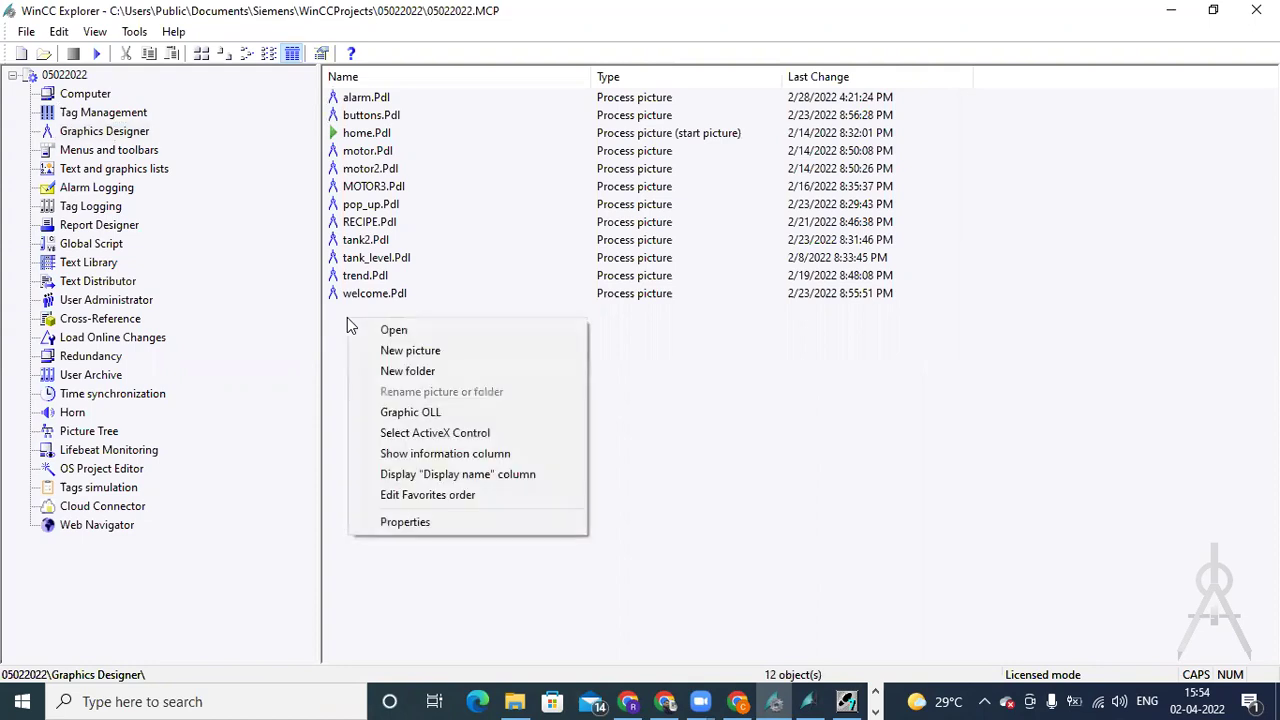
pyautogui.click(474, 352)
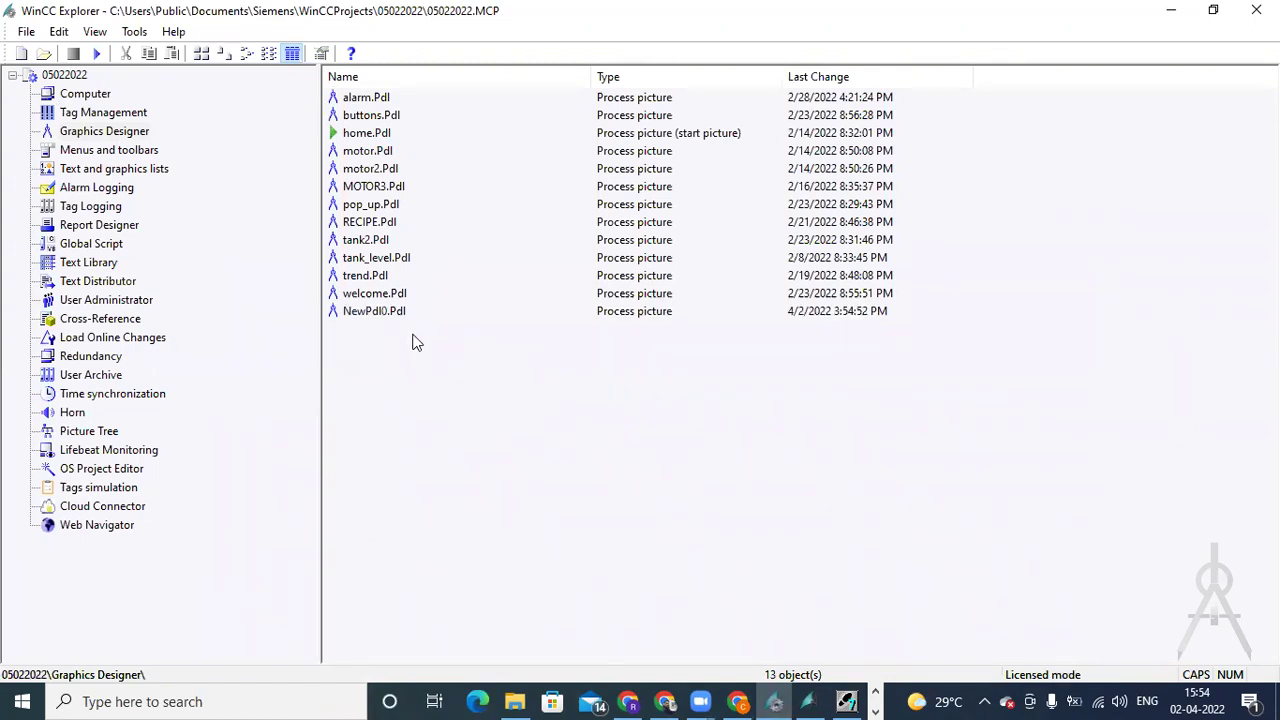
# - Rename the new picture NewPdl0.Pdl to INDIRECT
pyautogui.click(391, 311)
pyautogui.rightClick(390, 311)
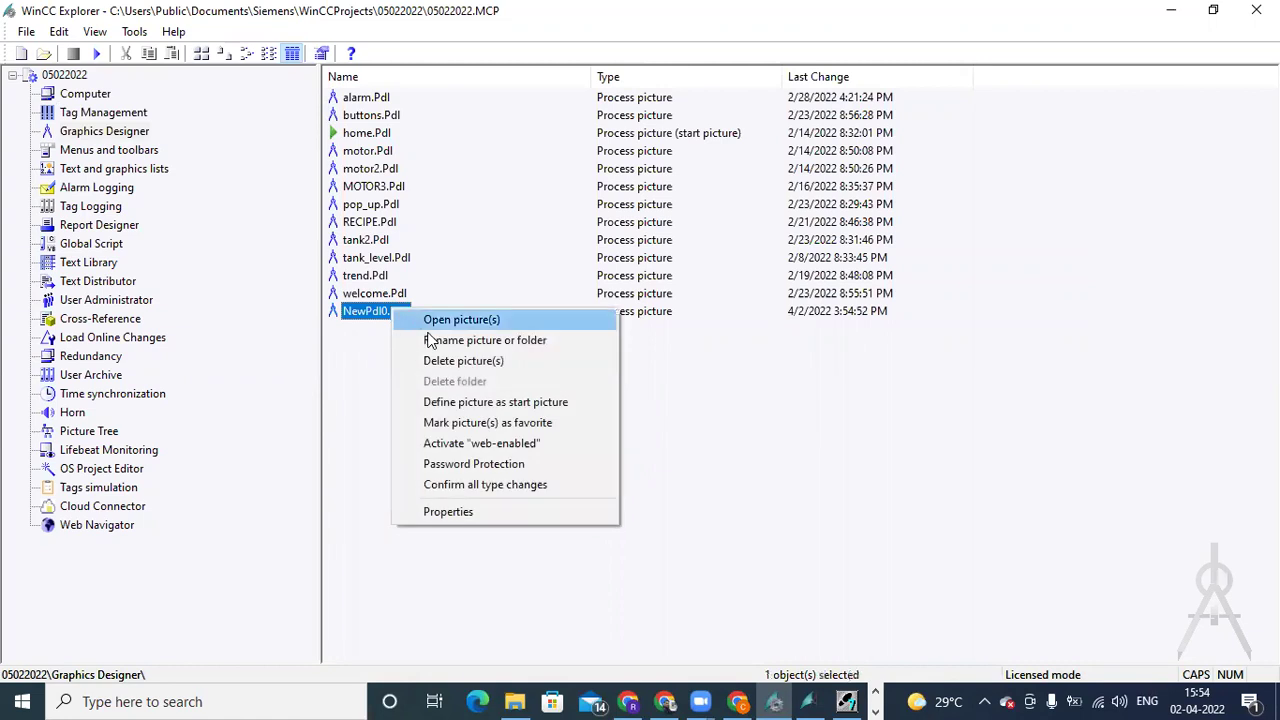
pyautogui.click(430, 342)
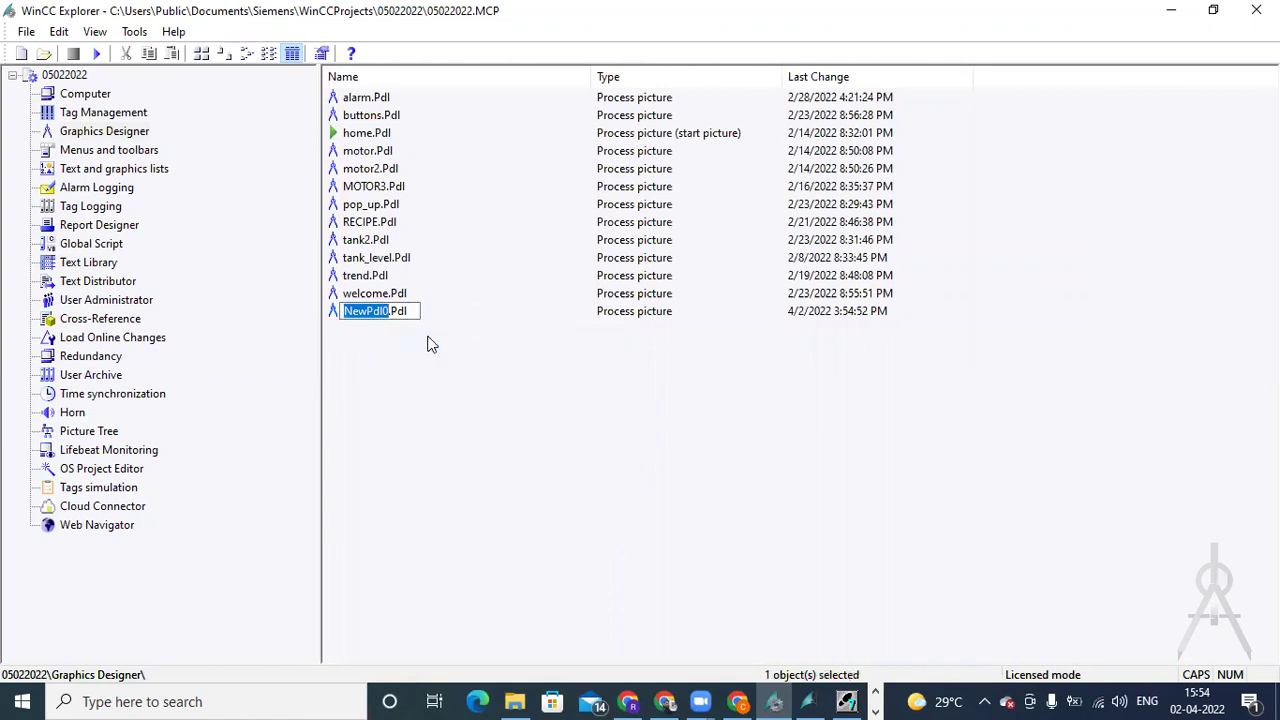
pyautogui.write('INDIRECT')
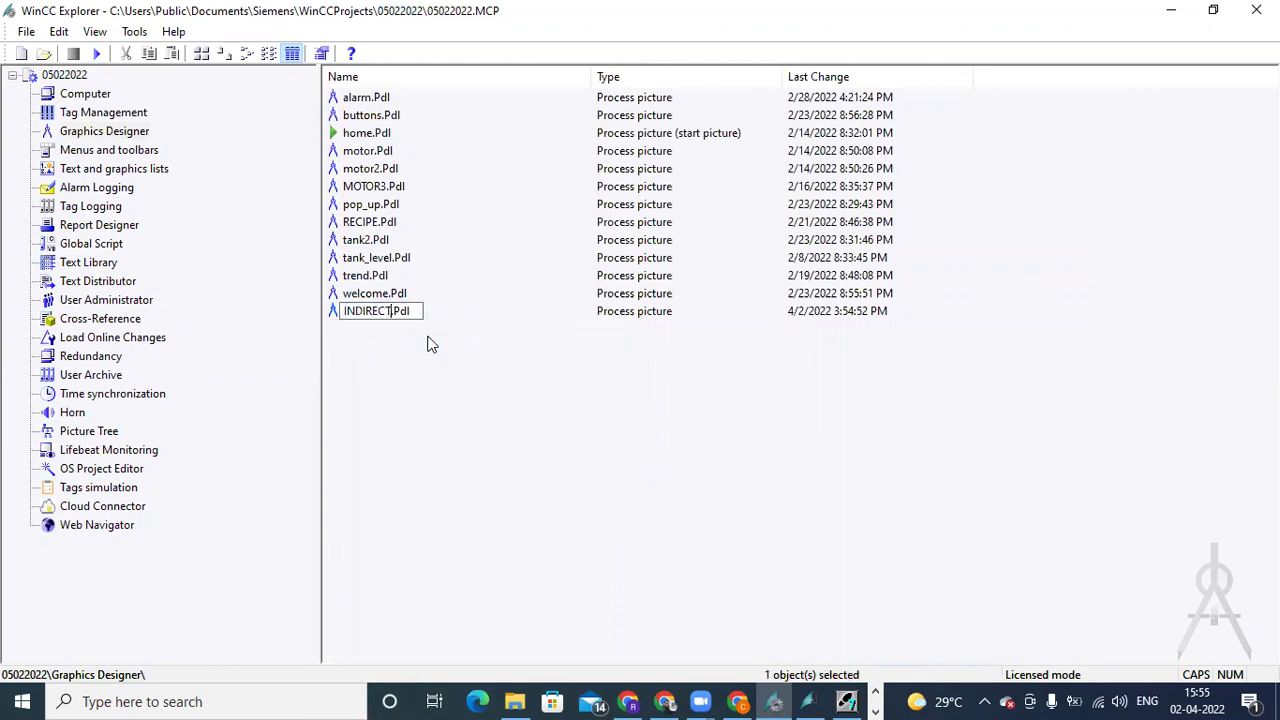
pyautogui.click(430, 344)
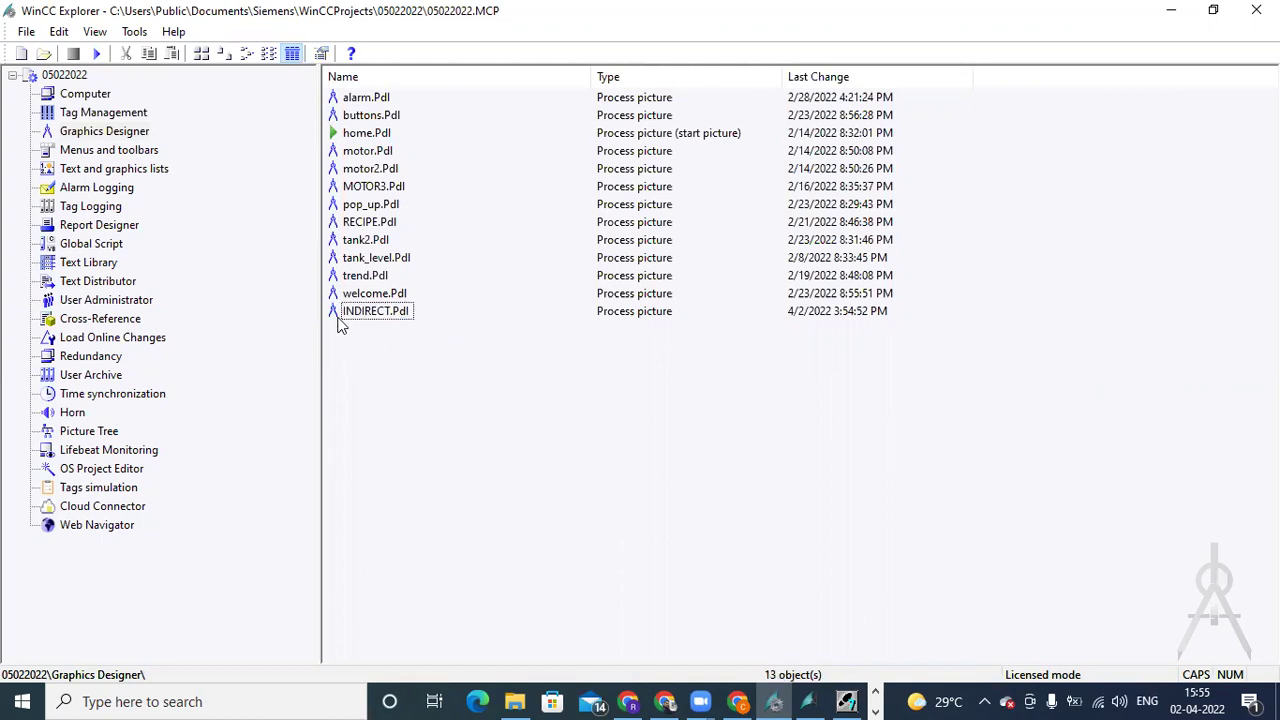
pyautogui.click(106, 115)
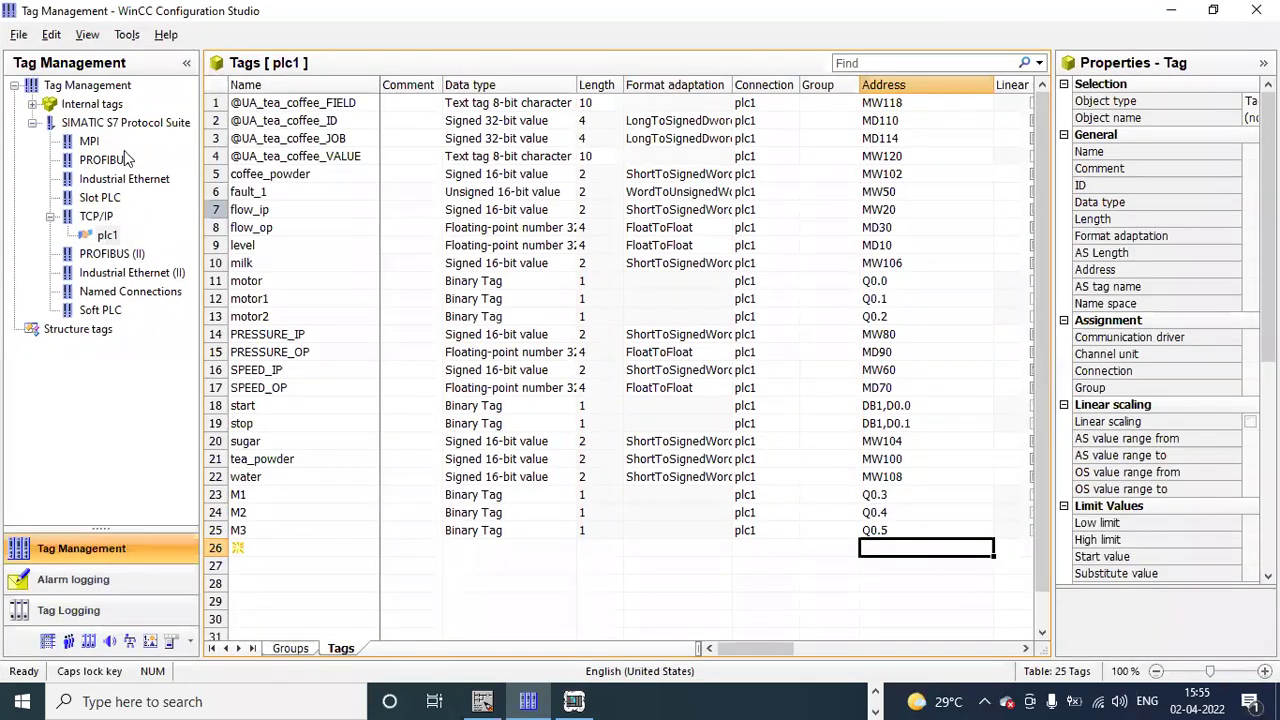
# - Check INDIRECT_TAG1 in Internal tags: 8-bit text tag, length 255
pyautogui.click(92, 104)
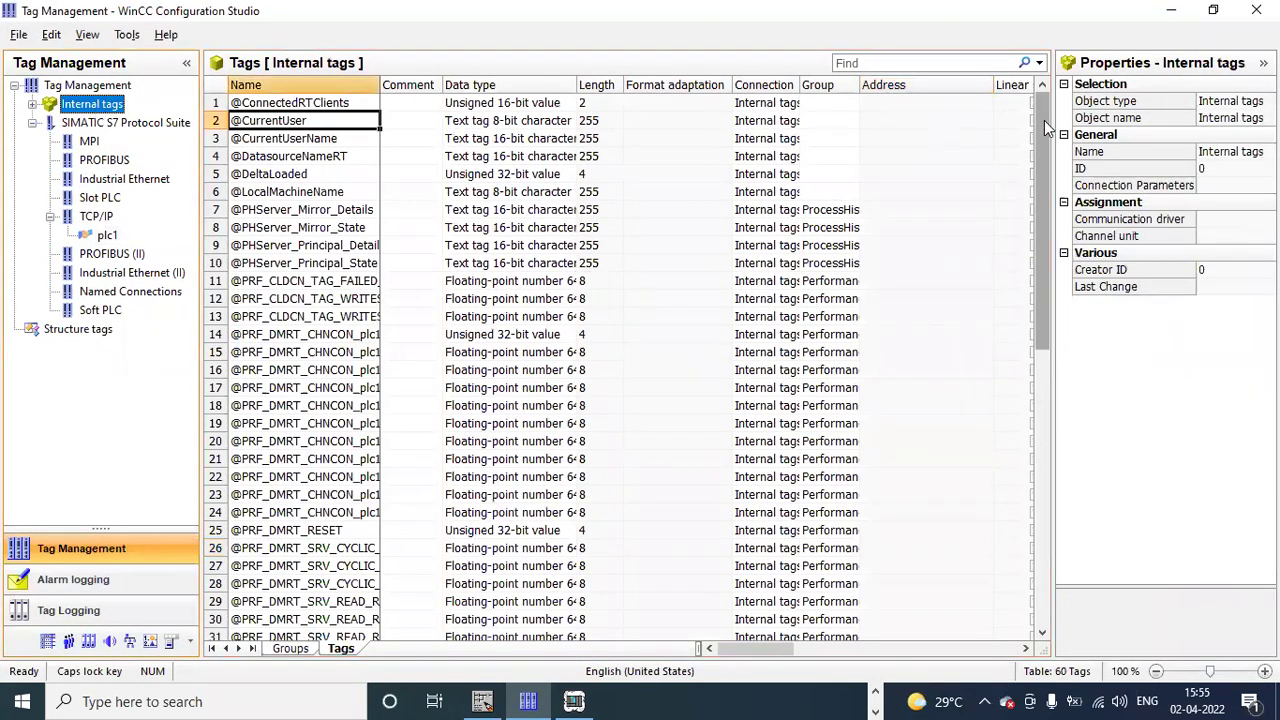
pyautogui.moveTo(1044, 120); pyautogui.dragTo(1066, 400)
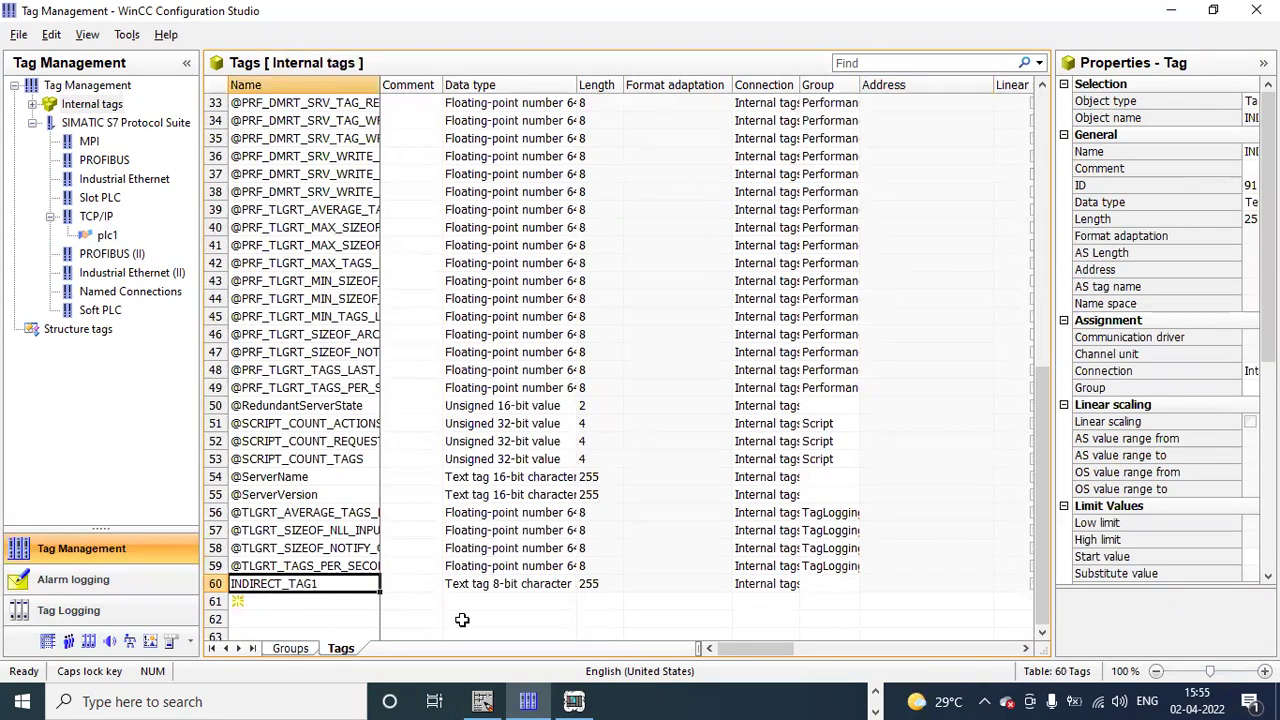
pyautogui.click(508, 586)
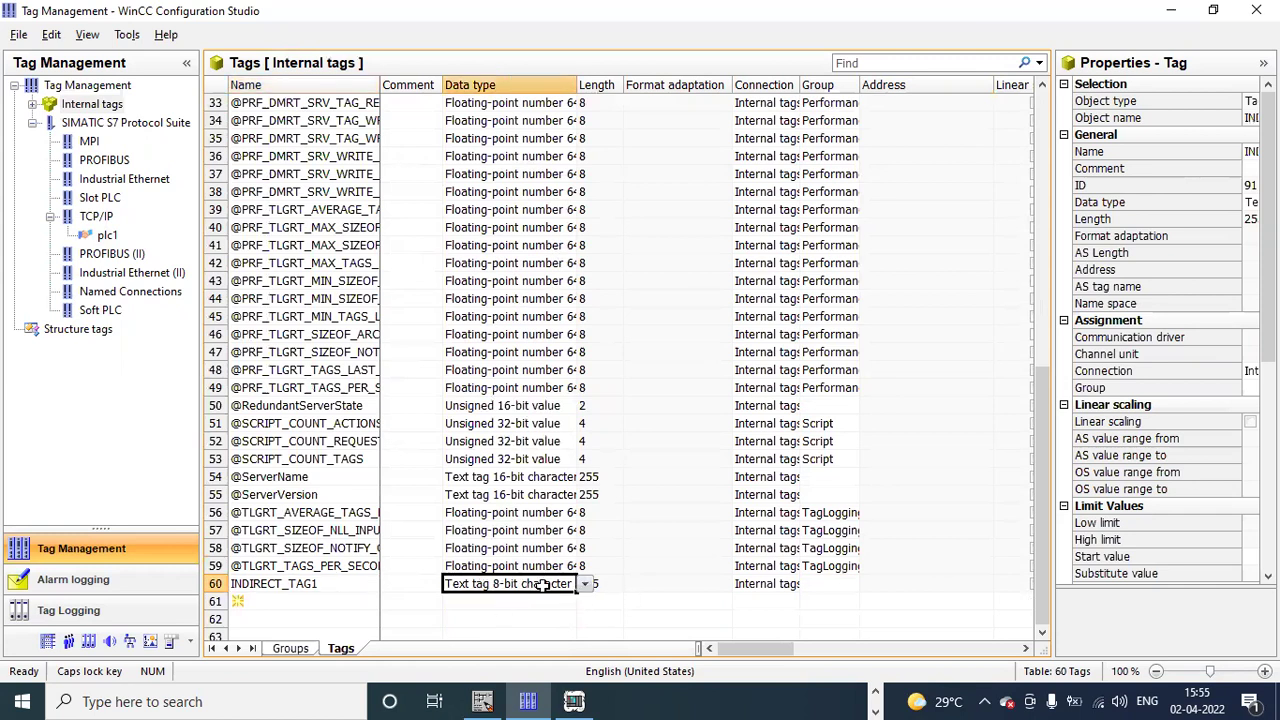
pyautogui.click(627, 583)
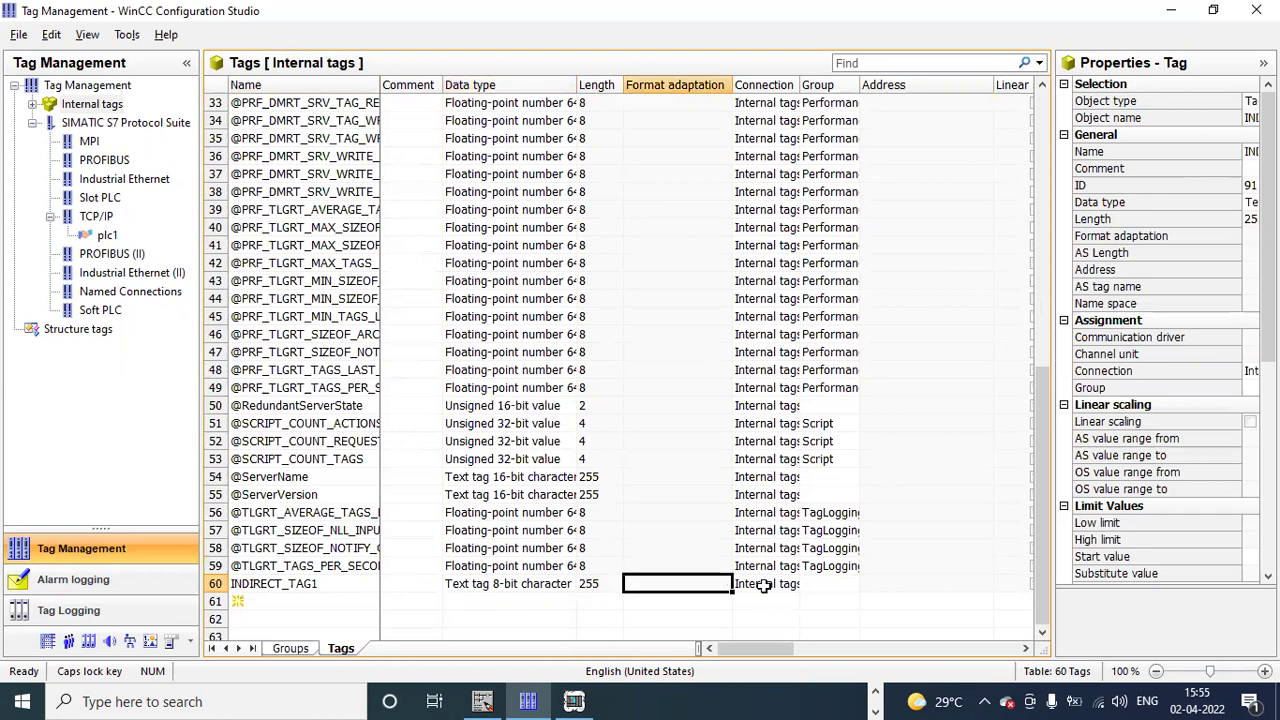
pyautogui.click(808, 586)
pyautogui.click(902, 590)
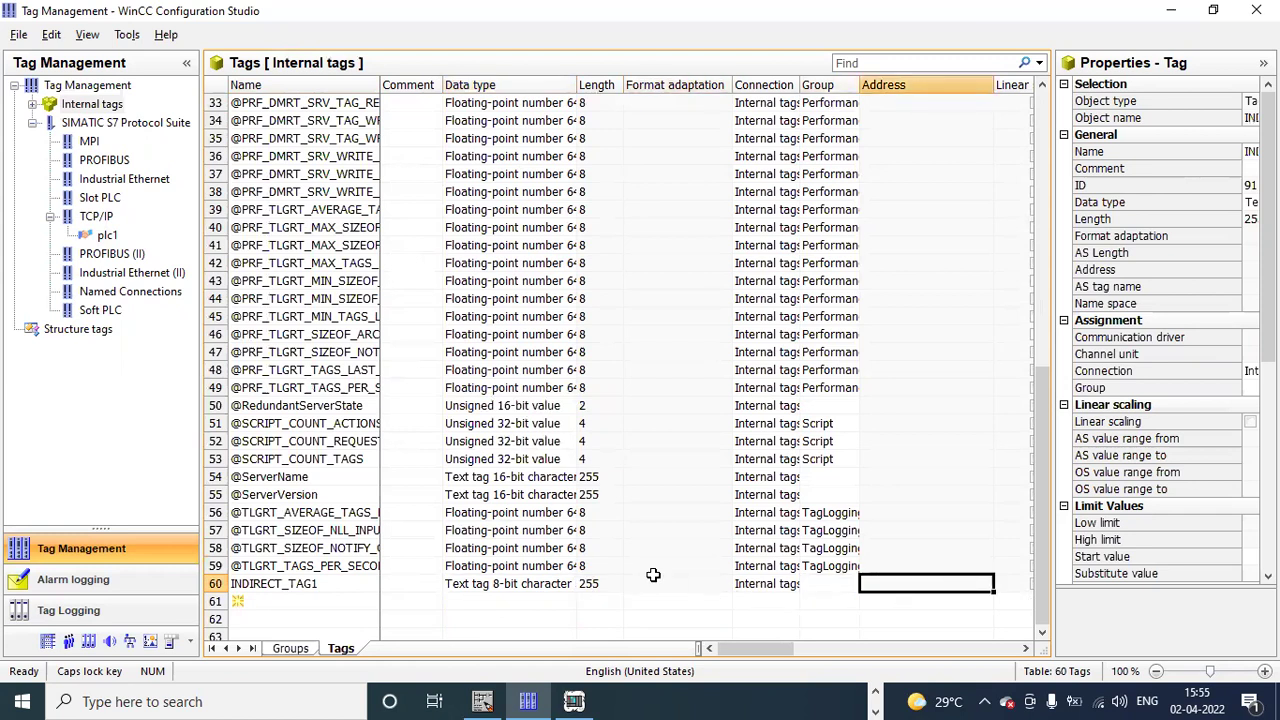
pyautogui.click(92, 104)
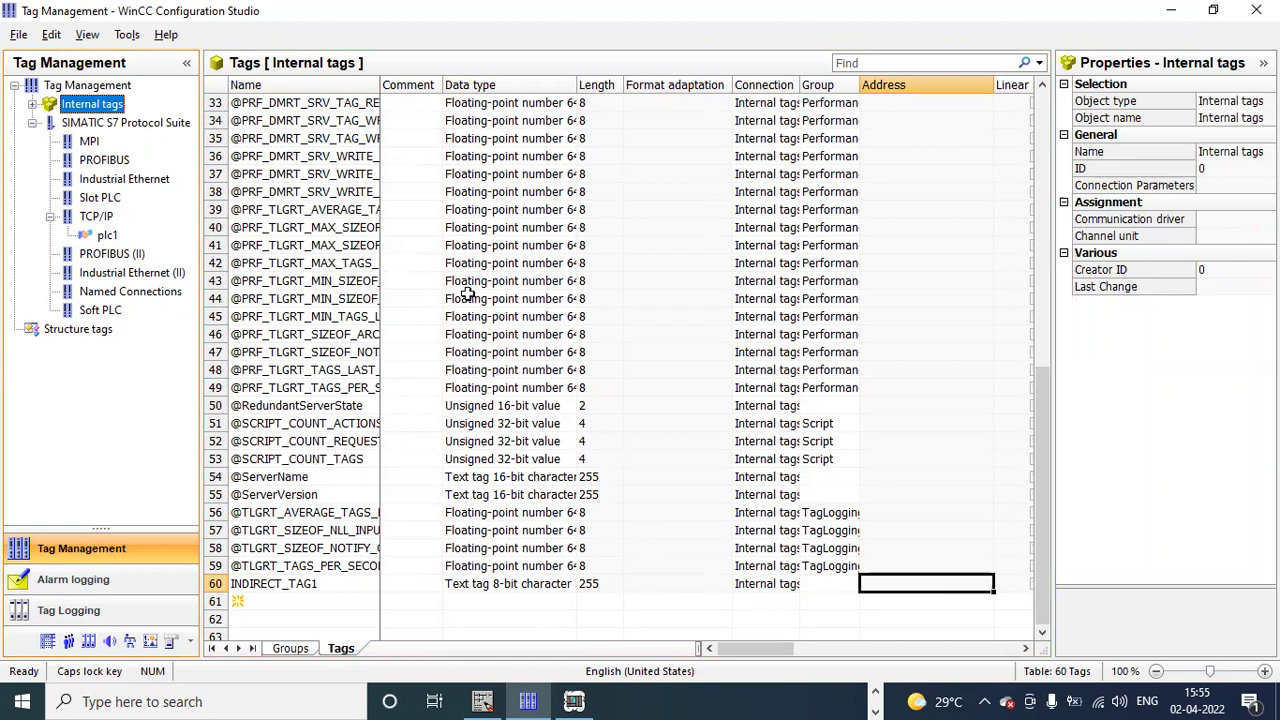
pyautogui.click(500, 584)
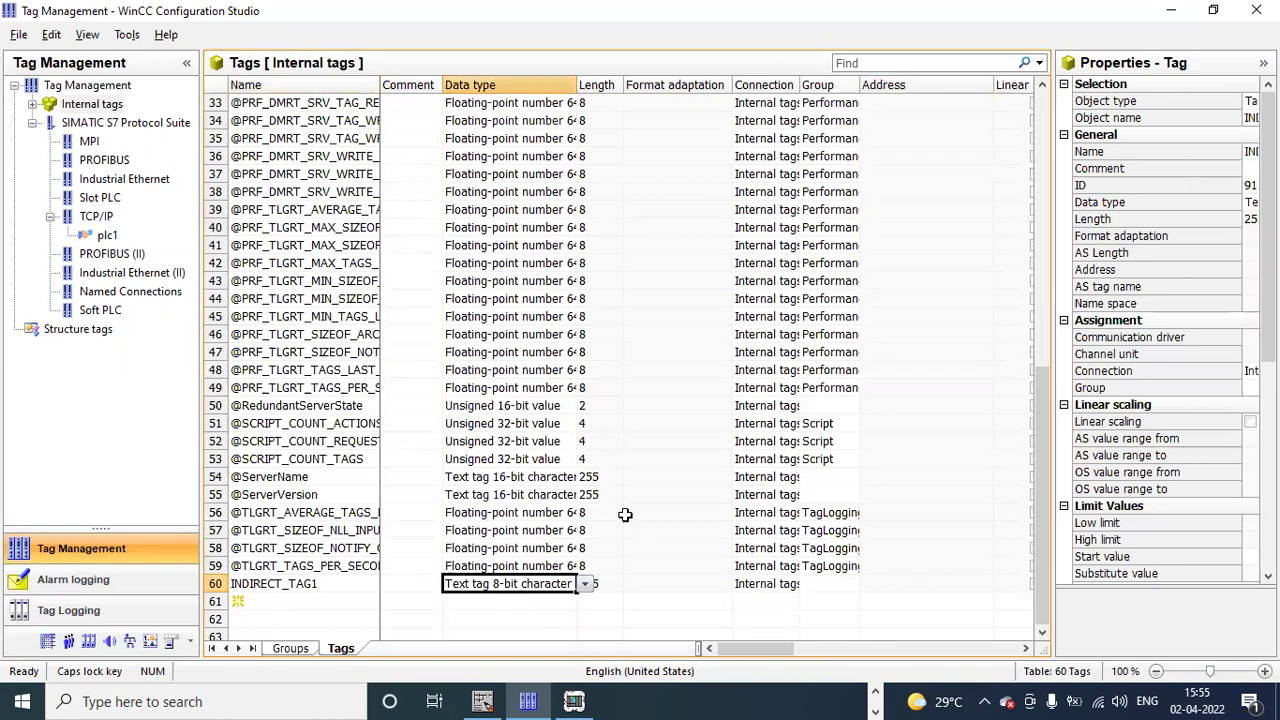
pyautogui.click(1171, 10)
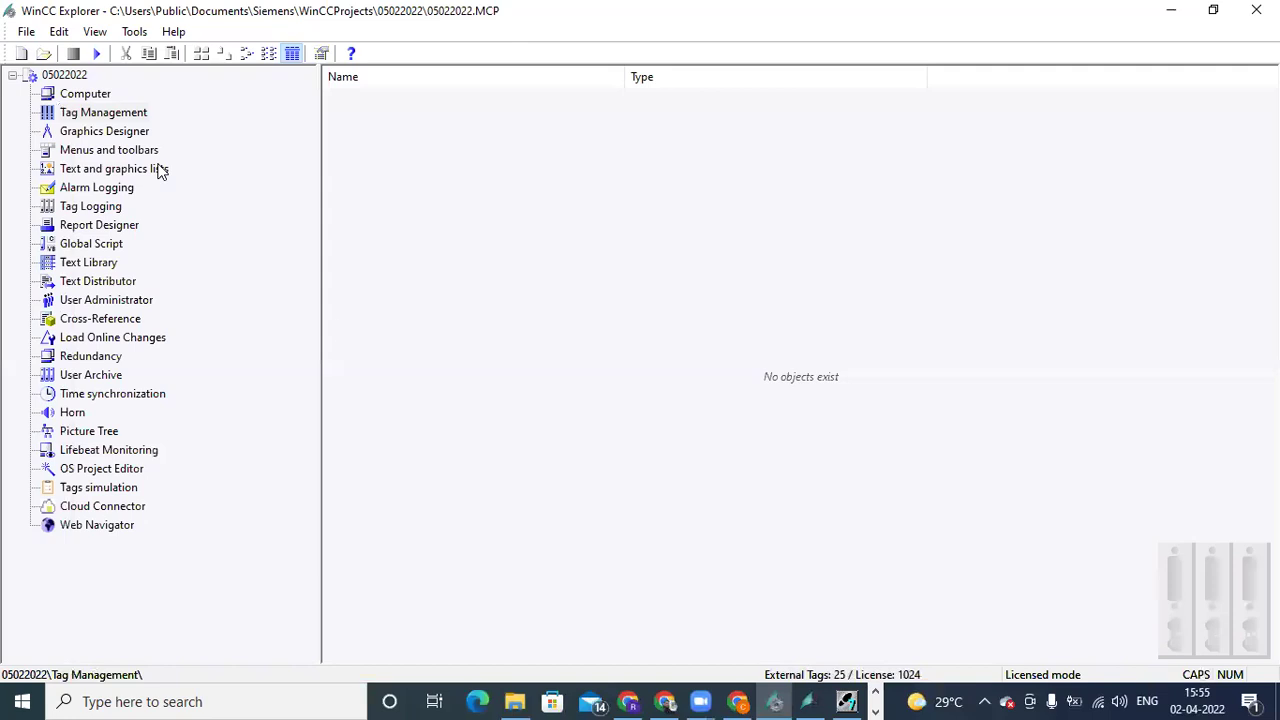
# - Open INDIRECT.Pdl in Graphics Designer with the Standard objects palette showing
pyautogui.click(134, 133)
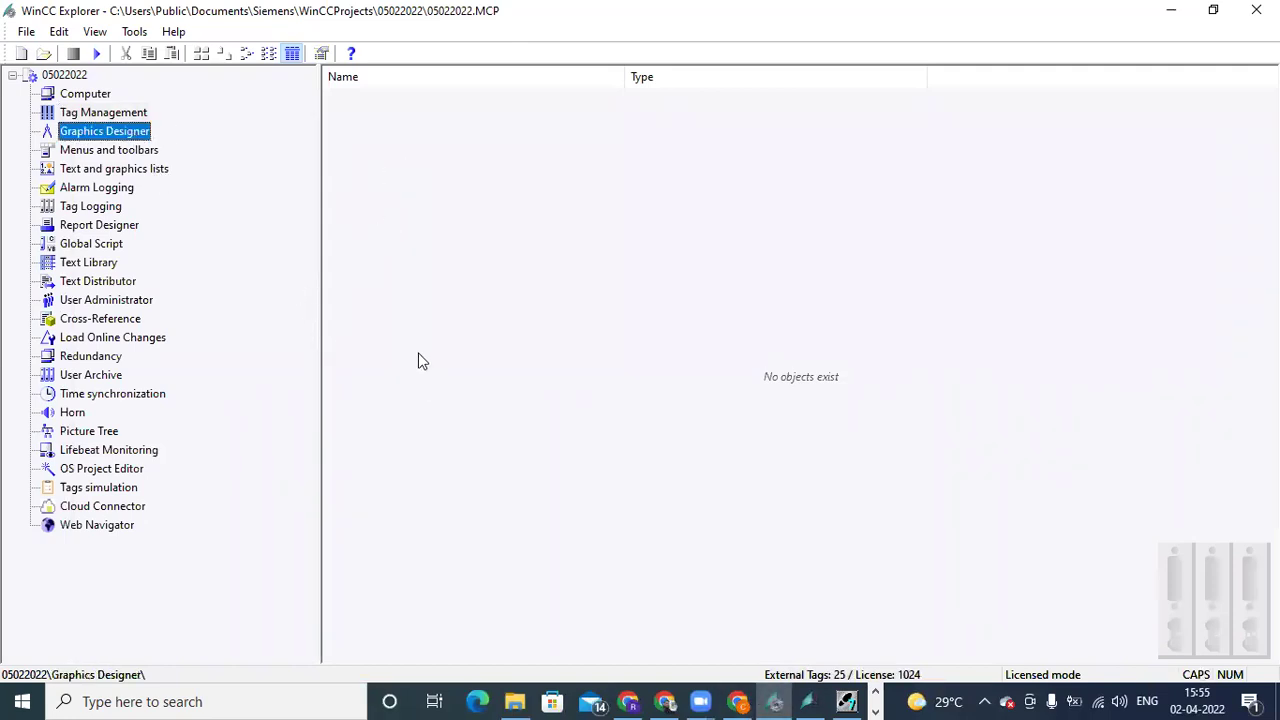
pyautogui.click(806, 700)
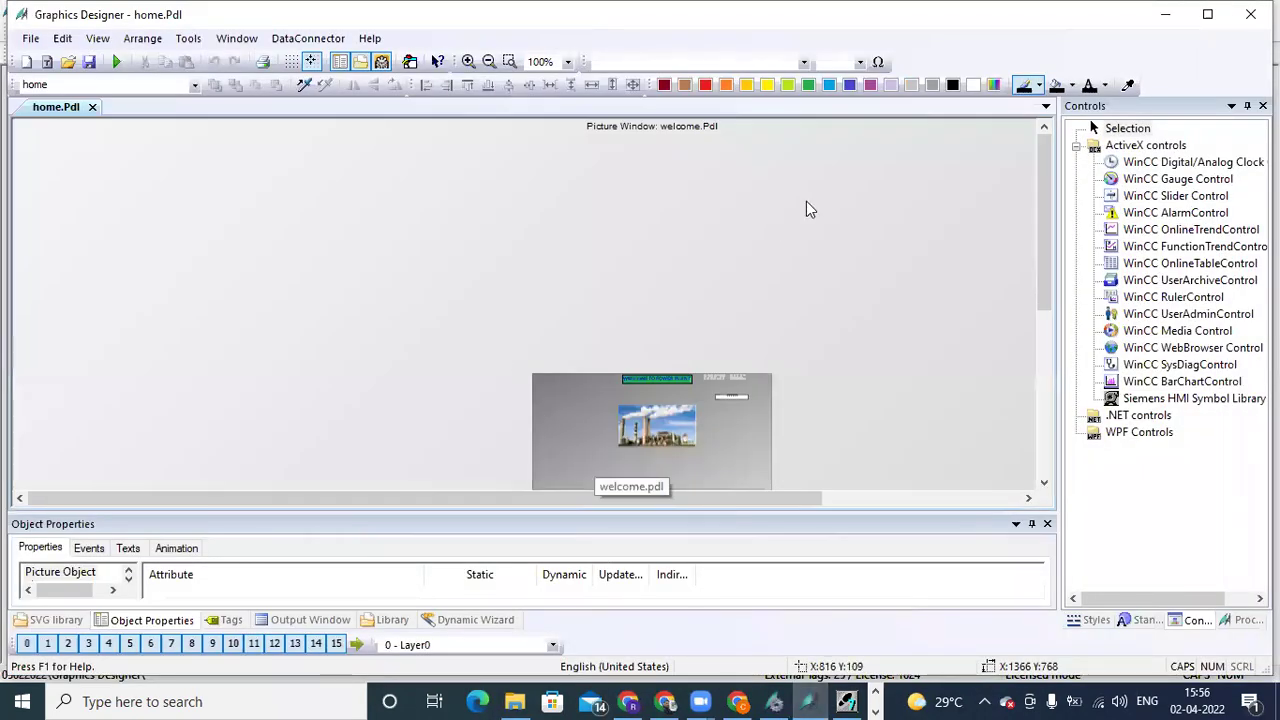
pyautogui.click(1165, 14)
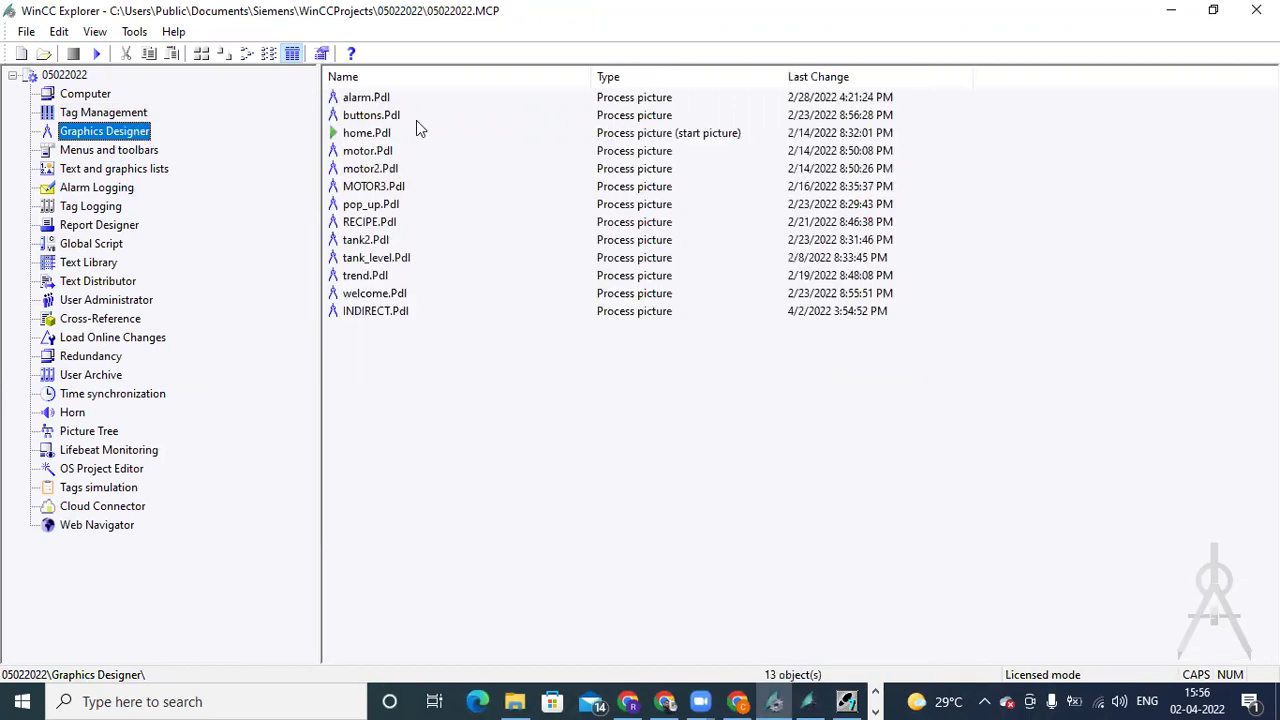
pyautogui.doubleClick(380, 311)
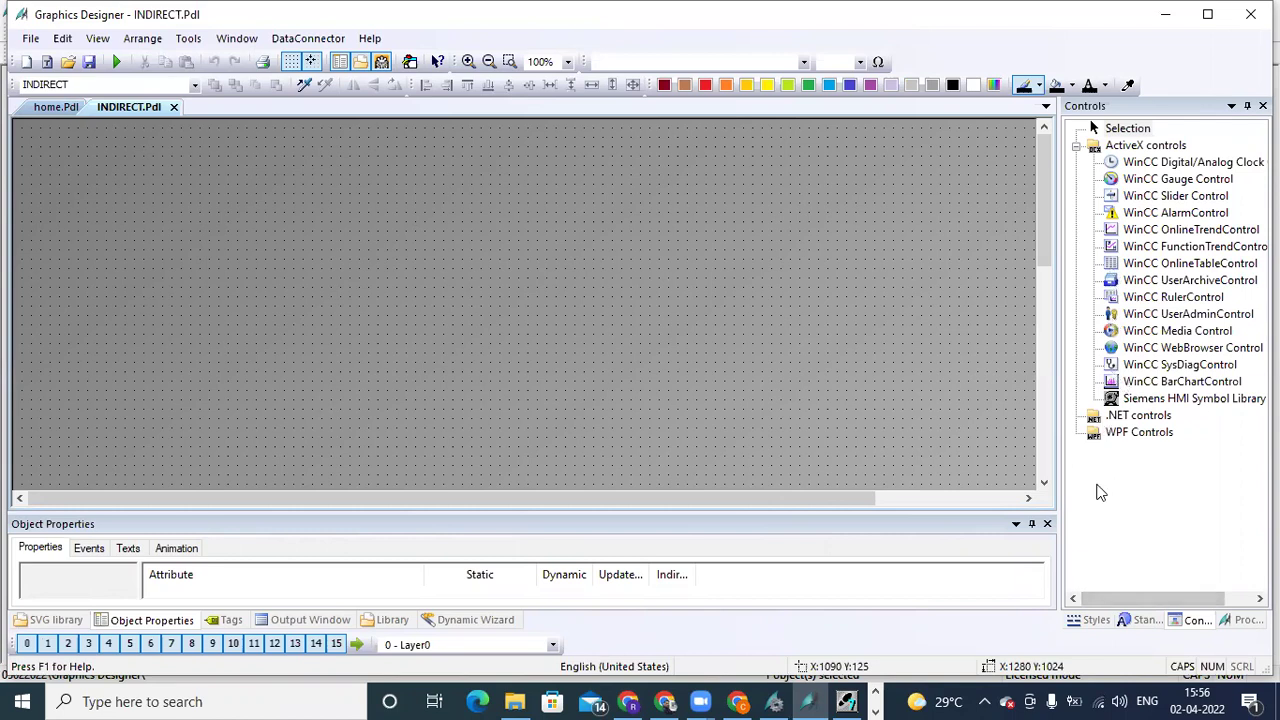
pyautogui.click(1140, 620)
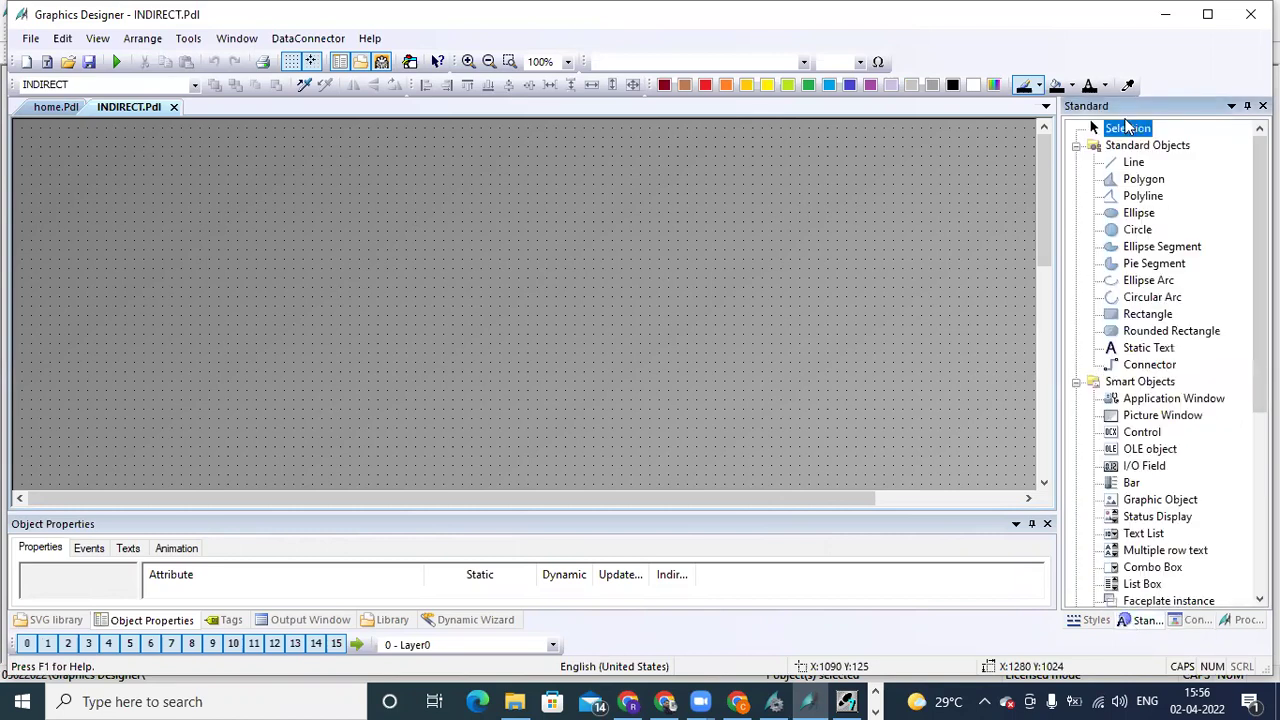
# - Draw a circle at the top left and turn off its global colour scheme
pyautogui.click(1125, 236)
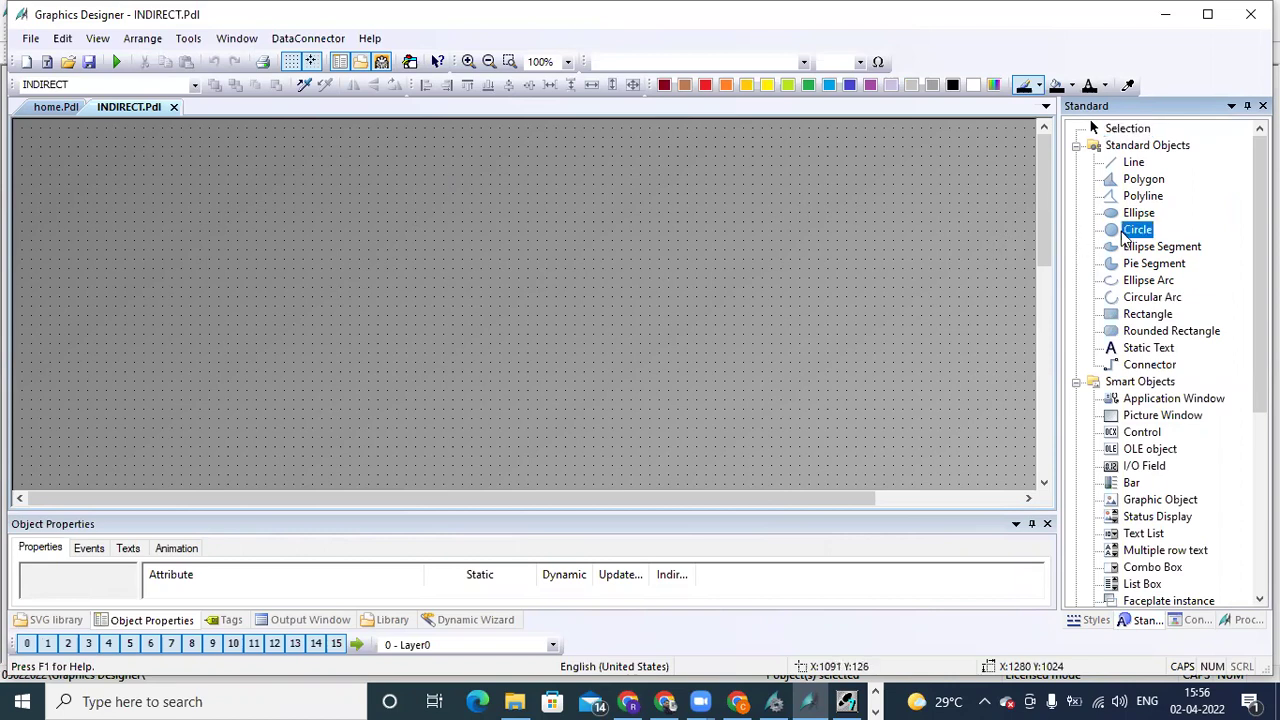
pyautogui.click(331, 185)
pyautogui.moveTo(331, 185); pyautogui.dragTo(436, 289)
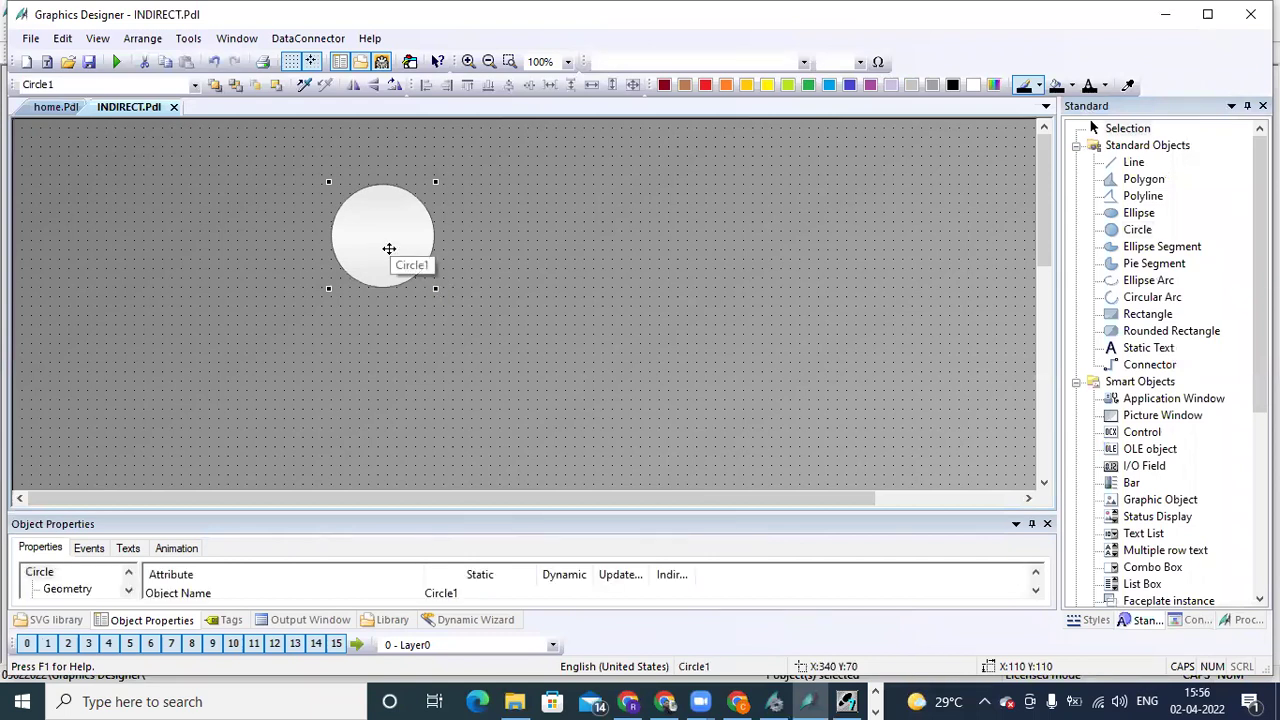
pyautogui.moveTo(173, 510); pyautogui.dragTo(177, 376)
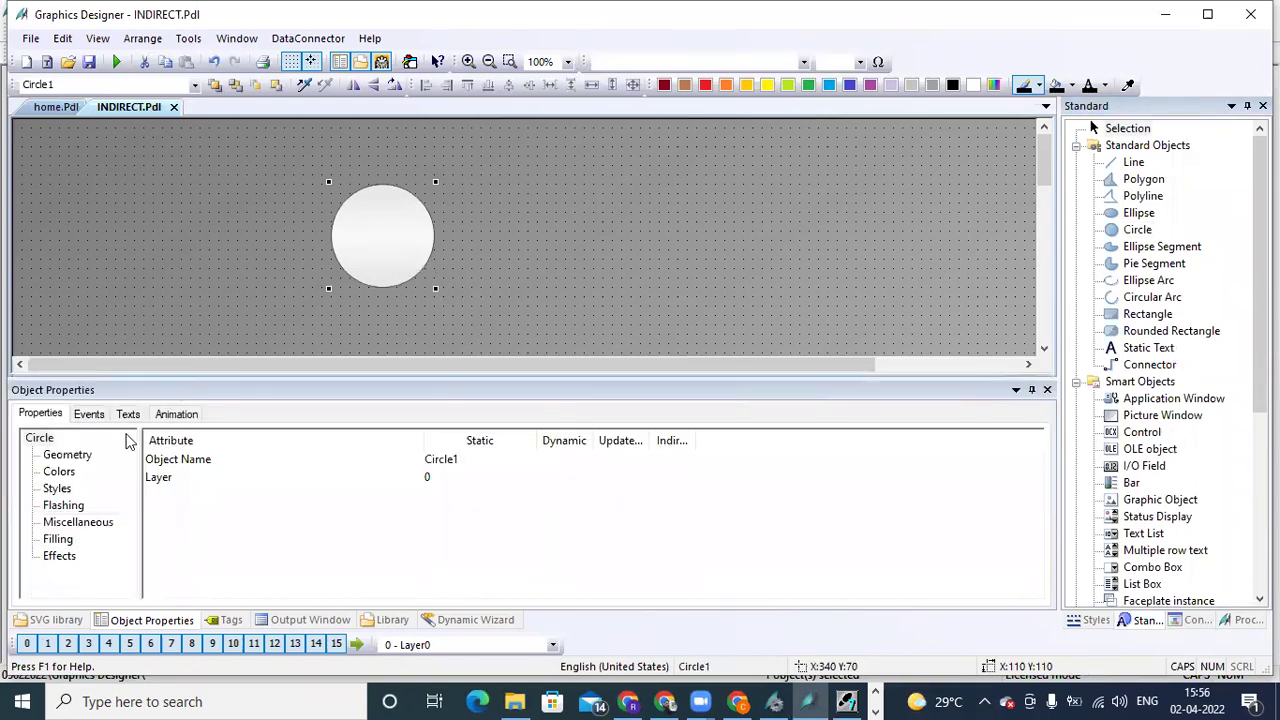
pyautogui.click(59, 558)
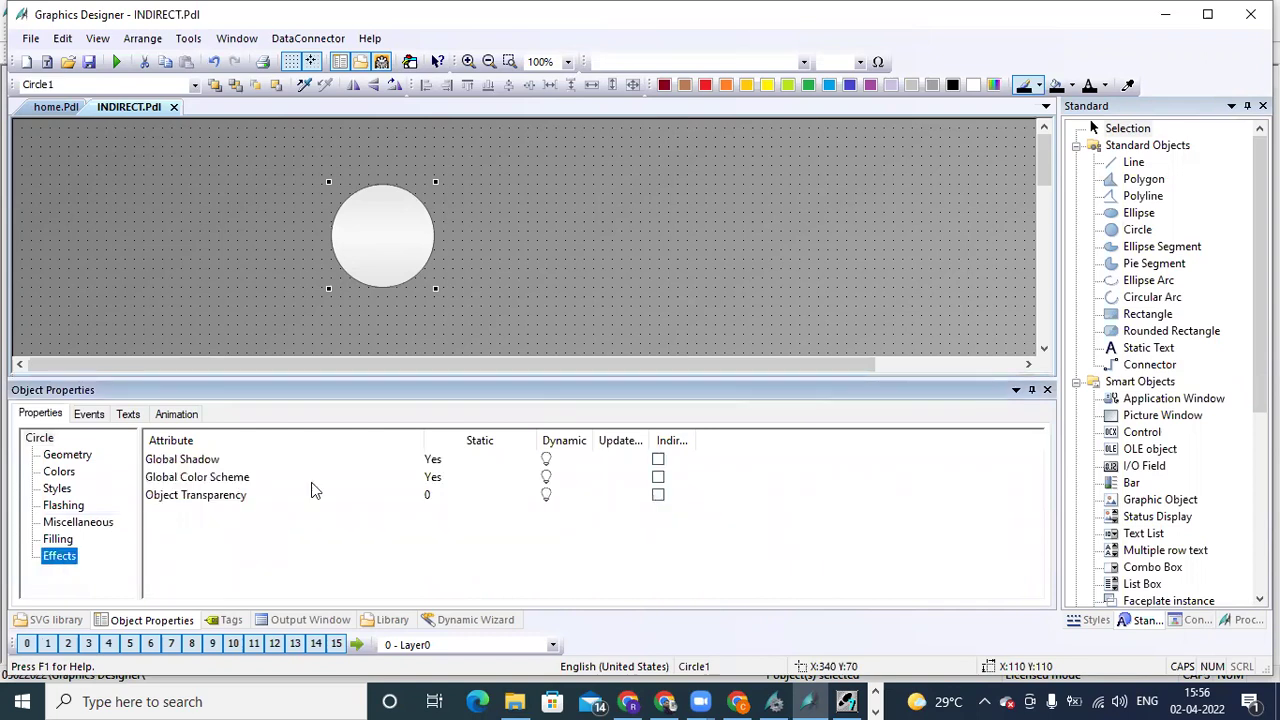
pyautogui.doubleClick(432, 478)
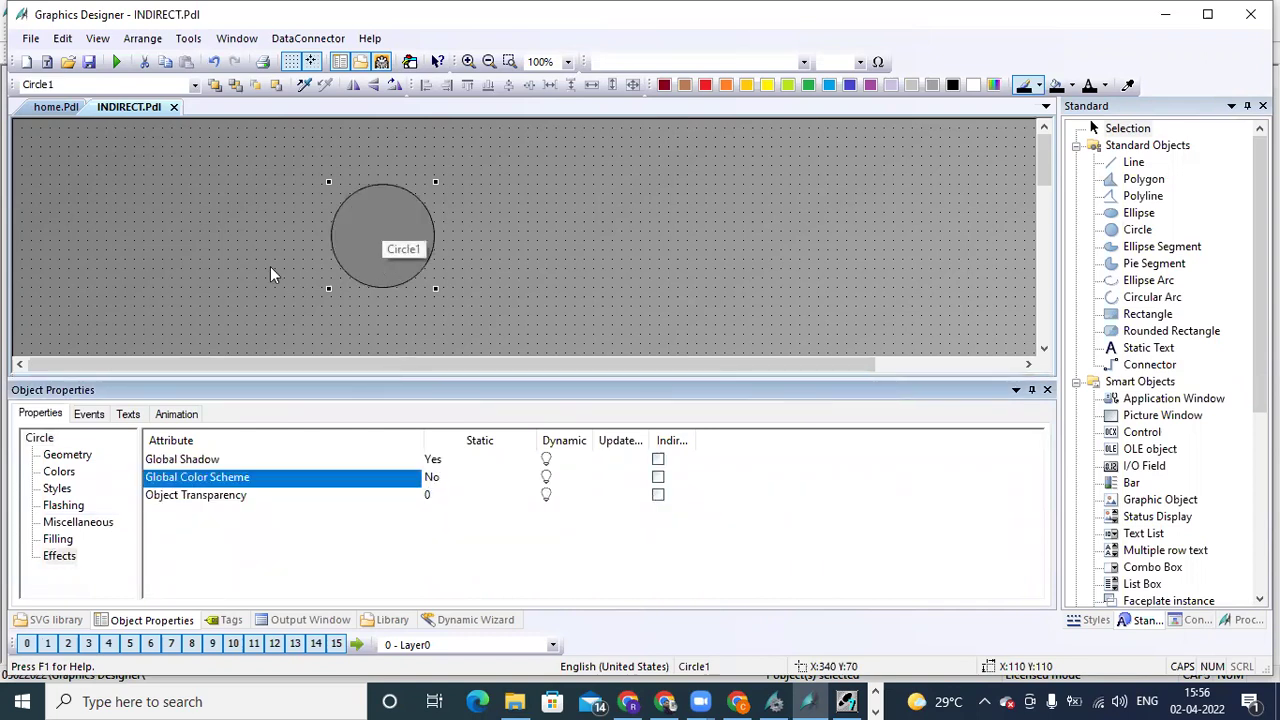
# - Duplicate the circle twice and line the three circles up in a row
pyautogui.rightClick(406, 230)
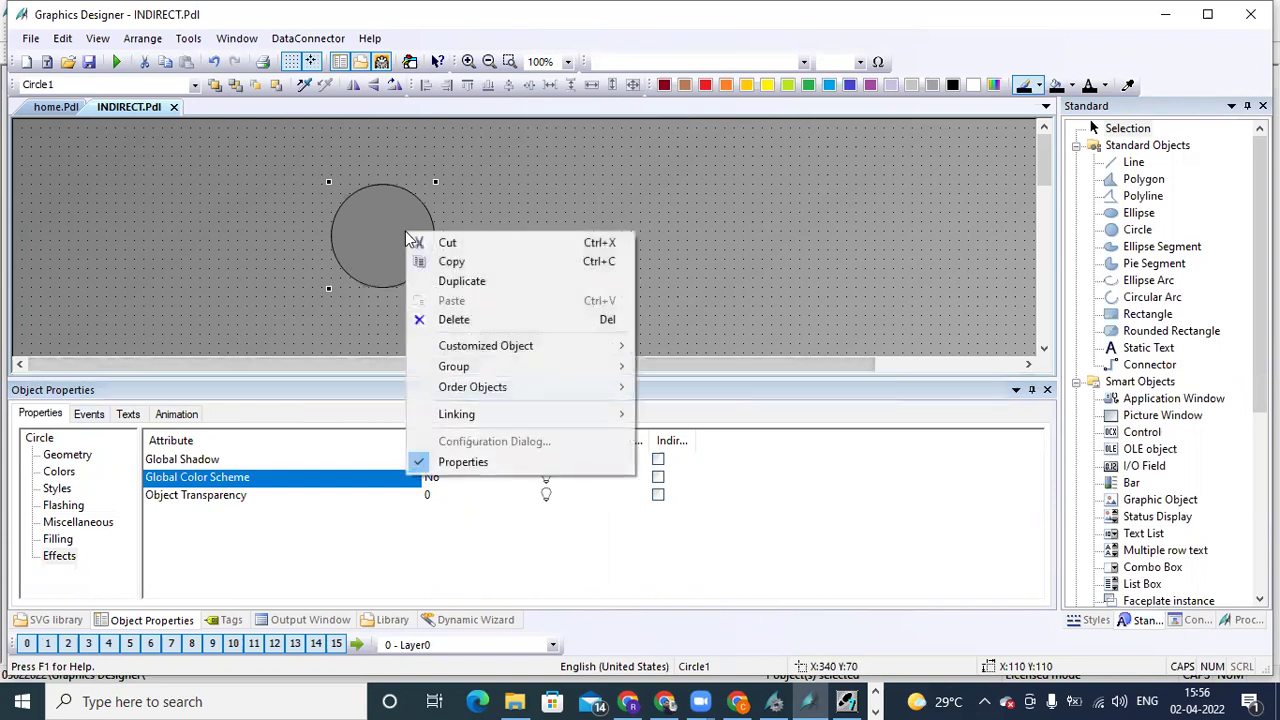
pyautogui.click(460, 282)
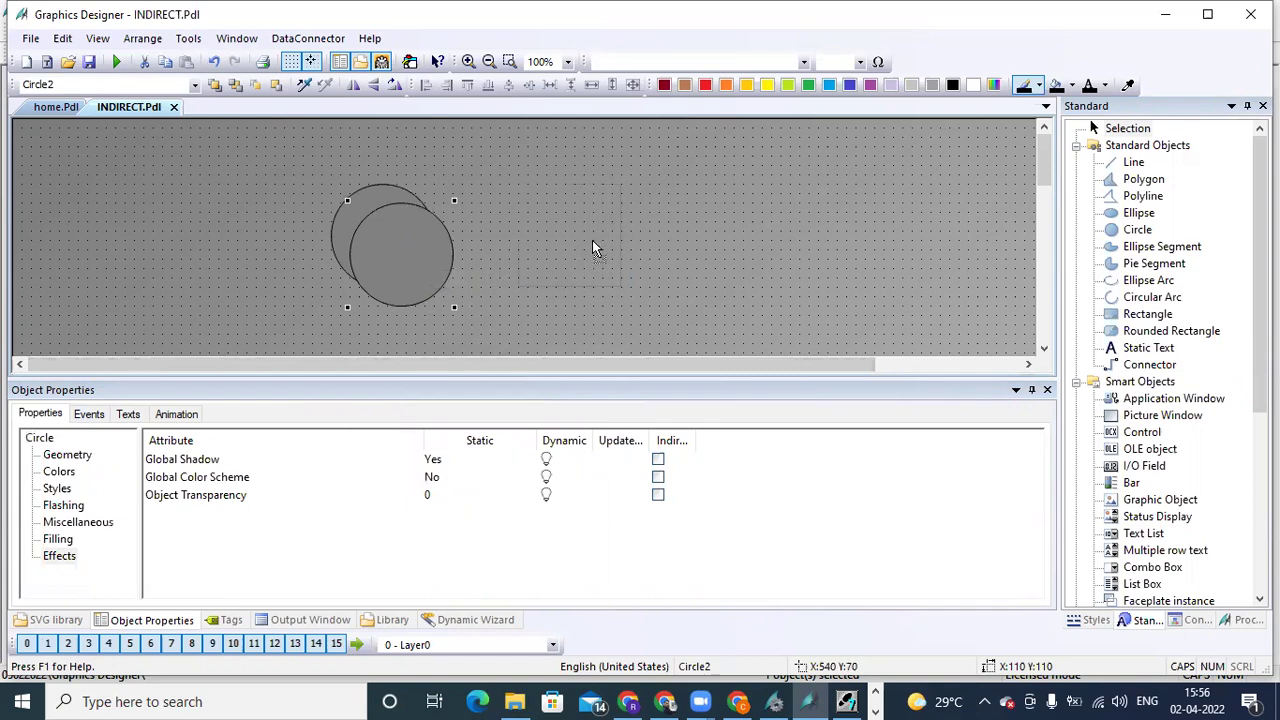
pyautogui.moveTo(592, 241); pyautogui.dragTo(593, 239)
pyautogui.rightClick(608, 243)
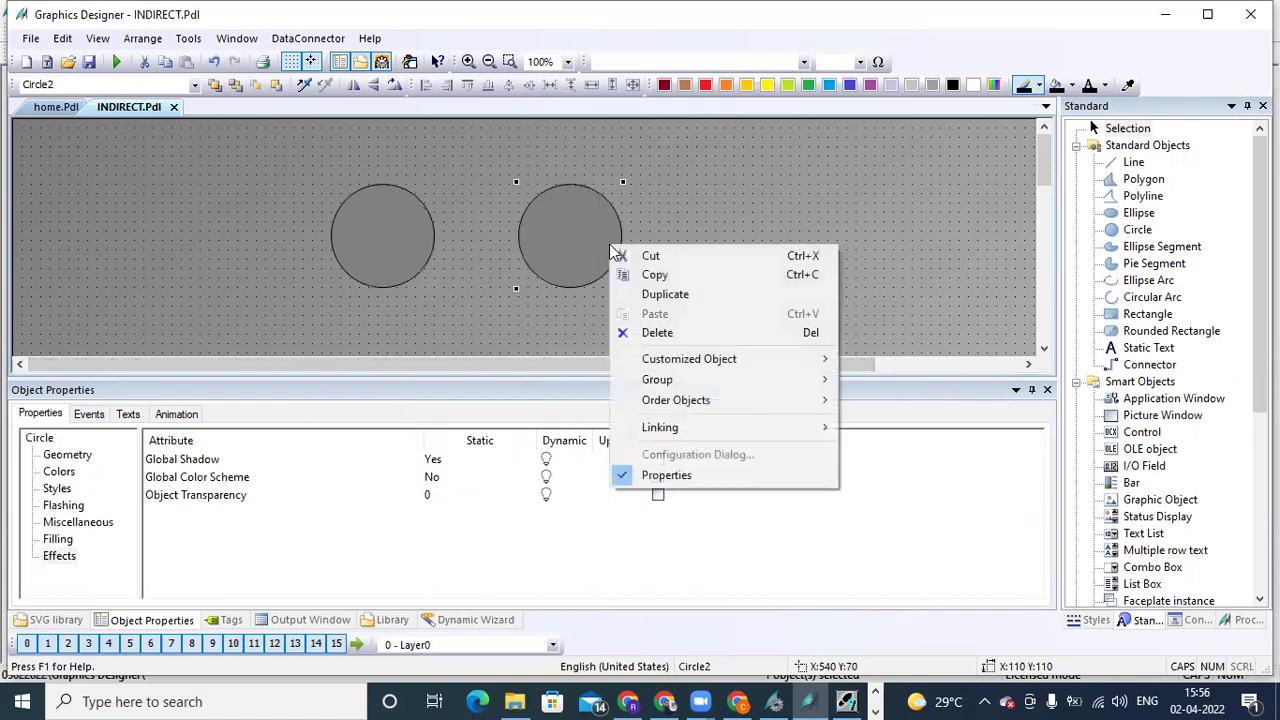
pyautogui.click(658, 291)
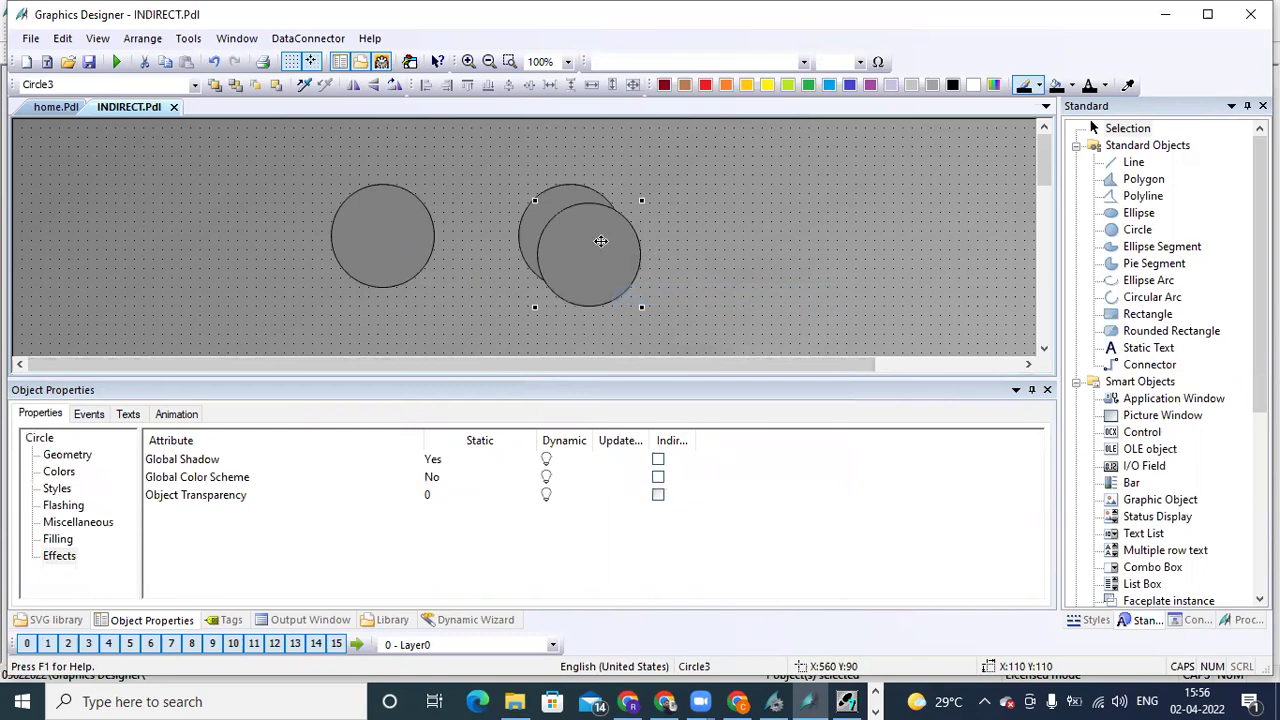
pyautogui.moveTo(740, 228); pyautogui.dragTo(755, 229)
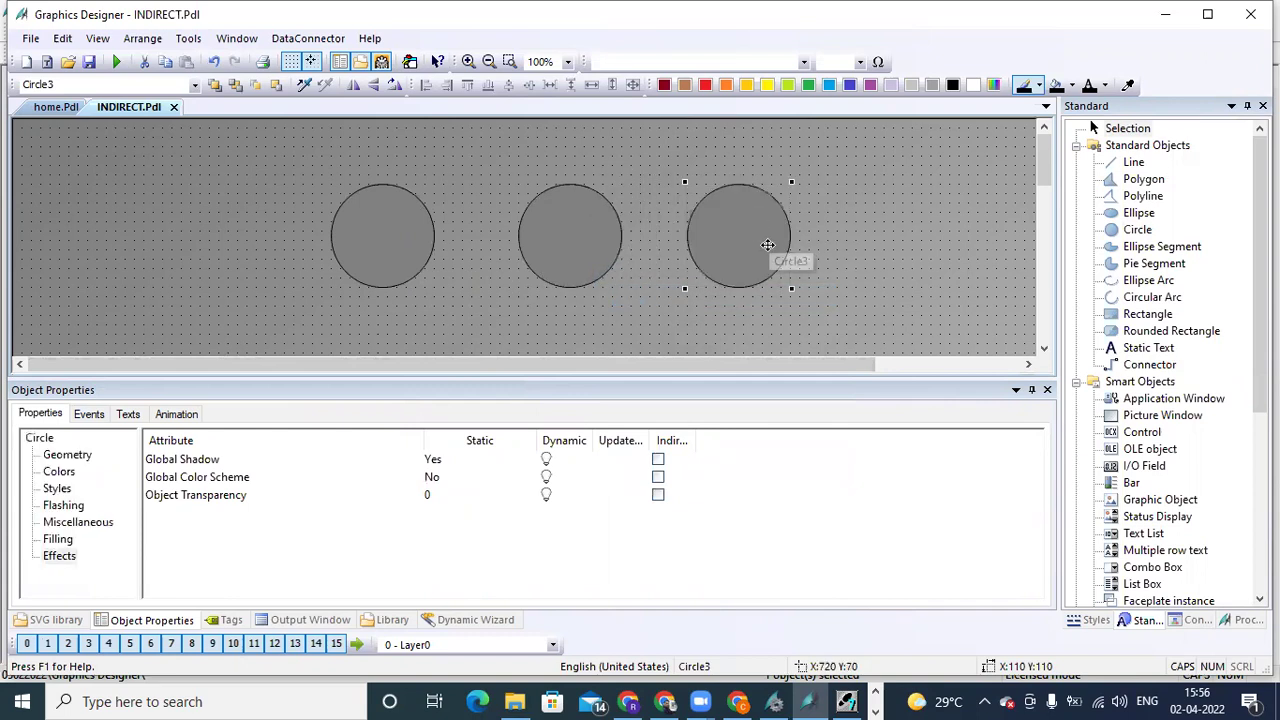
pyautogui.press('Right')
pyautogui.press('Right')
pyautogui.press('Right')
pyautogui.press('Right')
pyautogui.press('Right')
pyautogui.press('Right')
pyautogui.press('Right')
pyautogui.press('Right')
pyautogui.press('Right')
pyautogui.press('Right')
pyautogui.press('Right')
pyautogui.press('Right')
pyautogui.press('Right')
pyautogui.press('Right')
pyautogui.press('Right')
pyautogui.press('Right')
pyautogui.press('Right')
pyautogui.press('Right')
pyautogui.press('Right')
pyautogui.press('Right')
pyautogui.press('Right')
pyautogui.press('Right')
pyautogui.press('Right')
pyautogui.moveTo(469, 375); pyautogui.dragTo(465, 435)
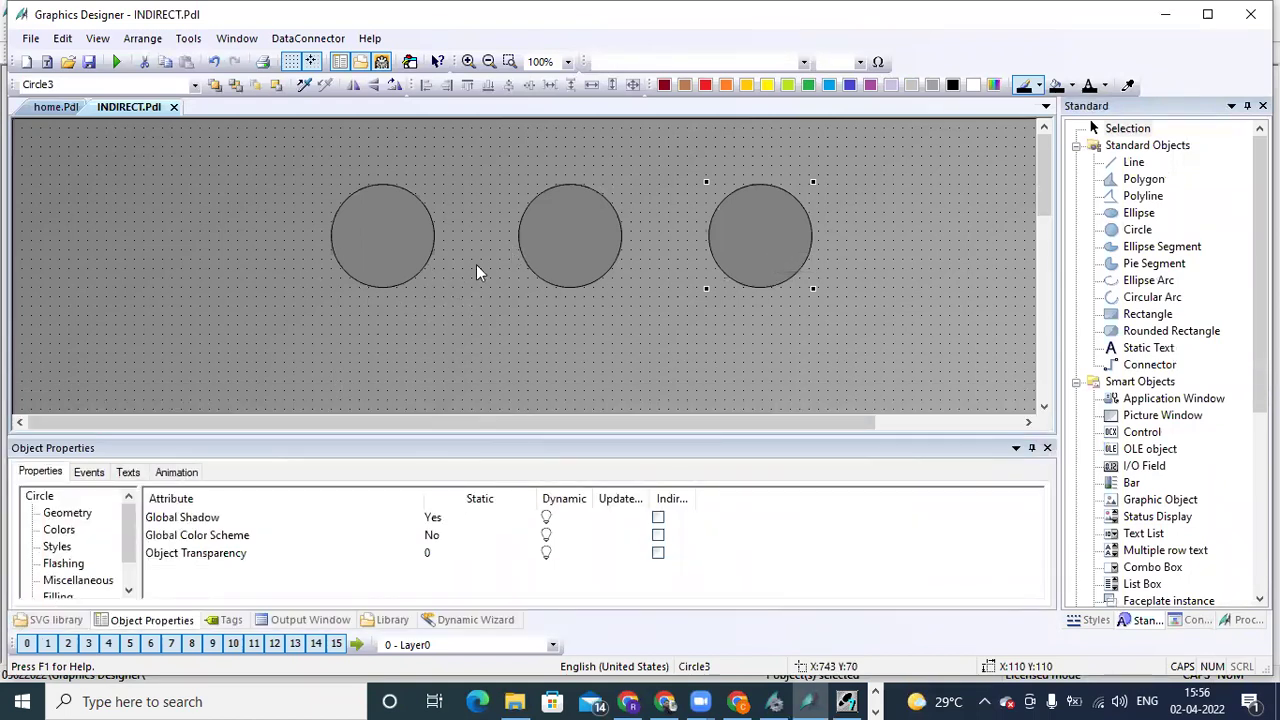
pyautogui.click(401, 253)
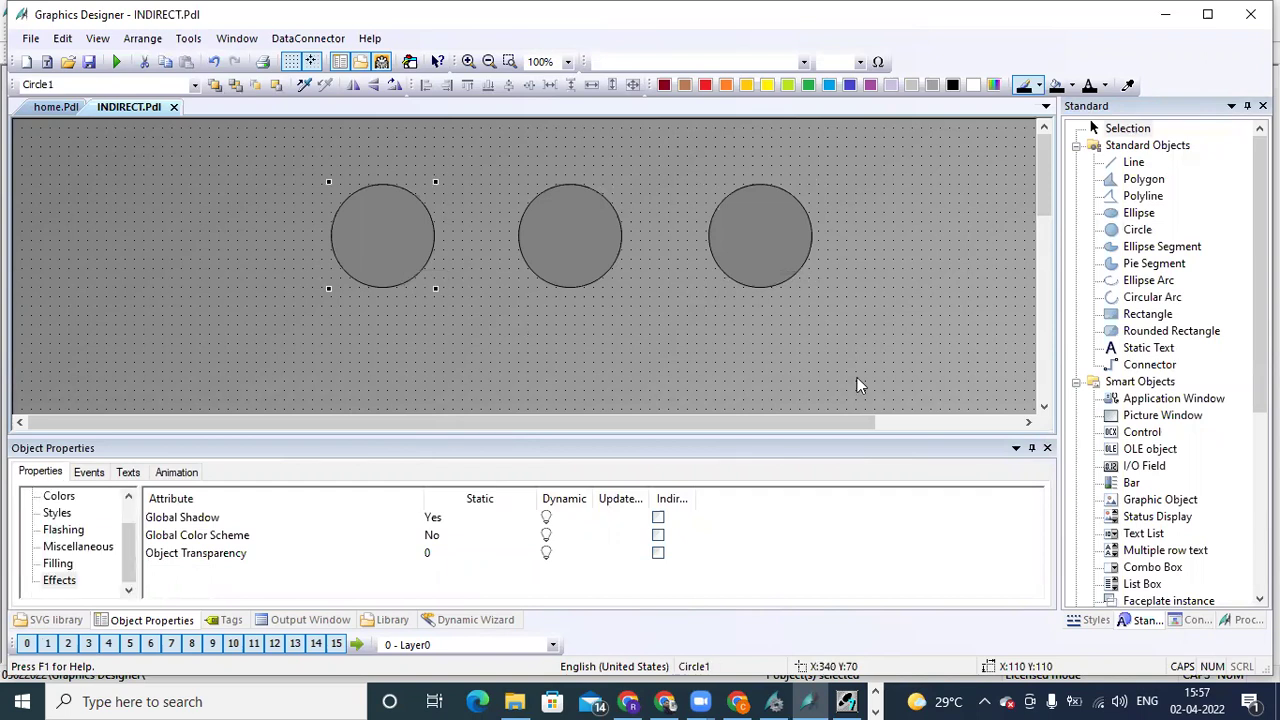
# - Place a Windows Objects button labelled START below the circles
pyautogui.click(1076, 381)
pyautogui.click(1108, 418)
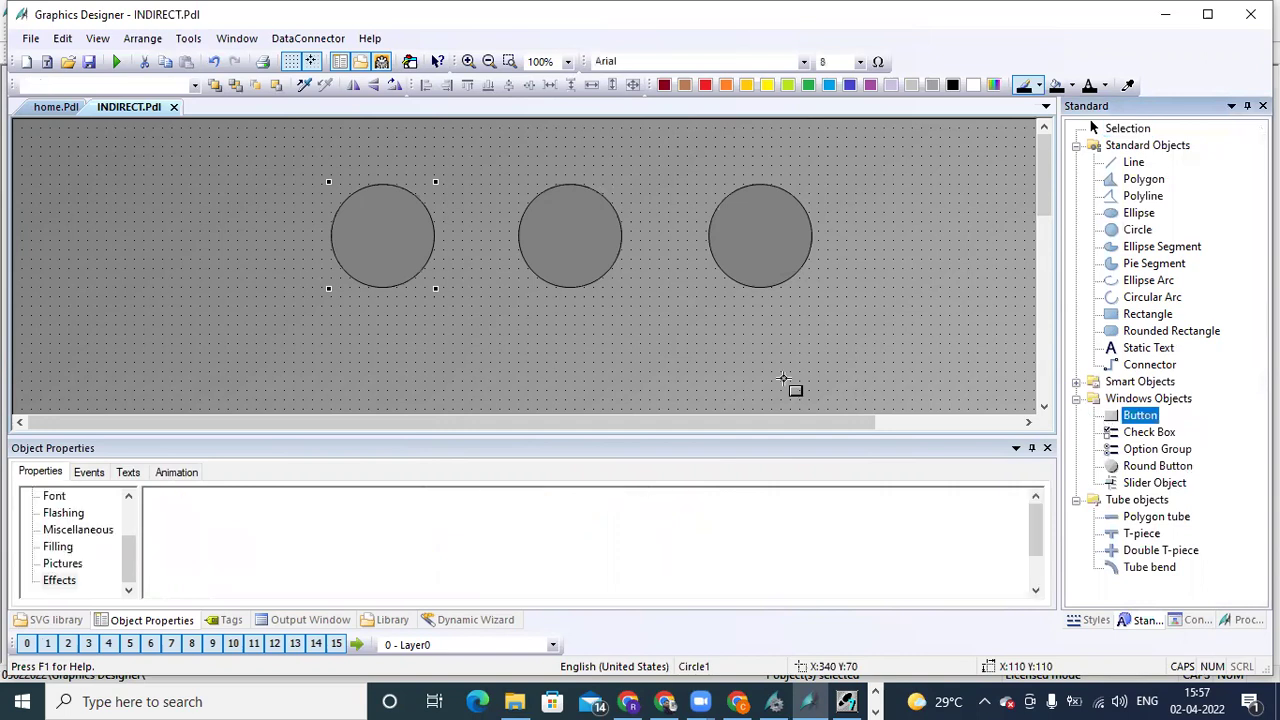
pyautogui.moveTo(415, 351); pyautogui.dragTo(540, 401)
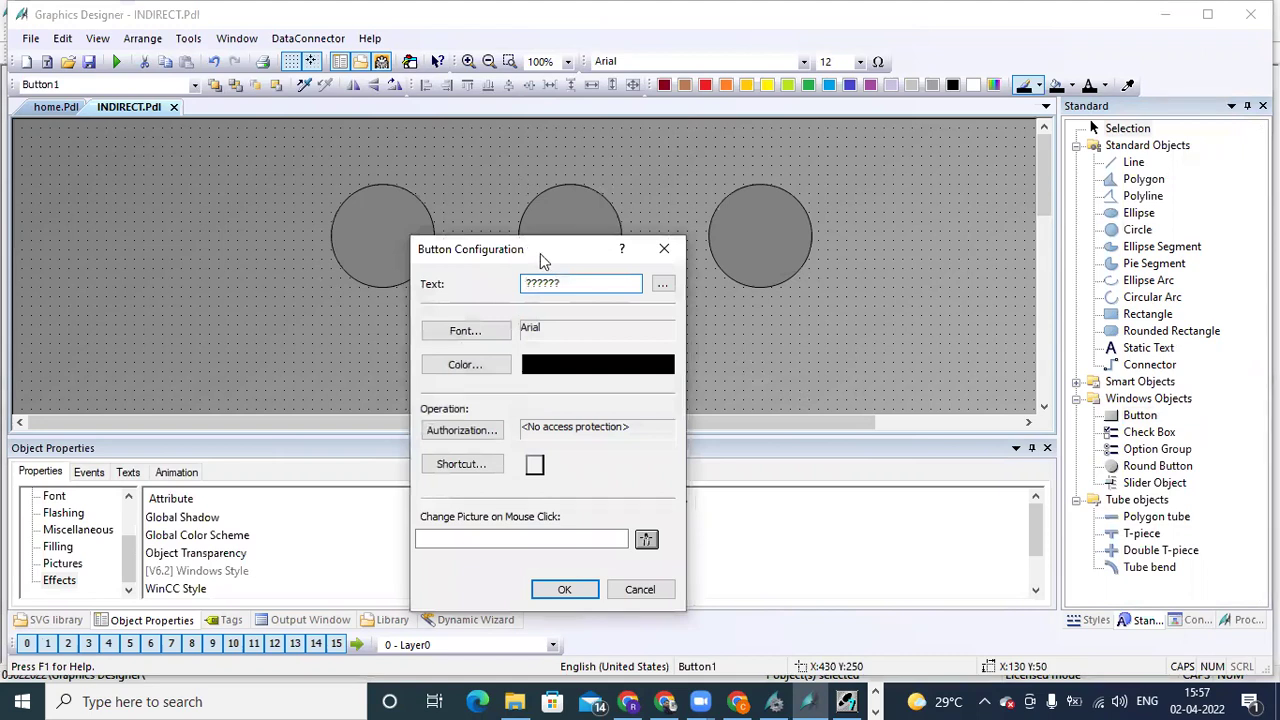
pyautogui.press('Delete')
pyautogui.press('Delete')
pyautogui.press('Delete')
pyautogui.write('START')
pyautogui.click(566, 584)
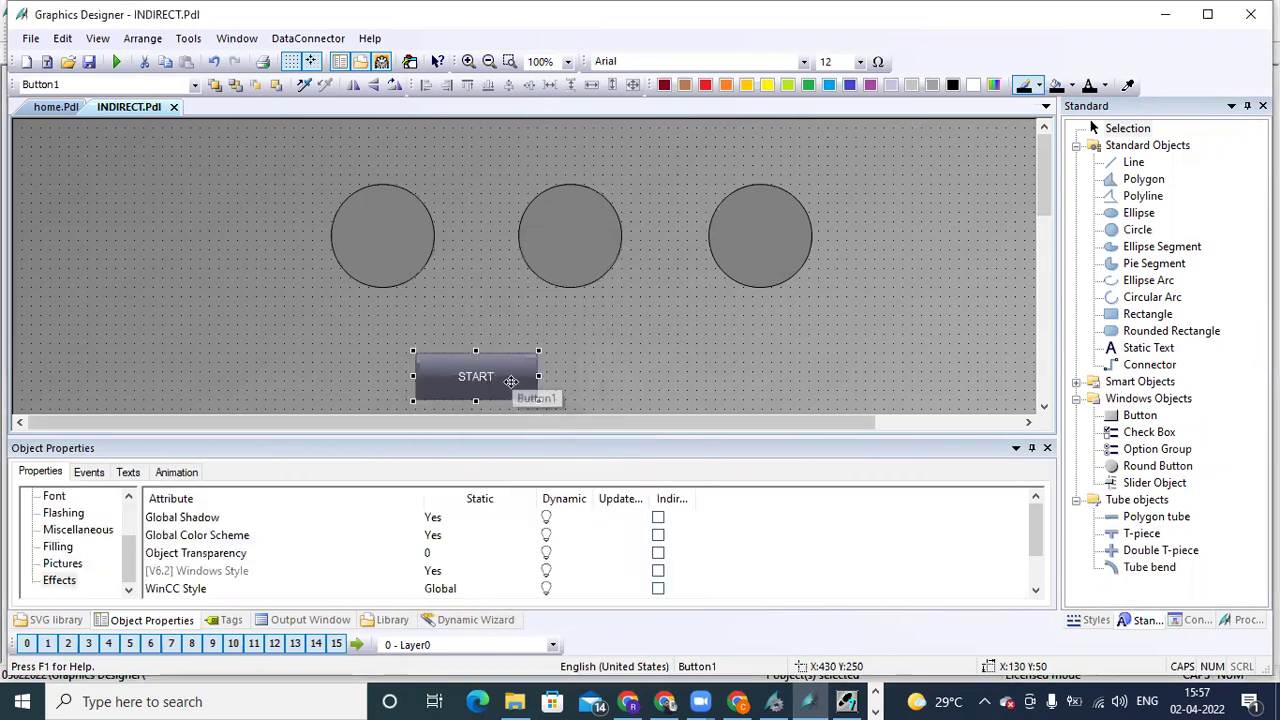
# - Duplicate the START button, move the copy right, and relabel it STOP
pyautogui.rightClick(512, 384)
pyautogui.click(560, 433)
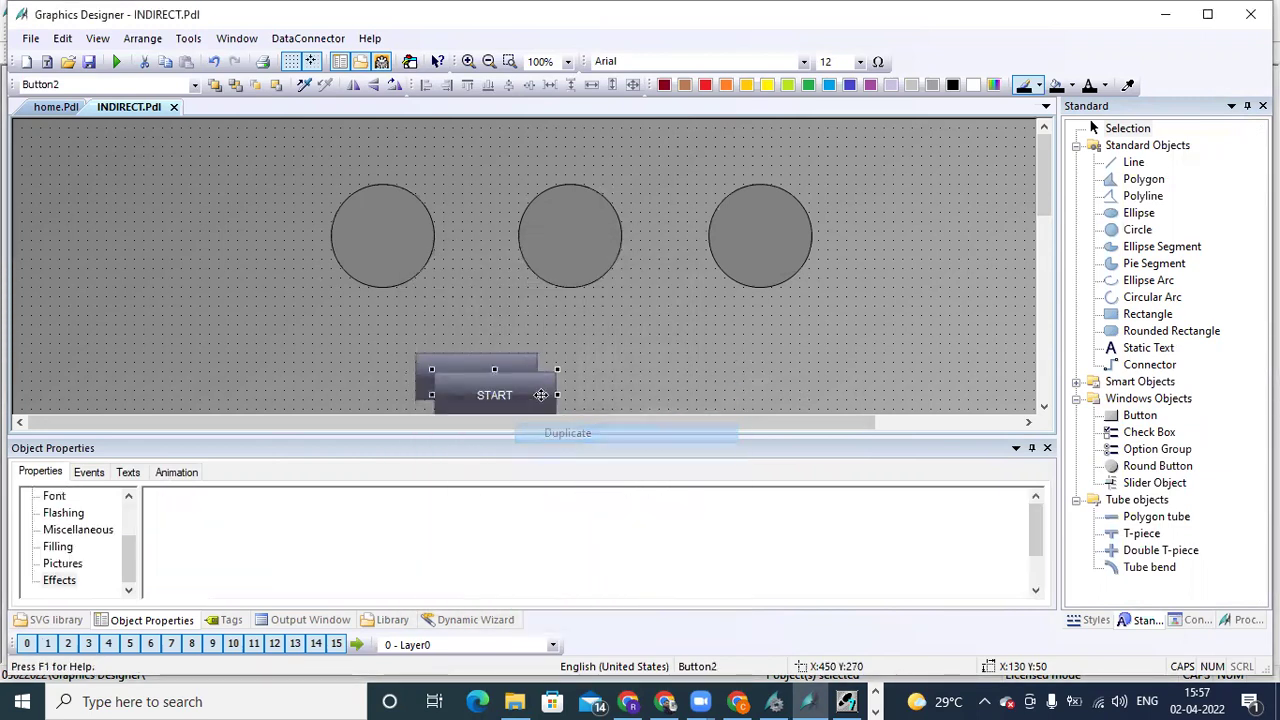
pyautogui.moveTo(520, 390); pyautogui.dragTo(676, 392)
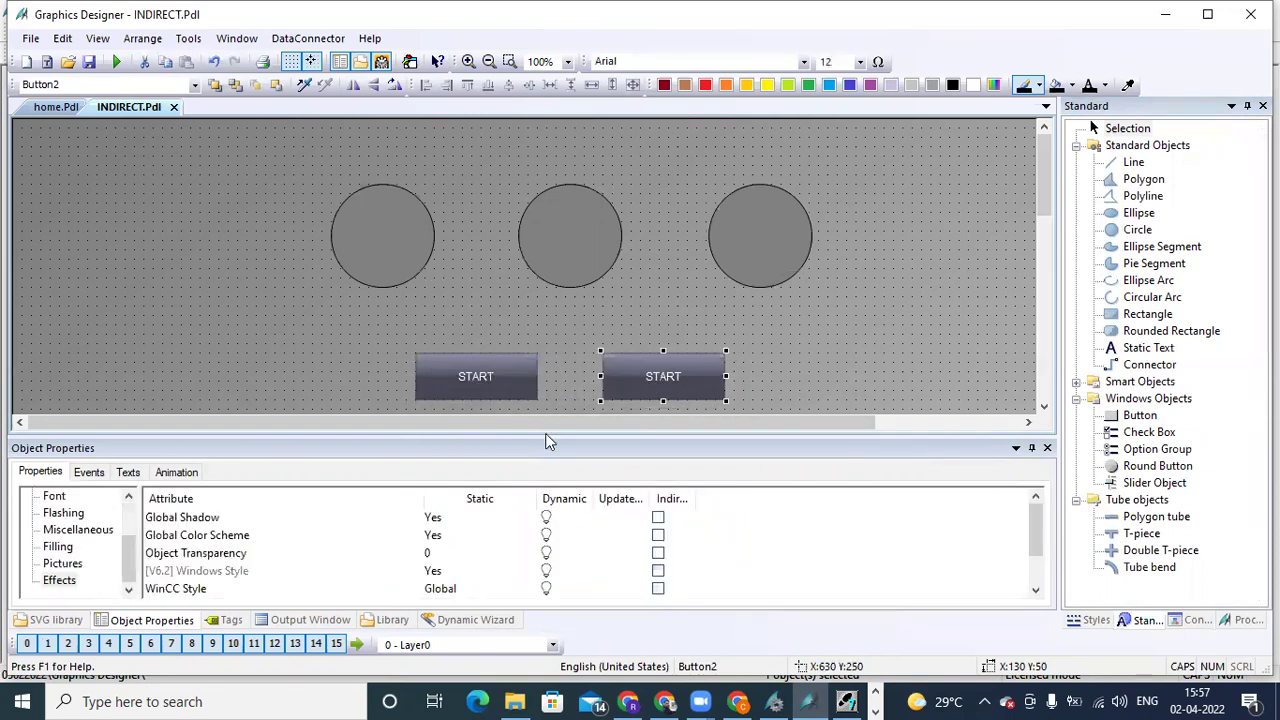
pyautogui.rightClick(641, 380)
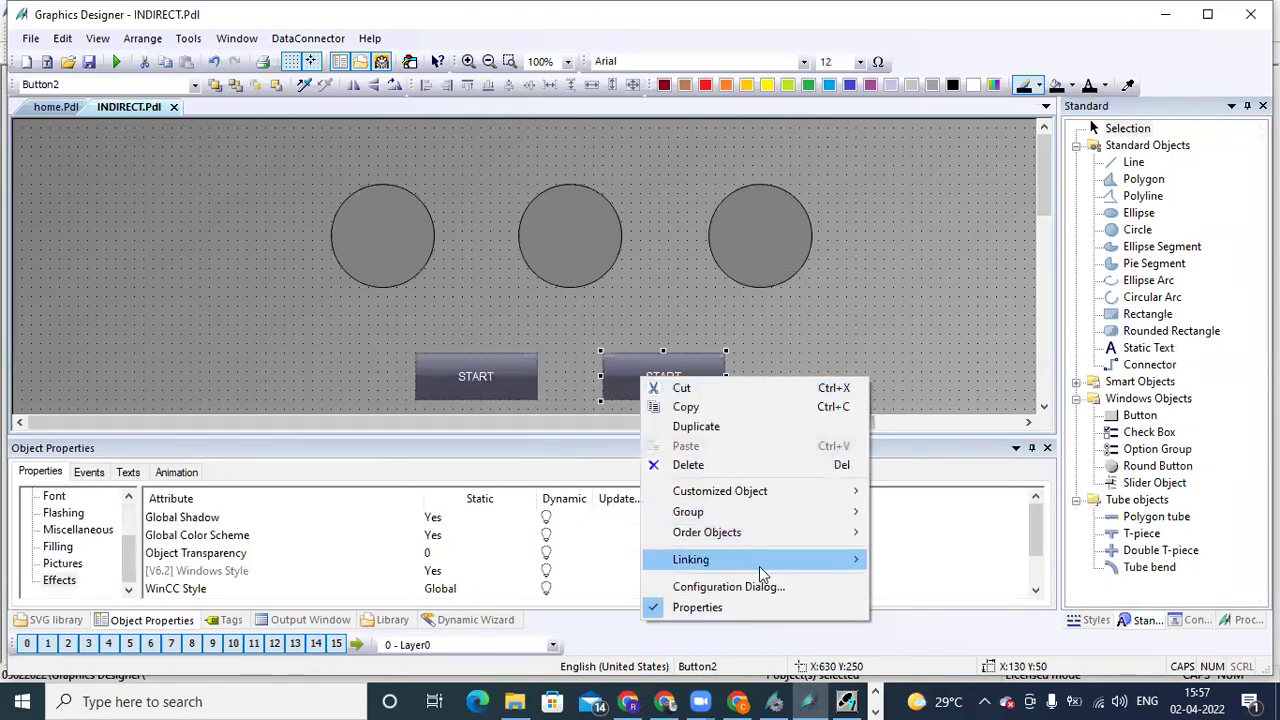
pyautogui.click(768, 587)
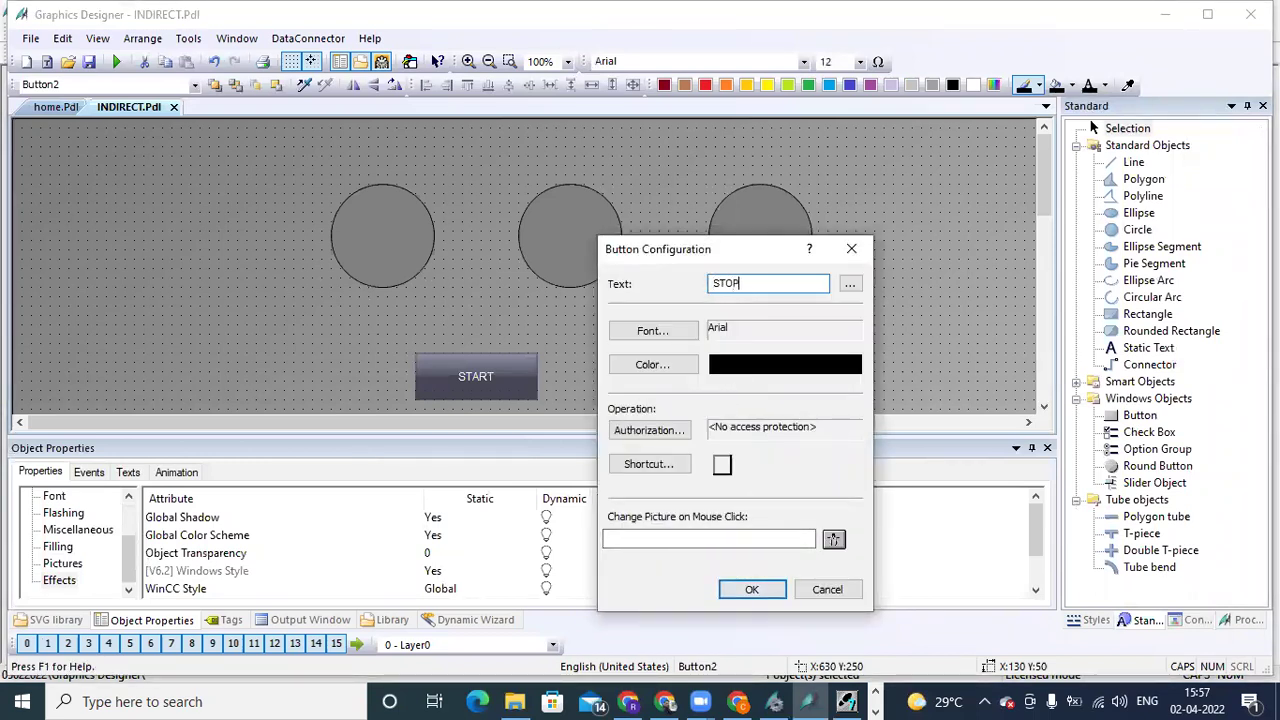
pyautogui.click(752, 589)
pyautogui.click(427, 315)
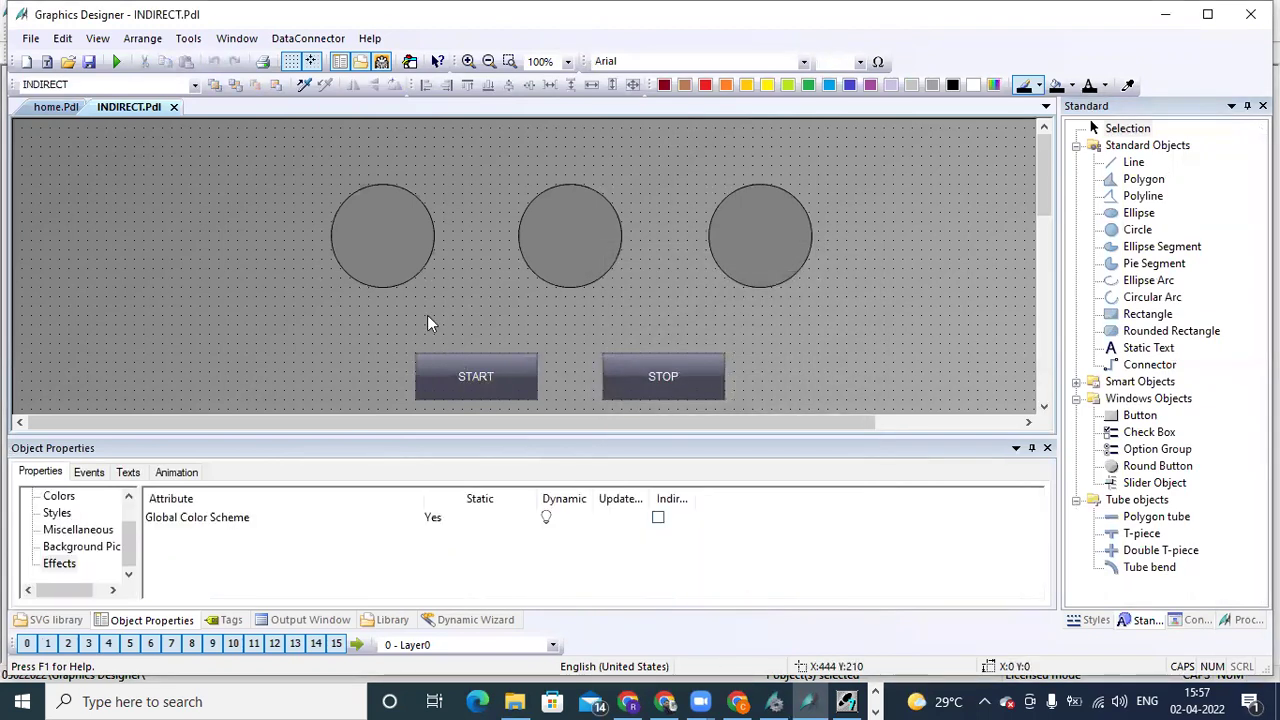
# - Select Circle1 and show its Colors properties at the Background Color row
pyautogui.click(368, 255)
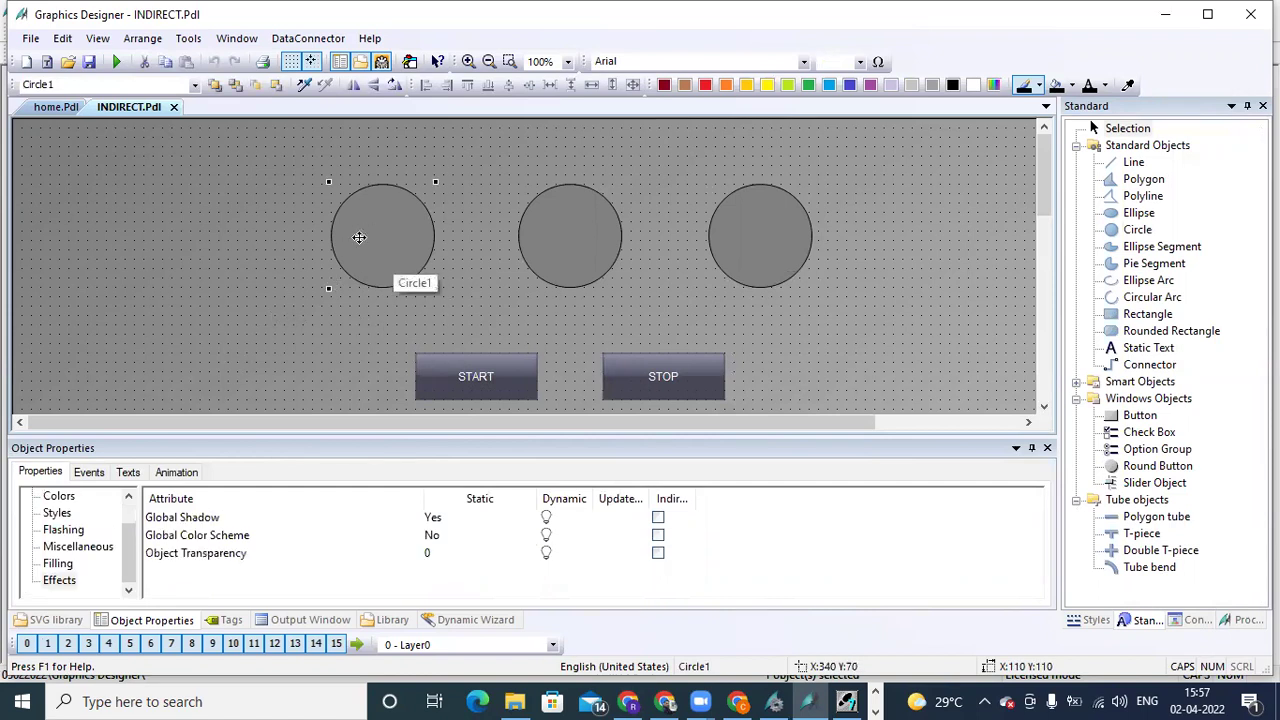
pyautogui.click(544, 215)
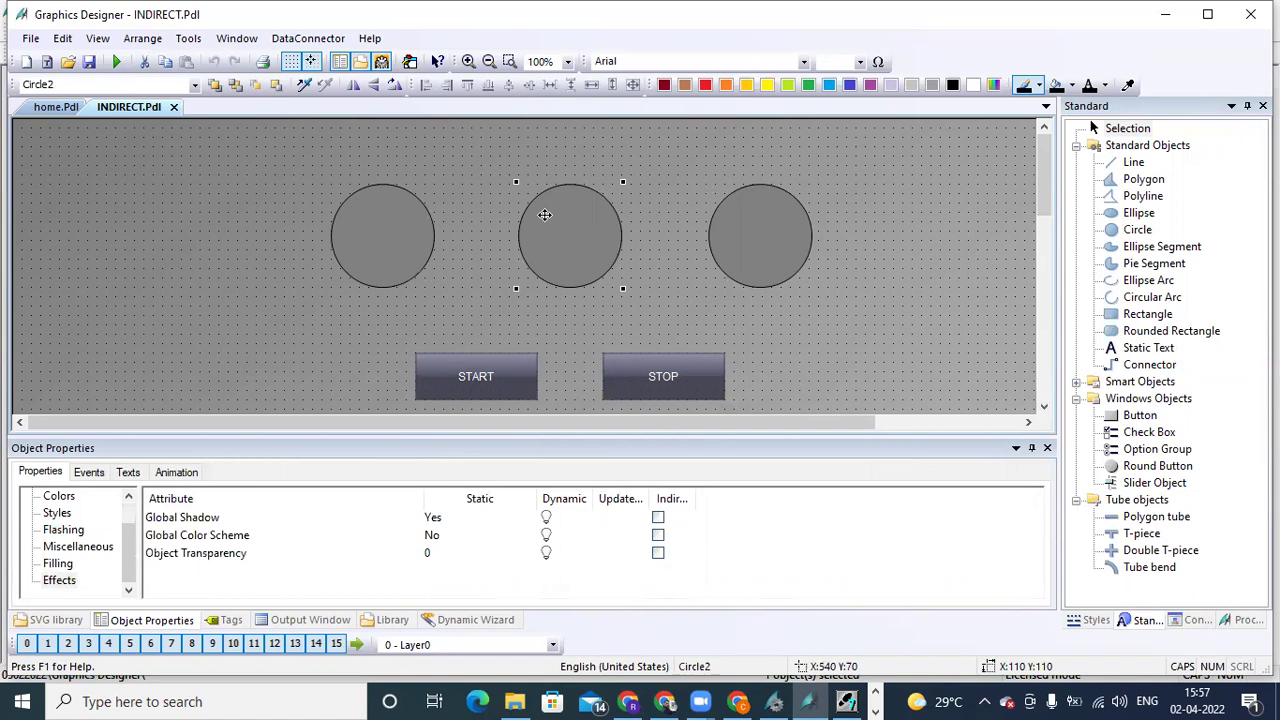
pyautogui.click(767, 230)
pyautogui.click(364, 255)
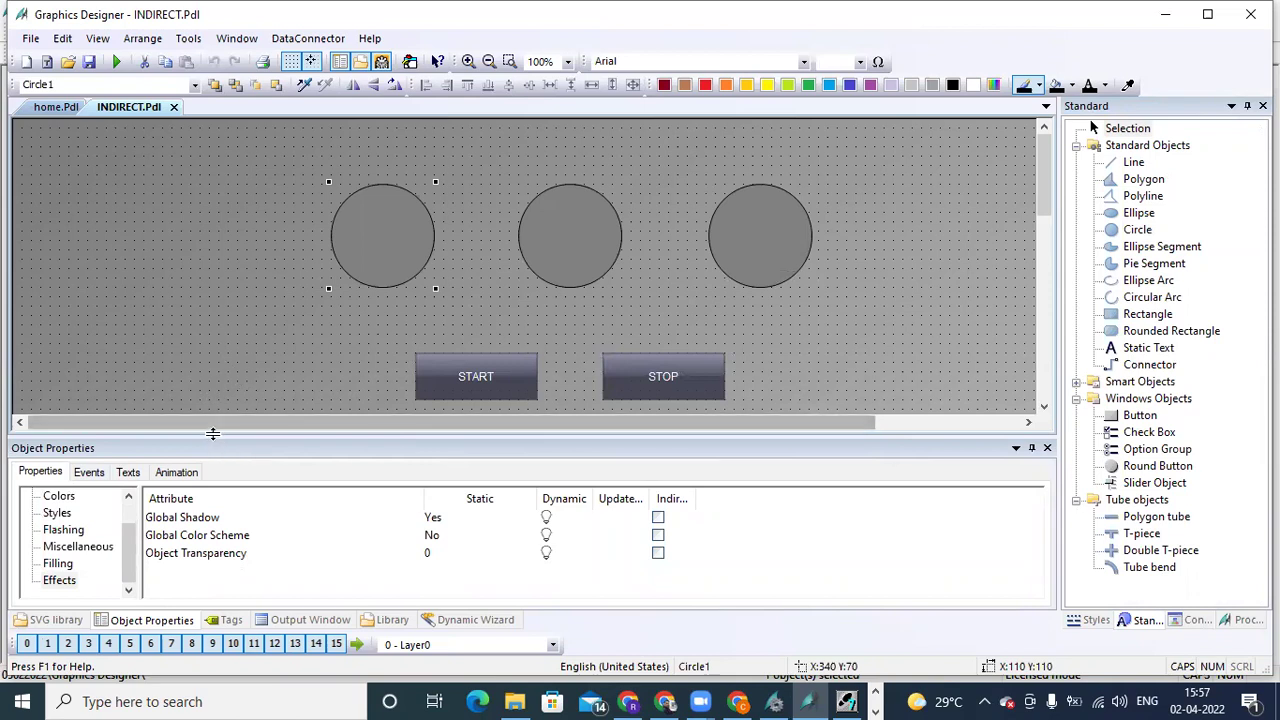
pyautogui.moveTo(214, 422); pyautogui.dragTo(214, 408)
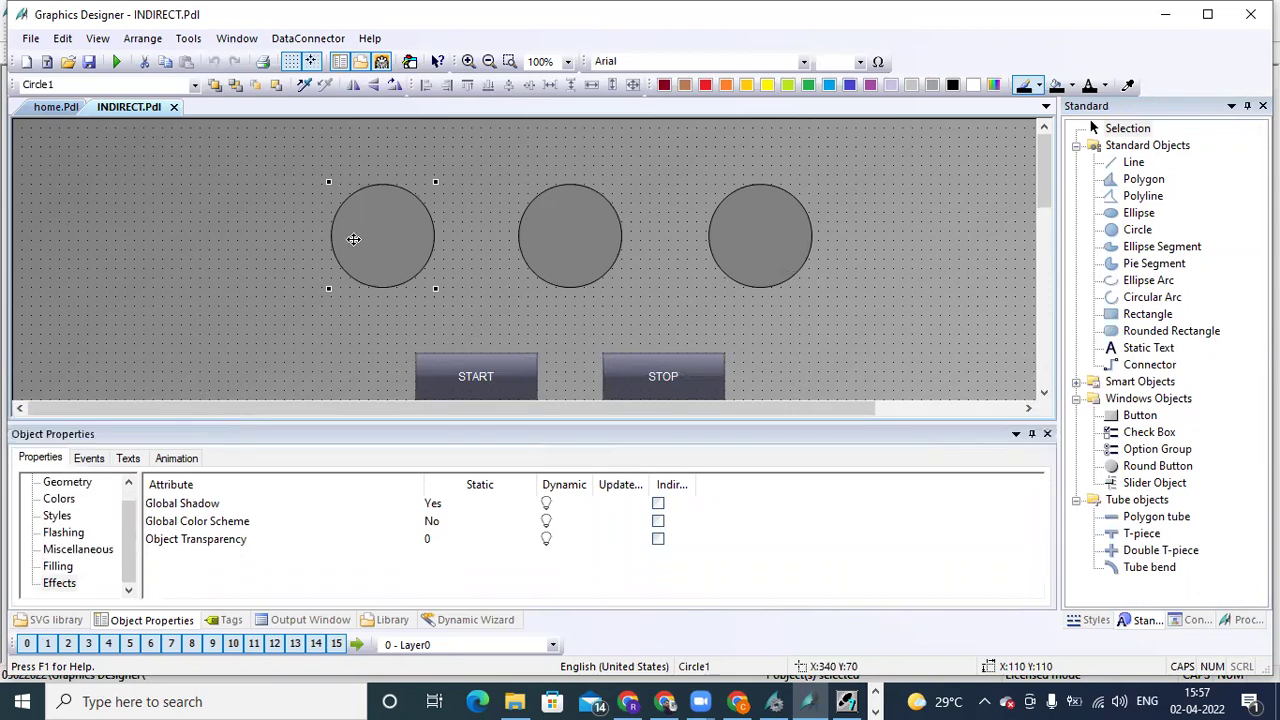
pyautogui.click(58, 499)
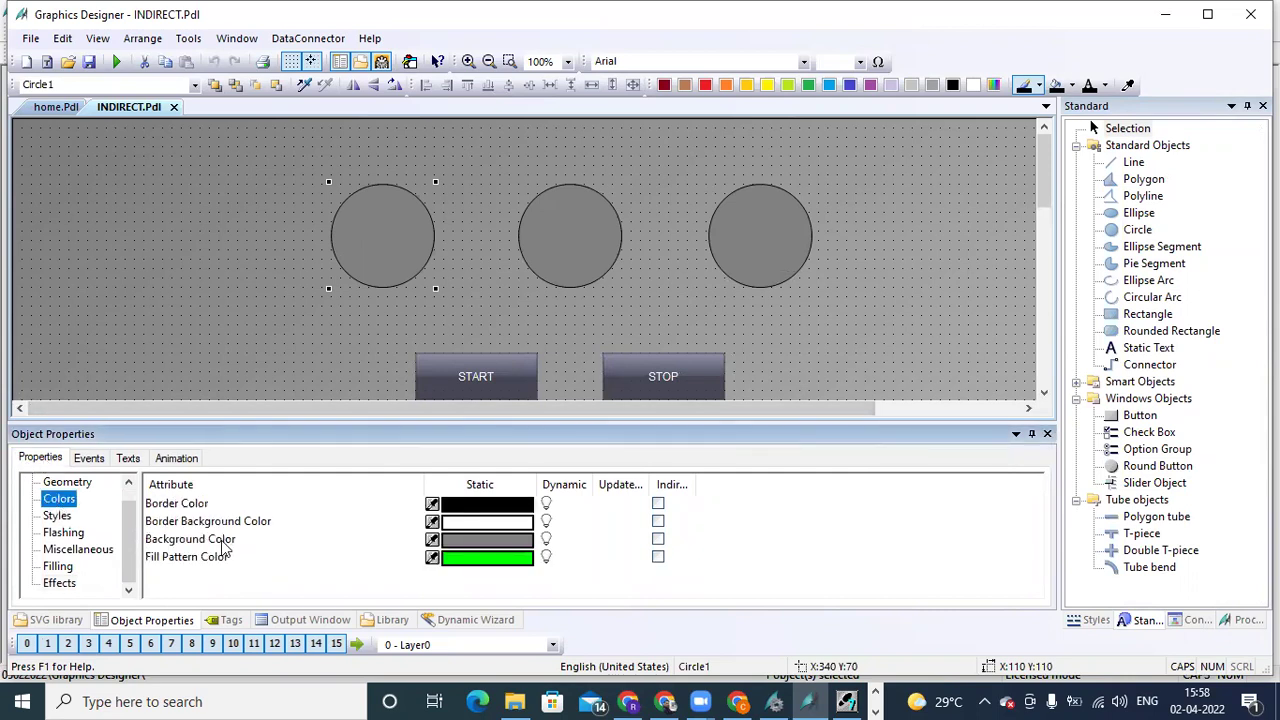
pyautogui.click(225, 545)
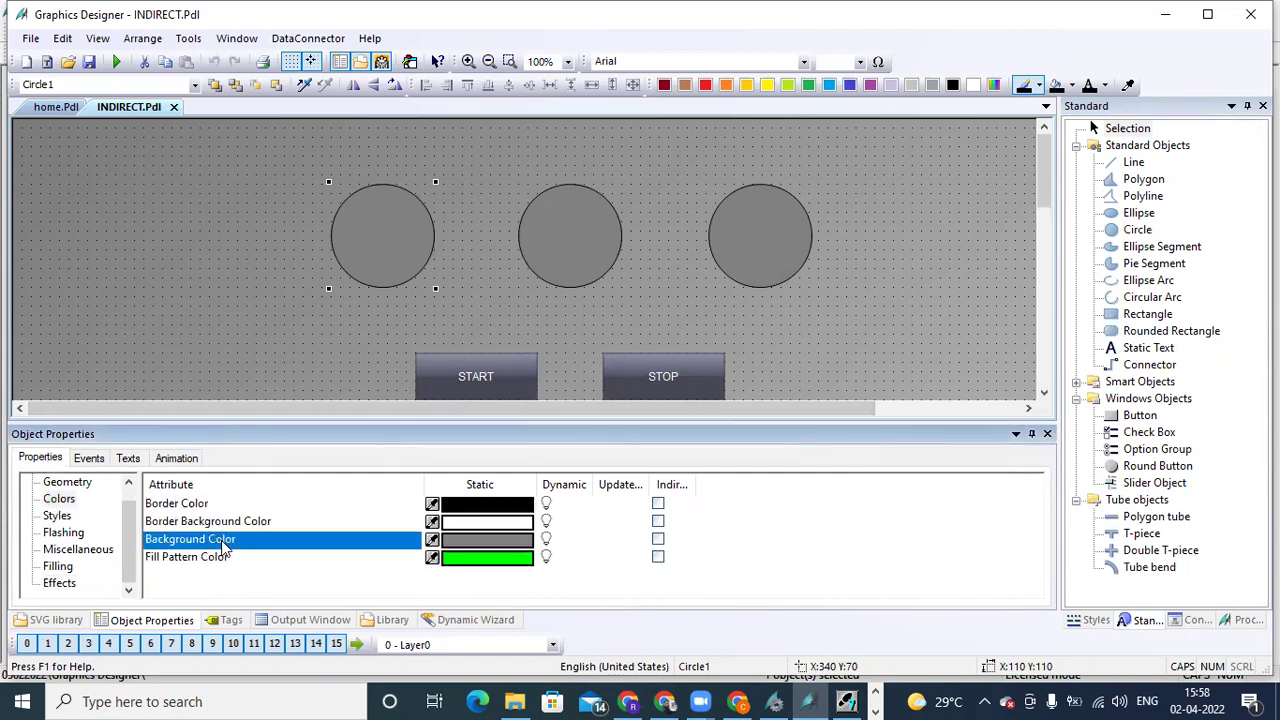
# - Set a Boolean value range for the background: green for TRUE, red for FALSE
pyautogui.rightClick(547, 545)
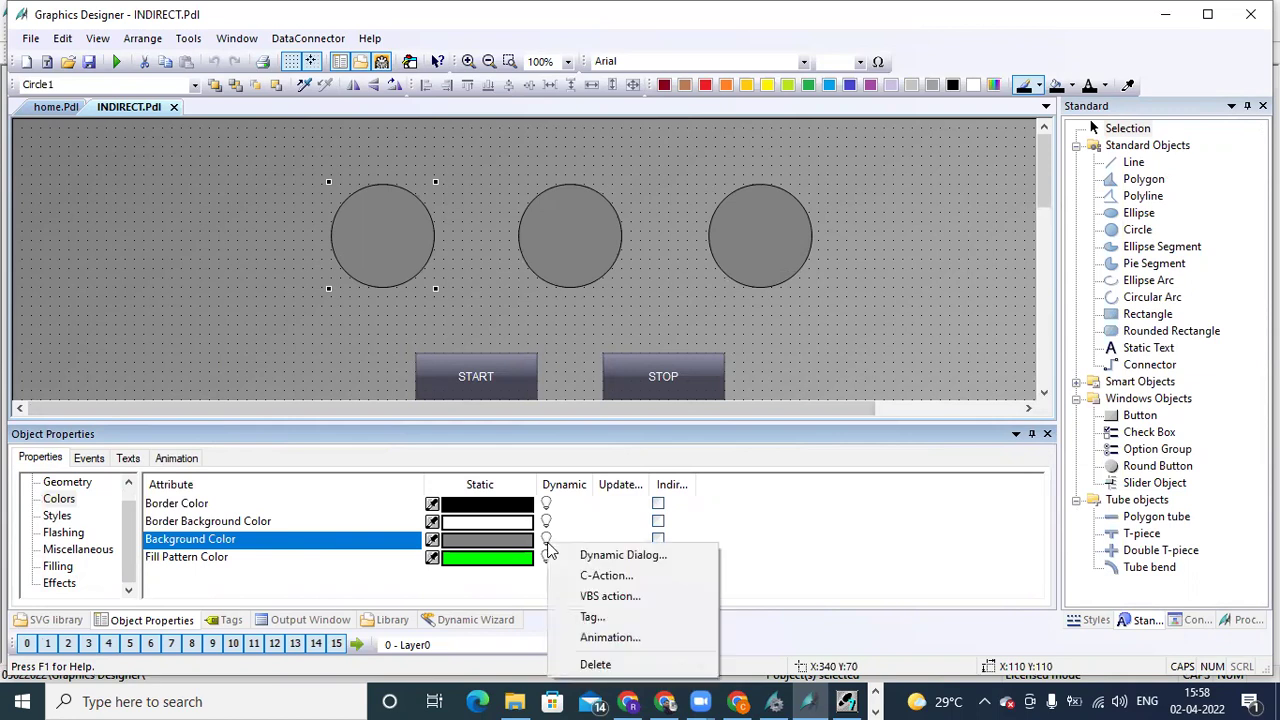
pyautogui.click(609, 556)
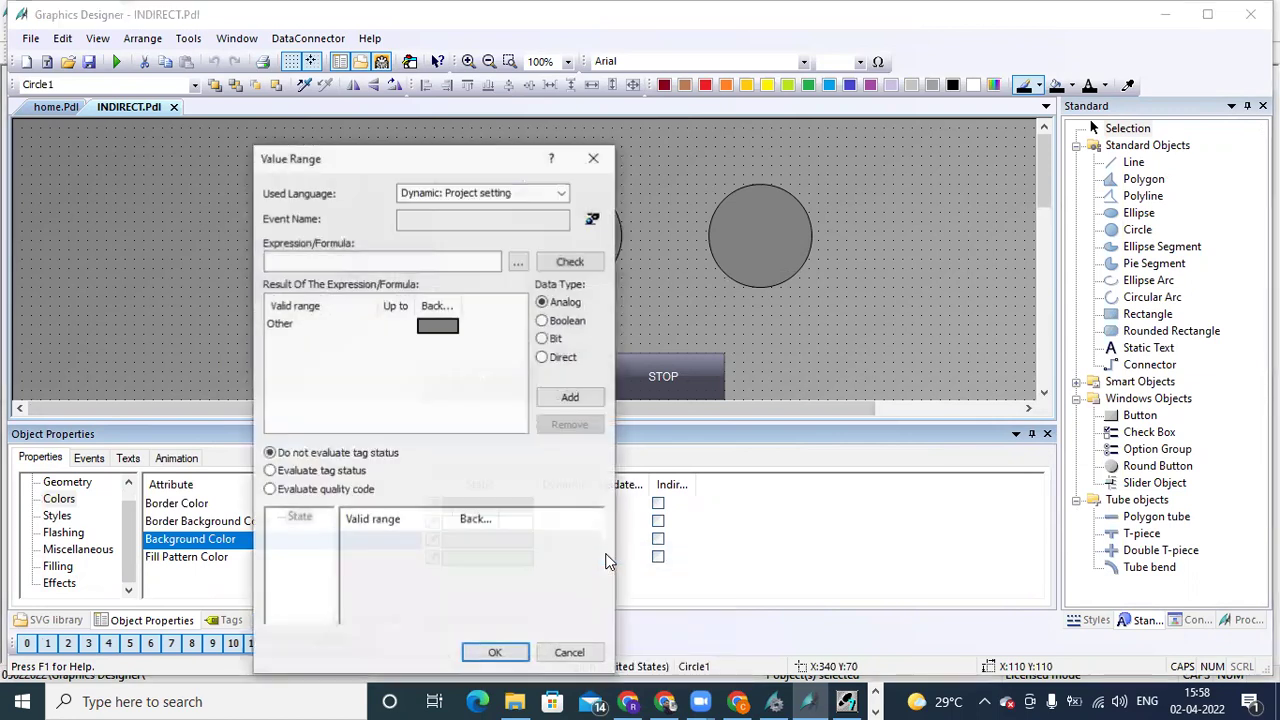
pyautogui.click(545, 321)
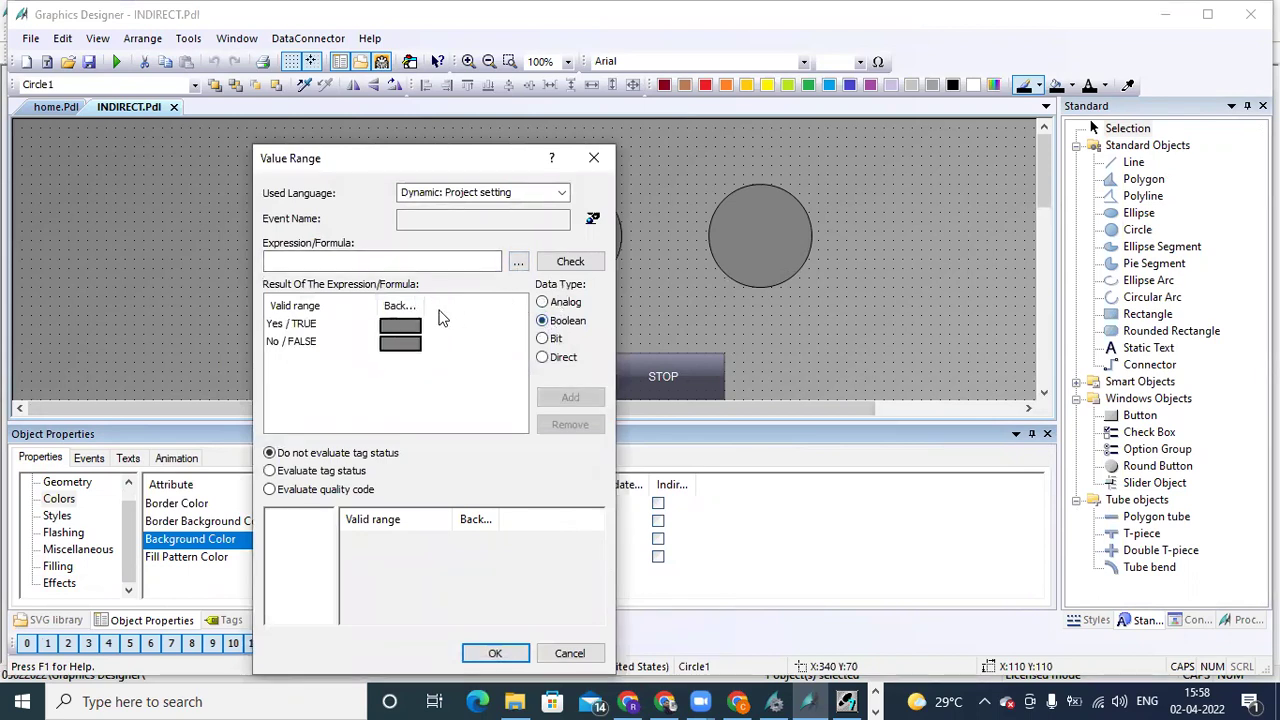
pyautogui.moveTo(426, 305); pyautogui.dragTo(493, 312)
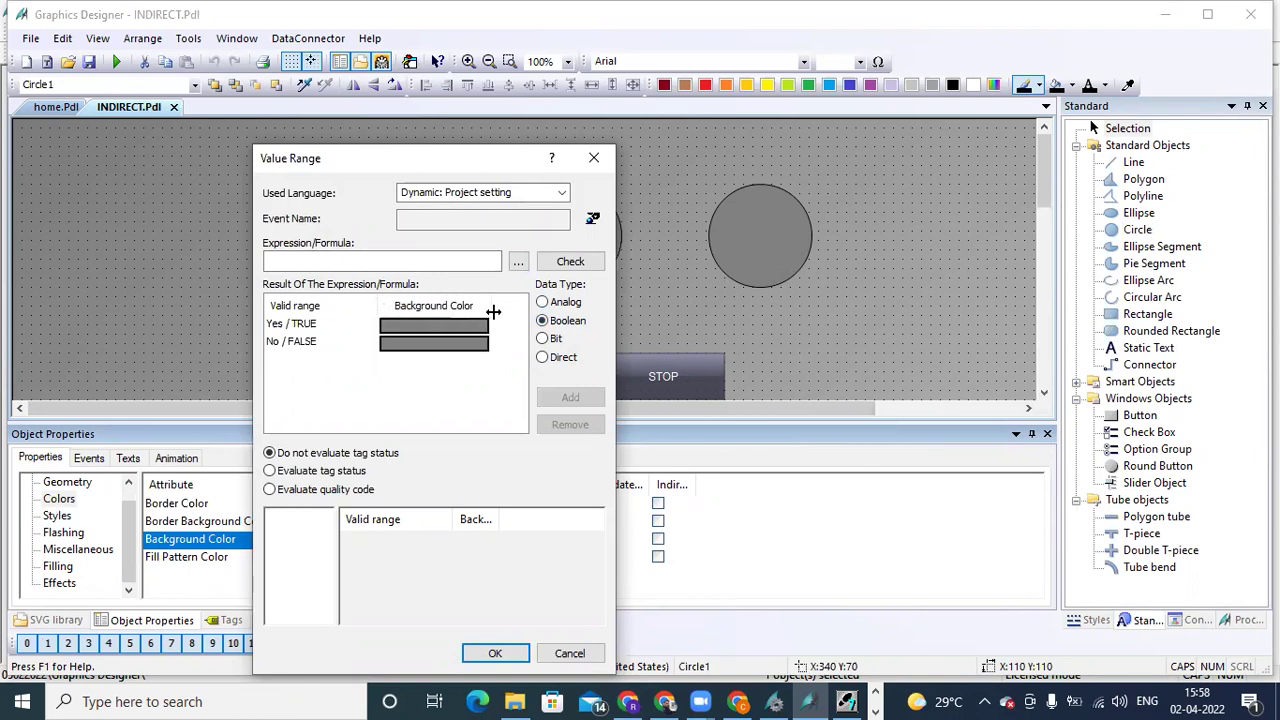
pyautogui.click(479, 327)
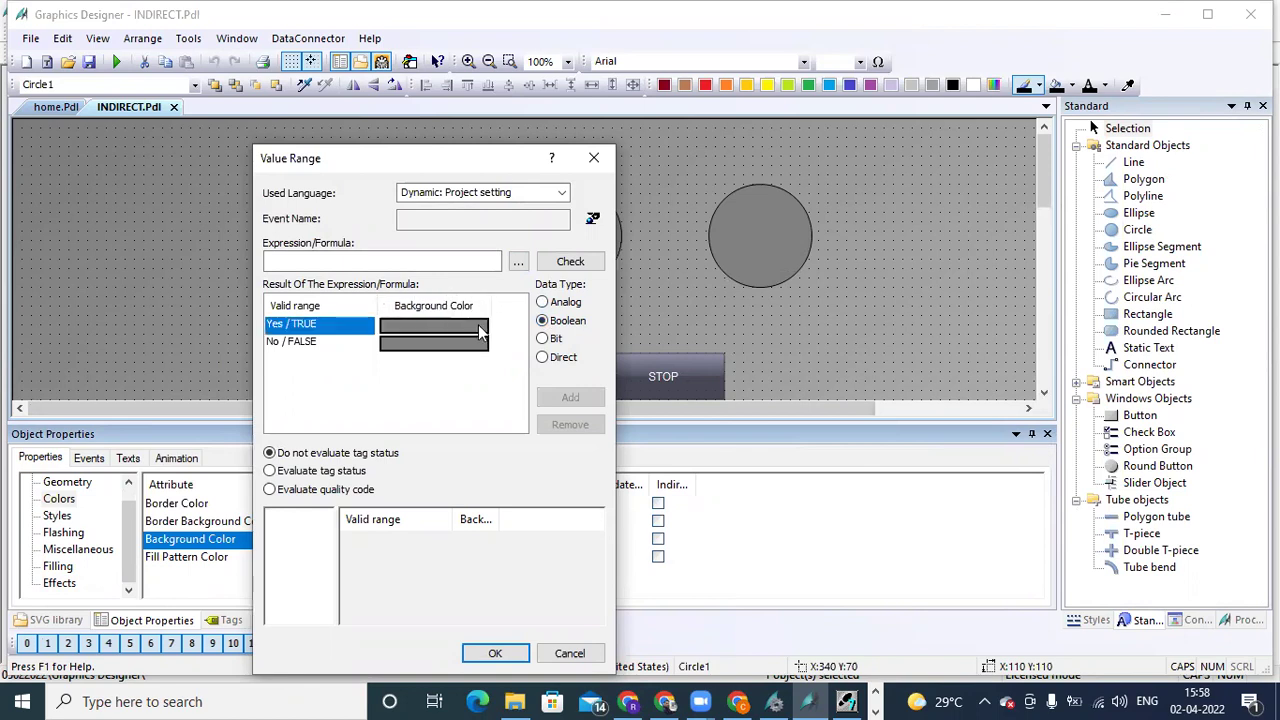
pyautogui.doubleClick(465, 327)
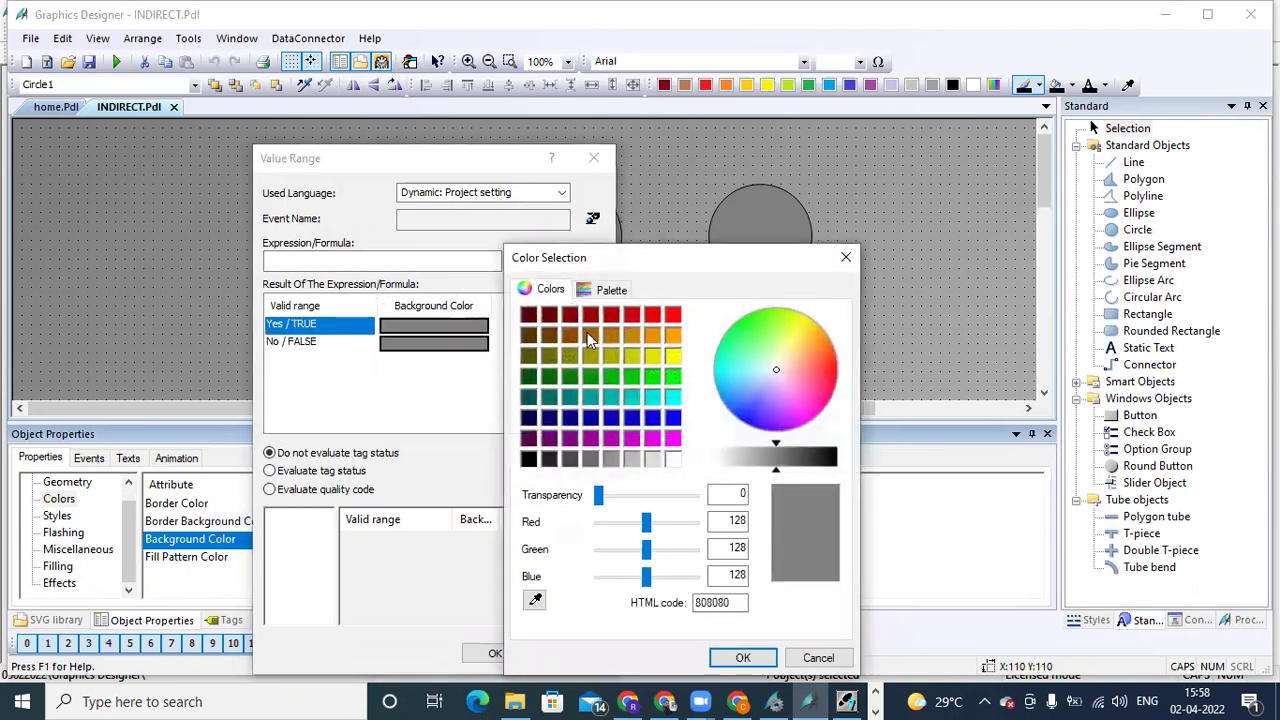
pyautogui.click(672, 377)
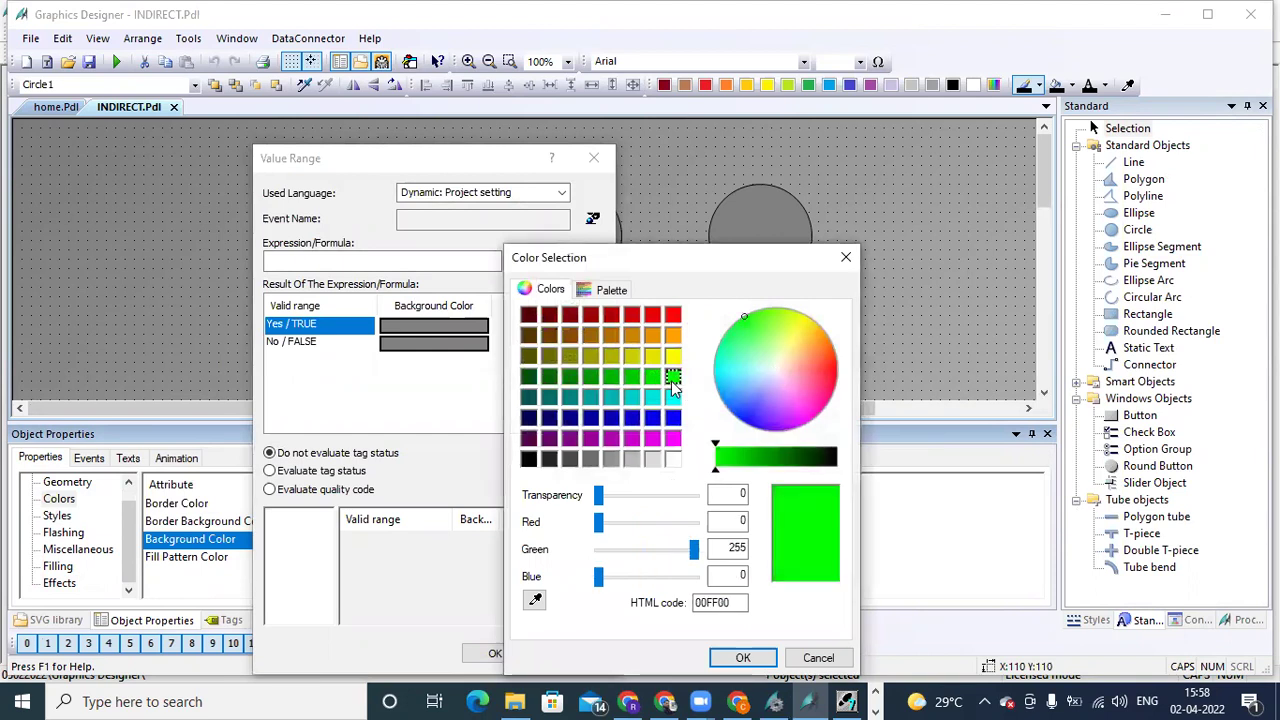
pyautogui.click(743, 657)
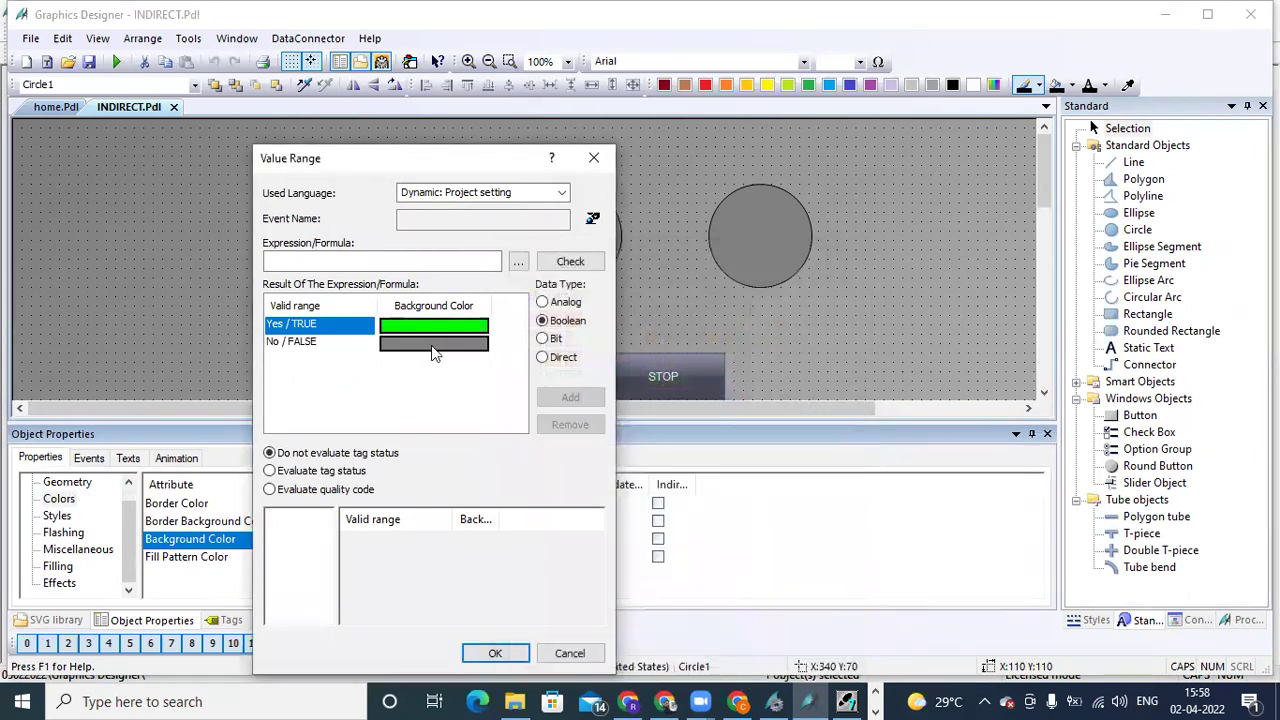
pyautogui.doubleClick(434, 345)
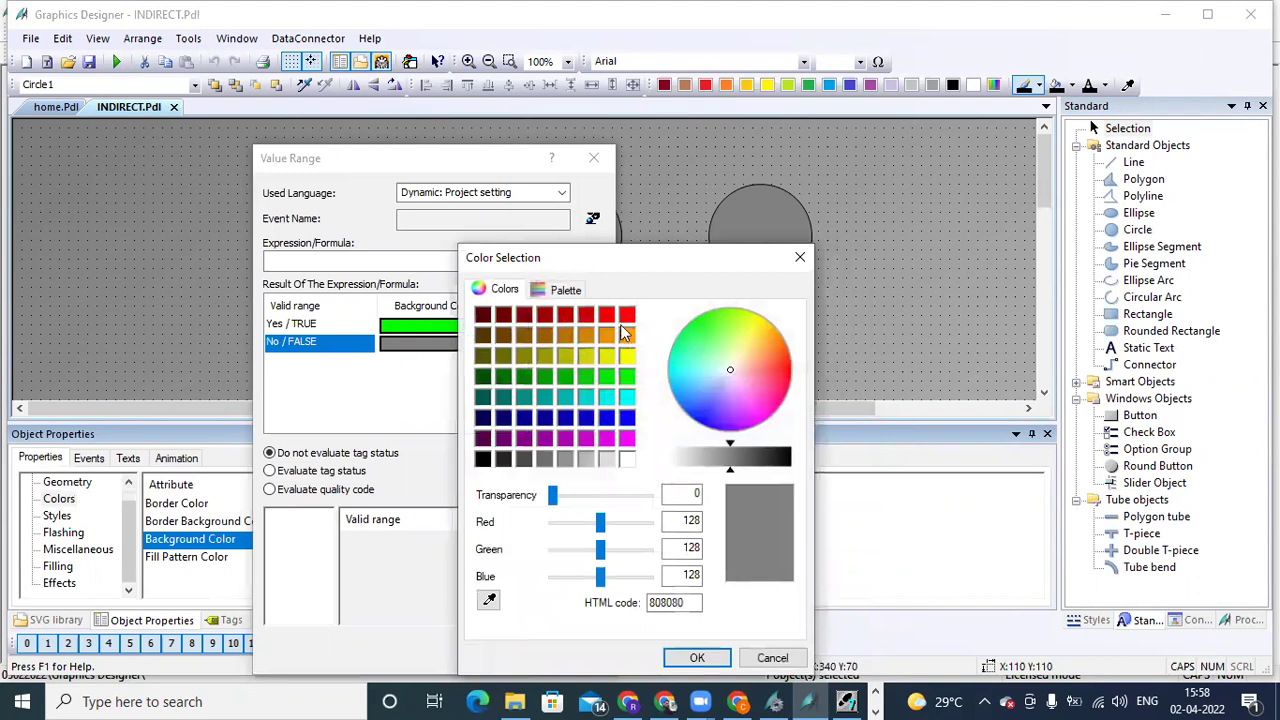
pyautogui.click(627, 315)
pyautogui.click(697, 657)
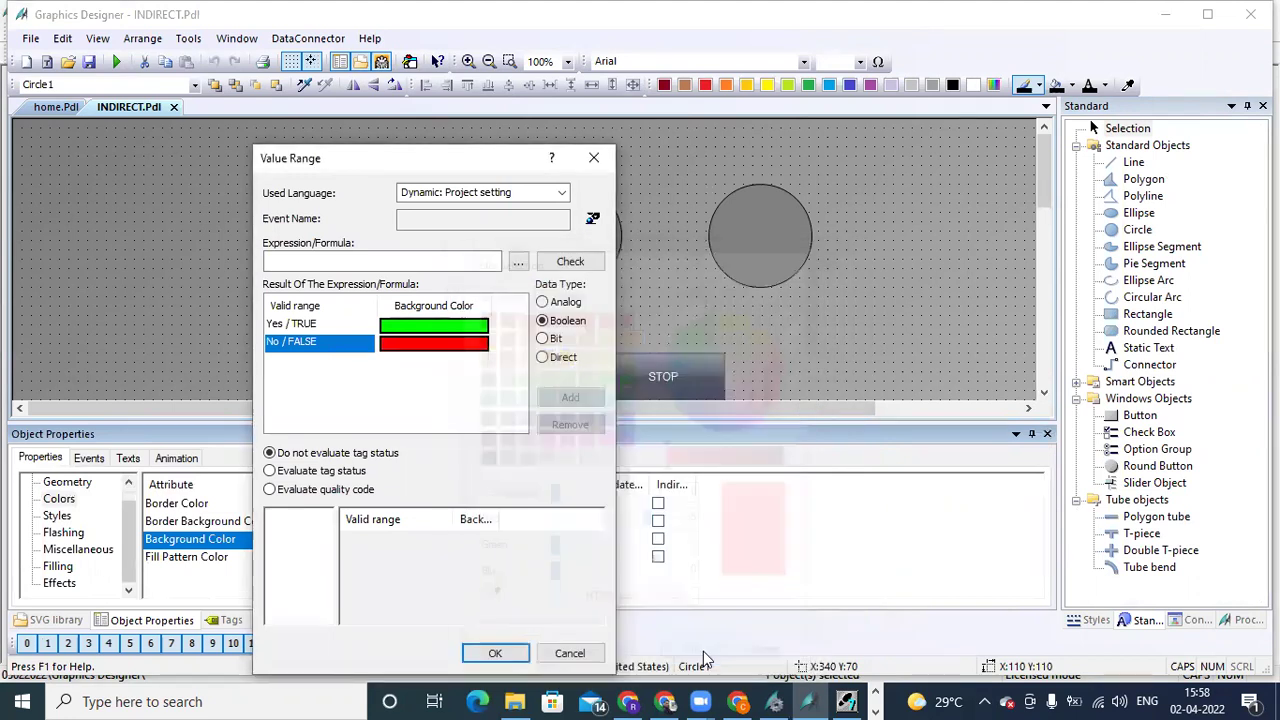
# - Pick tag M1 as the condition and apply the colour dynamization
pyautogui.click(518, 261)
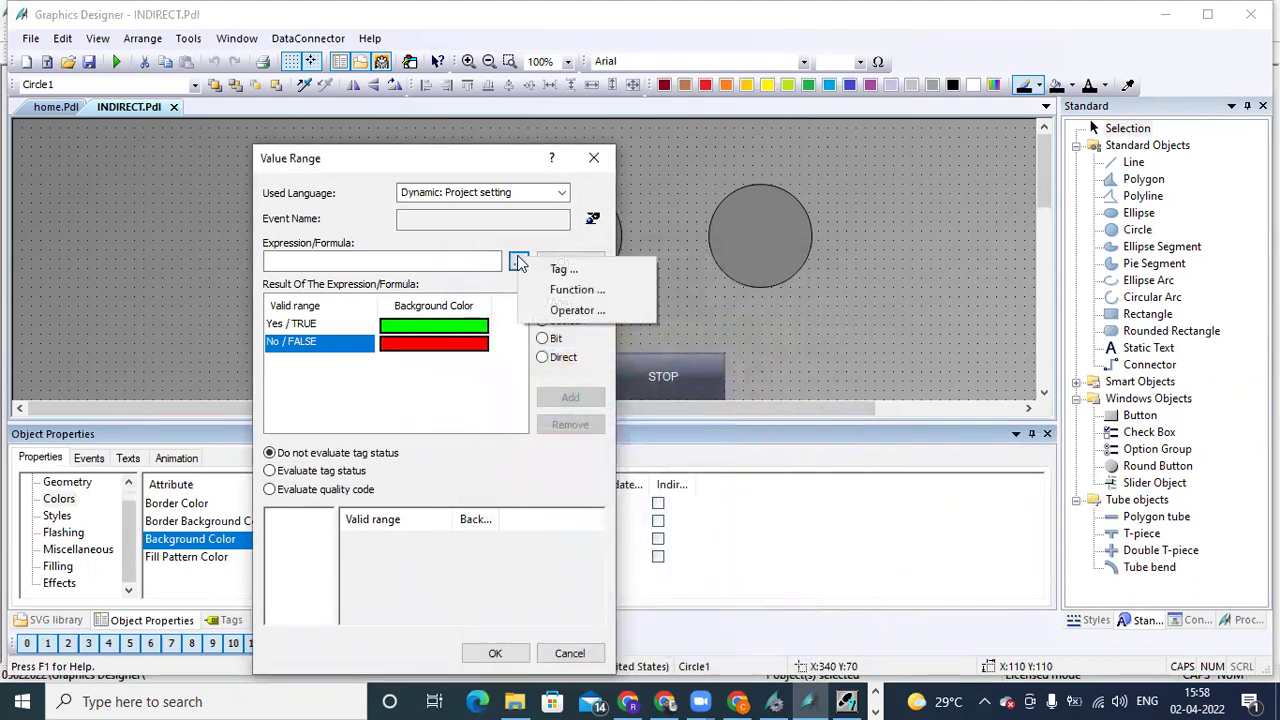
pyautogui.click(551, 265)
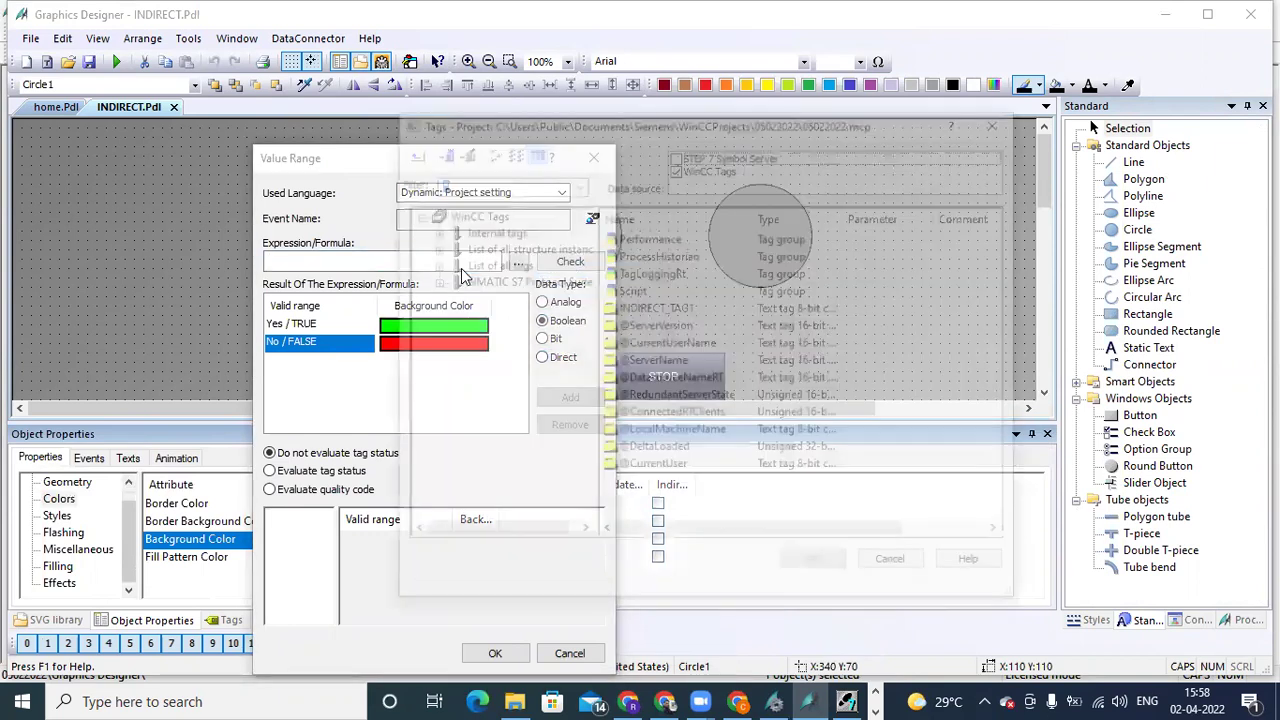
pyautogui.click(470, 264)
pyautogui.click(612, 257)
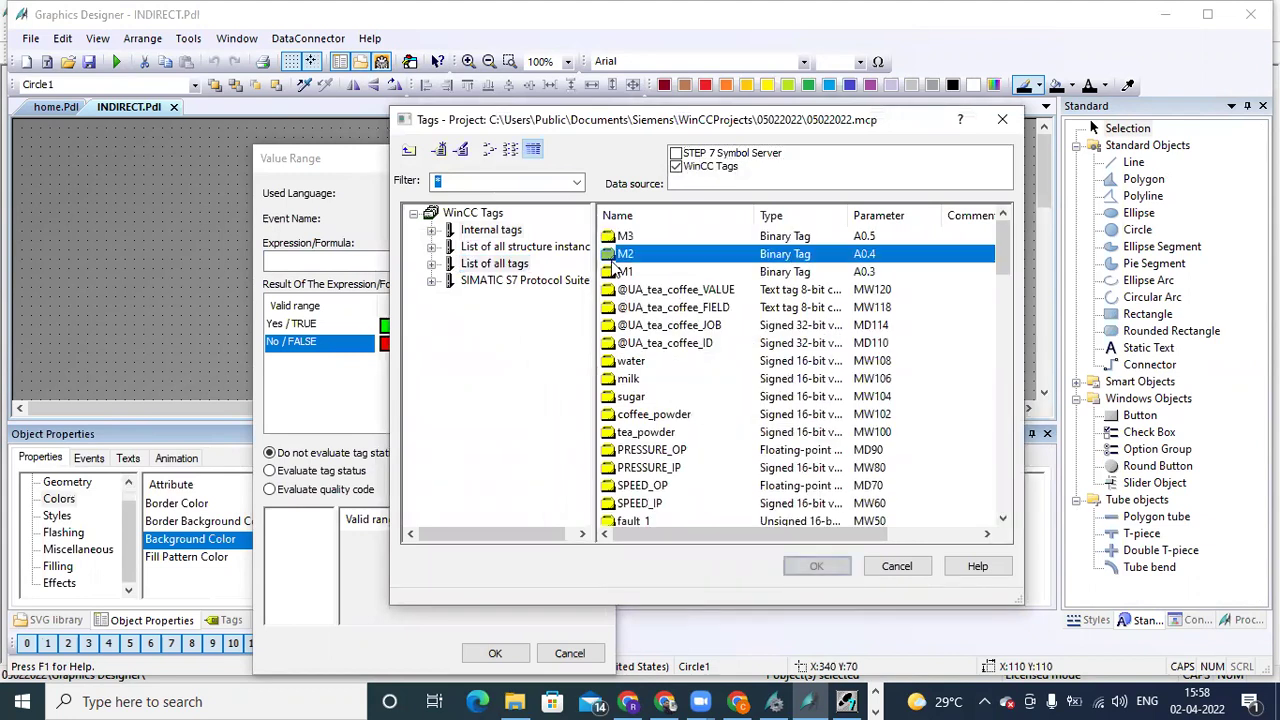
pyautogui.click(611, 271)
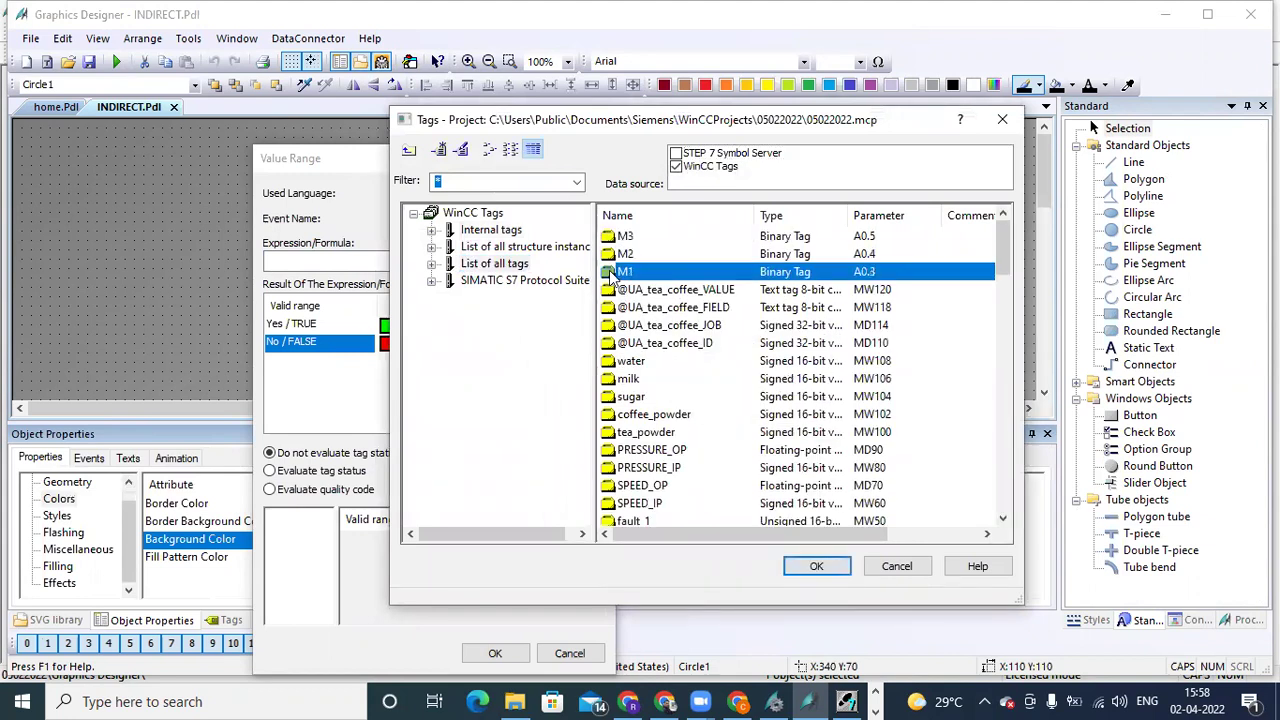
pyautogui.click(819, 567)
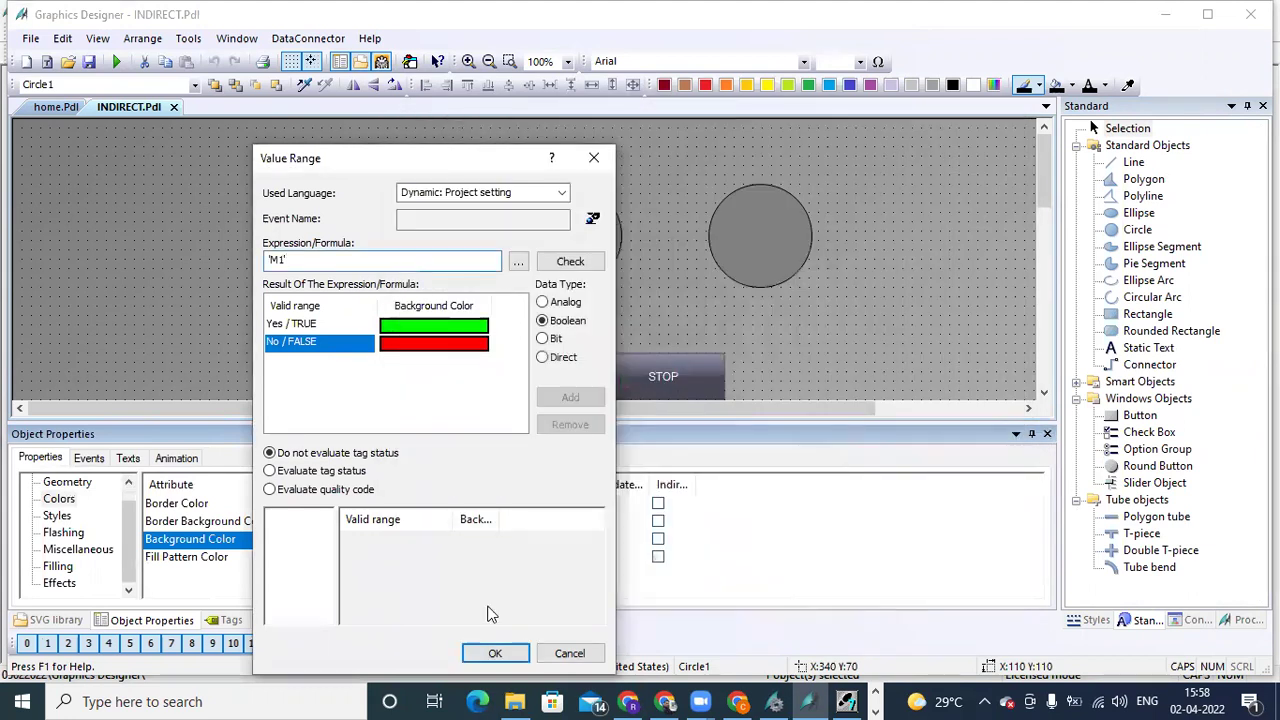
pyautogui.click(492, 652)
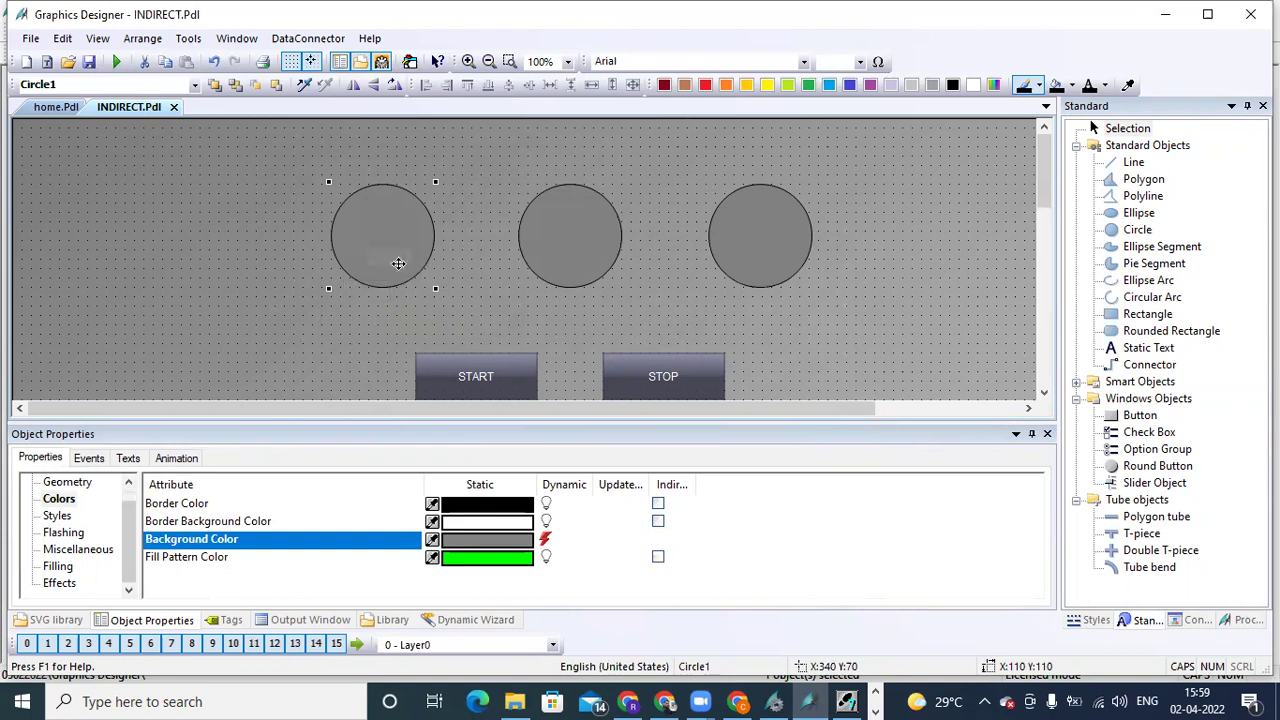
# - List Circle1's mouse events and bring up the action menu for Press Left
pyautogui.click(90, 459)
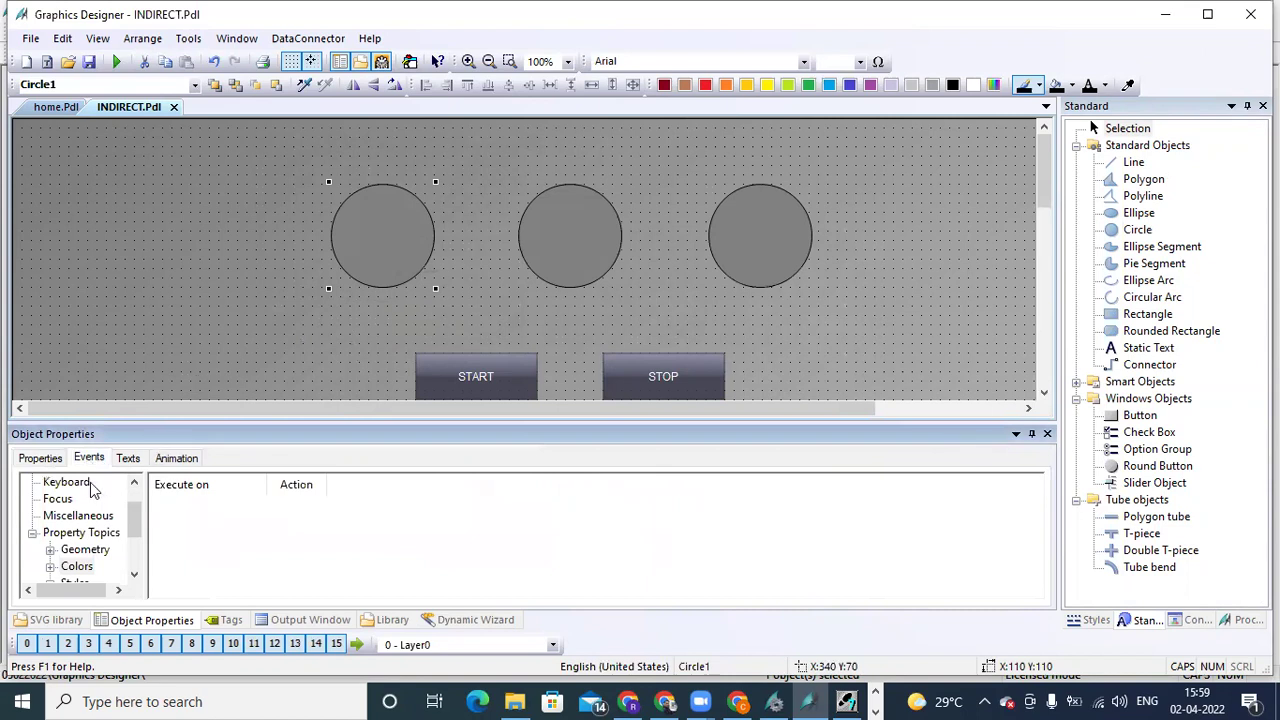
pyautogui.doubleClick(133, 484)
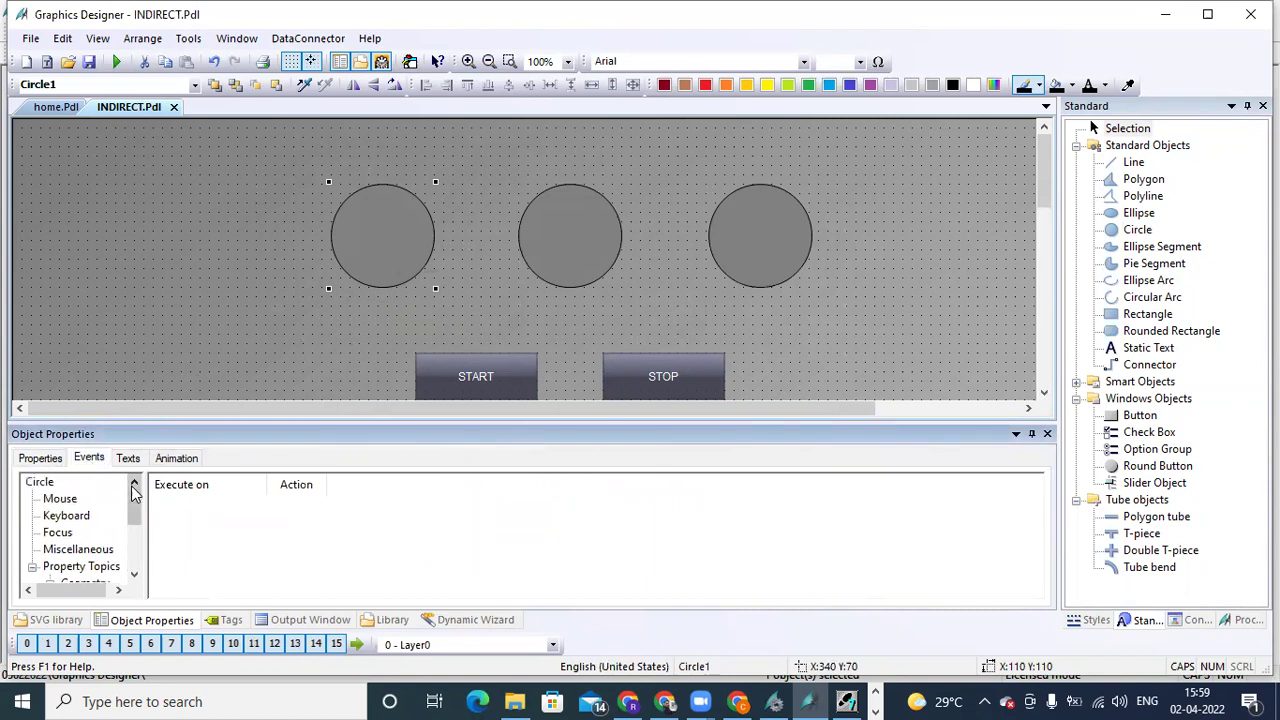
pyautogui.click(62, 500)
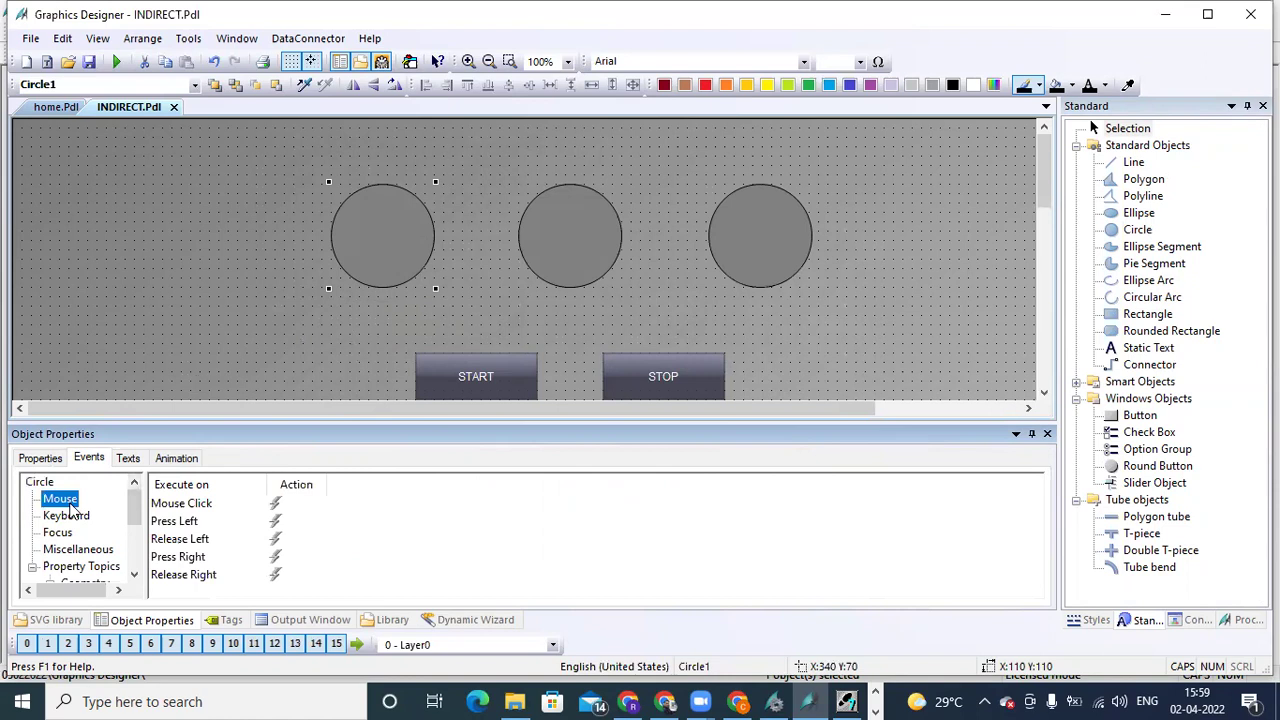
pyautogui.click(276, 523)
pyautogui.rightClick(277, 522)
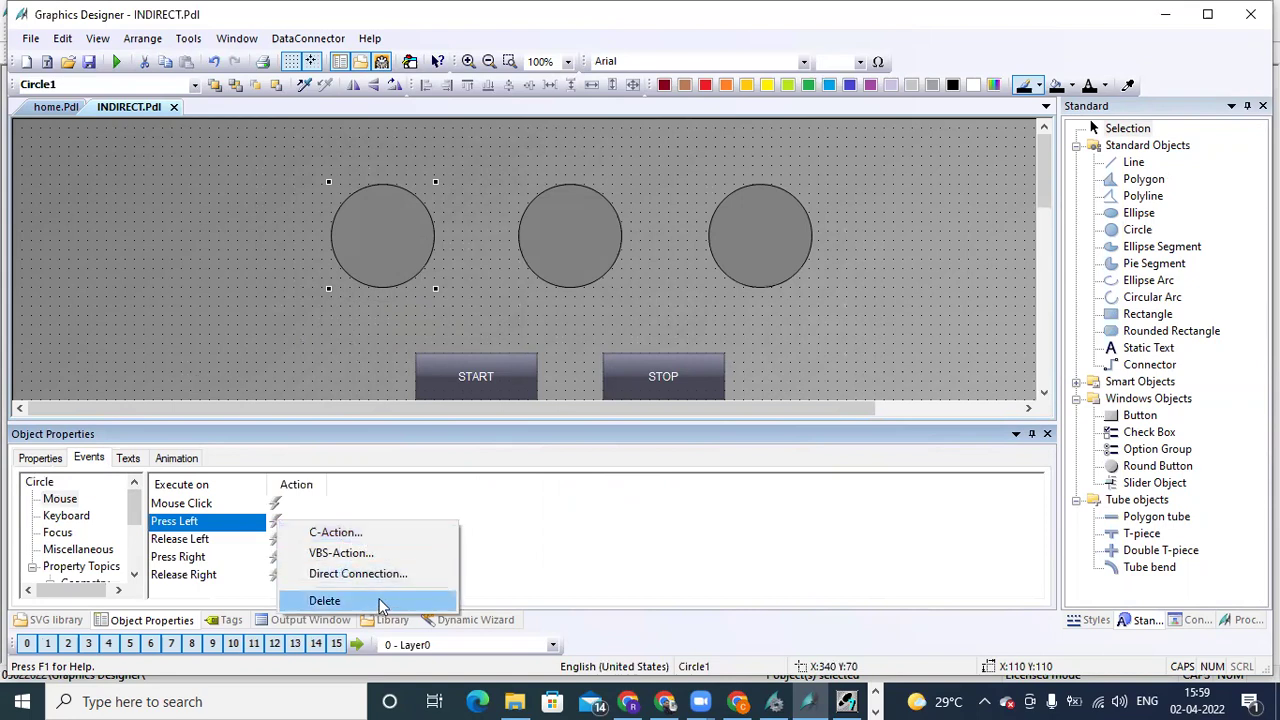
# - Create a direct connection for Circle1's Press Left with a constant as its source
pyautogui.click(405, 574)
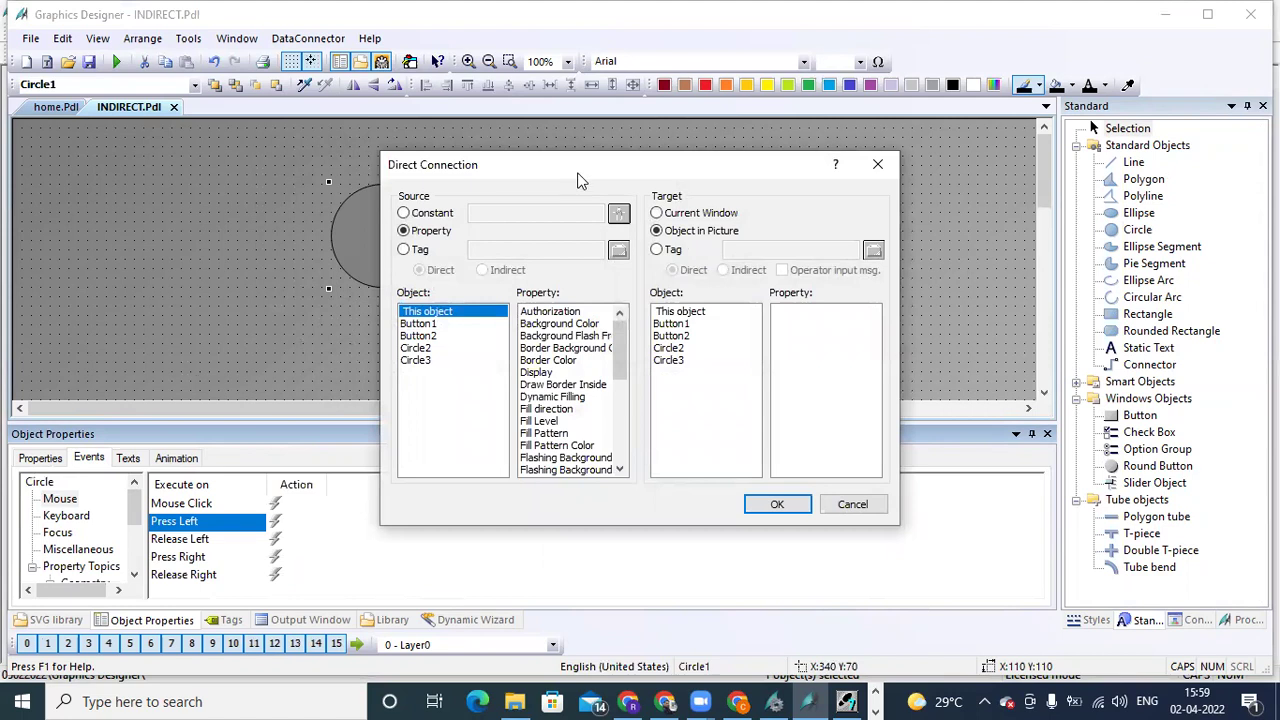
pyautogui.moveTo(464, 165); pyautogui.dragTo(448, 230)
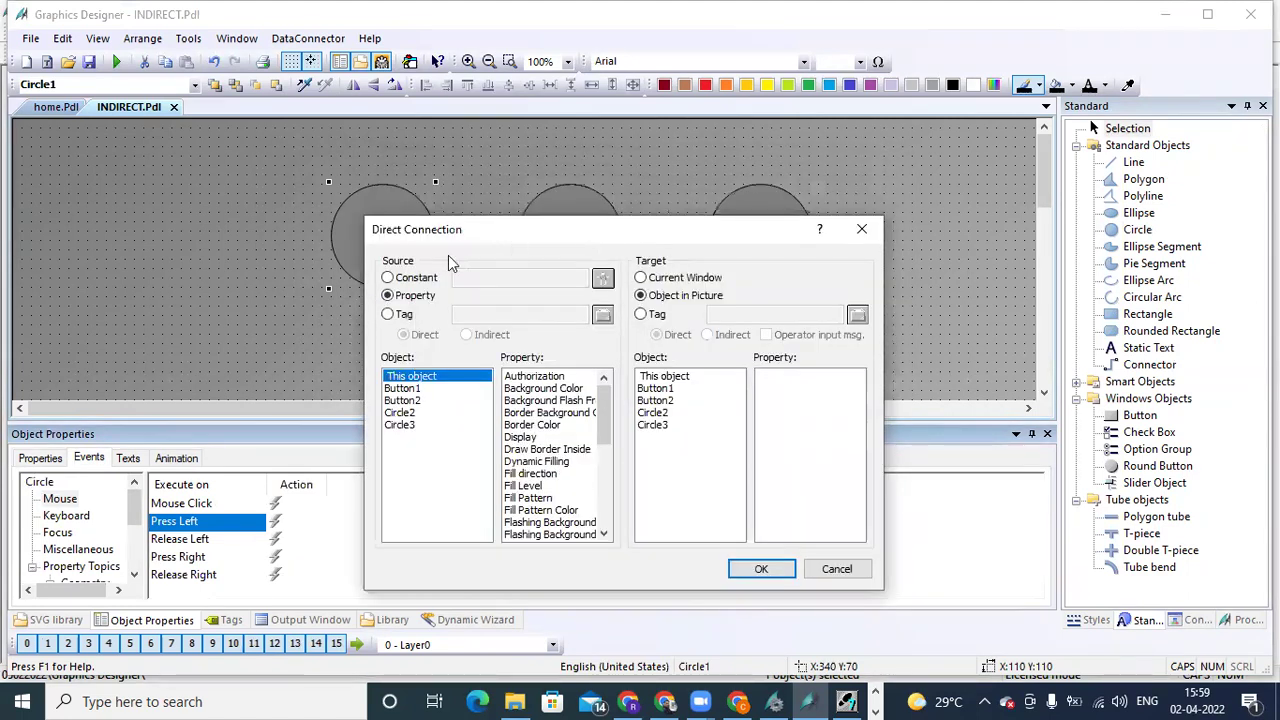
pyautogui.click(388, 278)
pyautogui.click(474, 279)
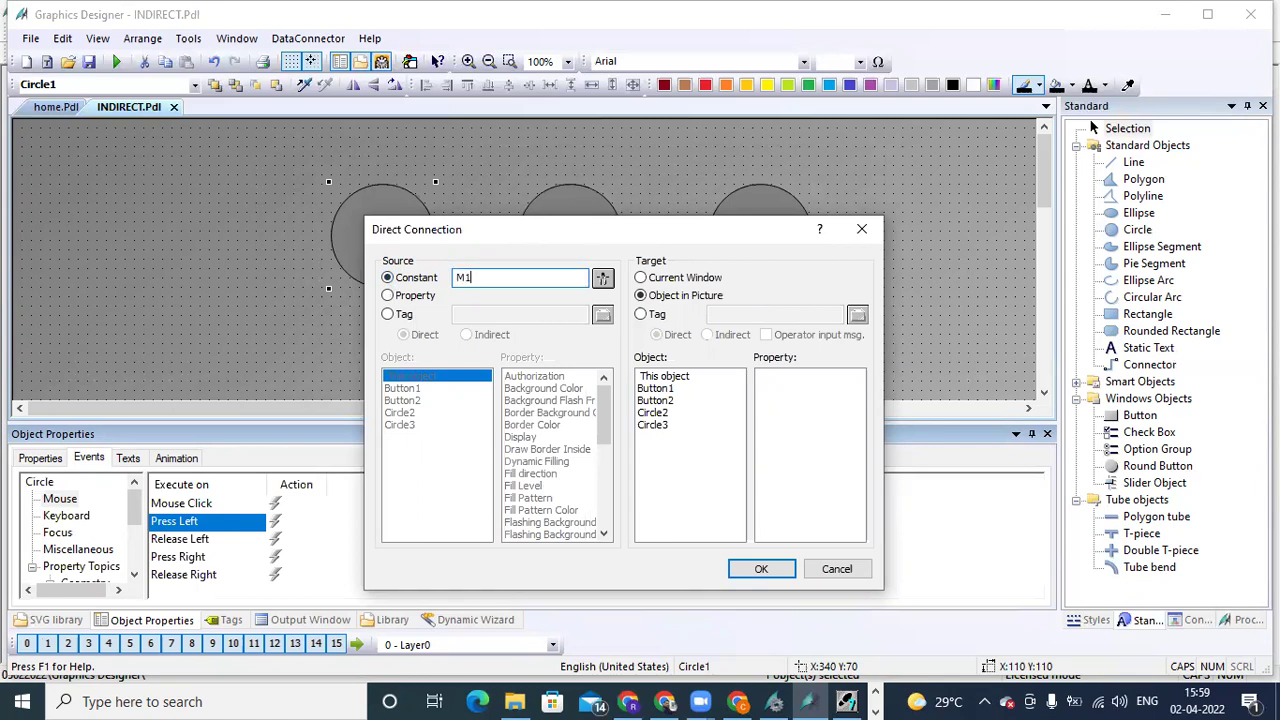
# - Target the tag INDIRECT_TAG1 with constant M1 and confirm the connection
pyautogui.click(644, 317)
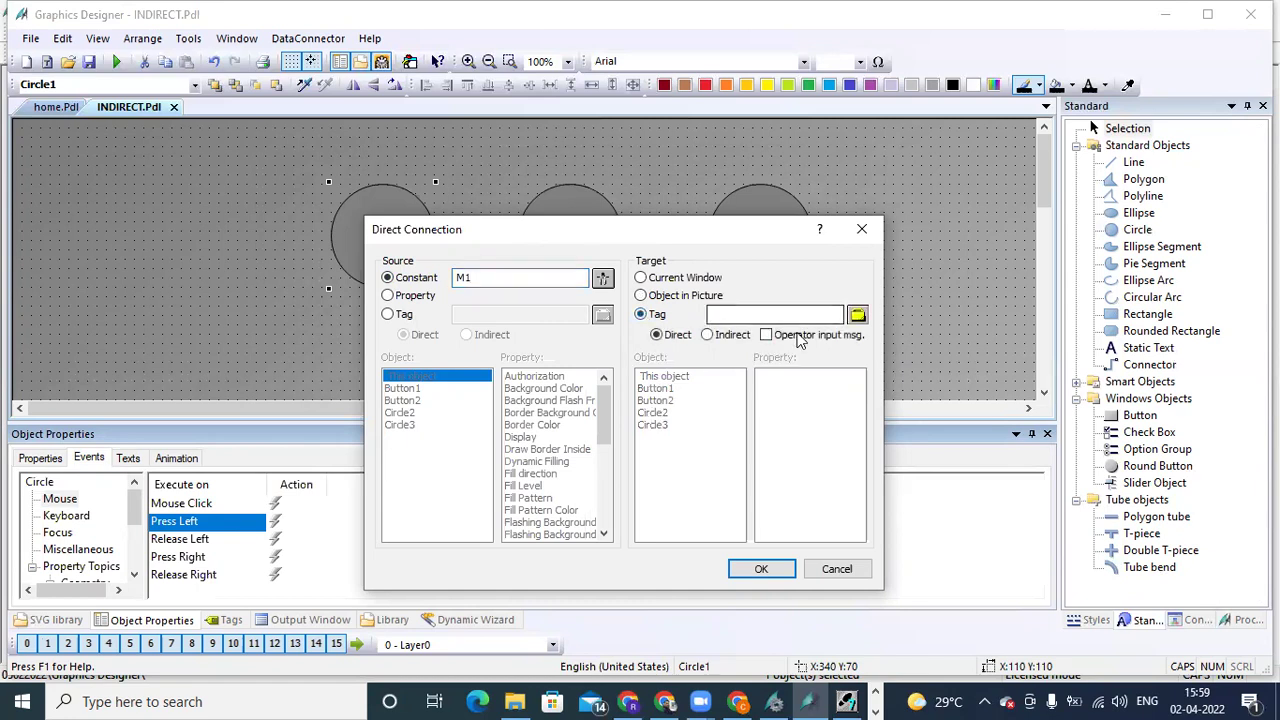
pyautogui.click(857, 316)
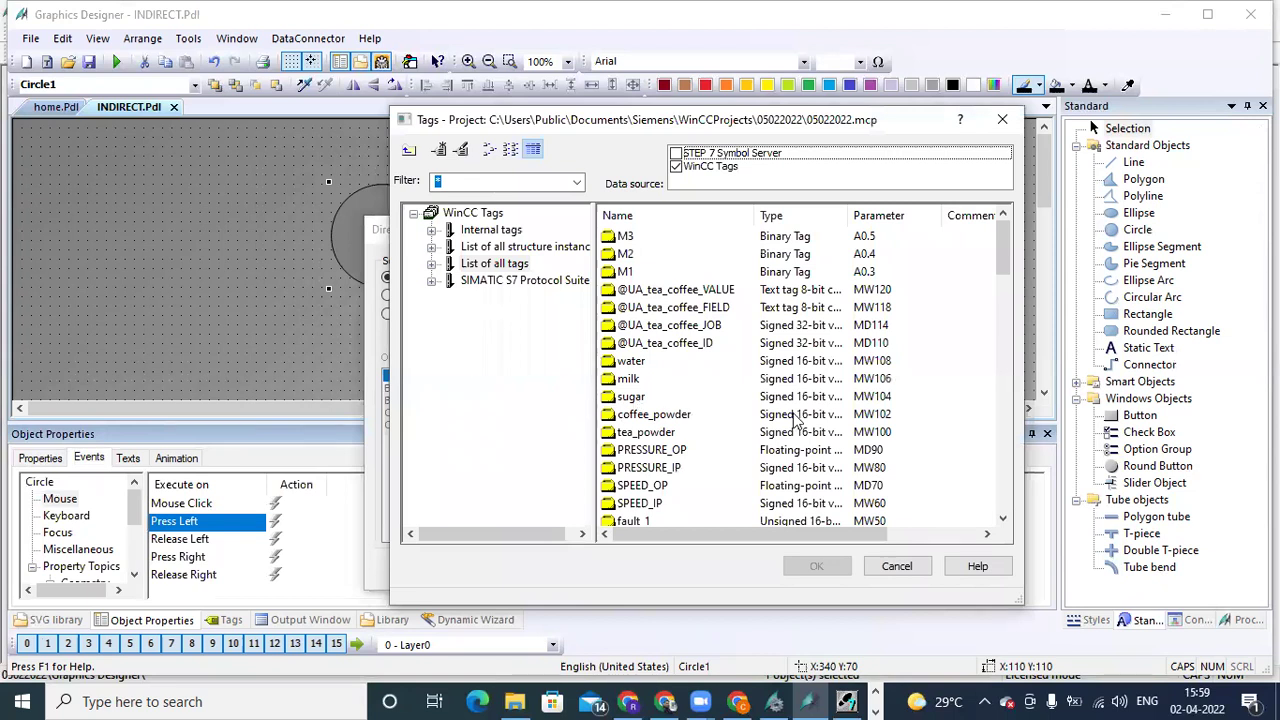
pyautogui.moveTo(1008, 260); pyautogui.dragTo(1008, 300)
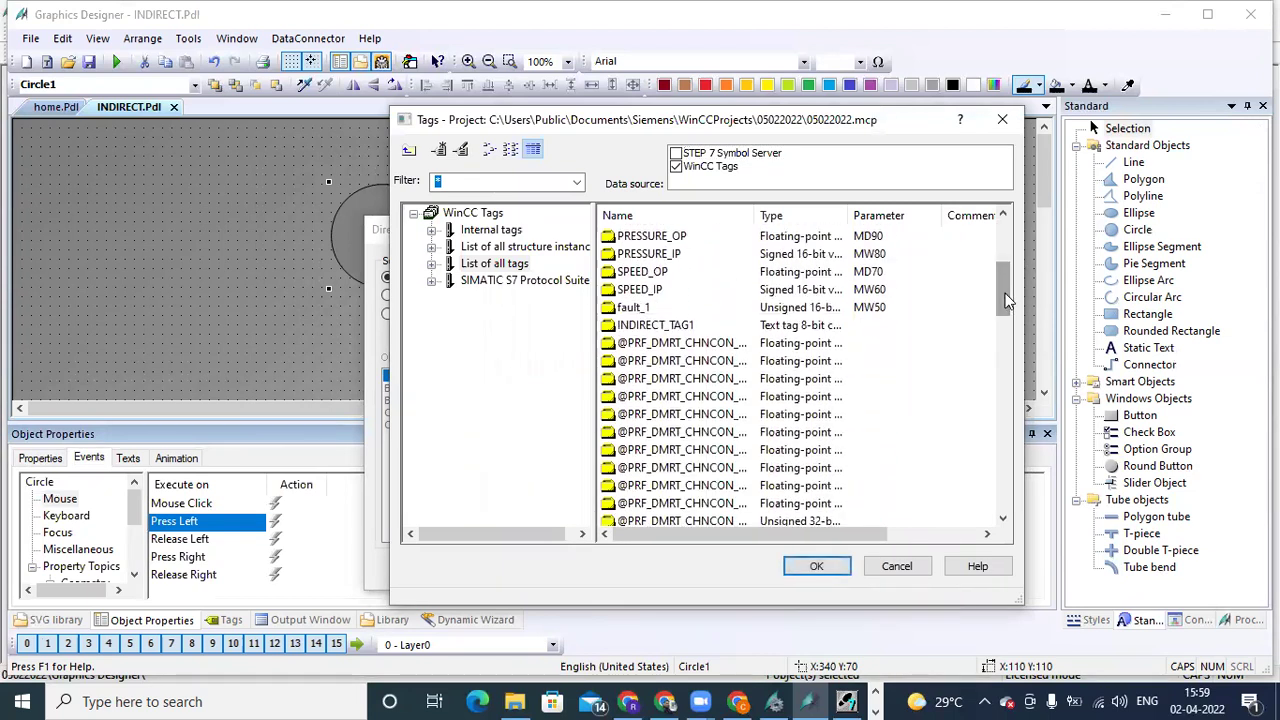
pyautogui.click(658, 326)
pyautogui.click(816, 567)
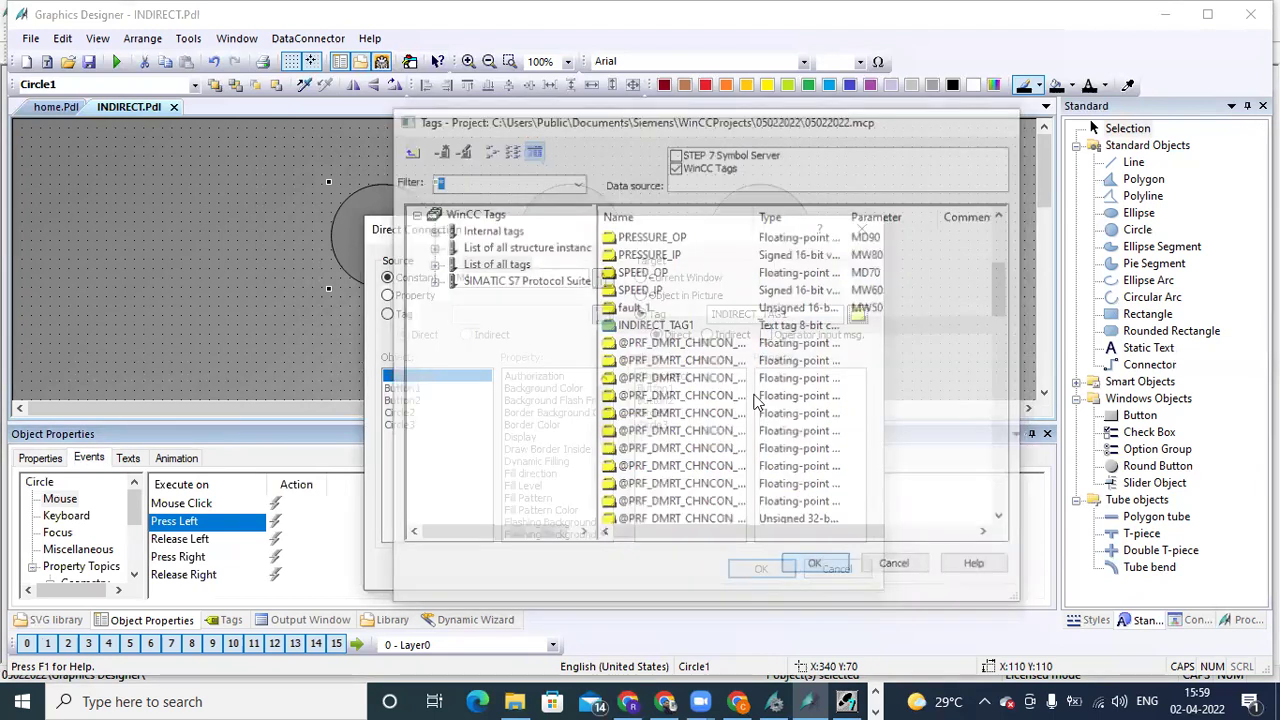
pyautogui.click(480, 278)
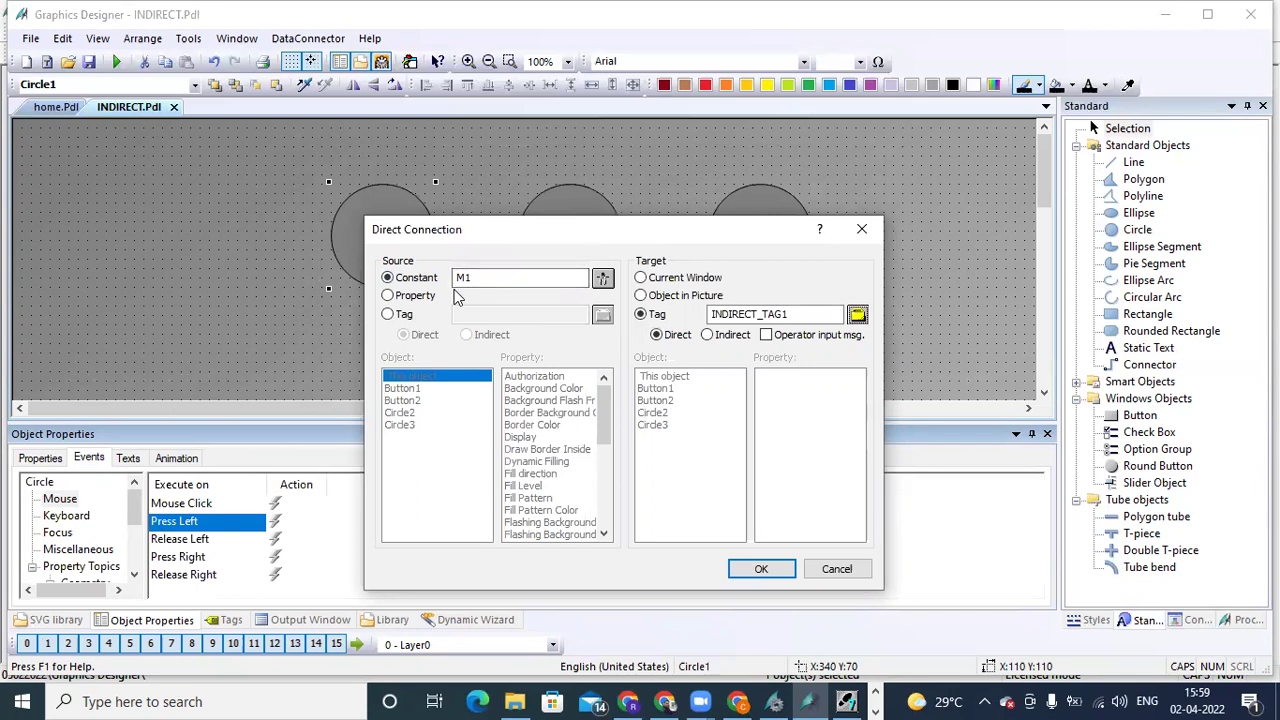
pyautogui.click(799, 313)
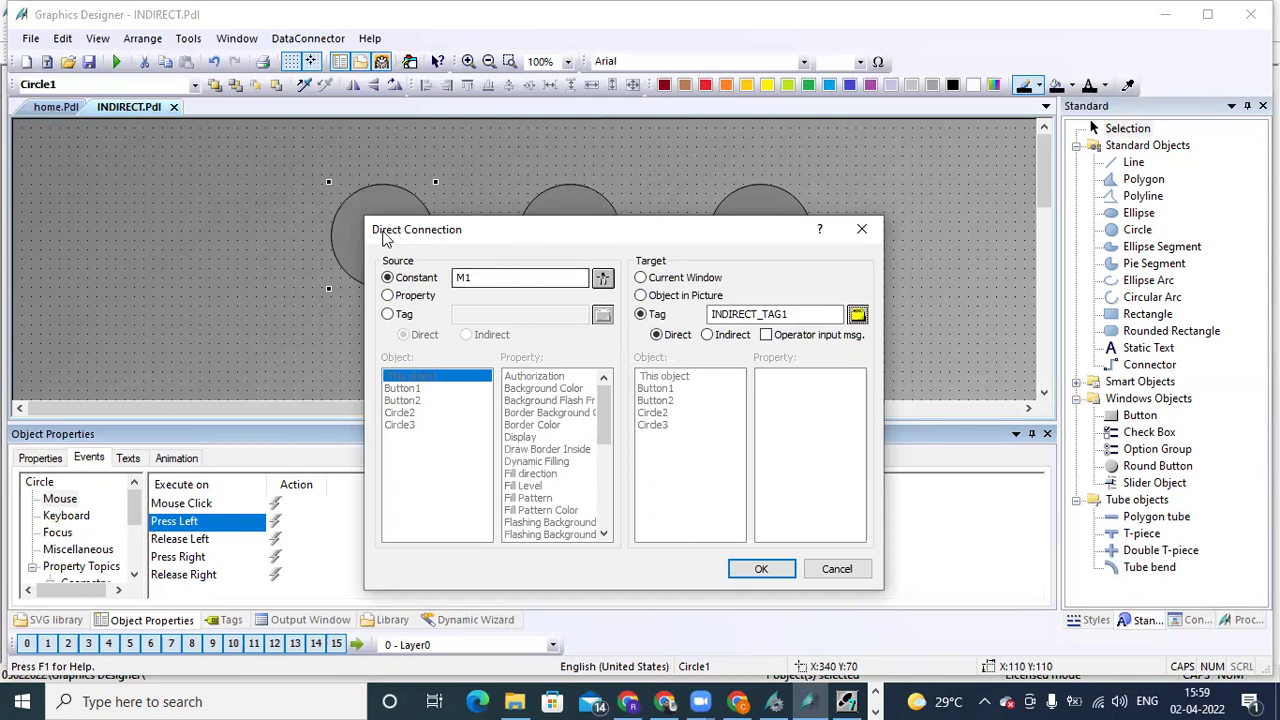
pyautogui.click(470, 279)
pyautogui.click(761, 569)
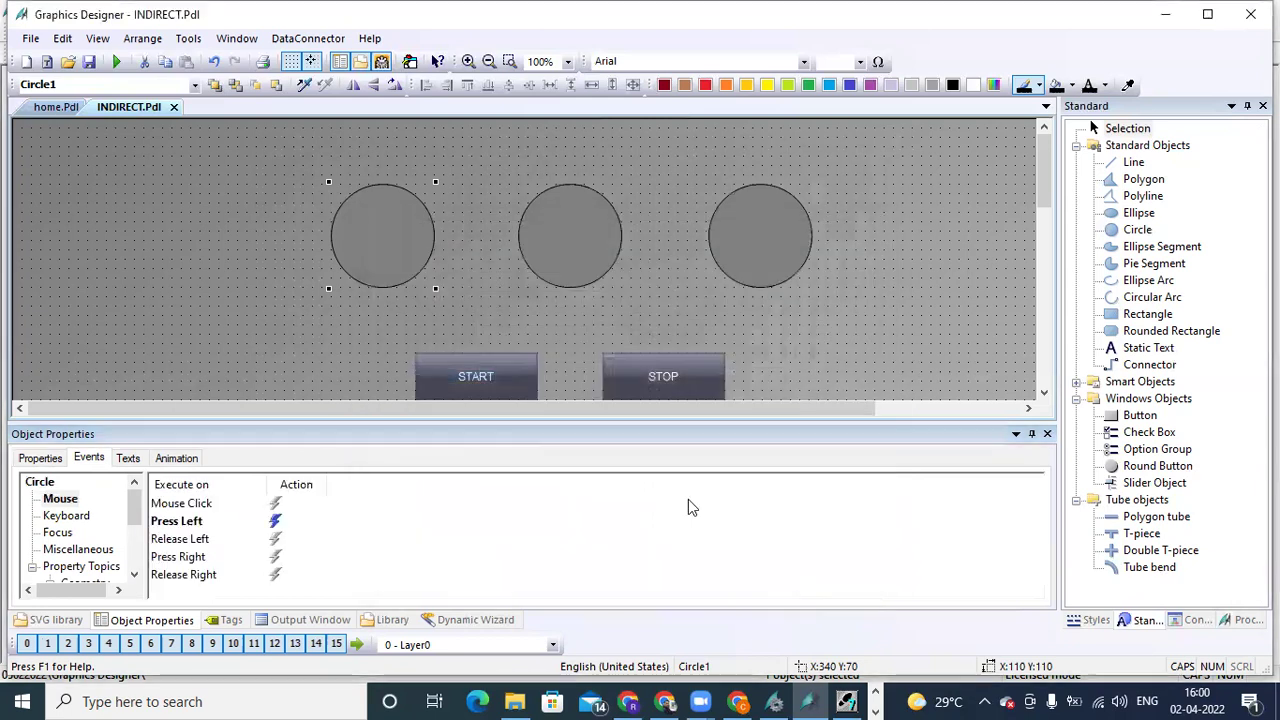
# - Start a direct connection on Circle2's Press Left event with a constant source
pyautogui.click(560, 252)
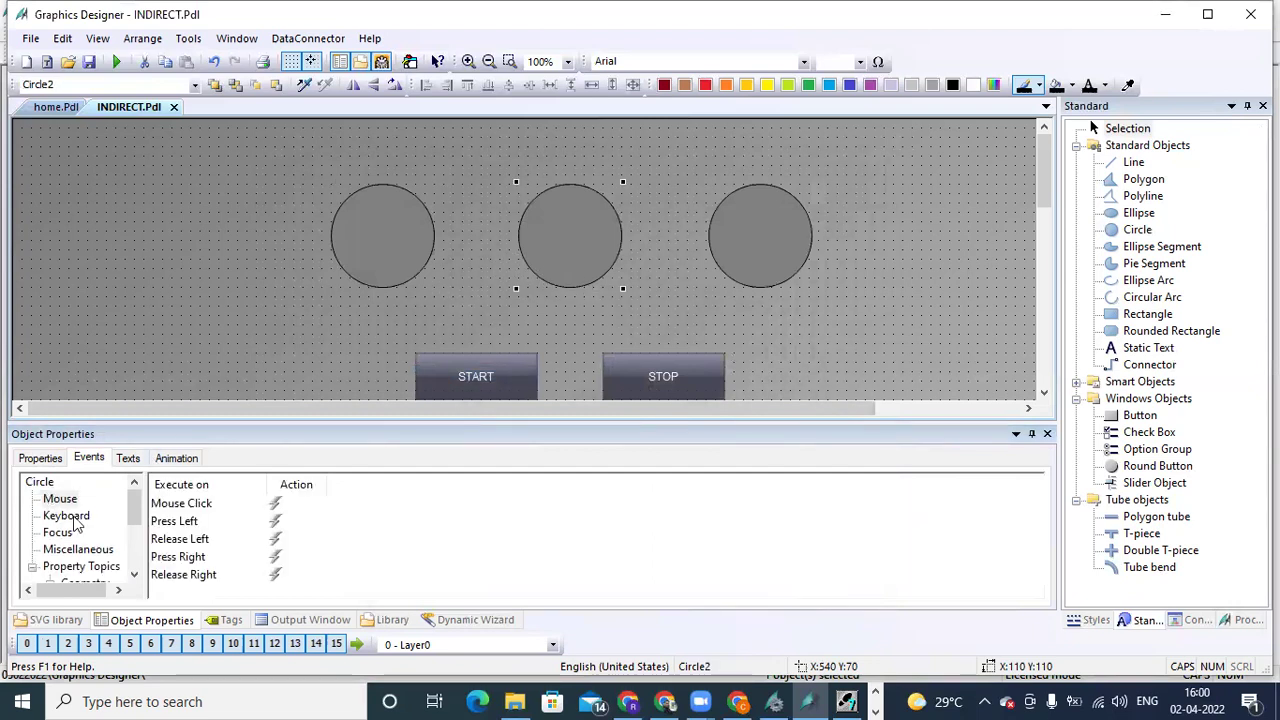
pyautogui.click(195, 522)
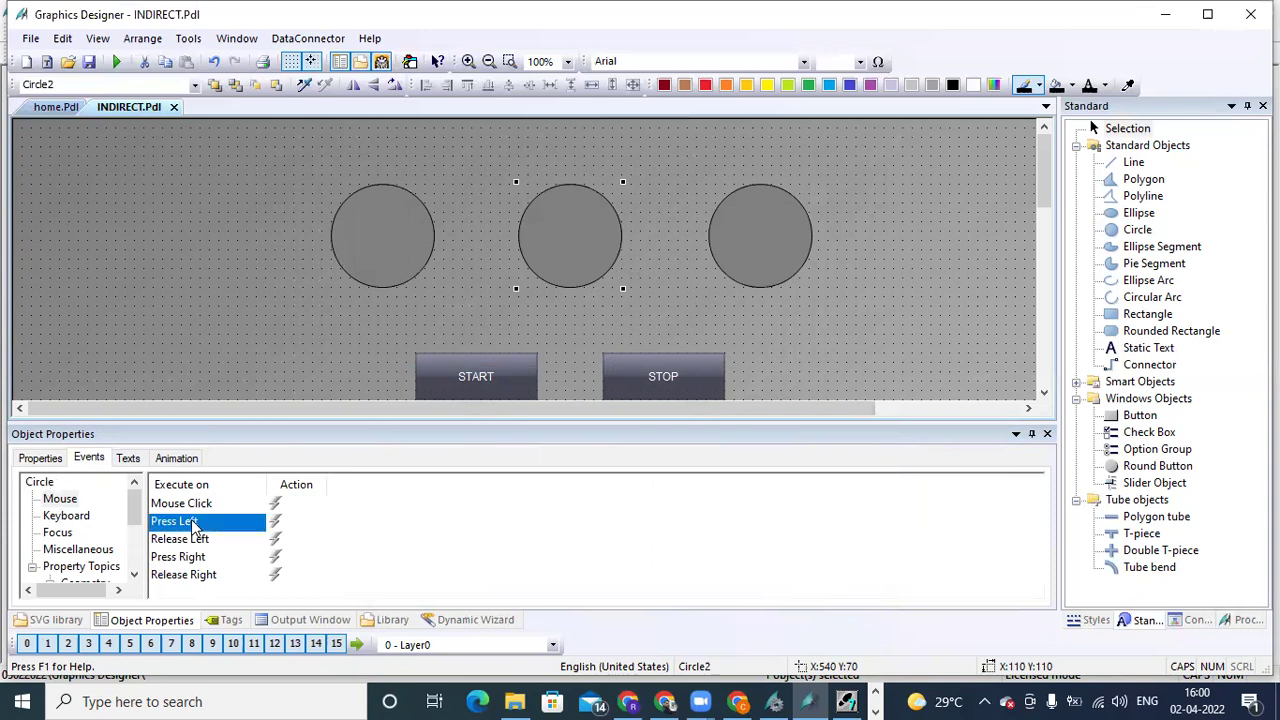
pyautogui.rightClick(277, 526)
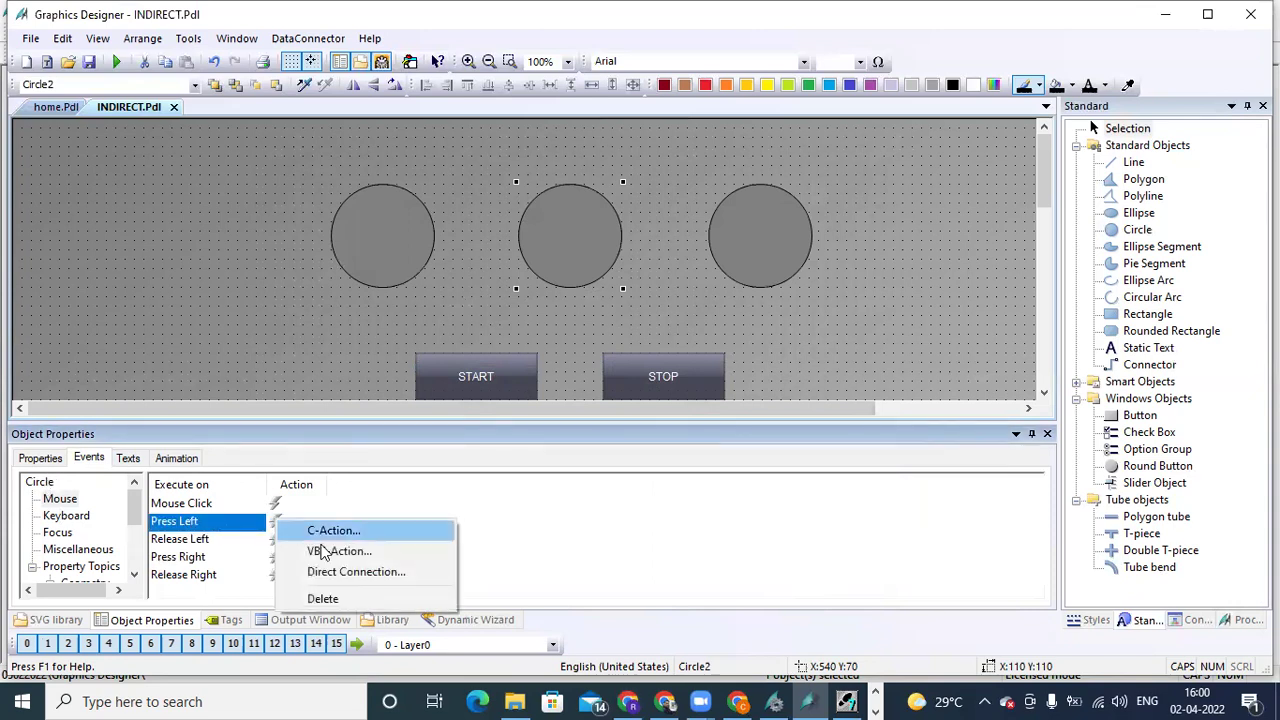
pyautogui.click(350, 572)
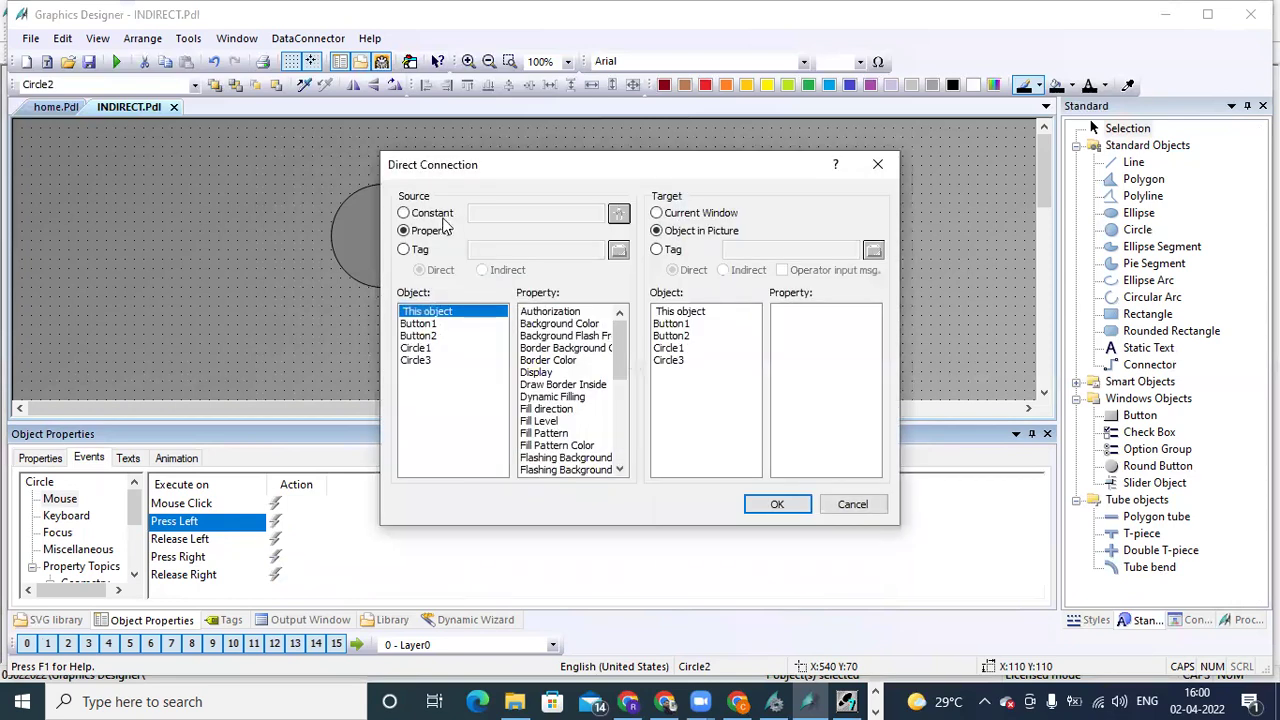
pyautogui.click(440, 214)
pyautogui.click(480, 215)
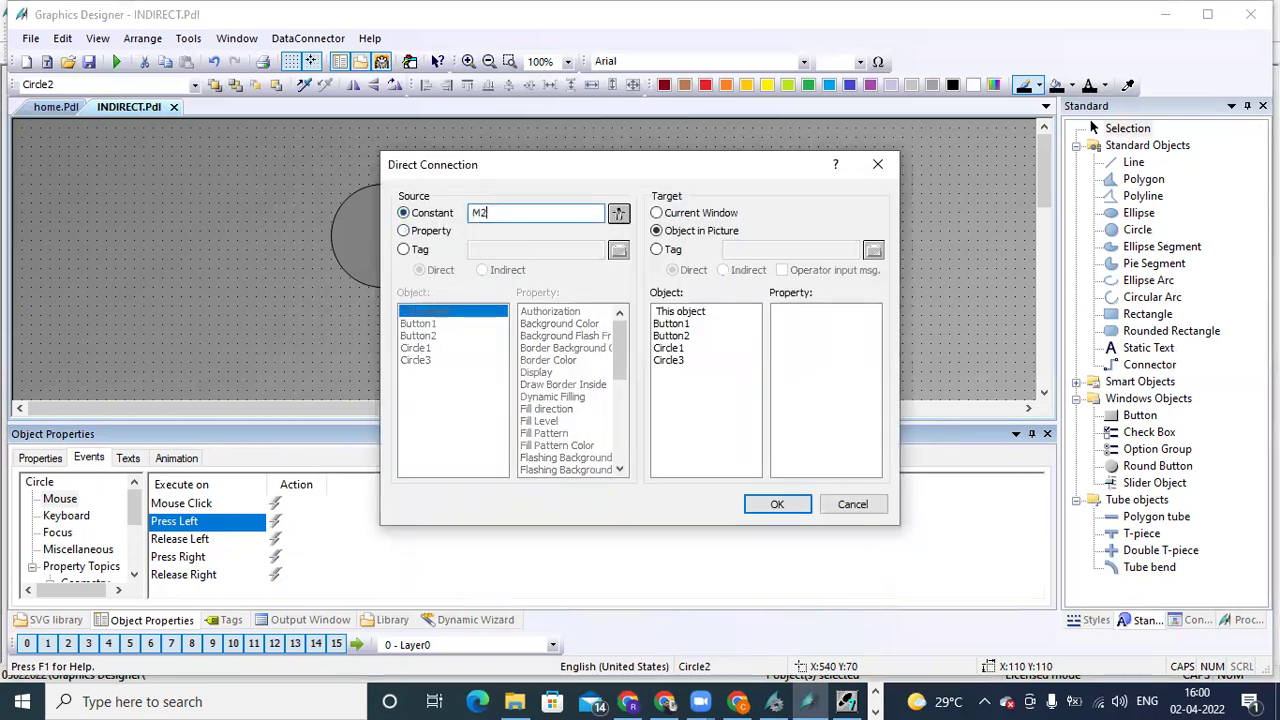
# - Send constant M2 to the tag INDIRECT_TAG1 and confirm the connection
pyautogui.click(657, 249)
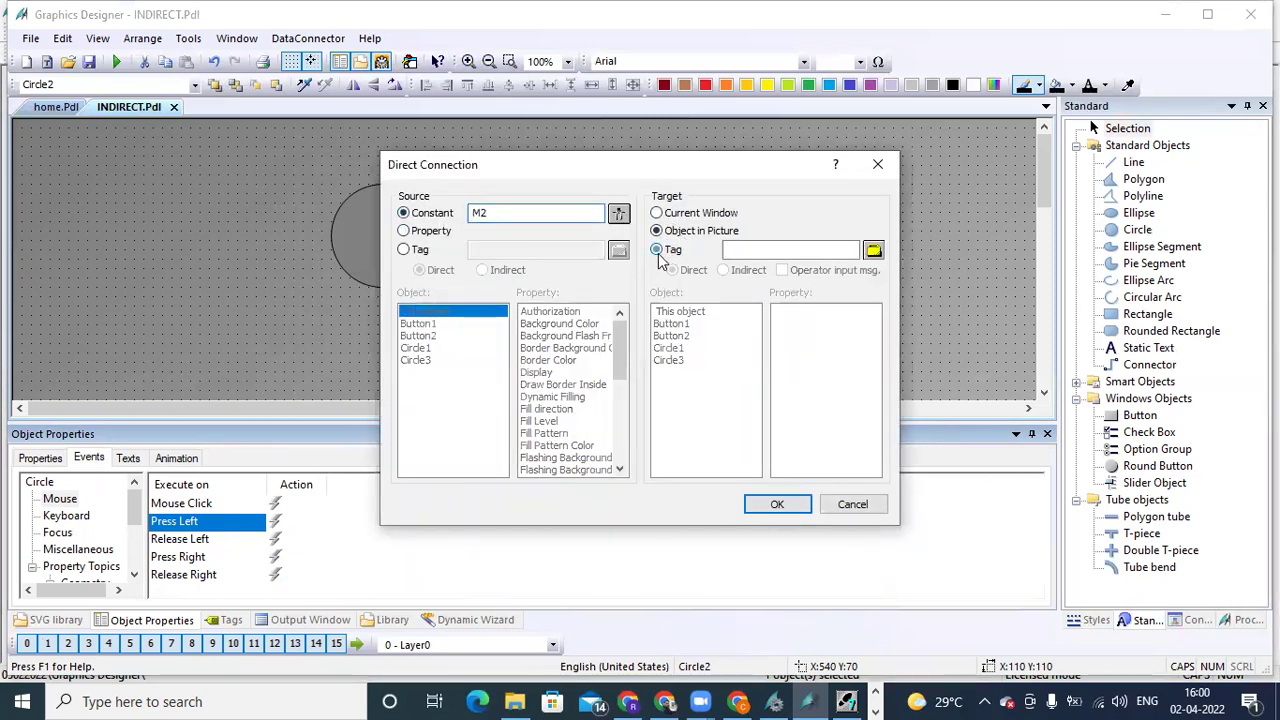
pyautogui.click(873, 250)
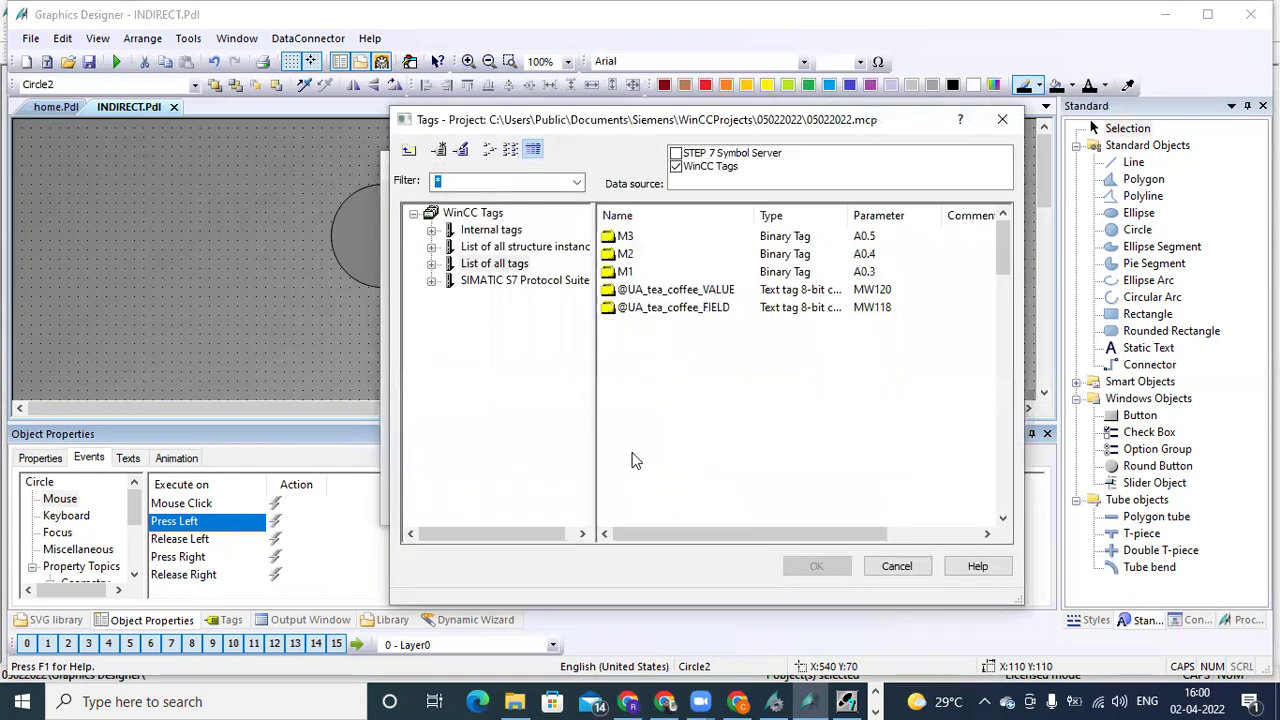
pyautogui.click(632, 451)
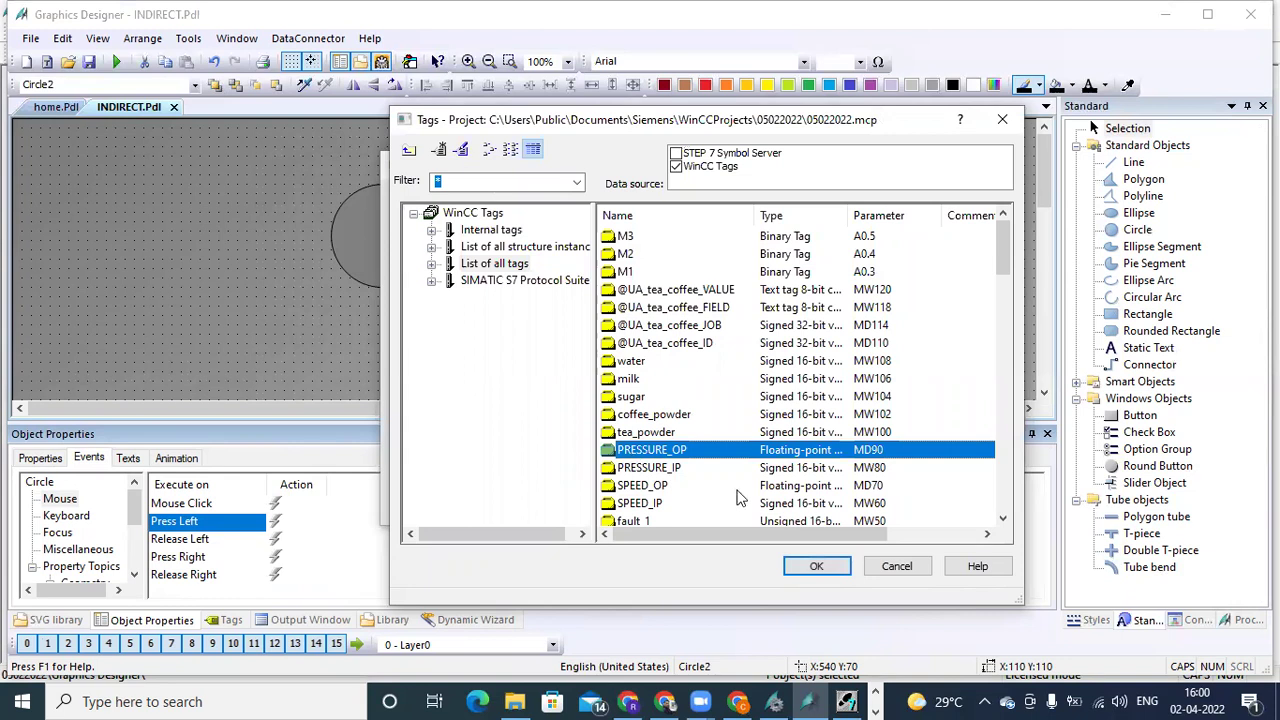
pyautogui.click(1002, 519)
pyautogui.click(1002, 519)
pyautogui.click(1002, 519)
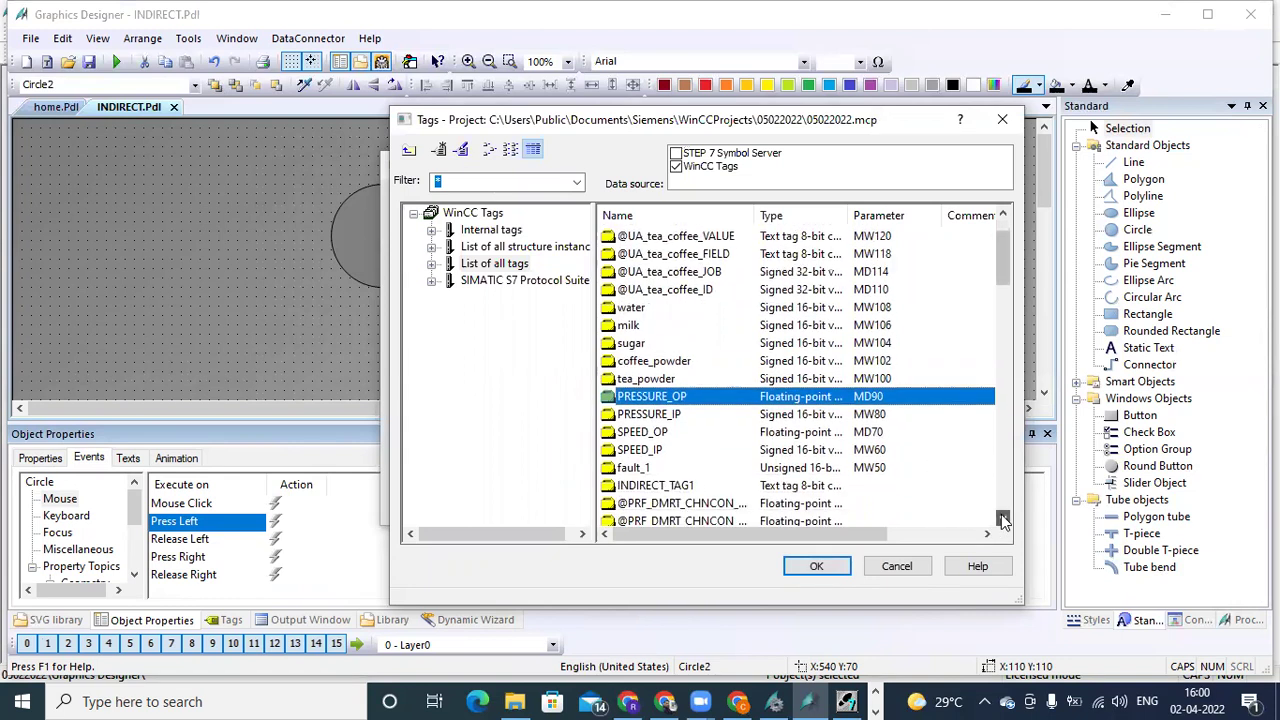
pyautogui.click(1002, 519)
pyautogui.click(1002, 519)
pyautogui.click(657, 467)
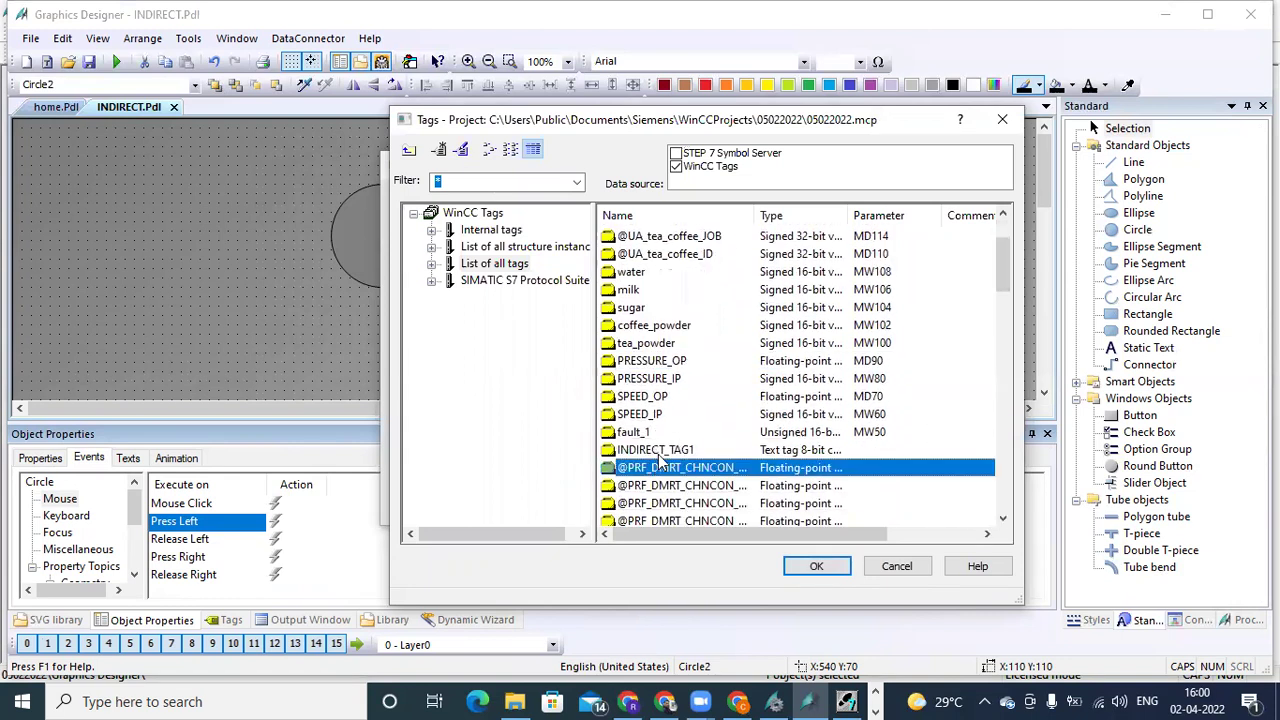
pyautogui.click(655, 450)
pyautogui.click(816, 566)
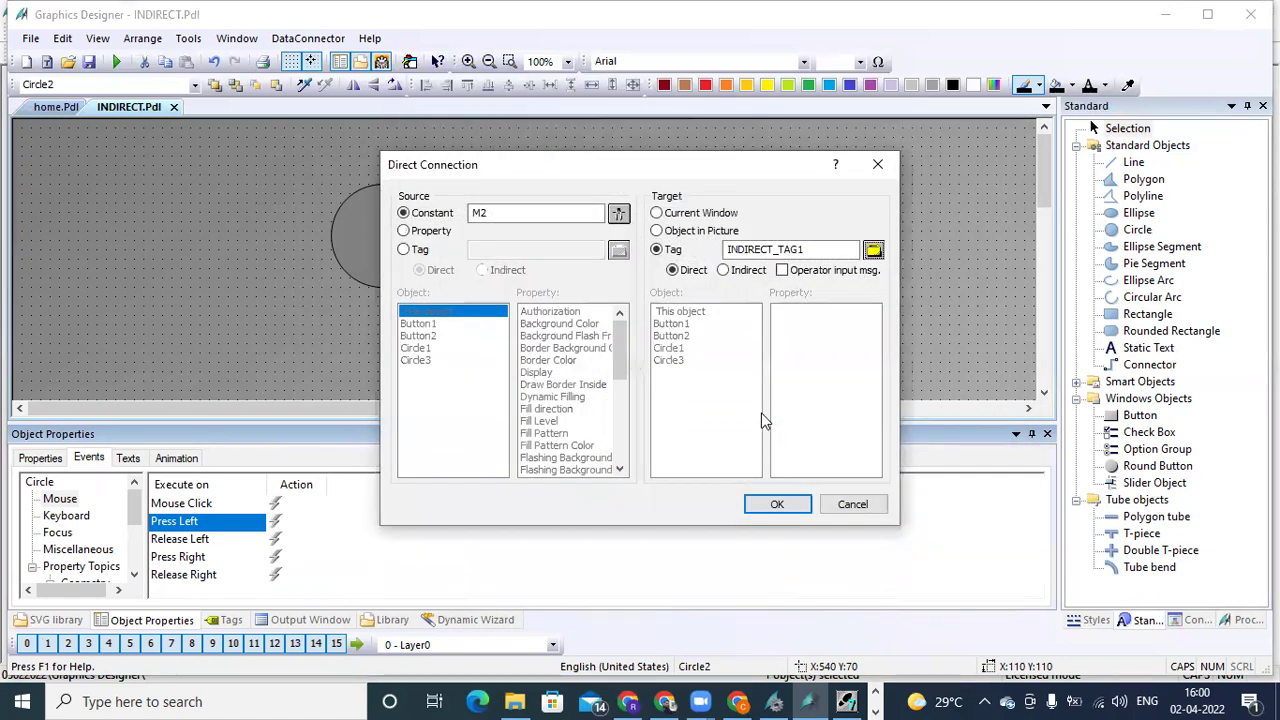
pyautogui.click(778, 505)
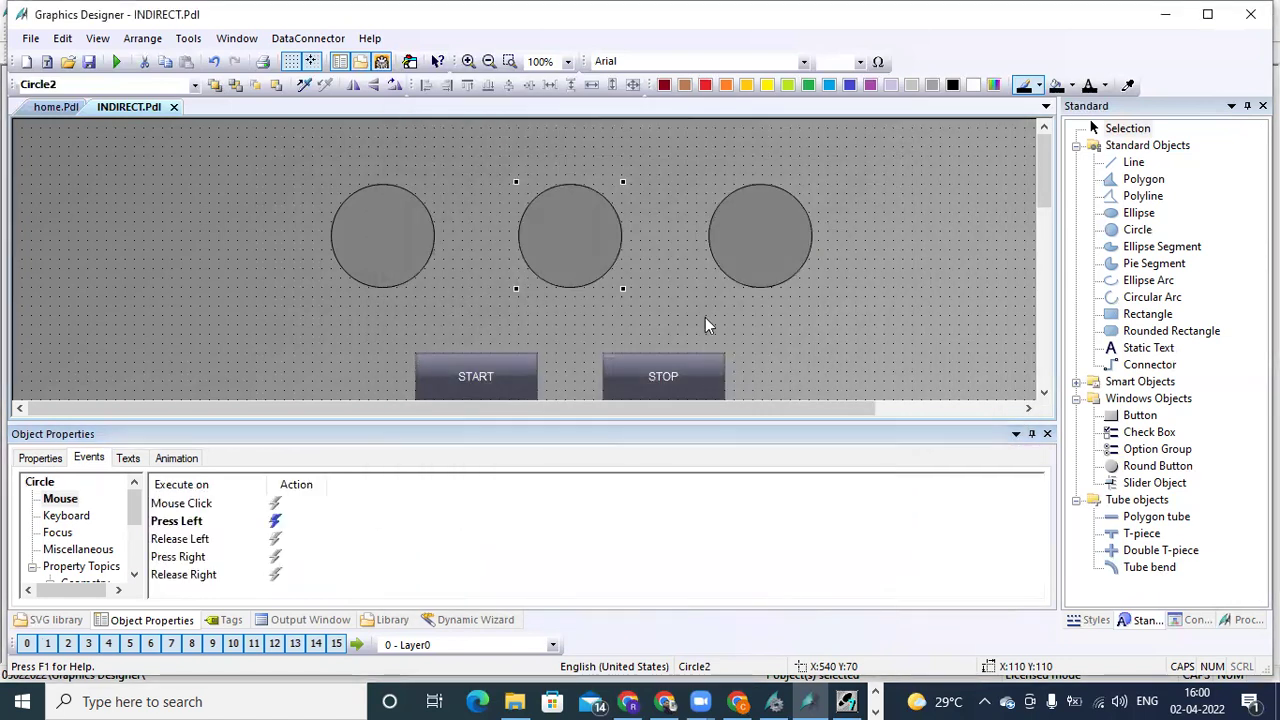
pyautogui.click(751, 249)
# - Open the Dynamic Dialog for Circle2's Background Color property
pyautogui.click(593, 217)
pyautogui.click(40, 457)
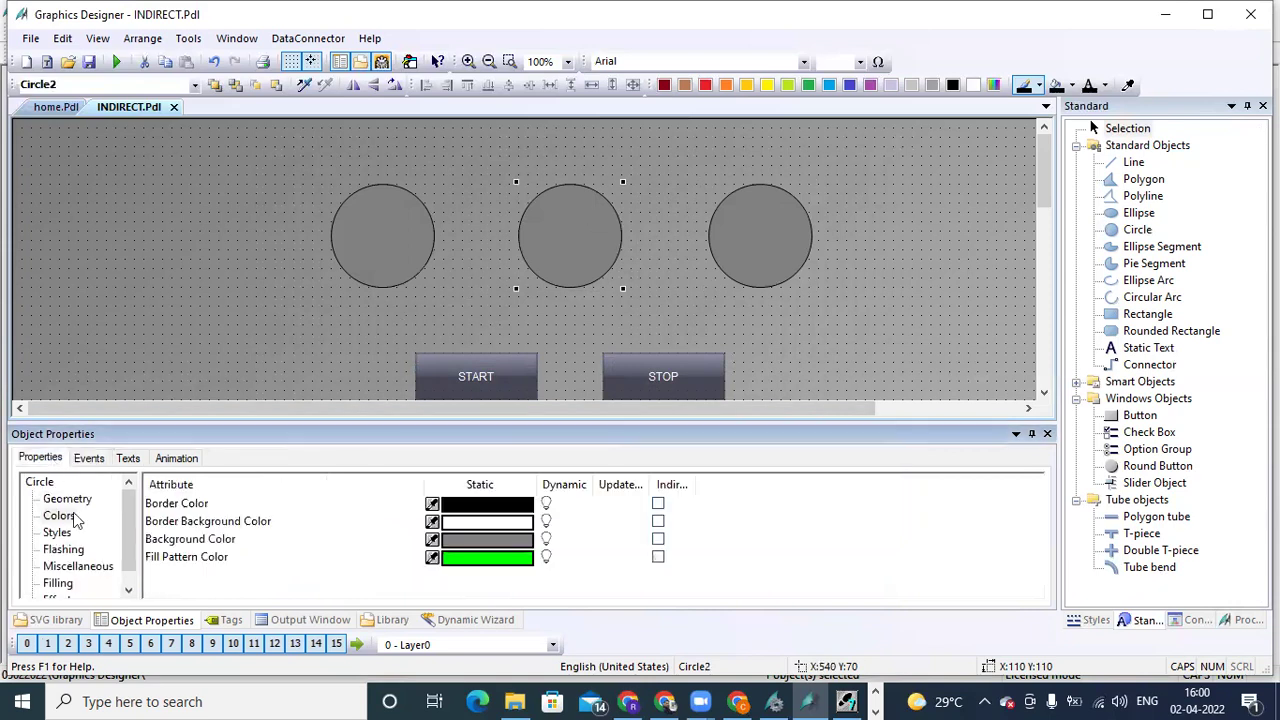
pyautogui.click(60, 517)
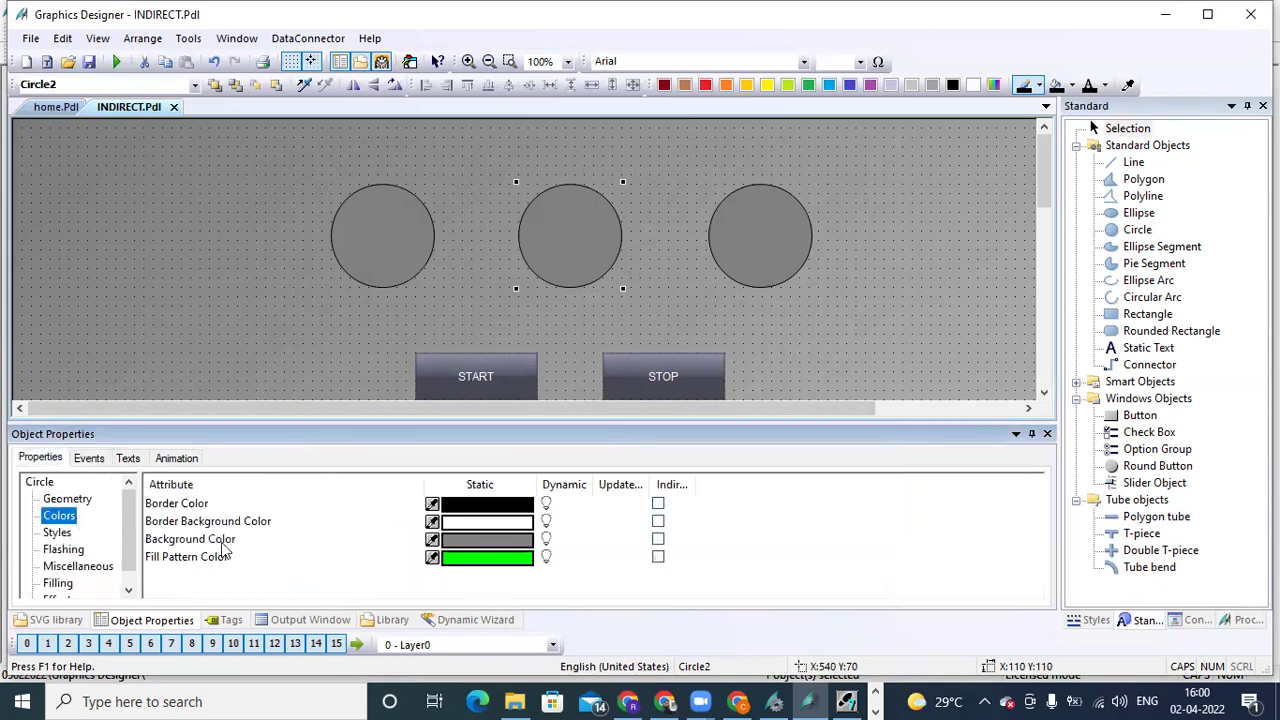
pyautogui.rightClick(546, 540)
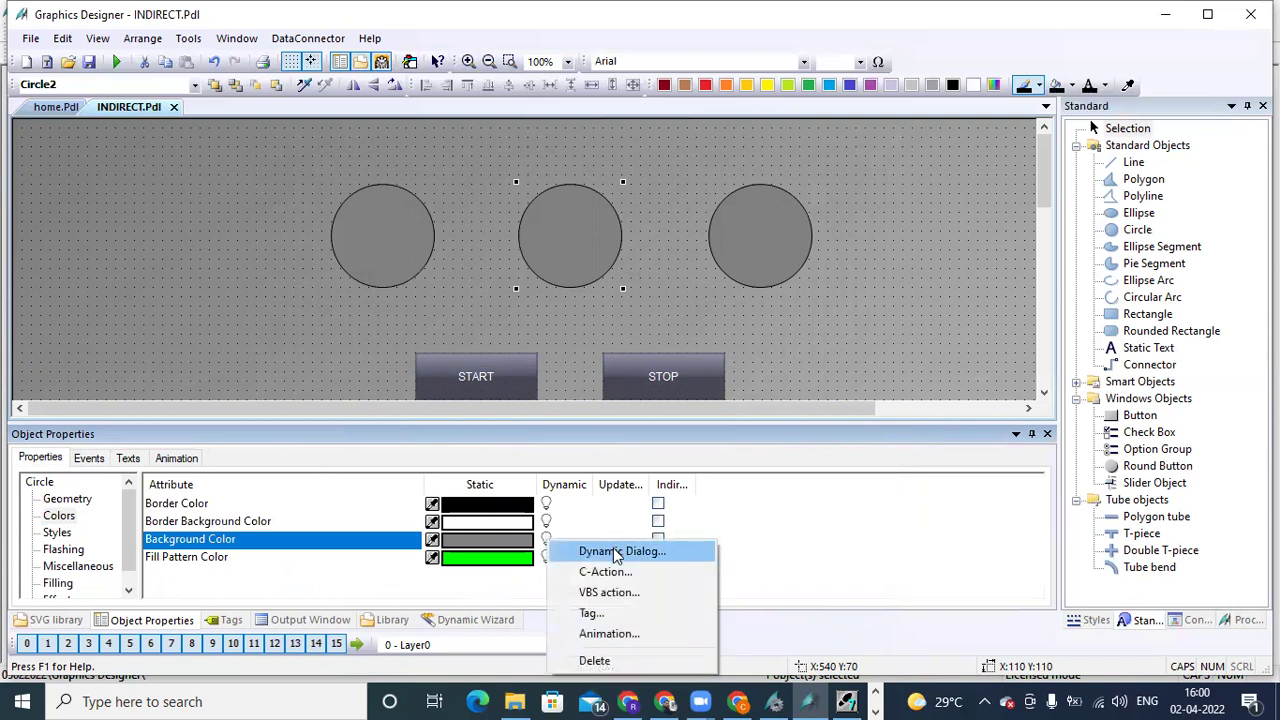
pyautogui.click(615, 553)
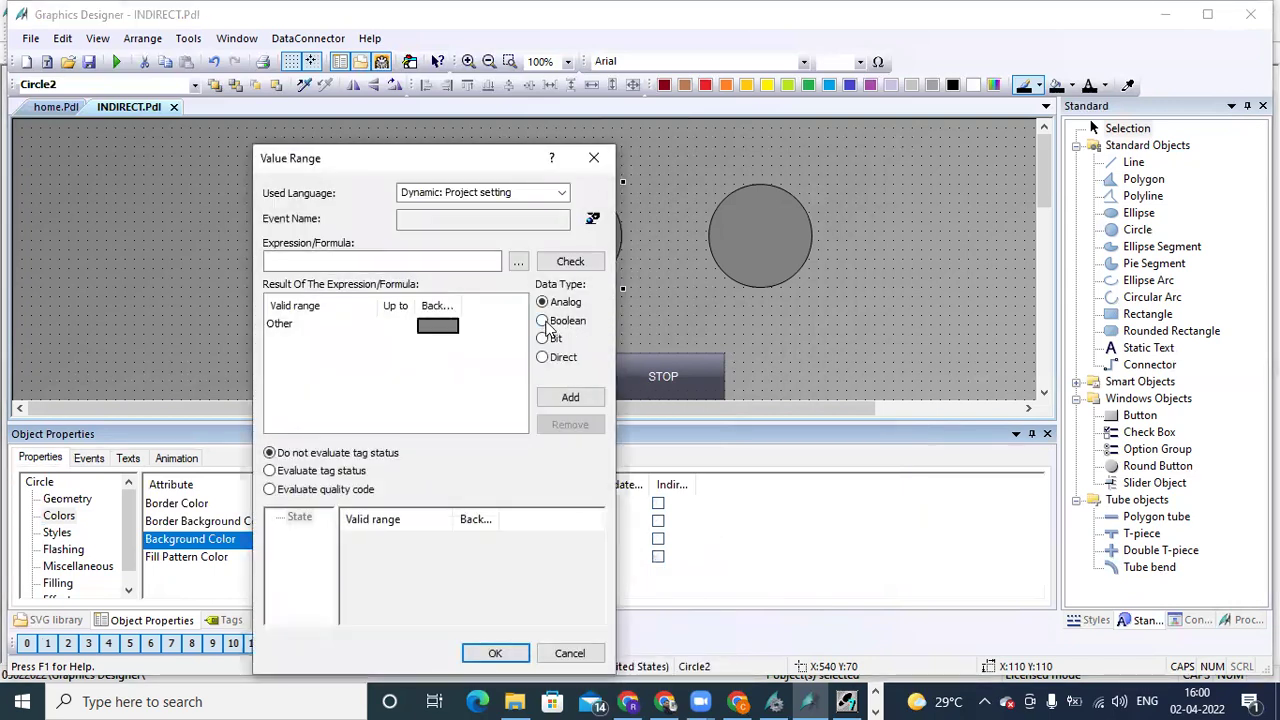
# - Use a Boolean result with green for TRUE and red for FALSE
pyautogui.click(543, 321)
pyautogui.doubleClick(415, 328)
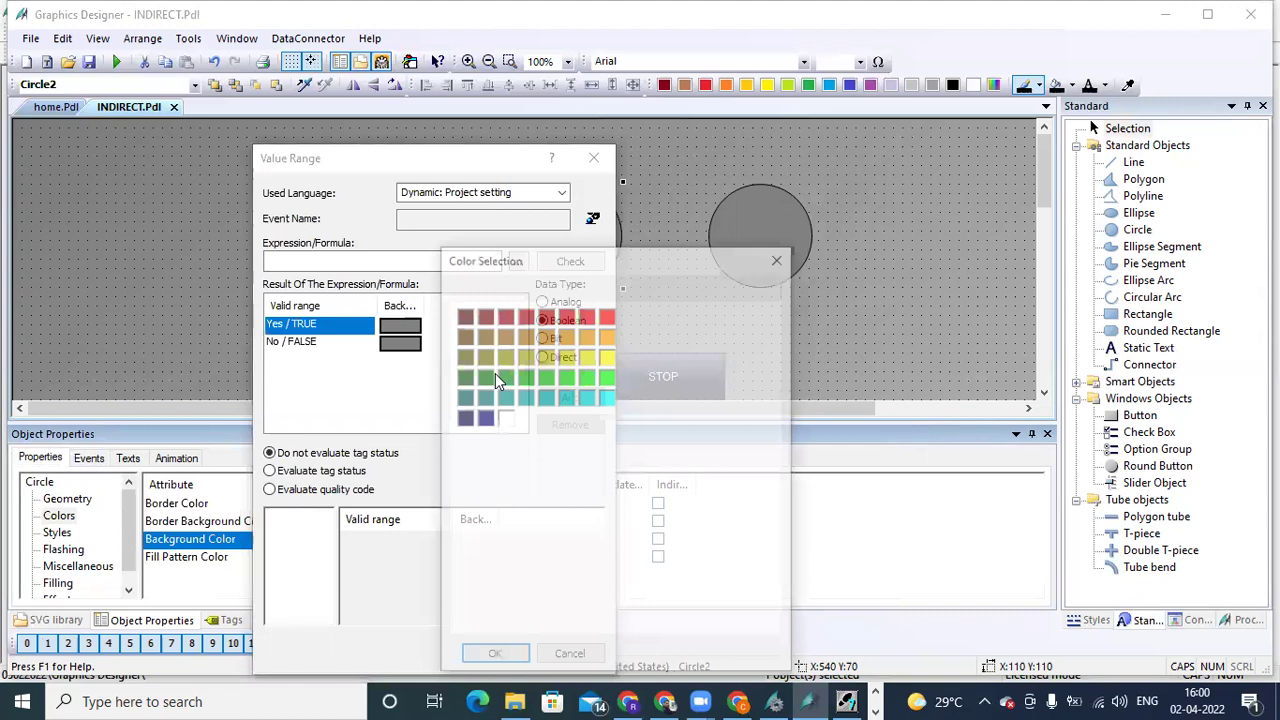
pyautogui.click(609, 377)
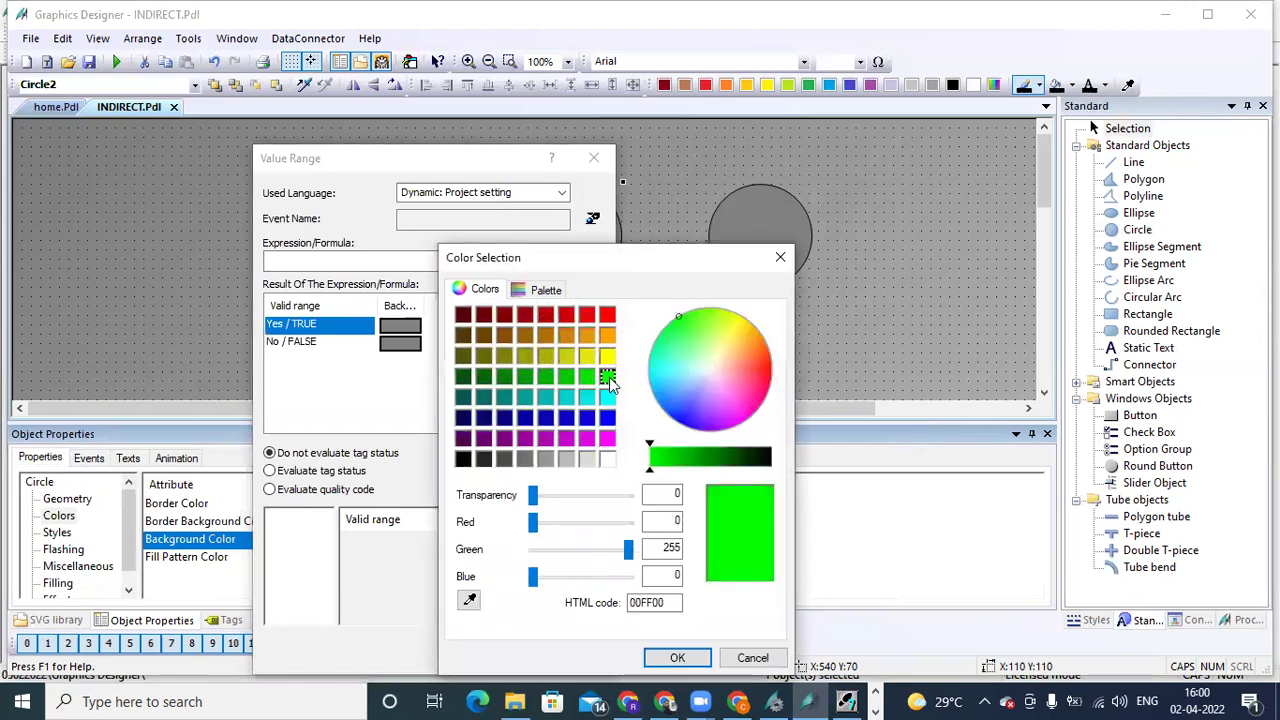
pyautogui.click(677, 657)
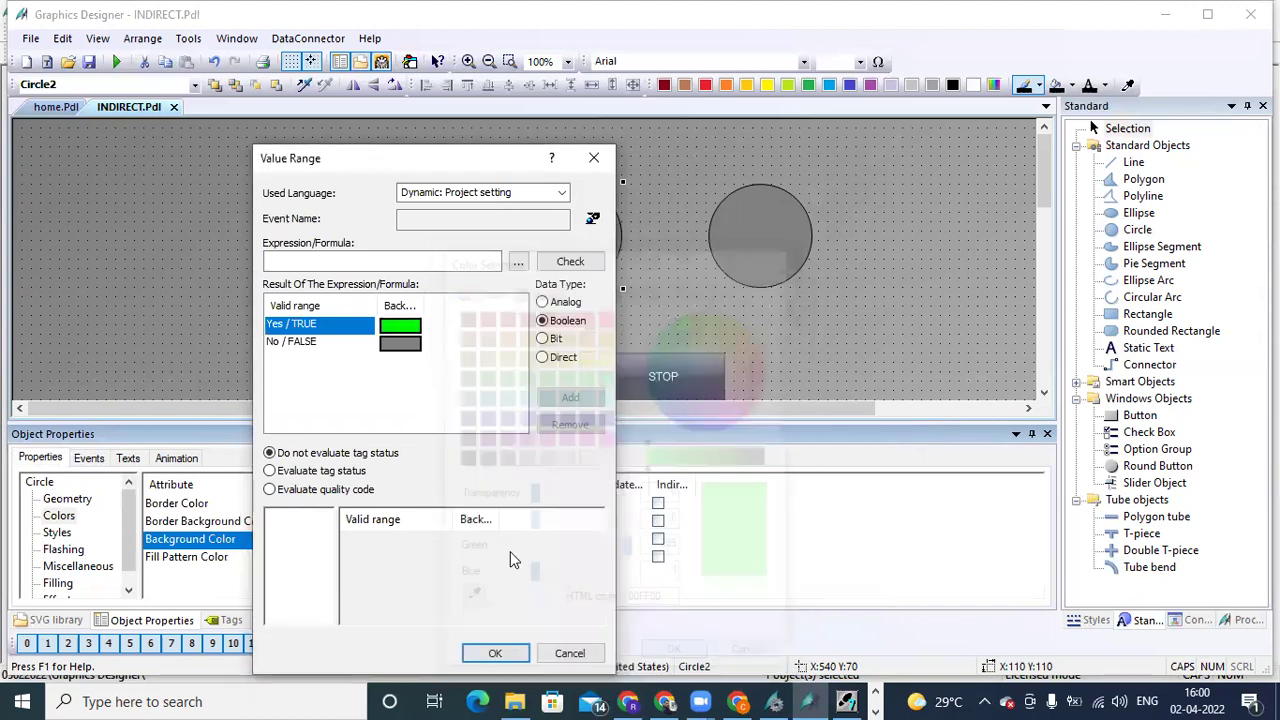
pyautogui.doubleClick(395, 347)
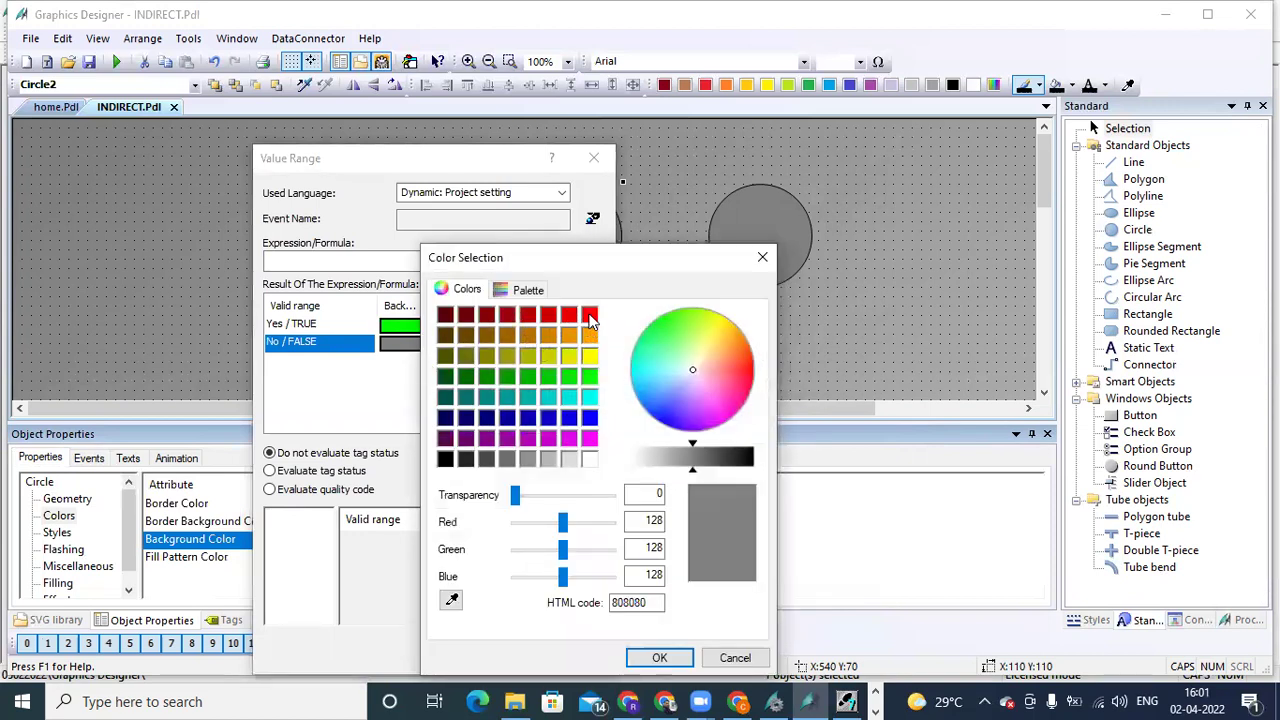
pyautogui.click(589, 315)
pyautogui.click(657, 658)
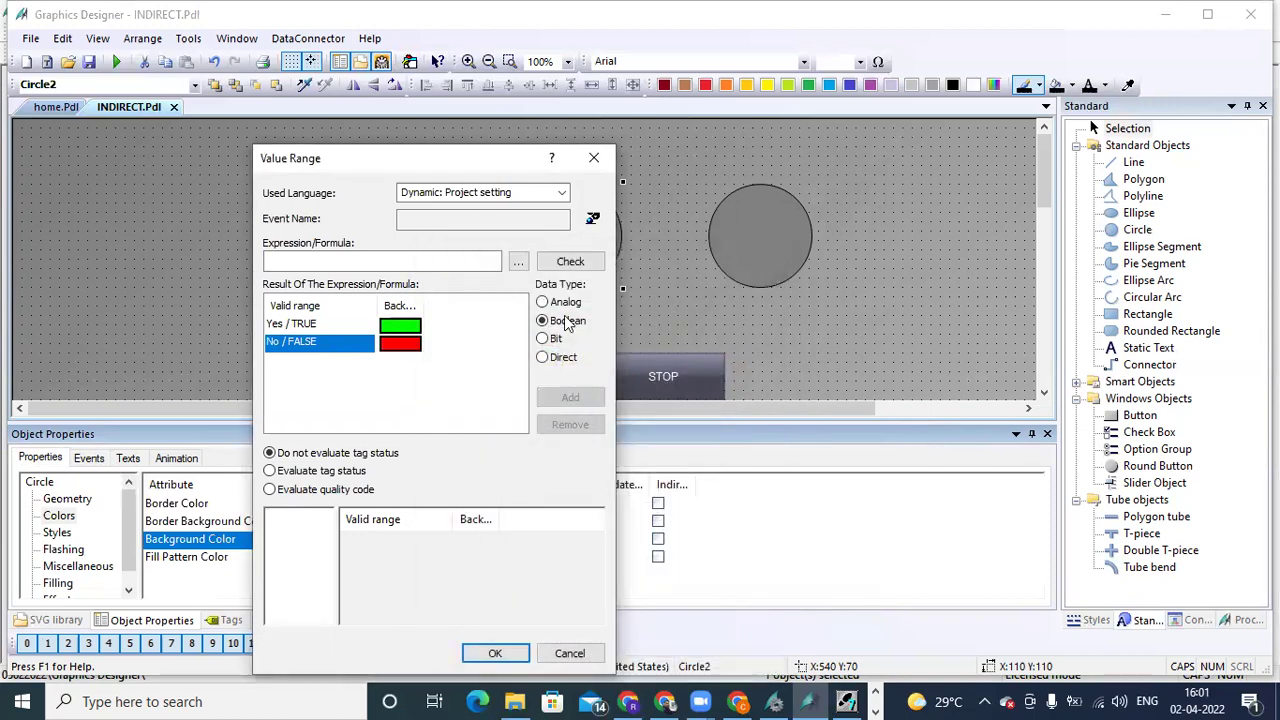
# - Base the expression on tag M2 and confirm the dynamic colour
pyautogui.click(519, 262)
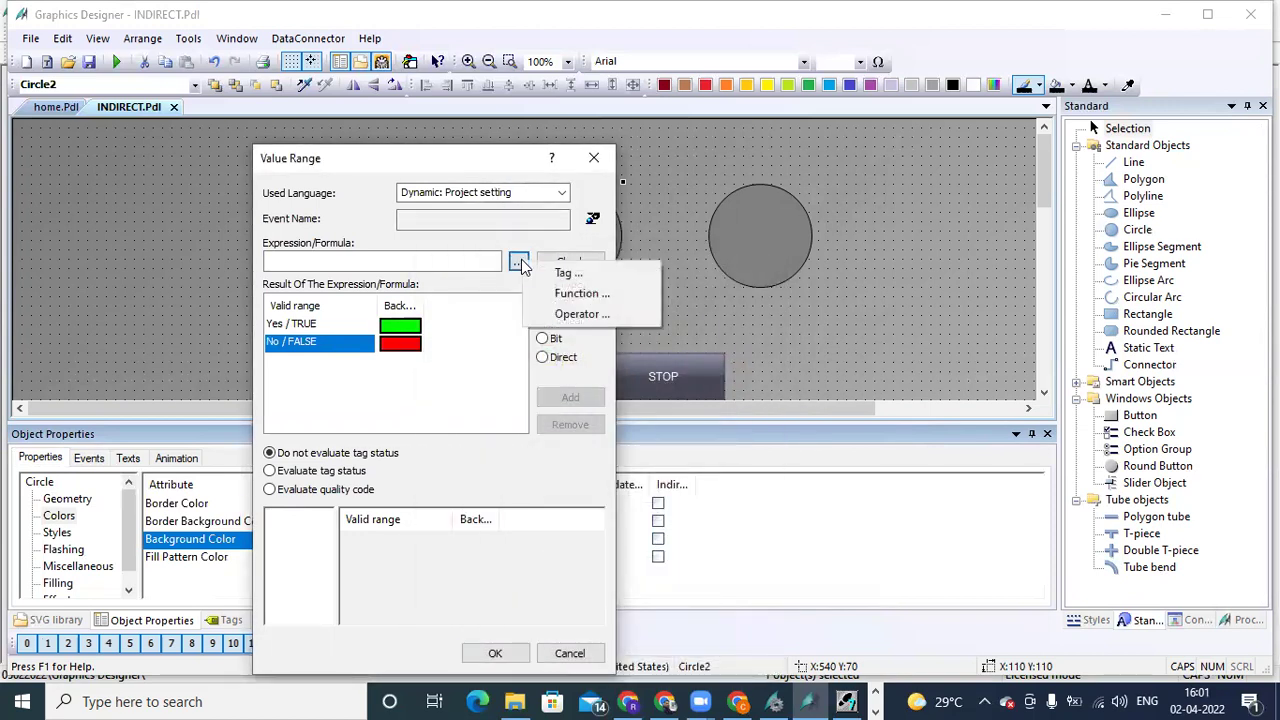
pyautogui.click(547, 274)
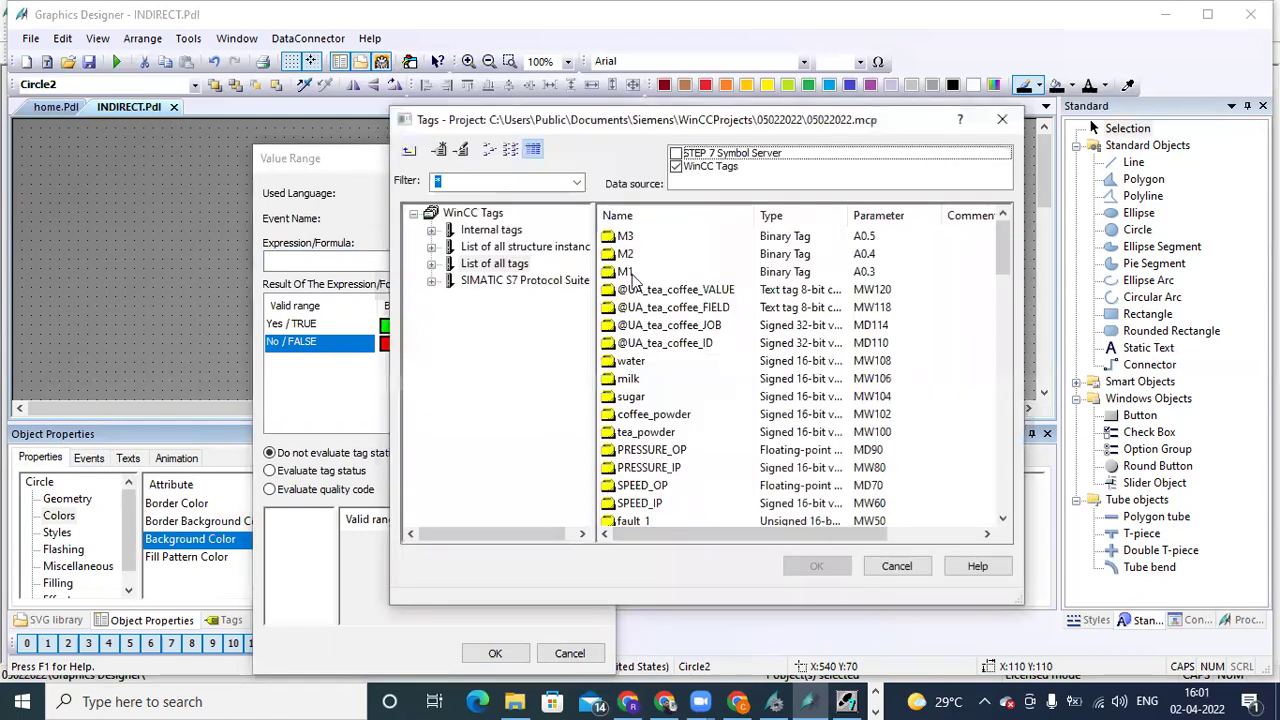
pyautogui.doubleClick(624, 255)
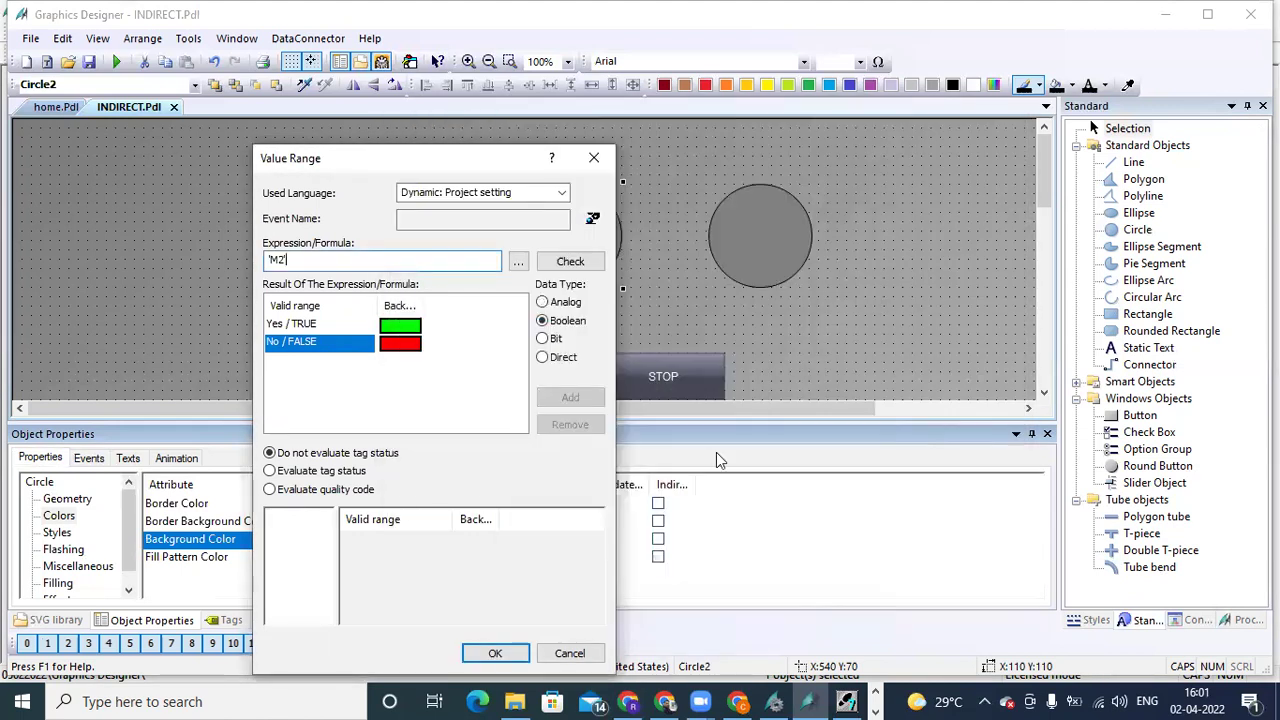
pyautogui.click(499, 653)
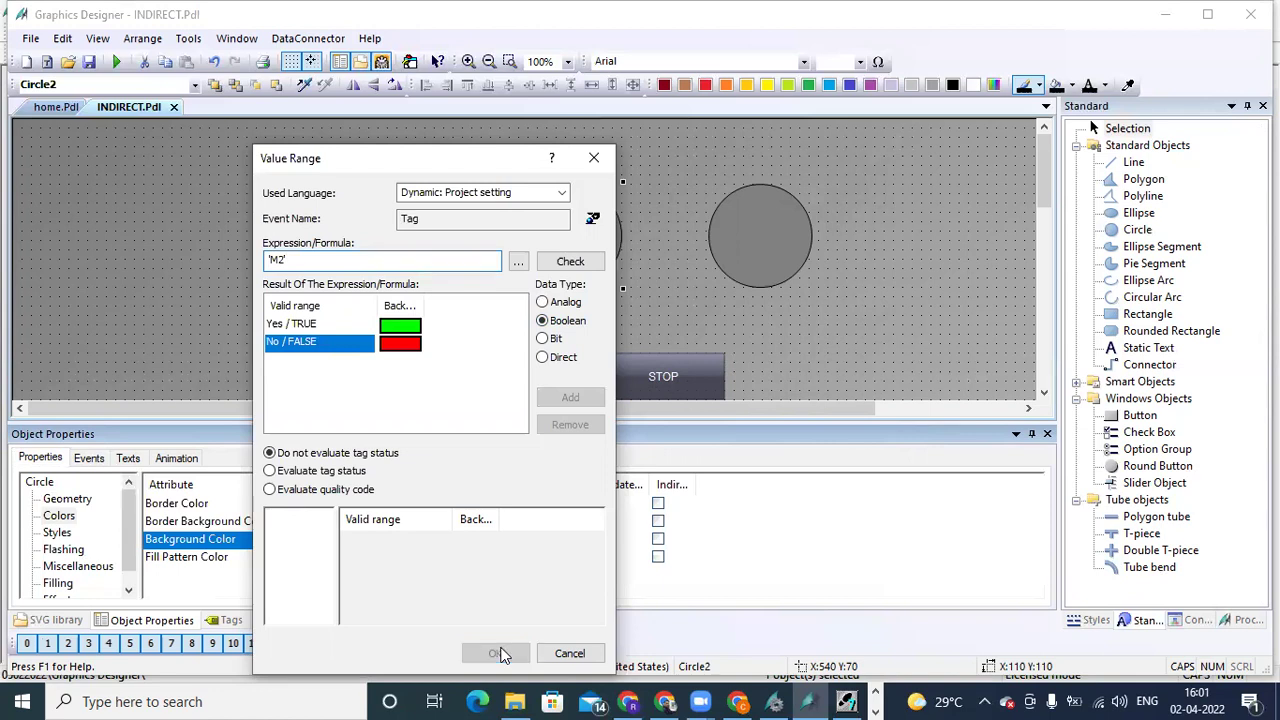
pyautogui.click(780, 252)
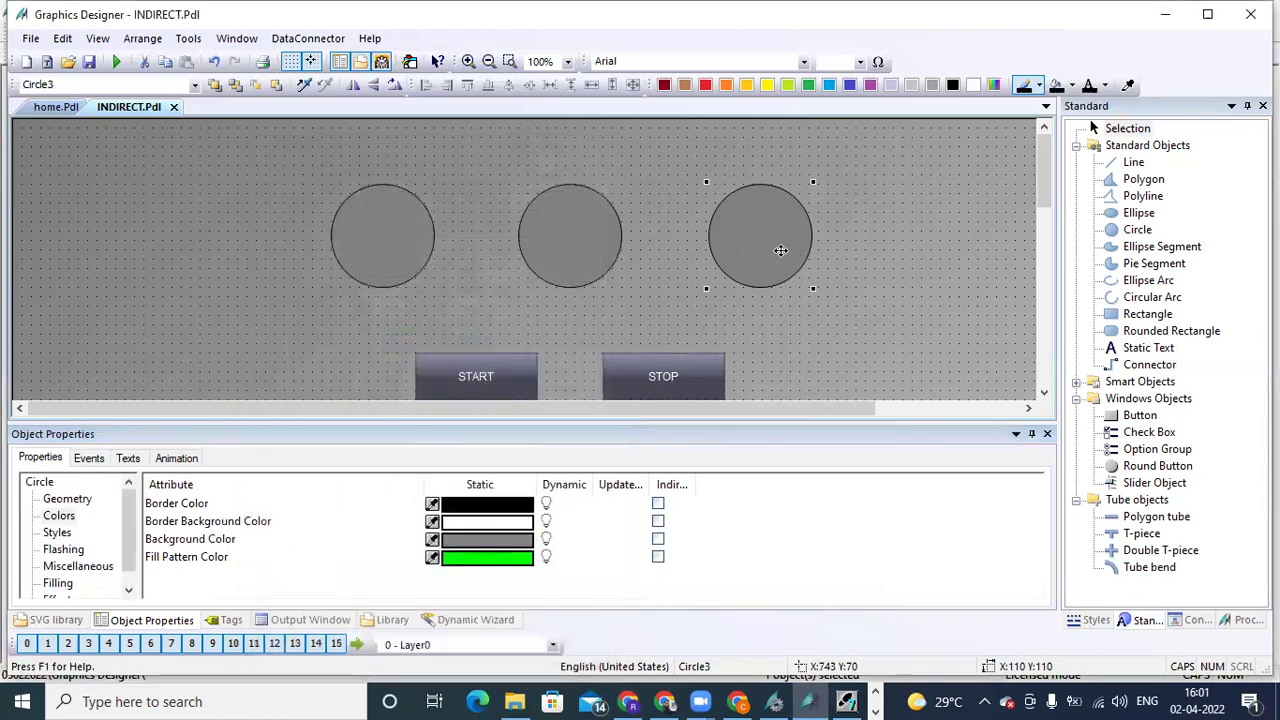
# - Dynamize Circle3's Background Color as Boolean: green for TRUE, red for FALSE
pyautogui.rightClick(565, 541)
pyautogui.click(594, 557)
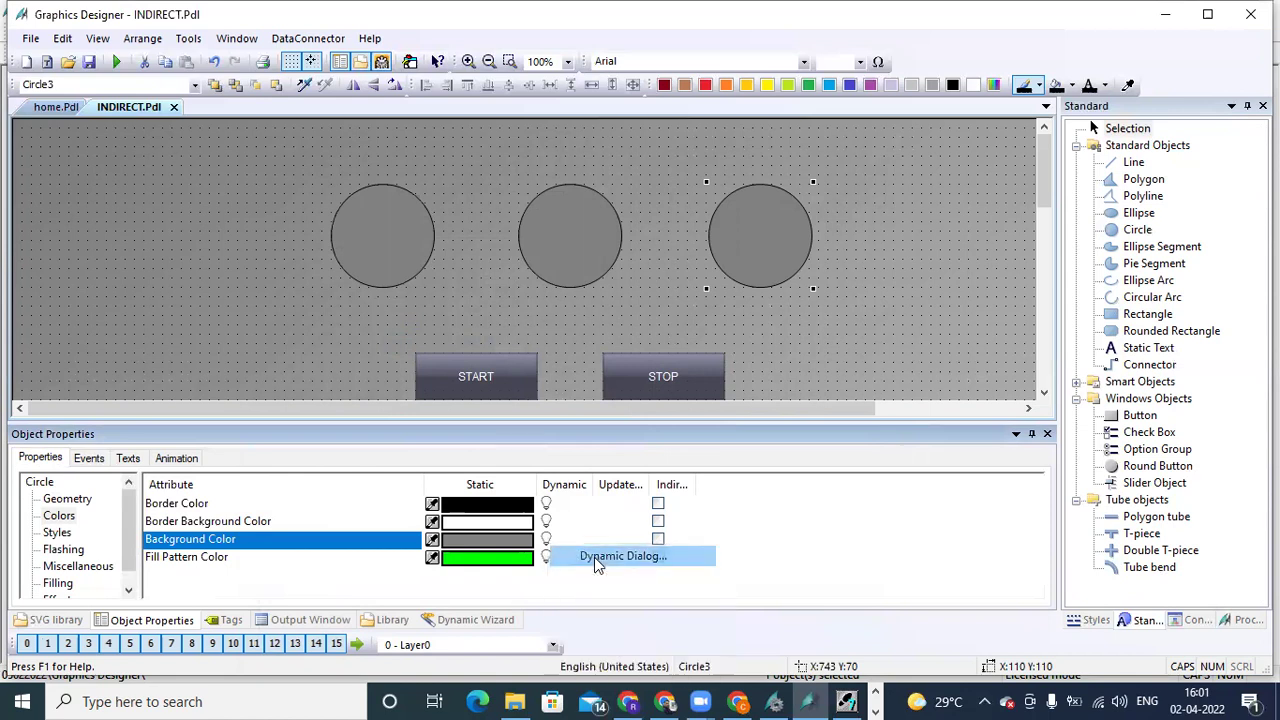
pyautogui.click(541, 320)
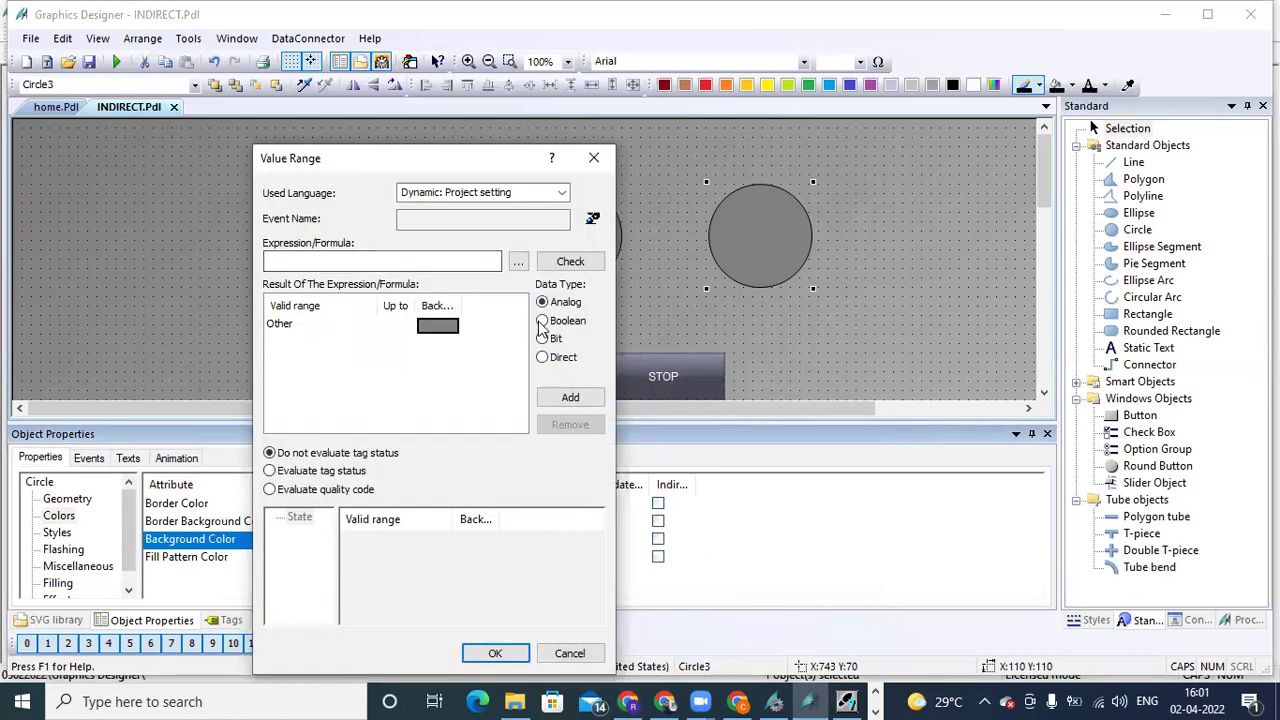
pyautogui.doubleClick(408, 327)
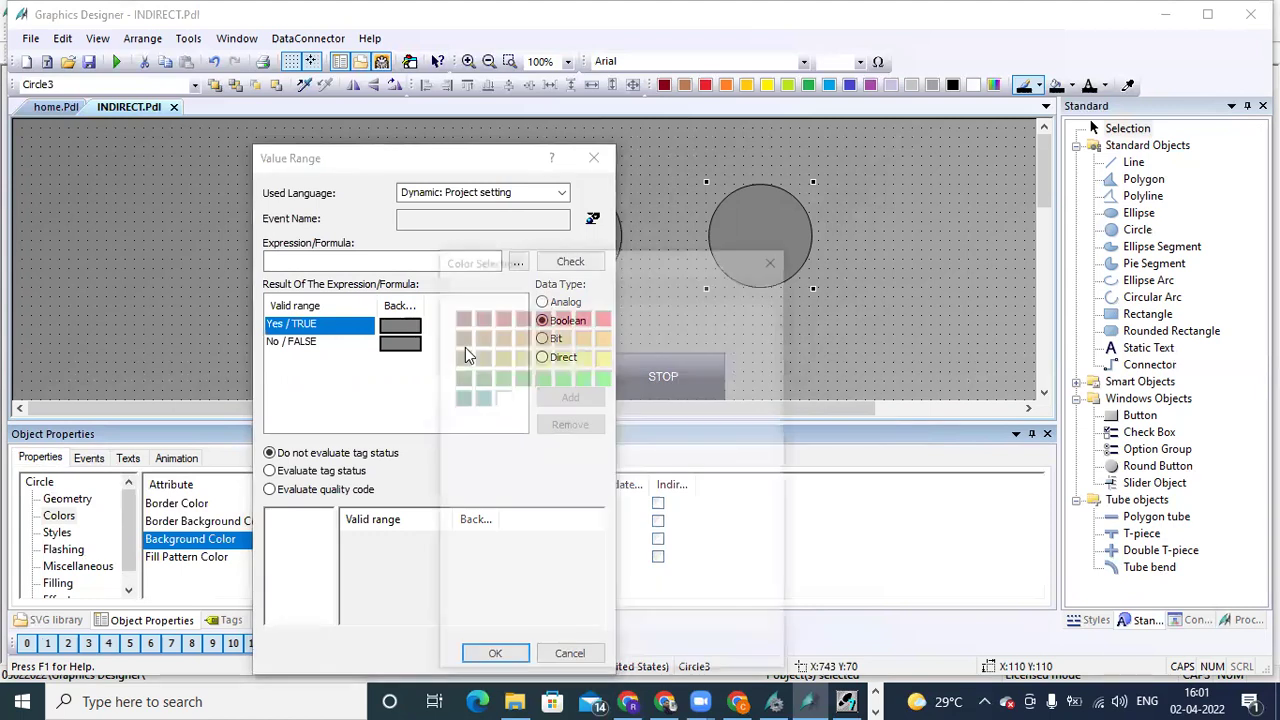
pyautogui.click(603, 377)
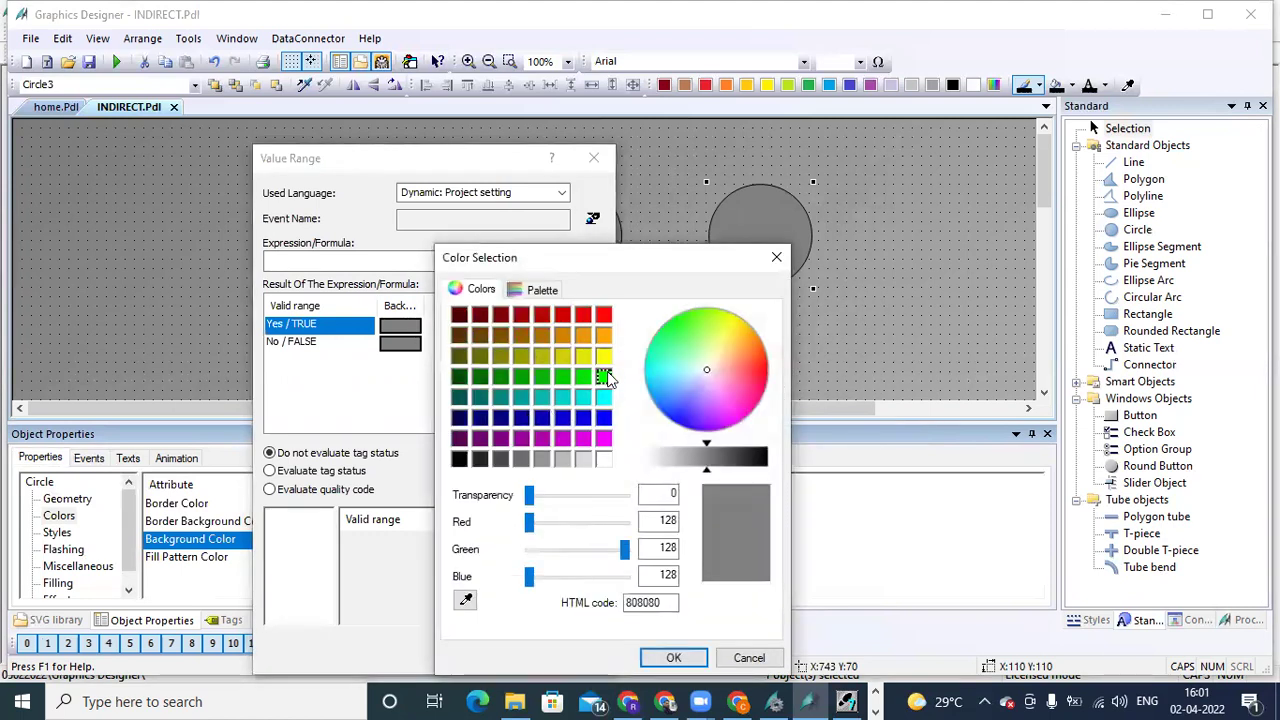
pyautogui.click(673, 657)
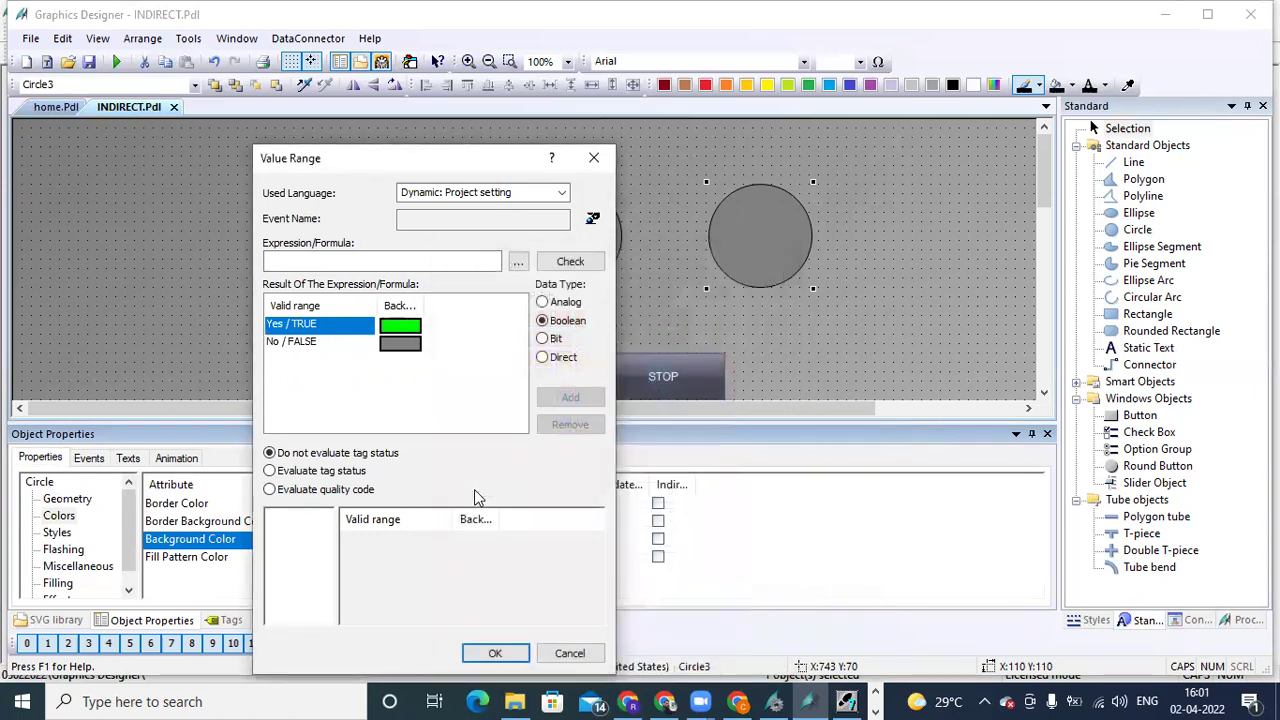
pyautogui.doubleClick(401, 345)
pyautogui.click(596, 315)
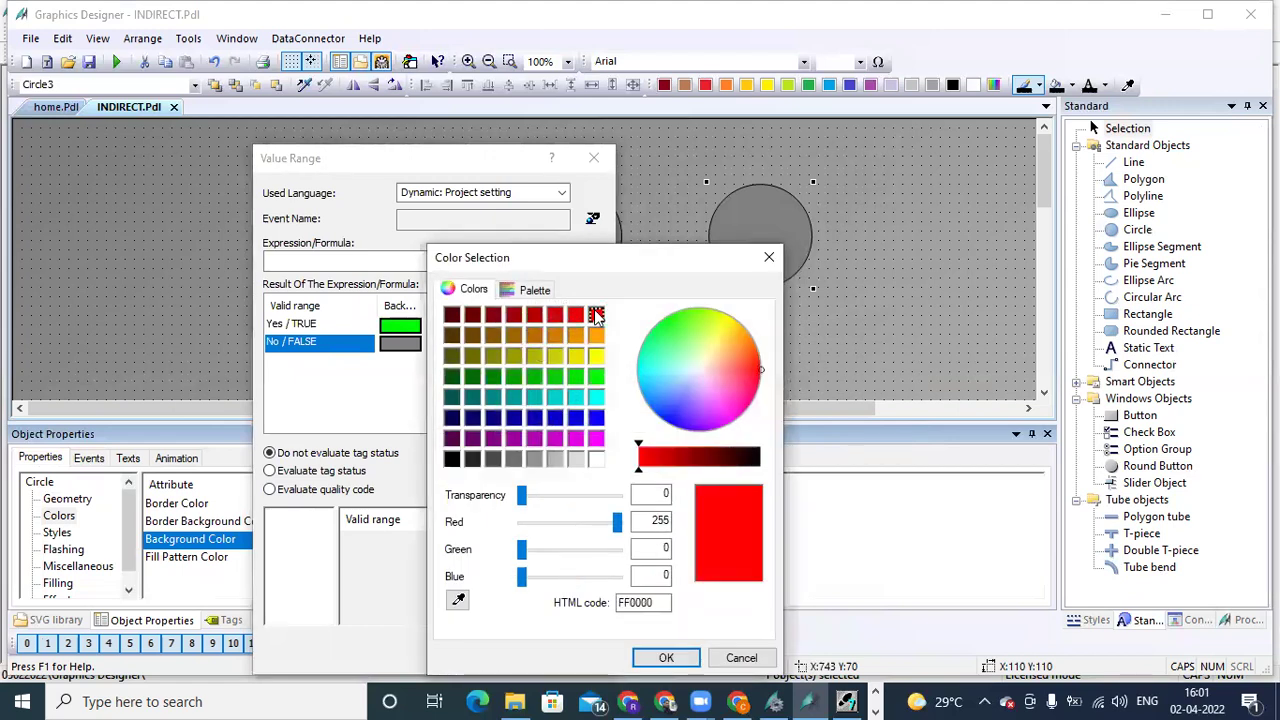
pyautogui.click(666, 657)
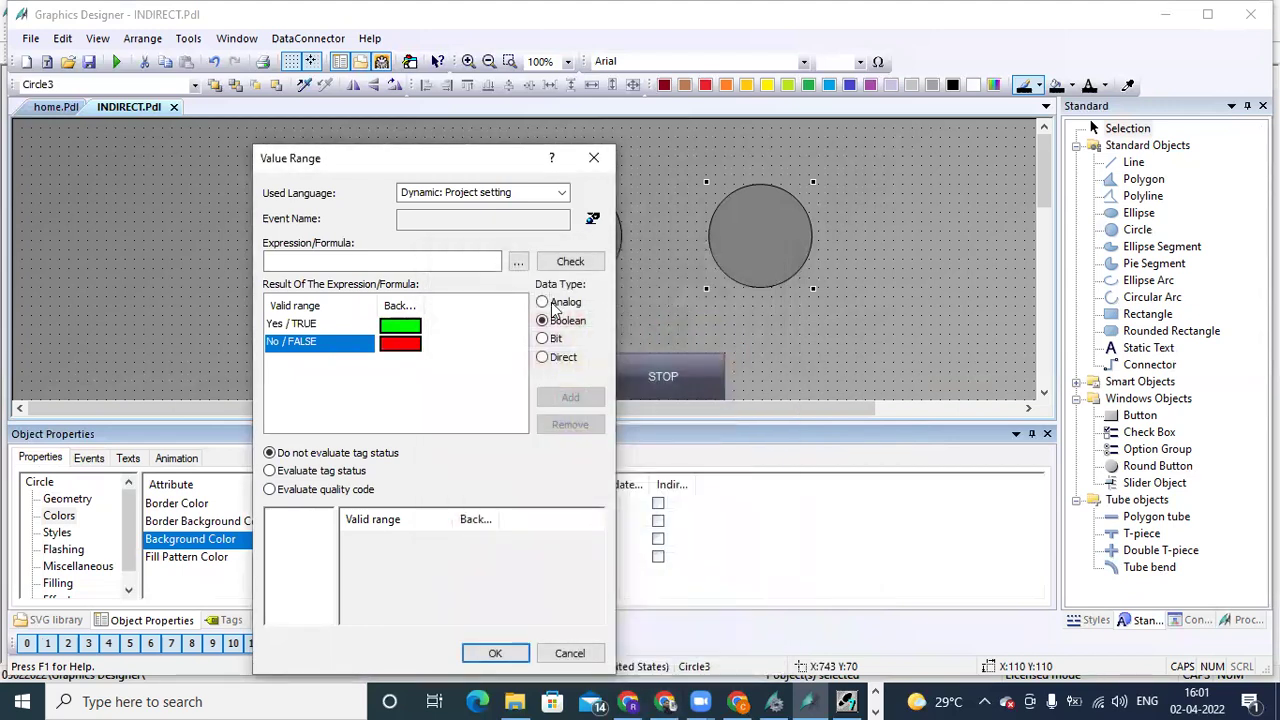
# - Drive the colour from tag M3, confirm, and list Circle3's mouse events
pyautogui.click(518, 262)
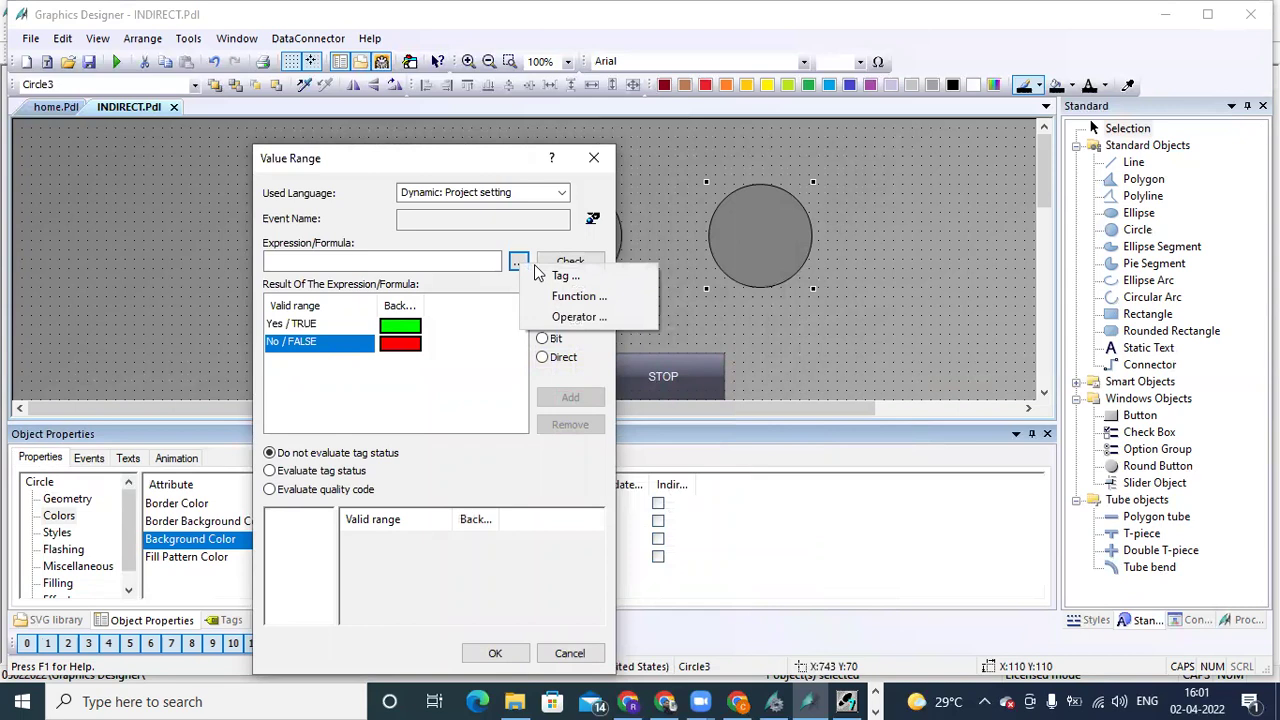
pyautogui.click(566, 275)
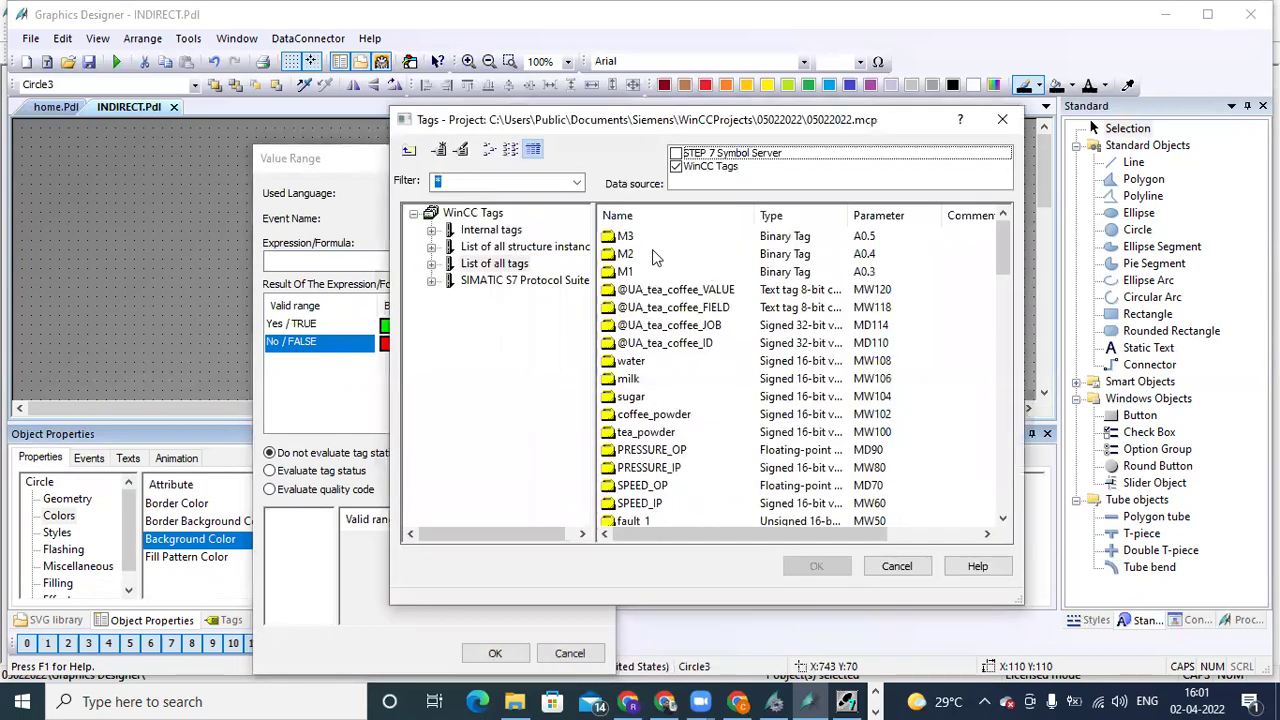
pyautogui.doubleClick(630, 236)
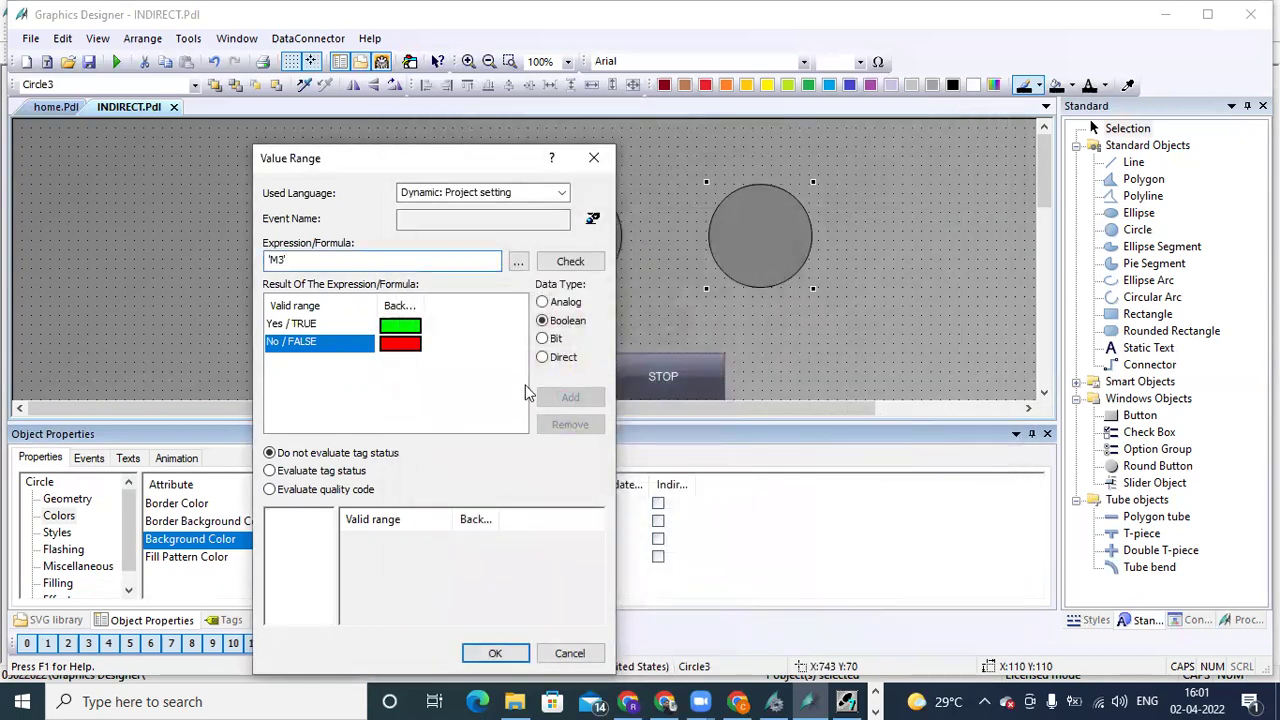
pyautogui.click(492, 649)
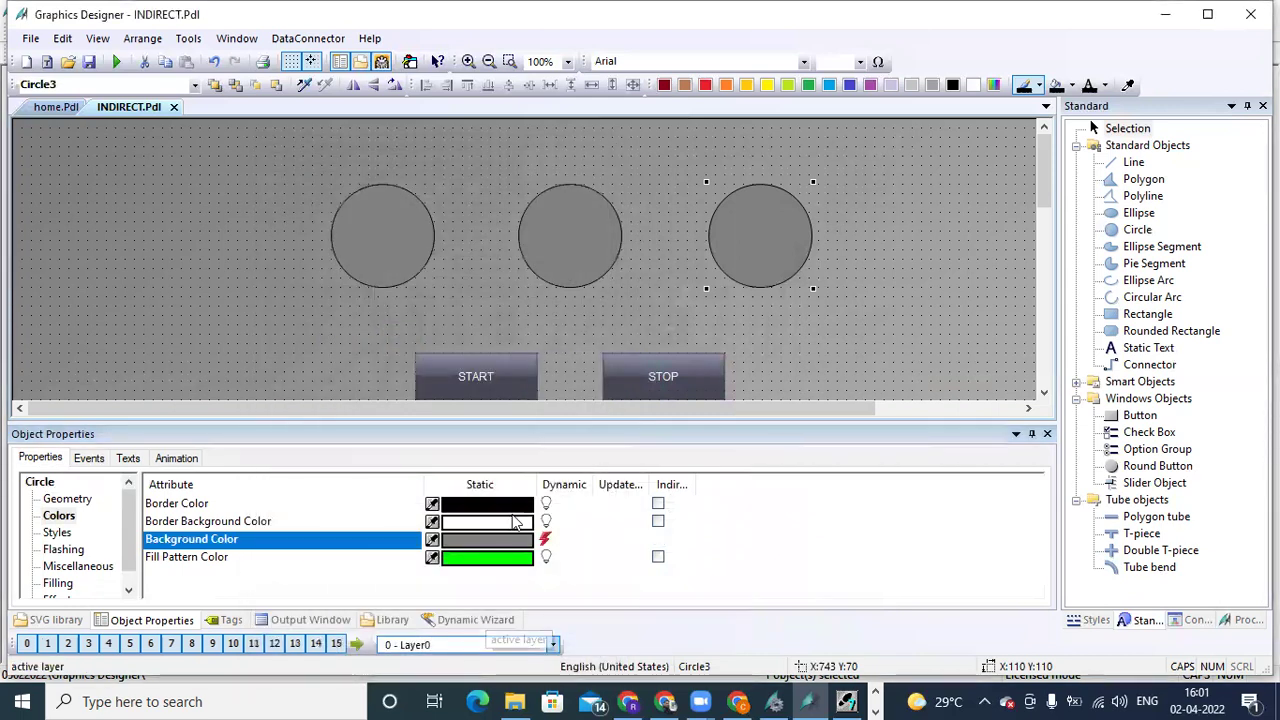
pyautogui.click(89, 459)
pyautogui.click(64, 501)
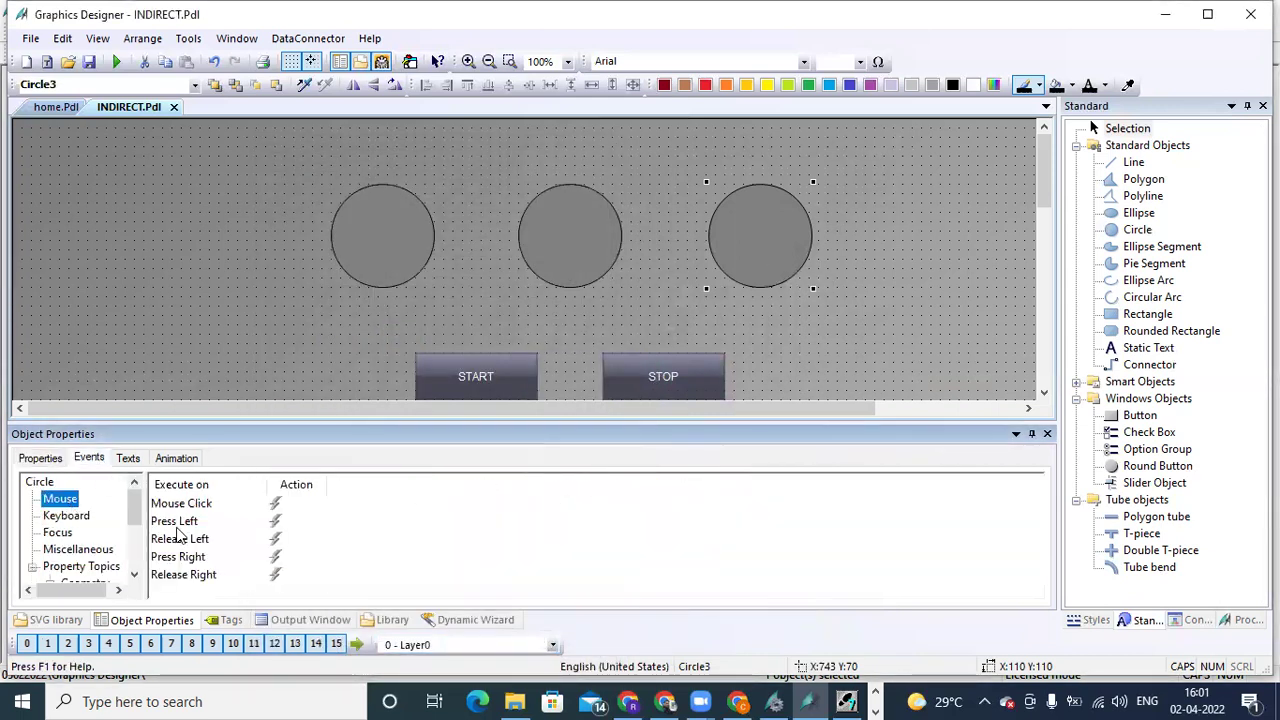
# - Give Circle3's Press Left a direct connection writing constant M3 to INDIRECT_TAG1
pyautogui.rightClick(278, 524)
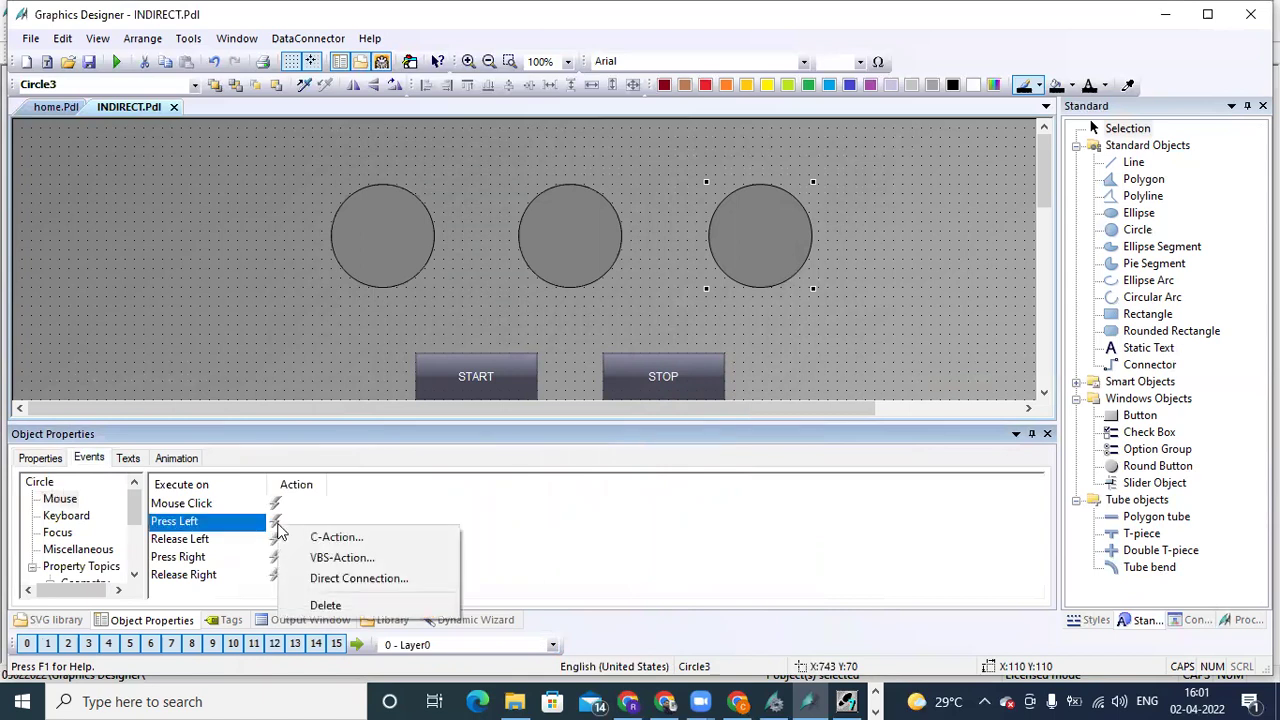
pyautogui.click(334, 578)
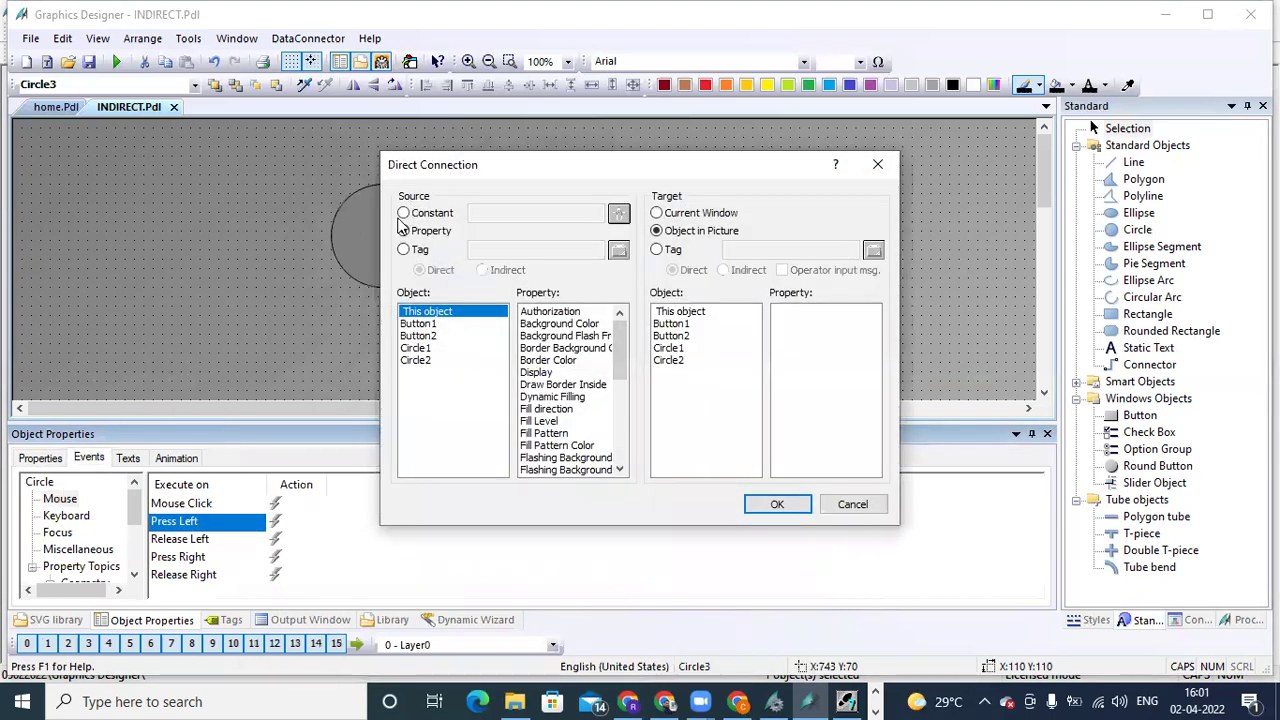
pyautogui.click(404, 214)
pyautogui.write('M3')
pyautogui.click(657, 249)
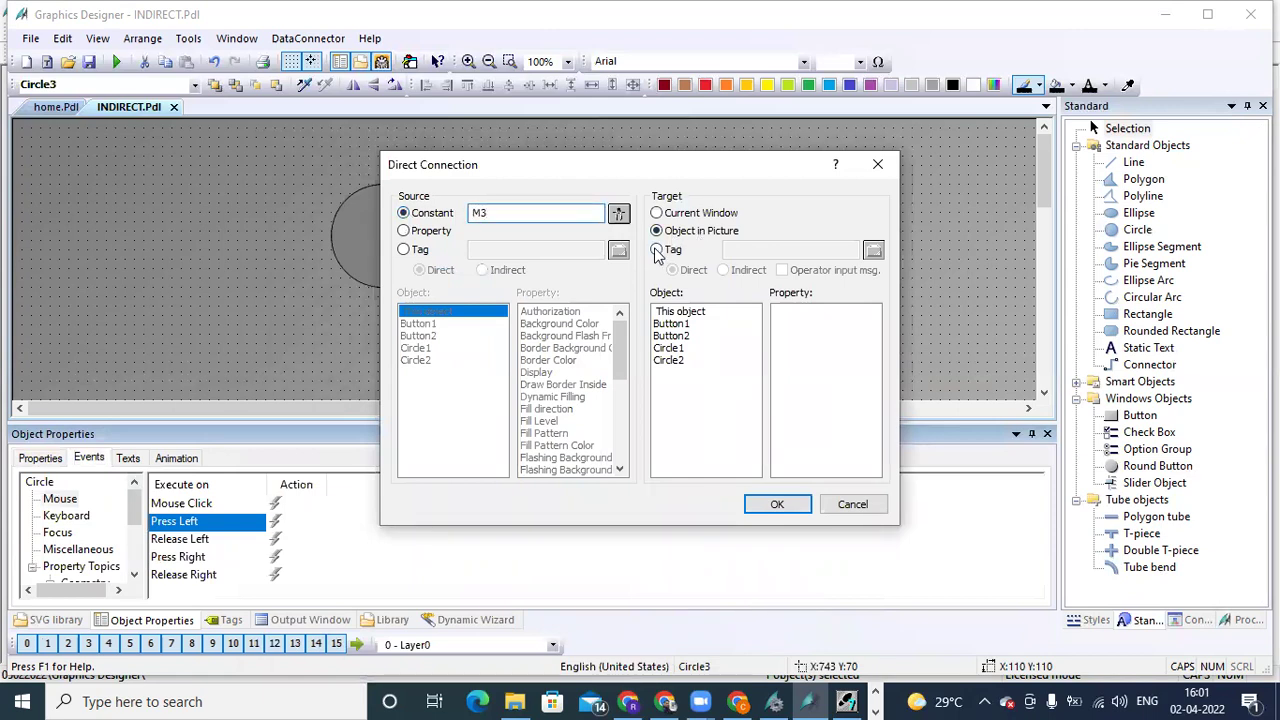
pyautogui.click(873, 250)
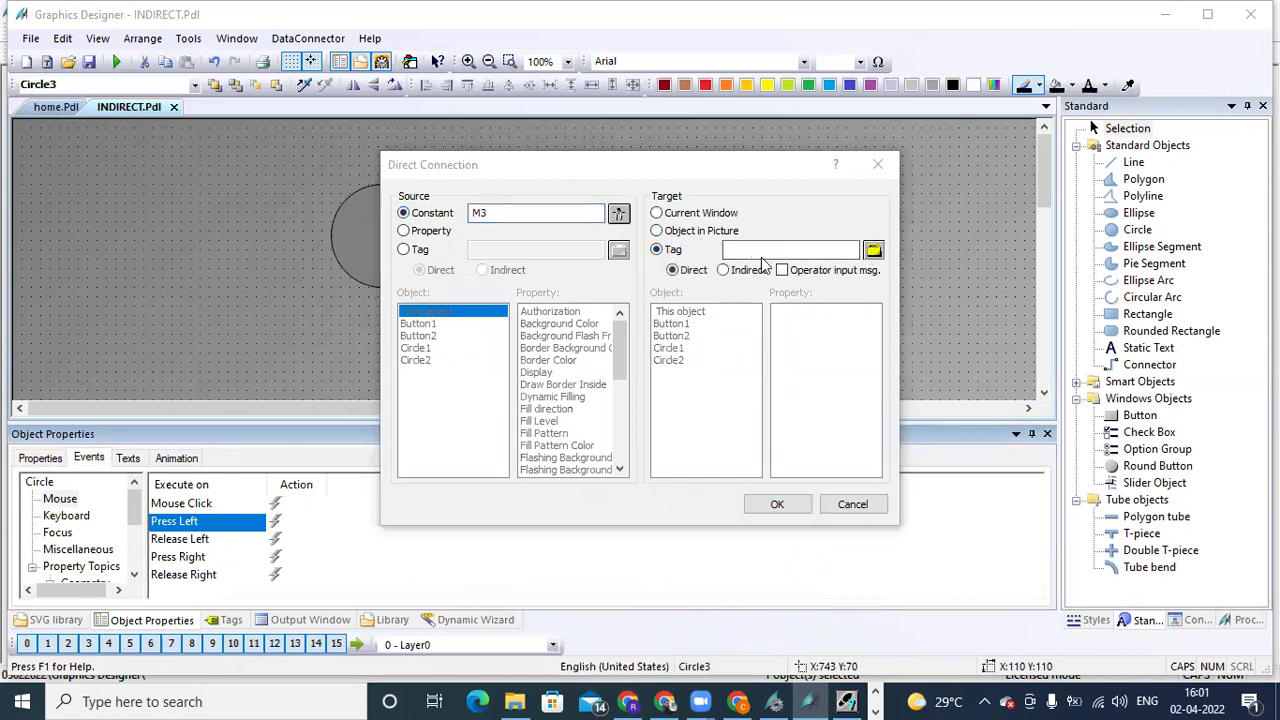
pyautogui.click(630, 240)
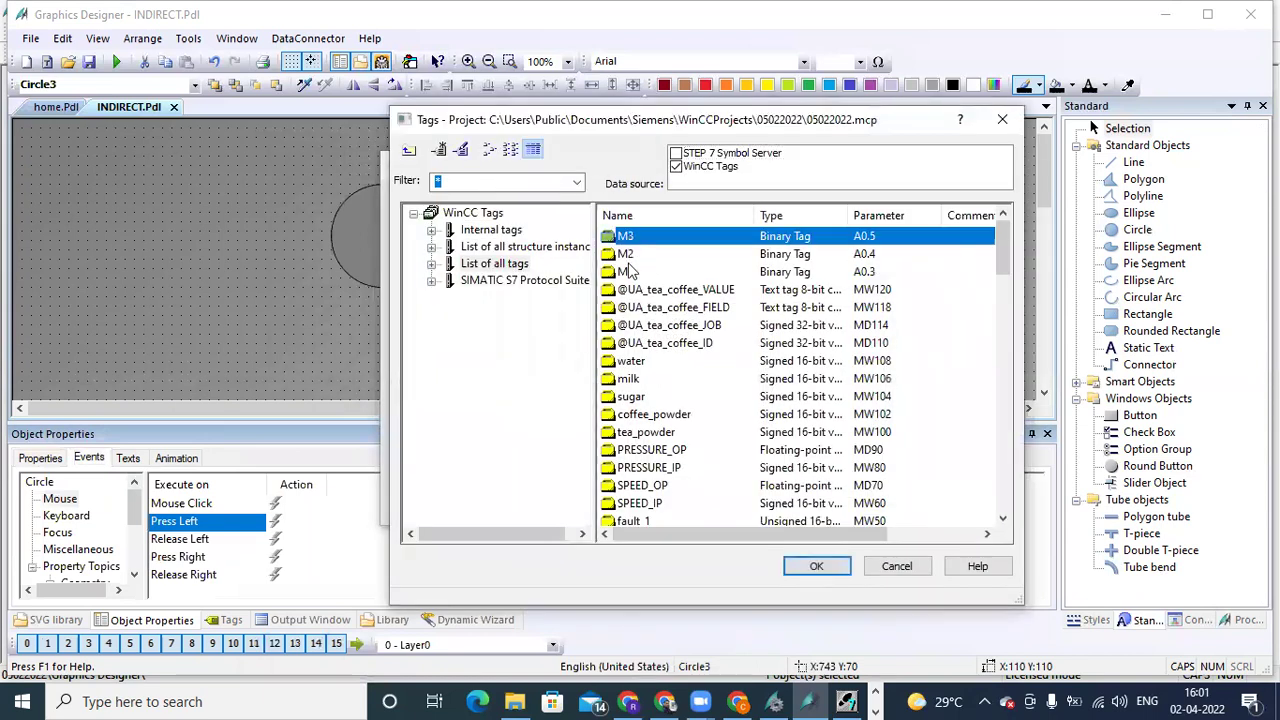
pyautogui.press('Down')
pyautogui.press('Down')
pyautogui.press('Down')
pyautogui.press('Down')
pyautogui.press('Down')
pyautogui.press('Down')
pyautogui.press('Down')
pyautogui.press('Down')
pyautogui.press('Down')
pyautogui.press('Down')
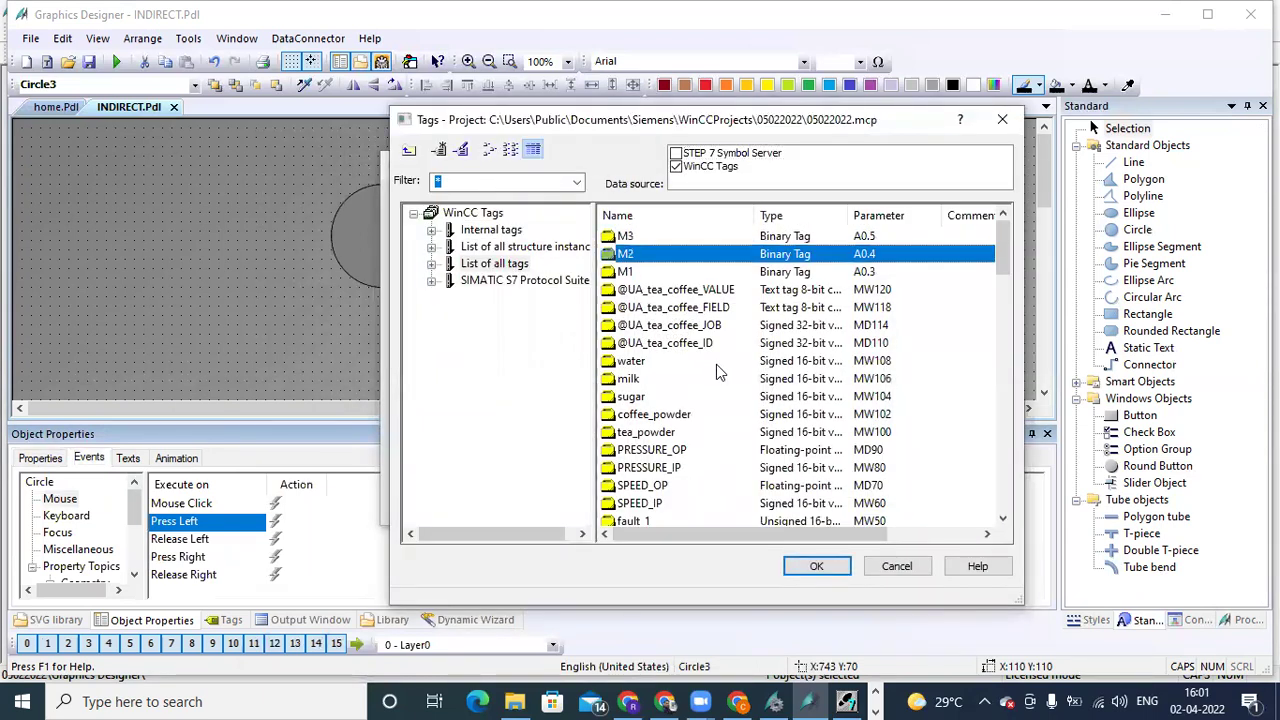
pyautogui.press('Down')
pyautogui.press('Down')
pyautogui.press('Down')
pyautogui.press('Down')
pyautogui.press('Down')
pyautogui.press('Down')
pyautogui.press('Down')
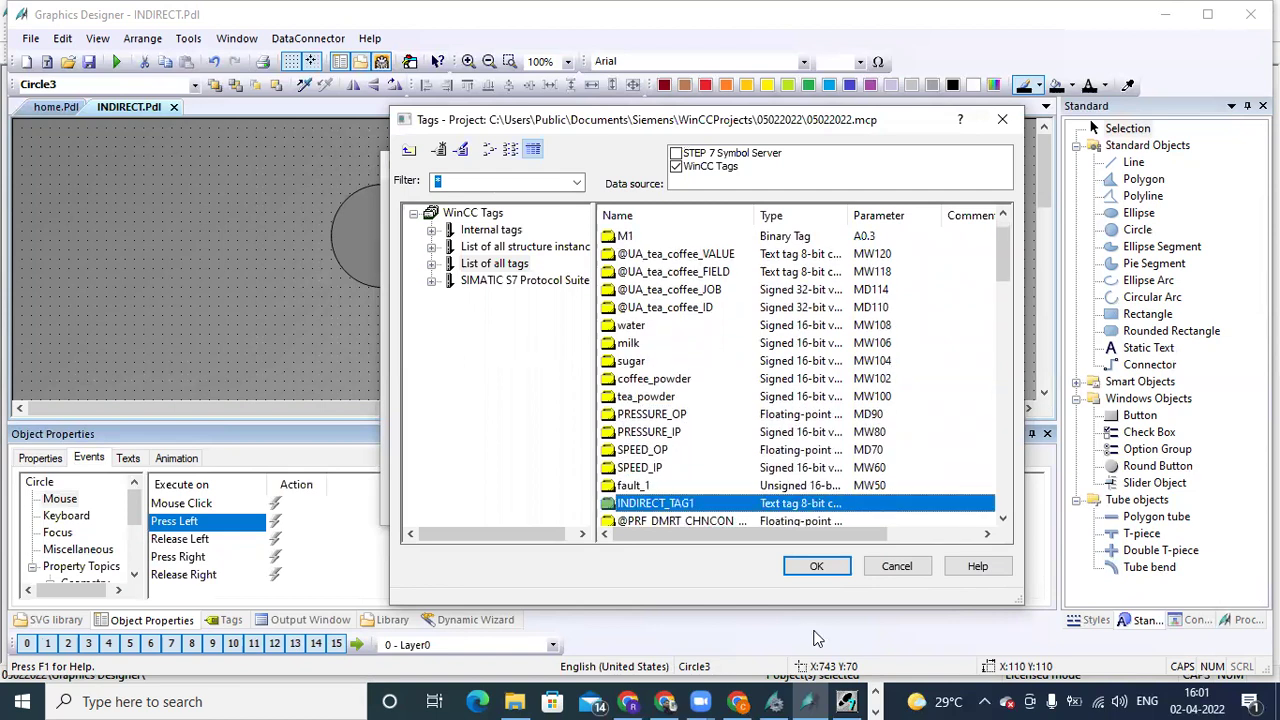
pyautogui.click(818, 567)
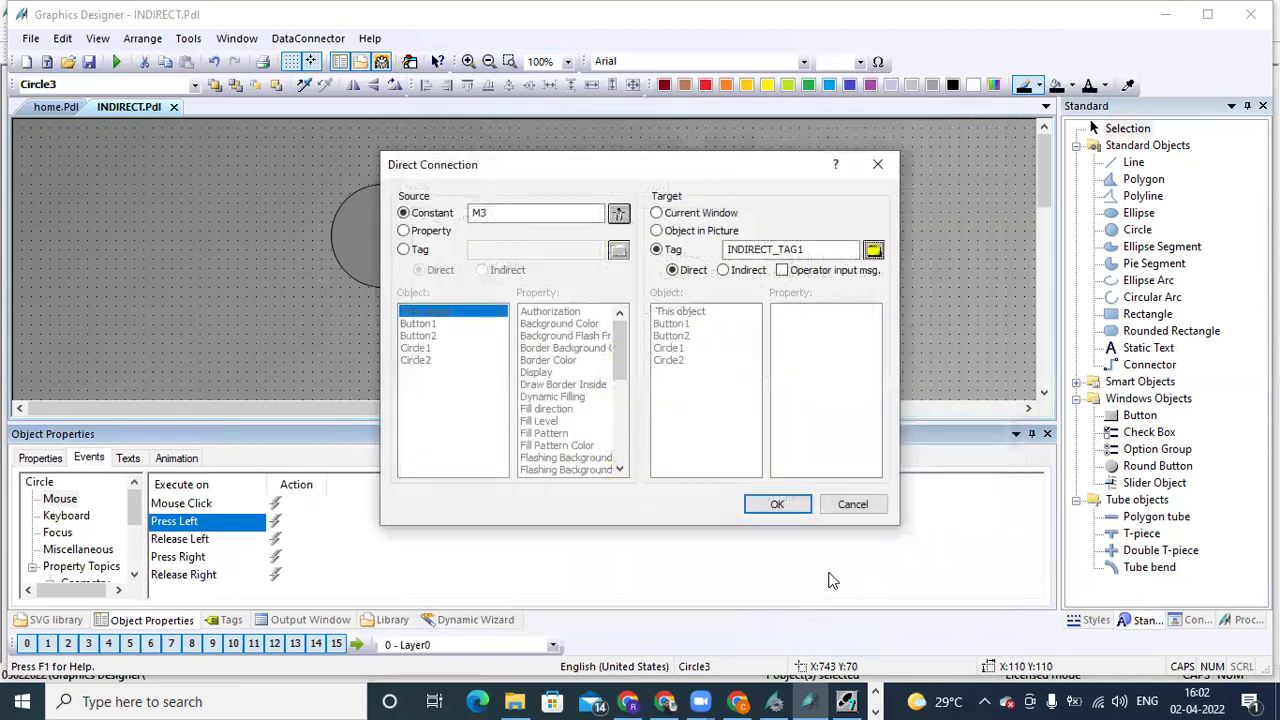
pyautogui.click(785, 505)
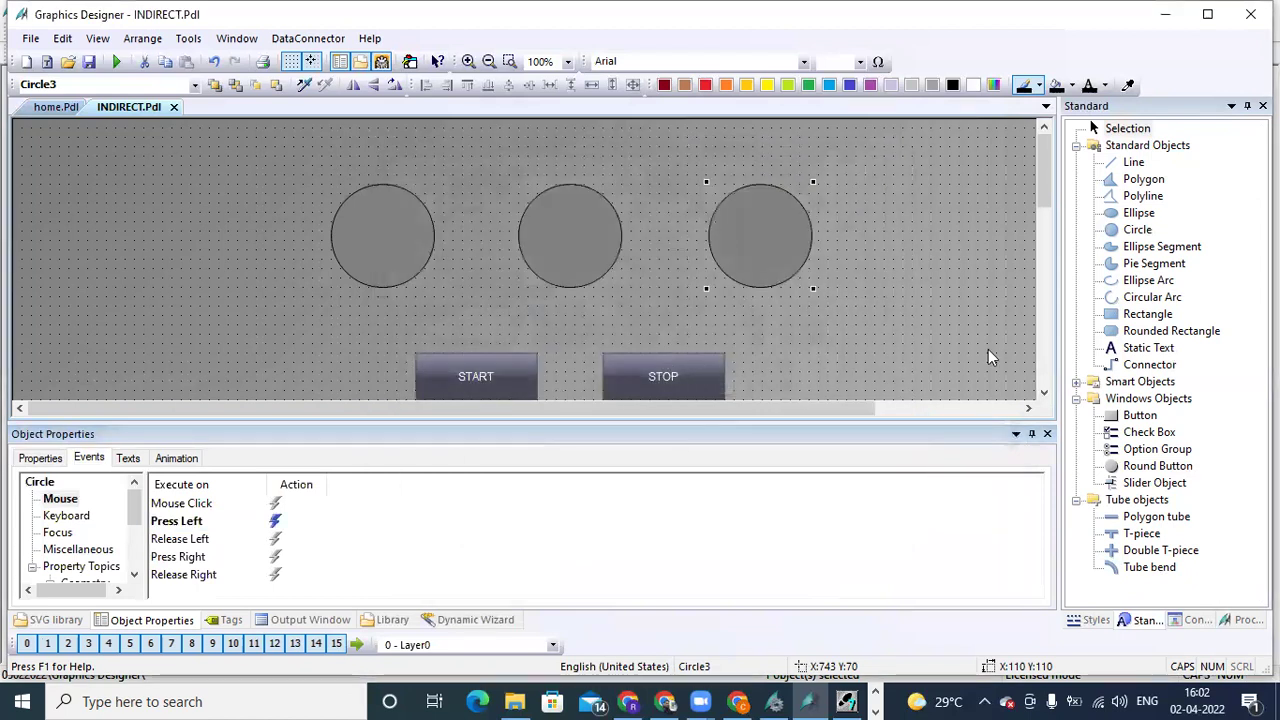
# - Select the START button's Press Left event, closing a mistakenly opened C script unchanged
pyautogui.click(1044, 393)
pyautogui.click(1044, 393)
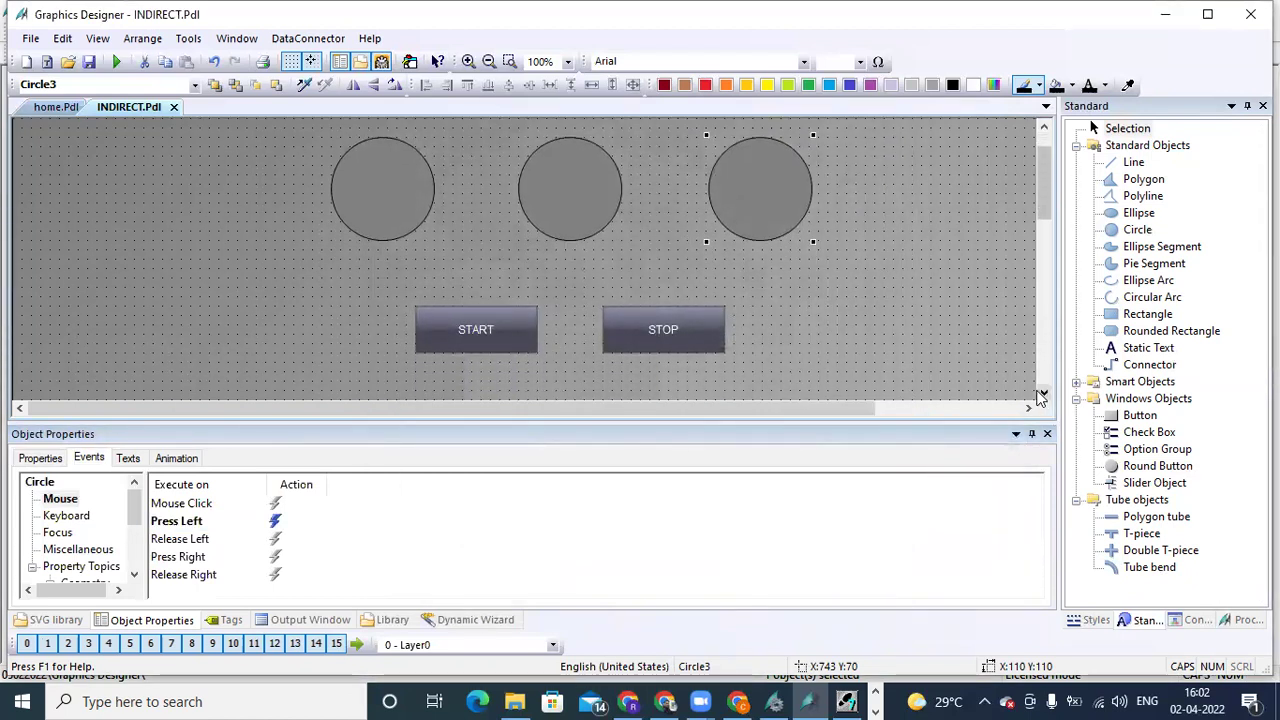
pyautogui.click(493, 326)
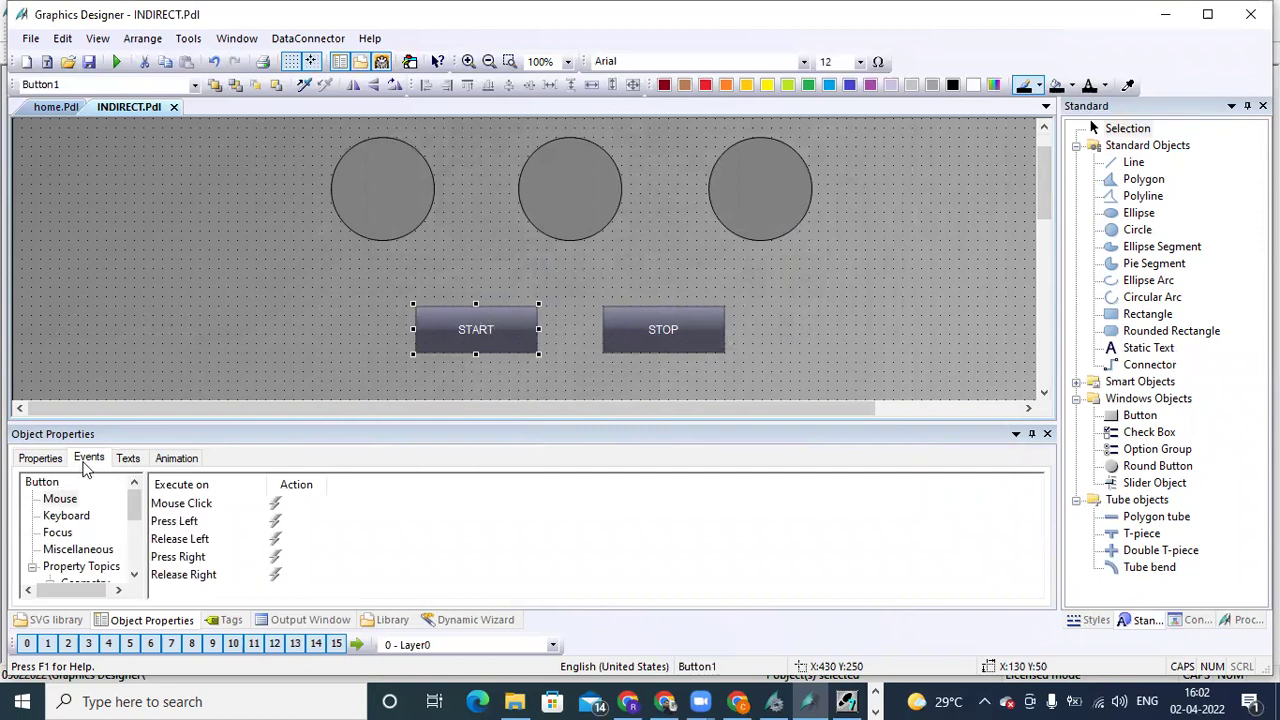
pyautogui.click(59, 499)
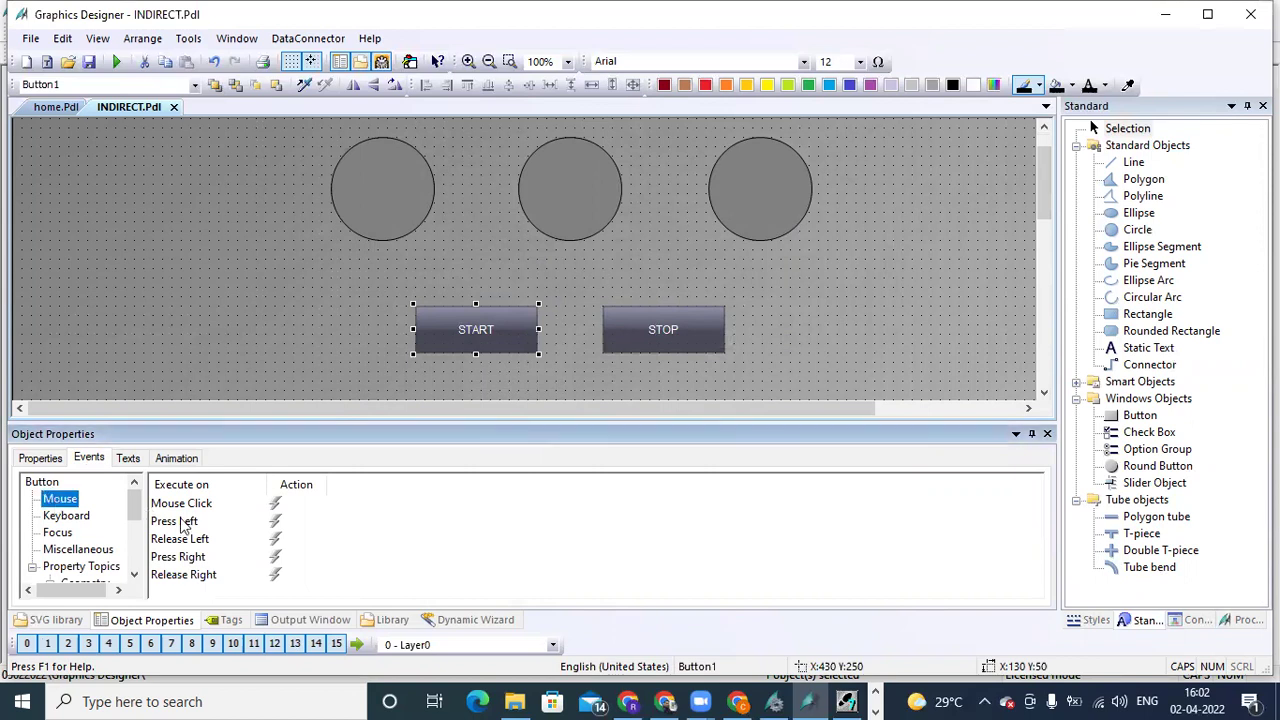
pyautogui.rightClick(276, 524)
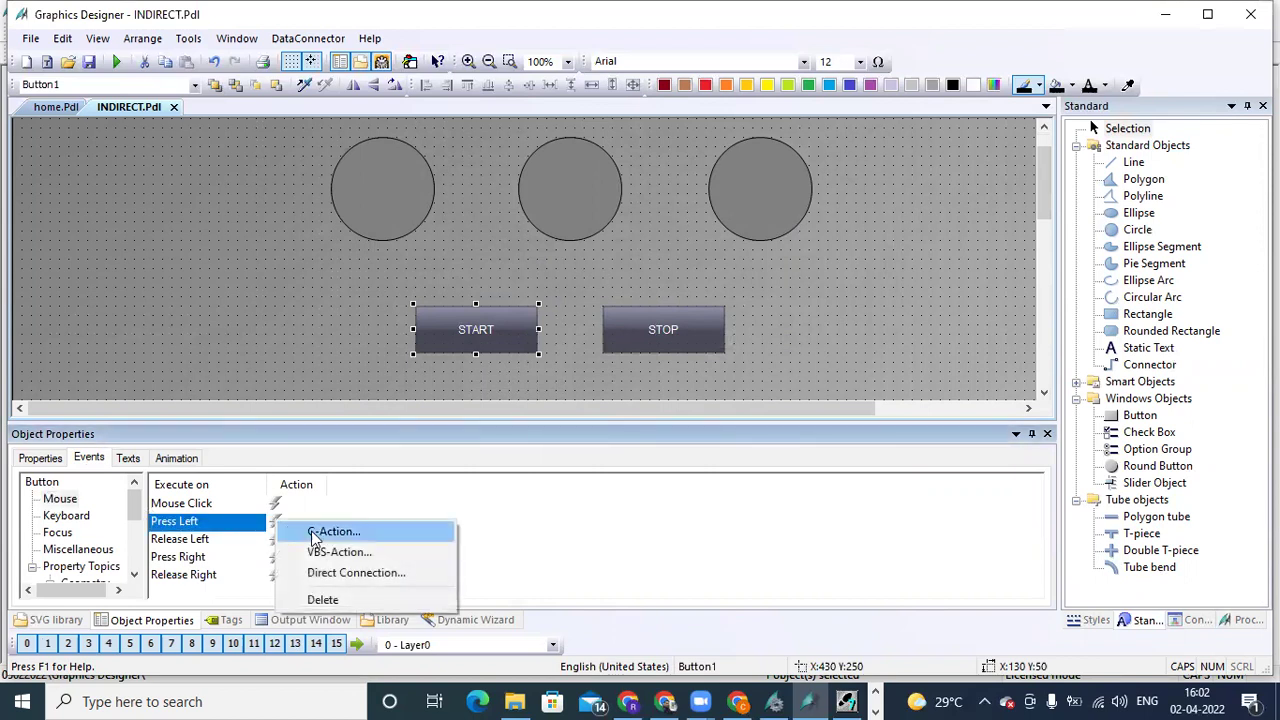
pyautogui.click(322, 532)
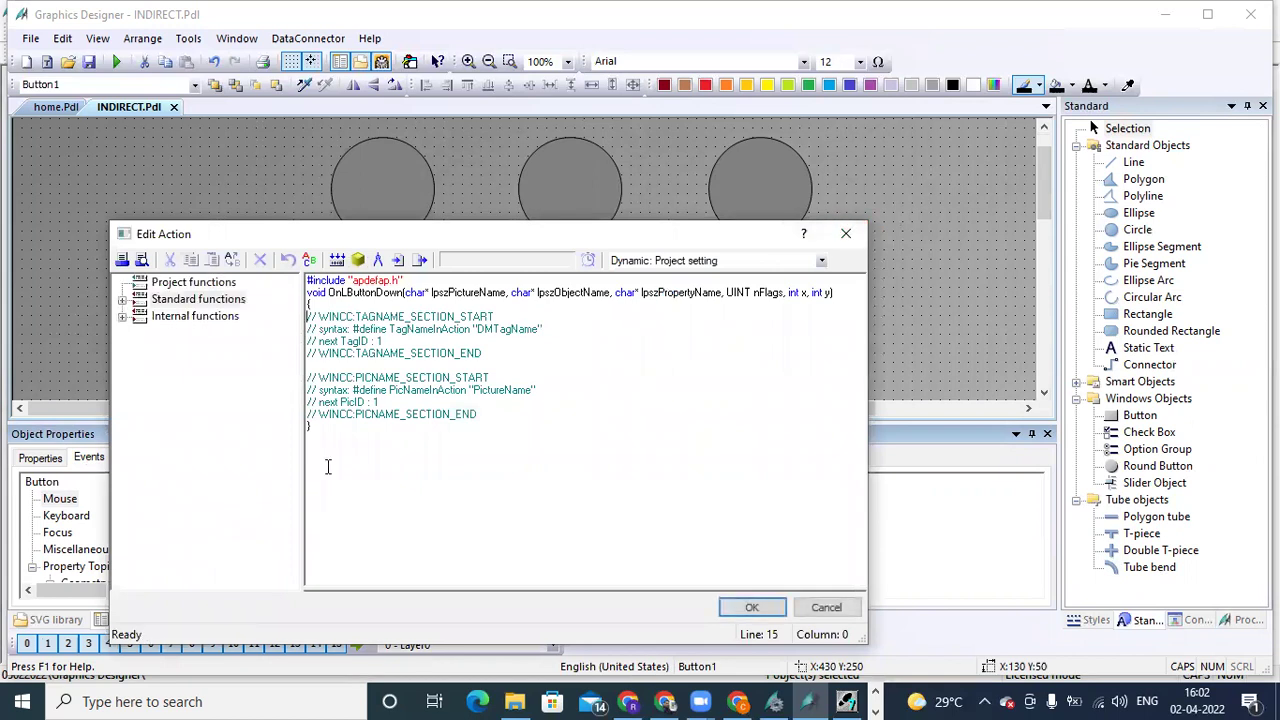
pyautogui.click(845, 233)
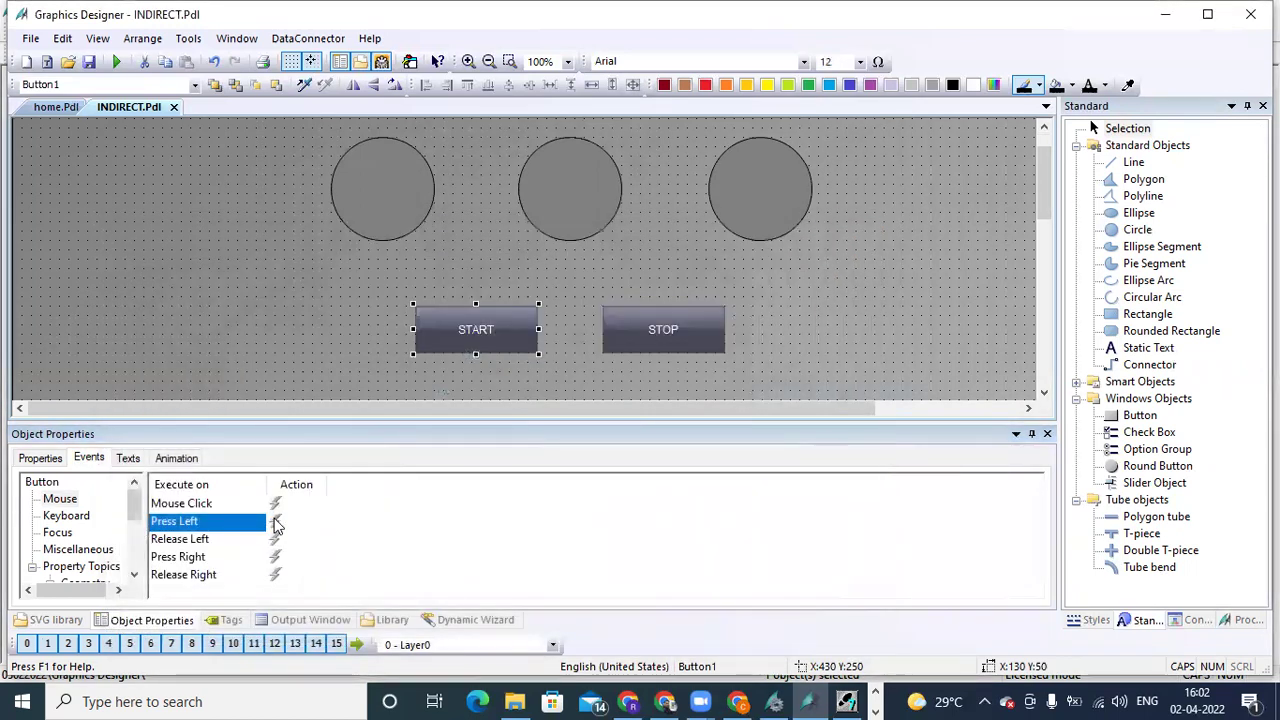
# - Add a direct connection writing constant 1 indirectly through tag INDIRECT_TAG1
pyautogui.rightClick(275, 521)
pyautogui.click(340, 573)
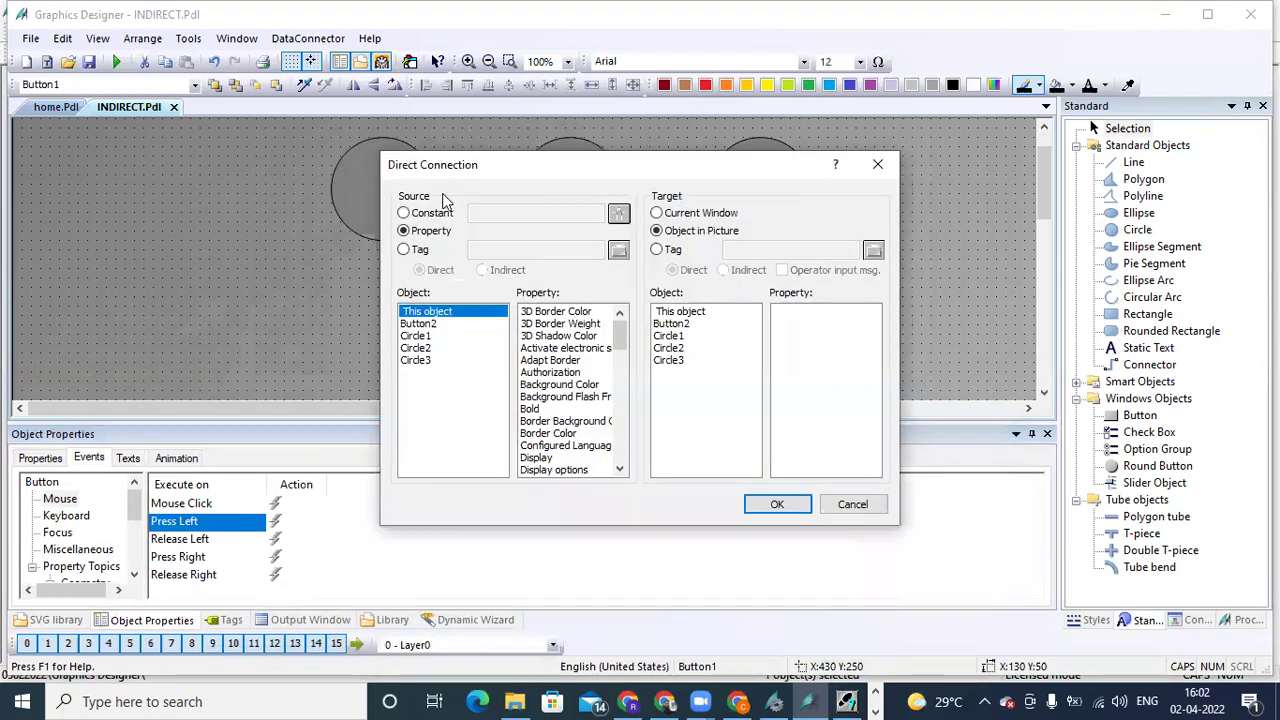
pyautogui.click(405, 214)
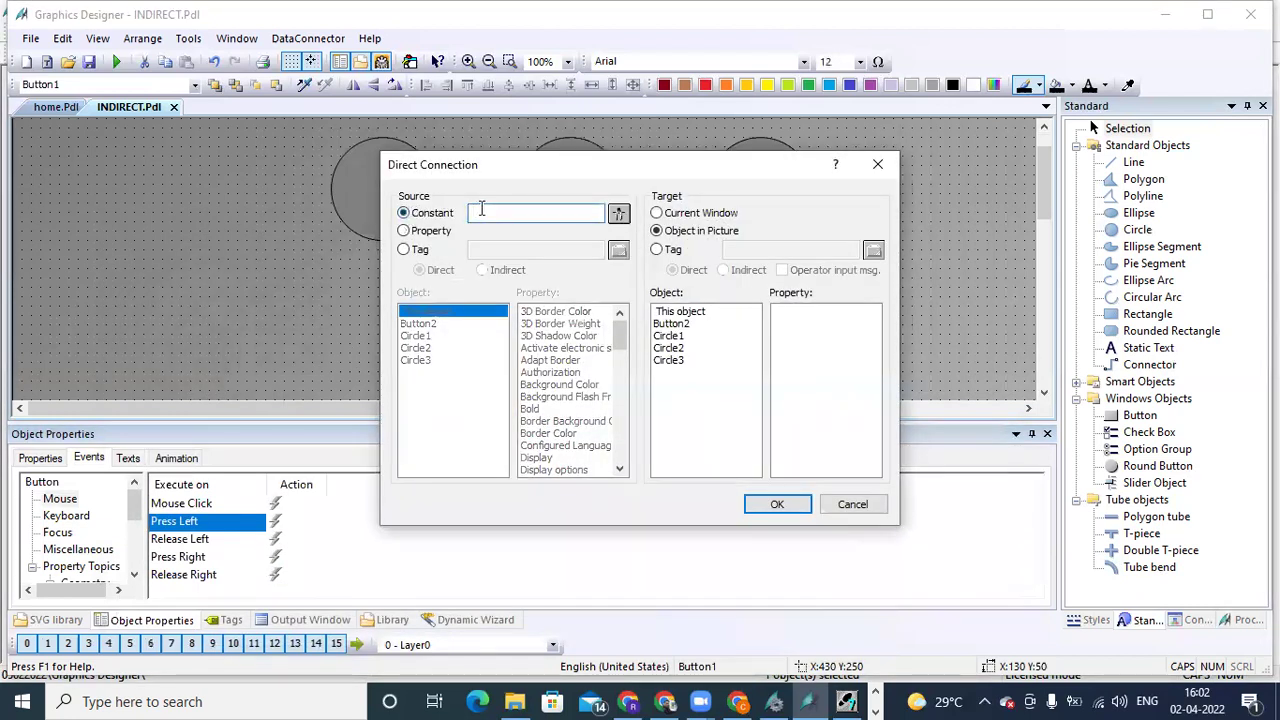
pyautogui.click(656, 250)
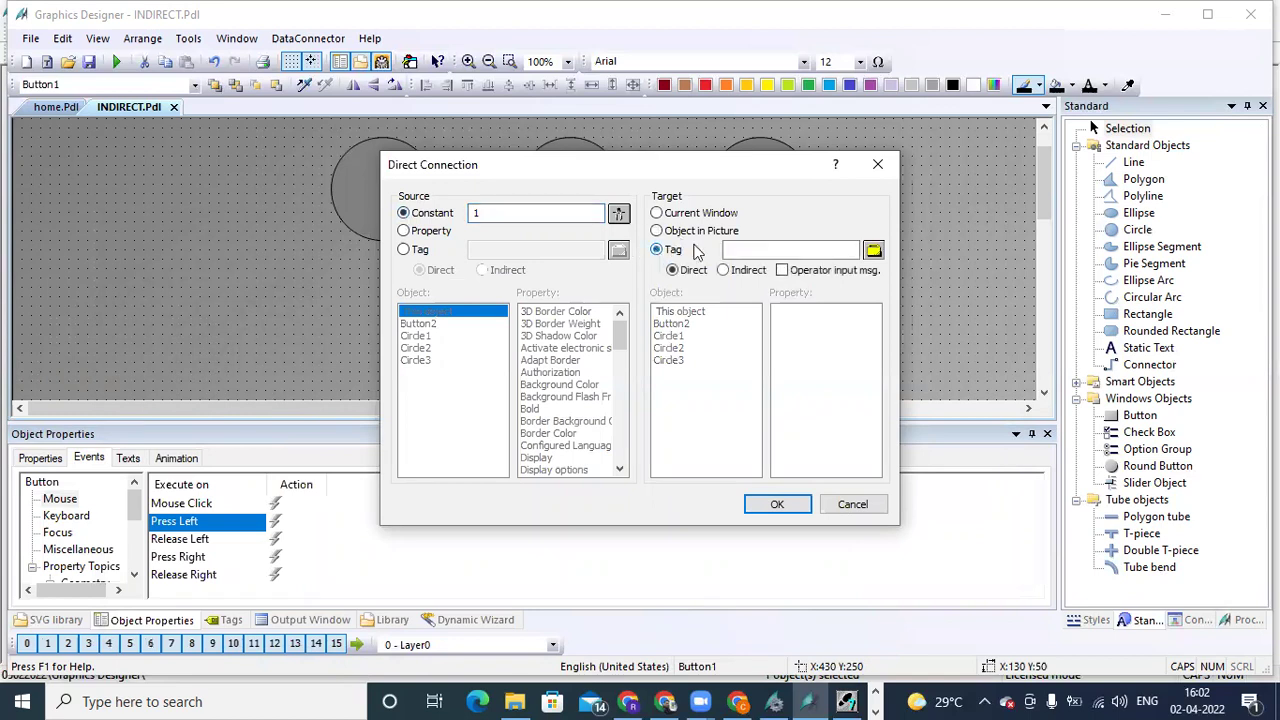
pyautogui.click(873, 249)
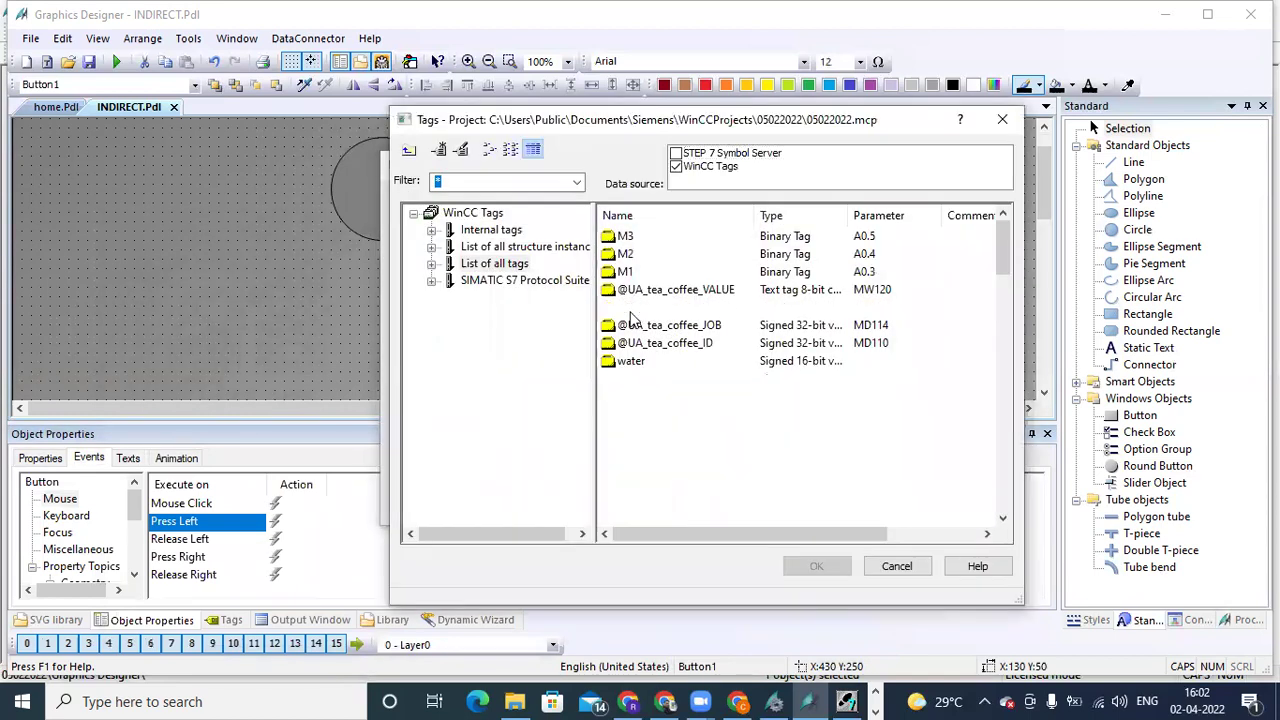
pyautogui.click(631, 311)
pyautogui.press('Down')
pyautogui.press('Down')
pyautogui.press('Down')
pyautogui.press('Down')
pyautogui.press('Down')
pyautogui.press('Down')
pyautogui.press('Down')
pyautogui.press('Down')
pyautogui.press('Down')
pyautogui.press('Down')
pyautogui.press('Down')
pyautogui.press('Down')
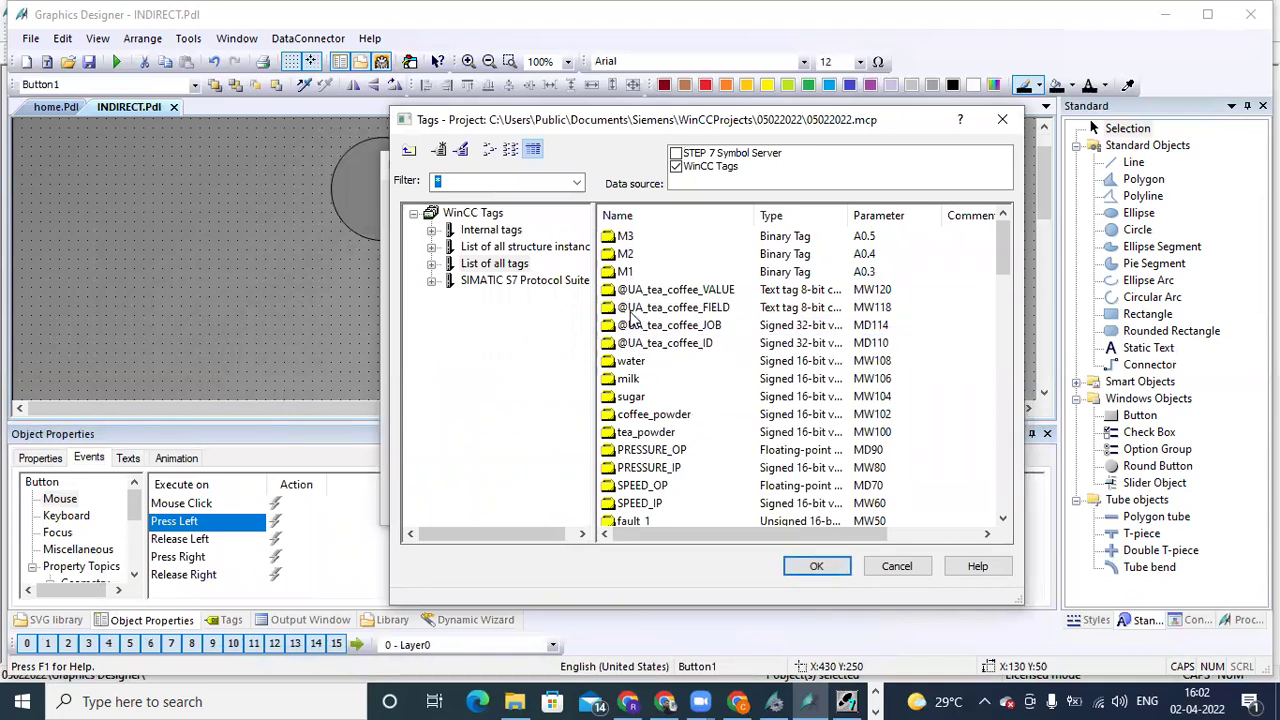
pyautogui.press('Down')
pyautogui.press('Down')
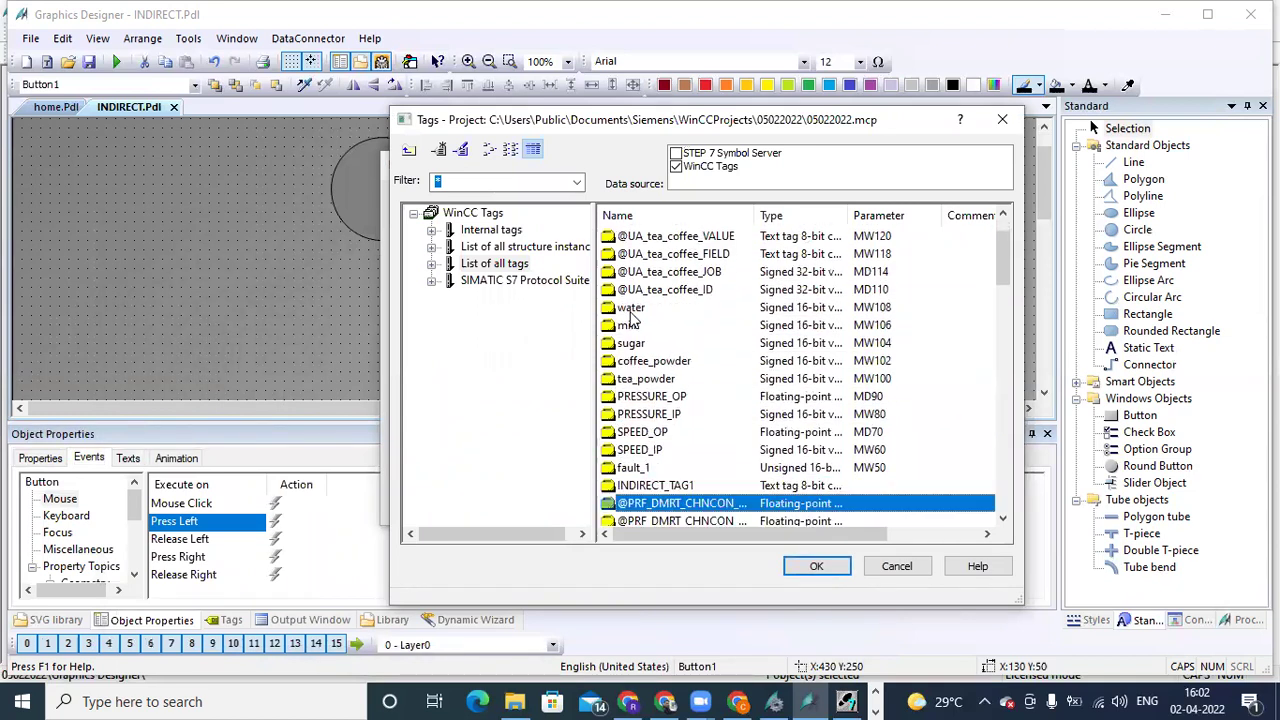
pyautogui.click(642, 487)
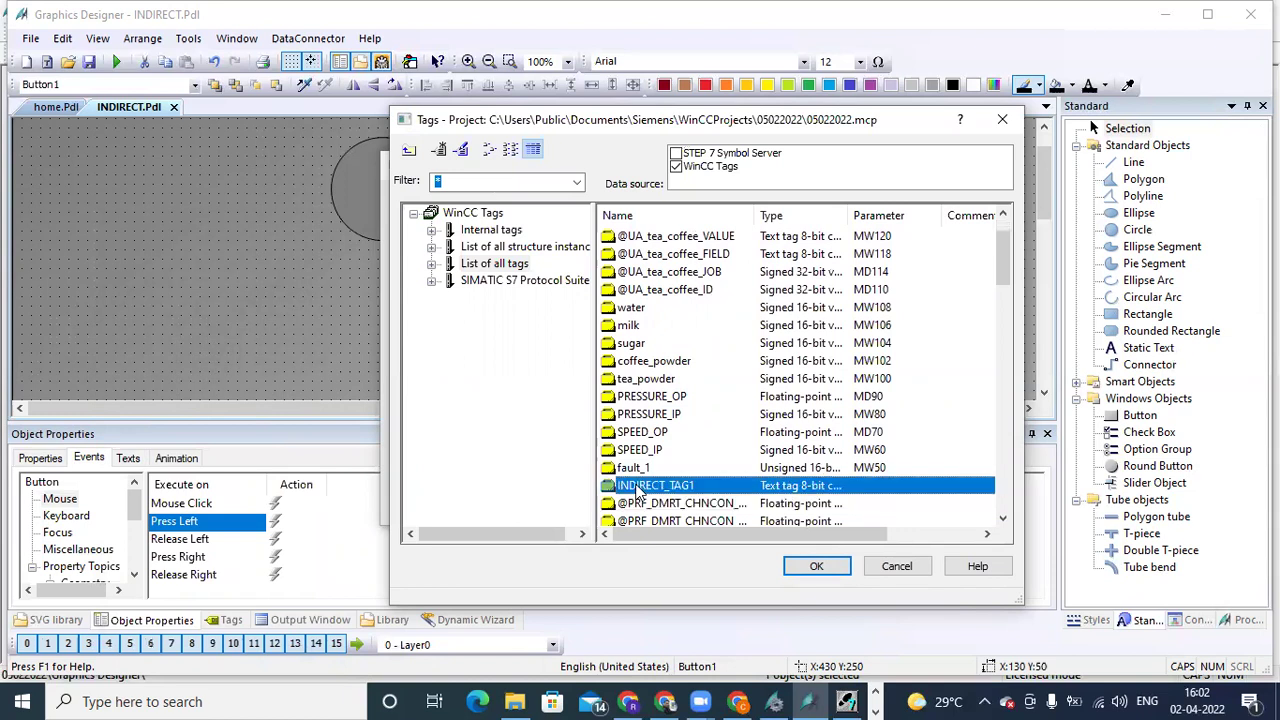
pyautogui.click(813, 566)
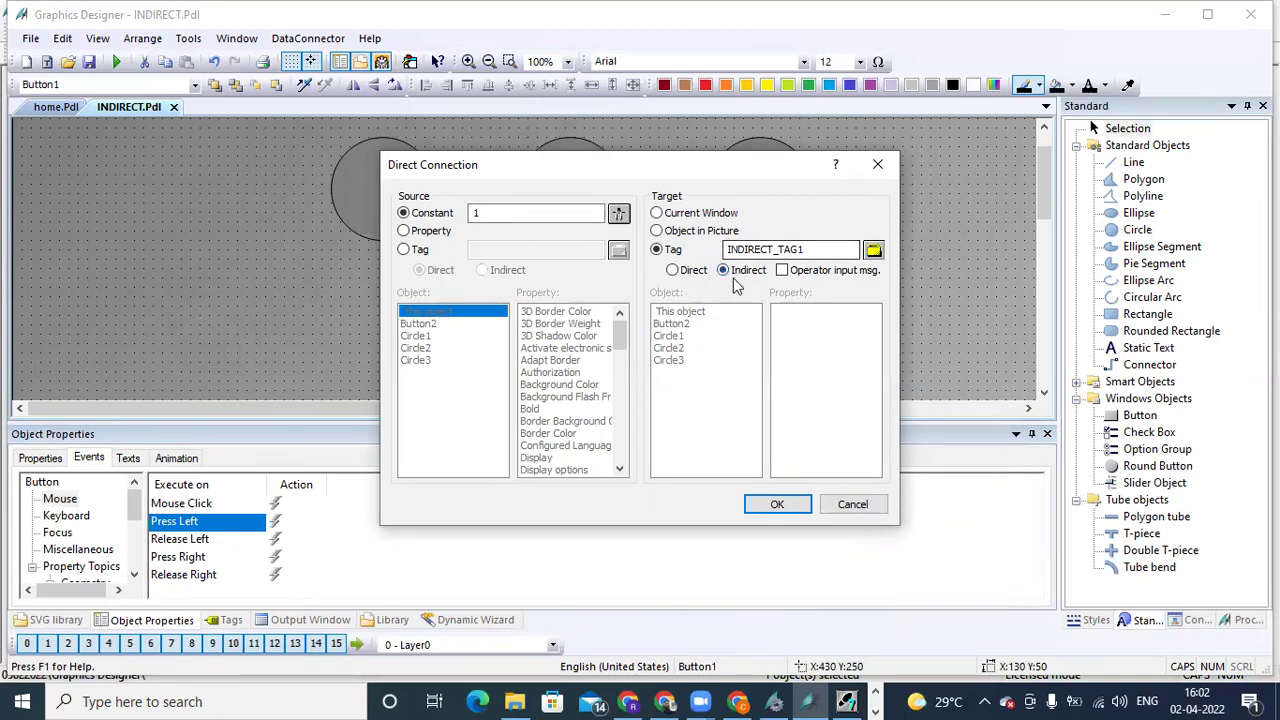
pyautogui.click(777, 504)
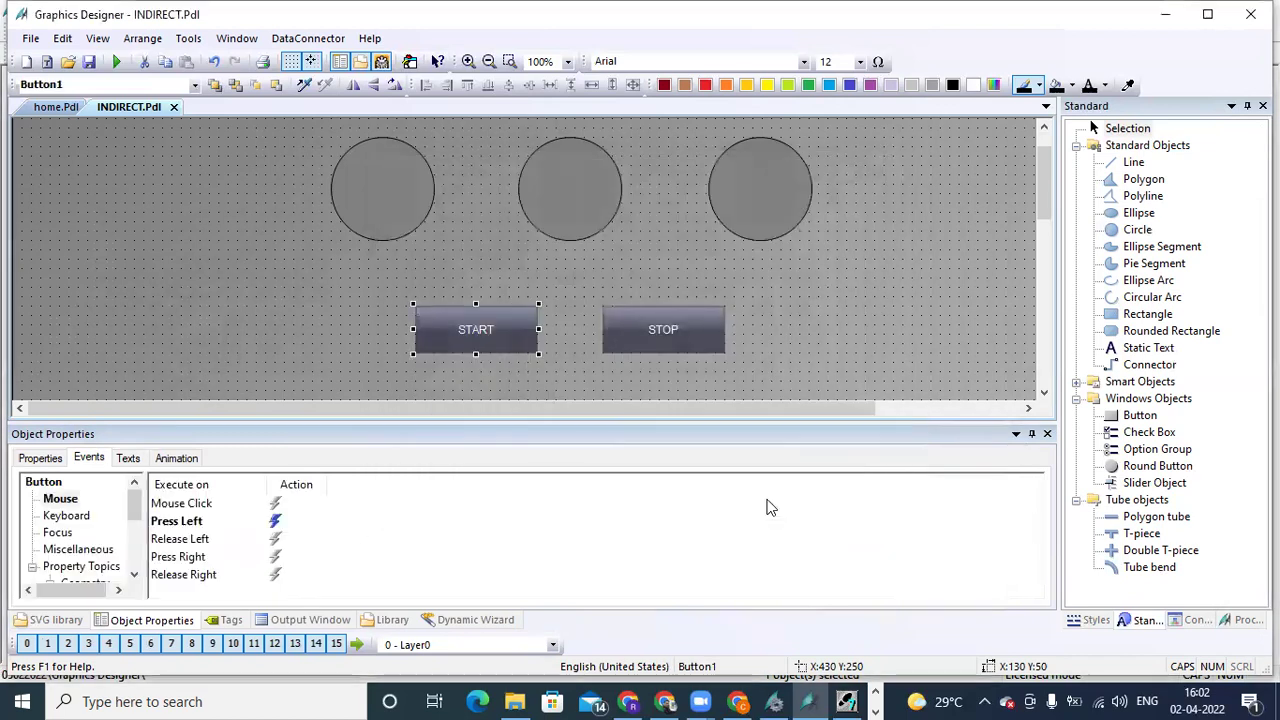
# - Start a direct connection on STOP's Press Left event with constant 0 as source
pyautogui.click(662, 333)
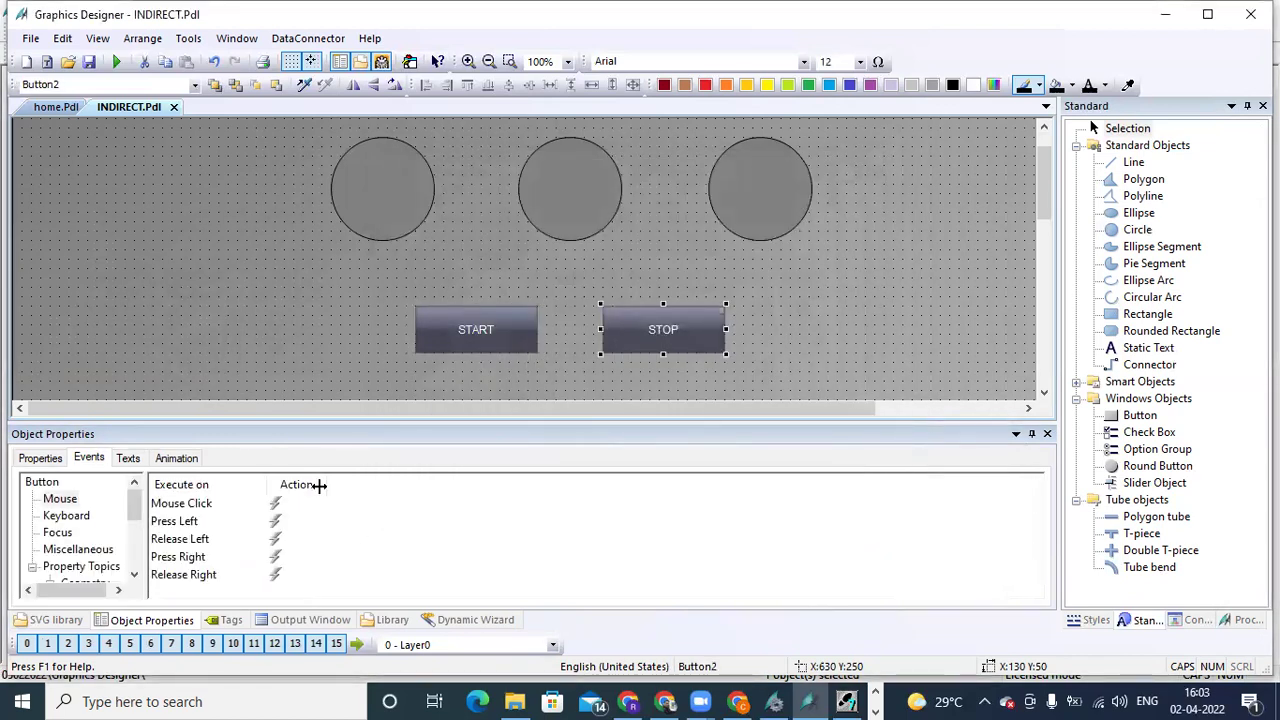
pyautogui.click(275, 528)
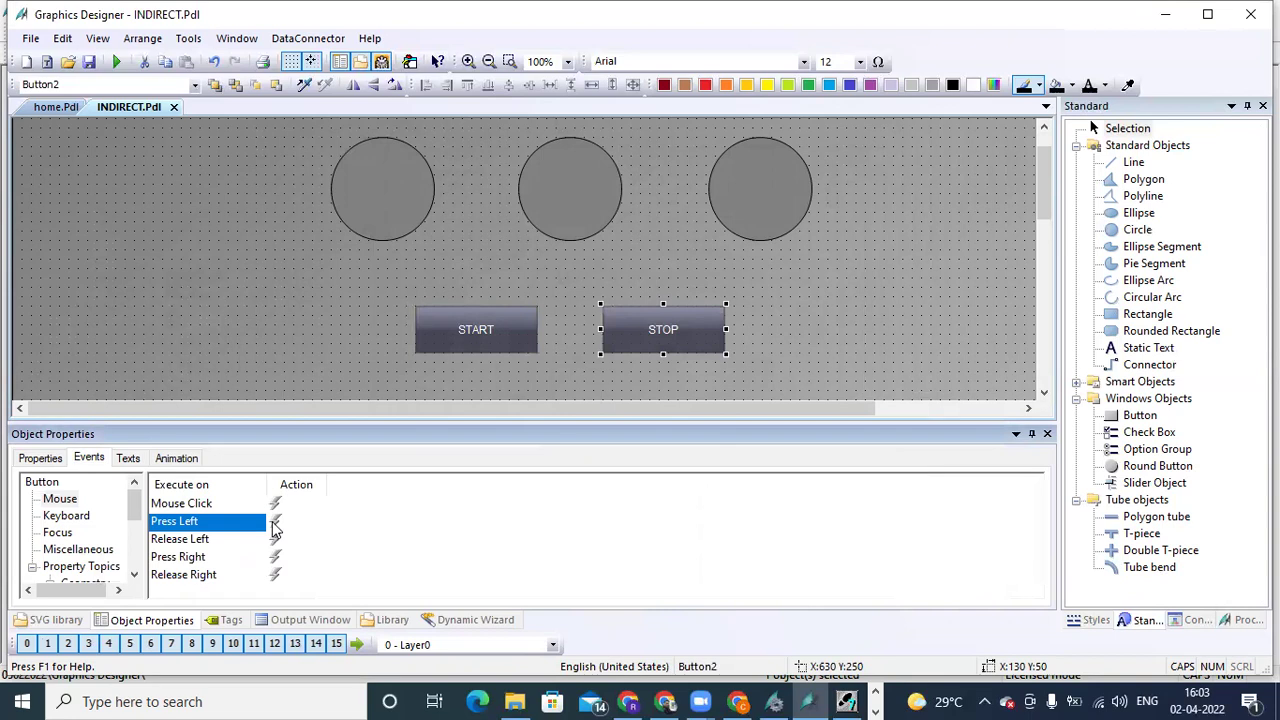
pyautogui.rightClick(275, 528)
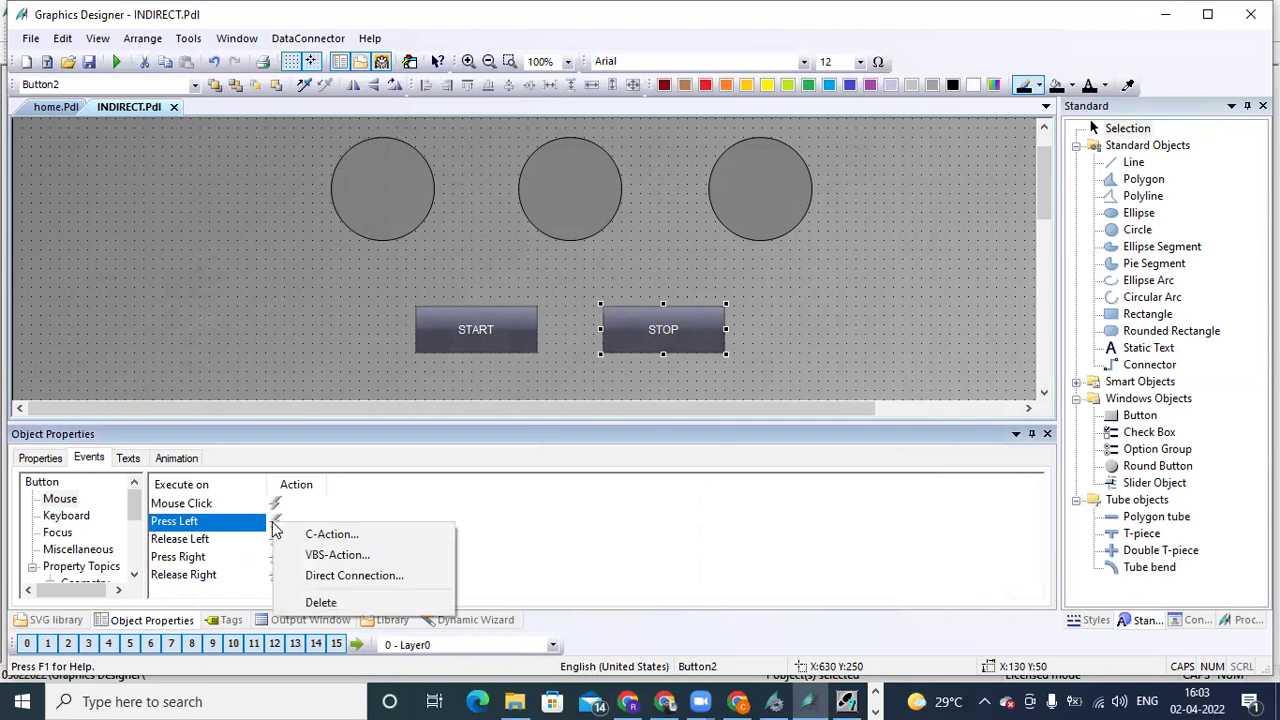
pyautogui.click(345, 576)
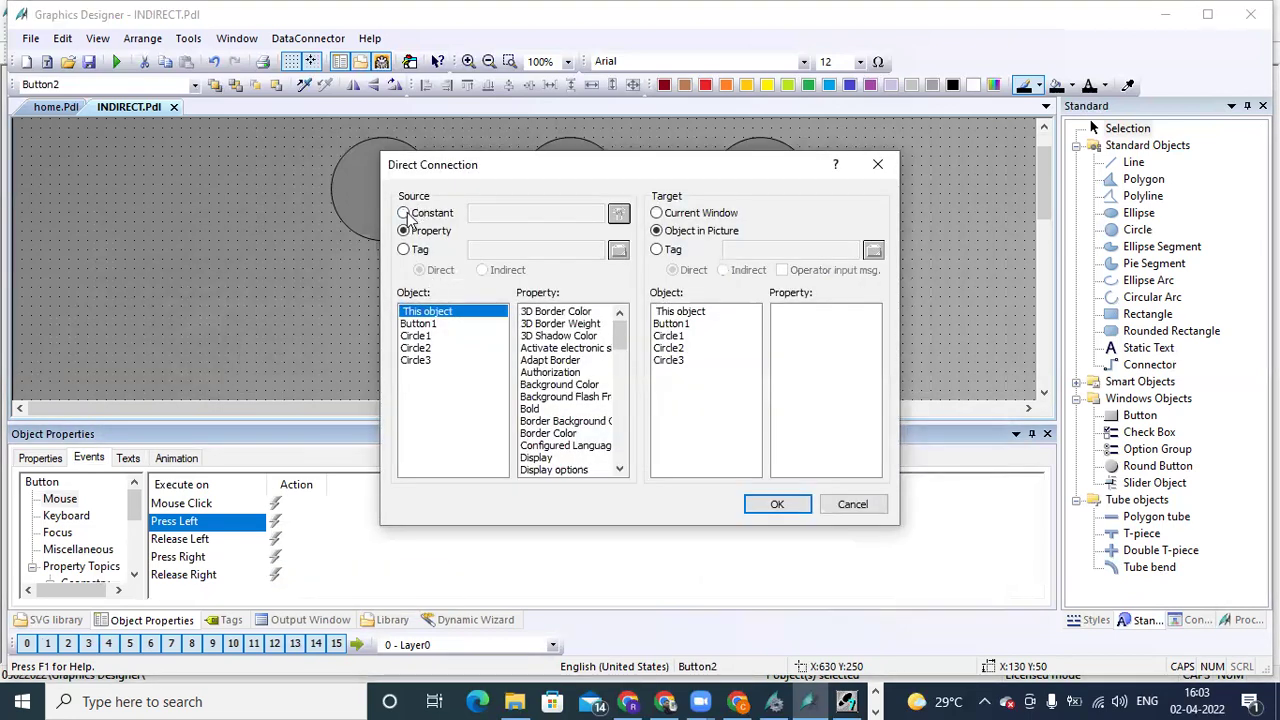
pyautogui.click(405, 214)
pyautogui.write('0')
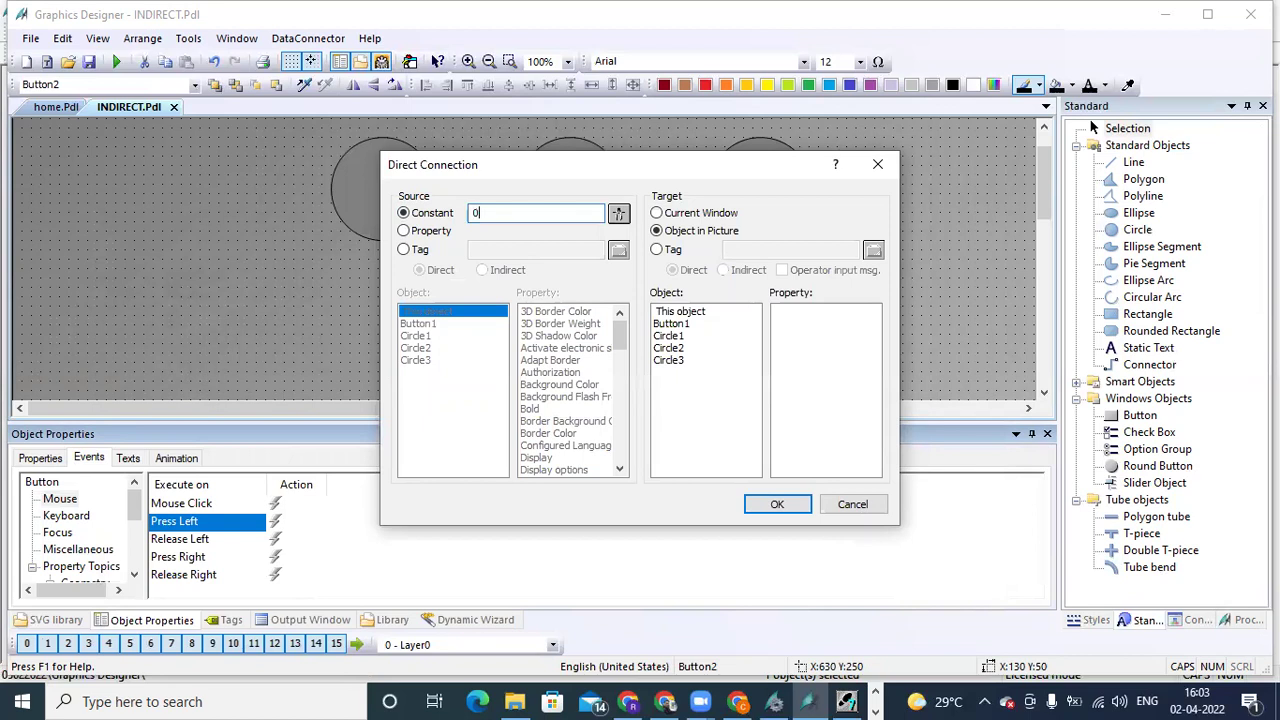
# - Write the 0 indirectly through INDIRECT_TAG1, confirm, and save the picture
pyautogui.click(657, 251)
pyautogui.click(873, 249)
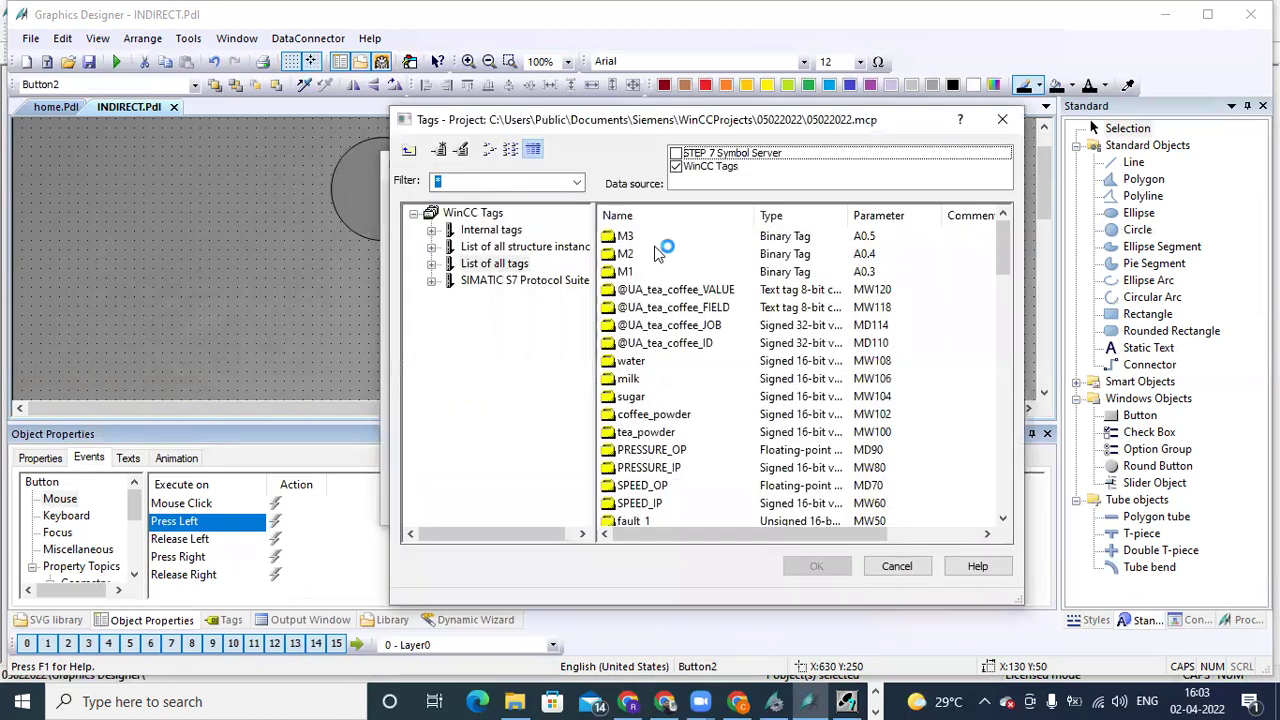
pyautogui.click(655, 343)
pyautogui.press('Down')
pyautogui.press('Down')
pyautogui.press('Down')
pyautogui.press('Down')
pyautogui.press('Down')
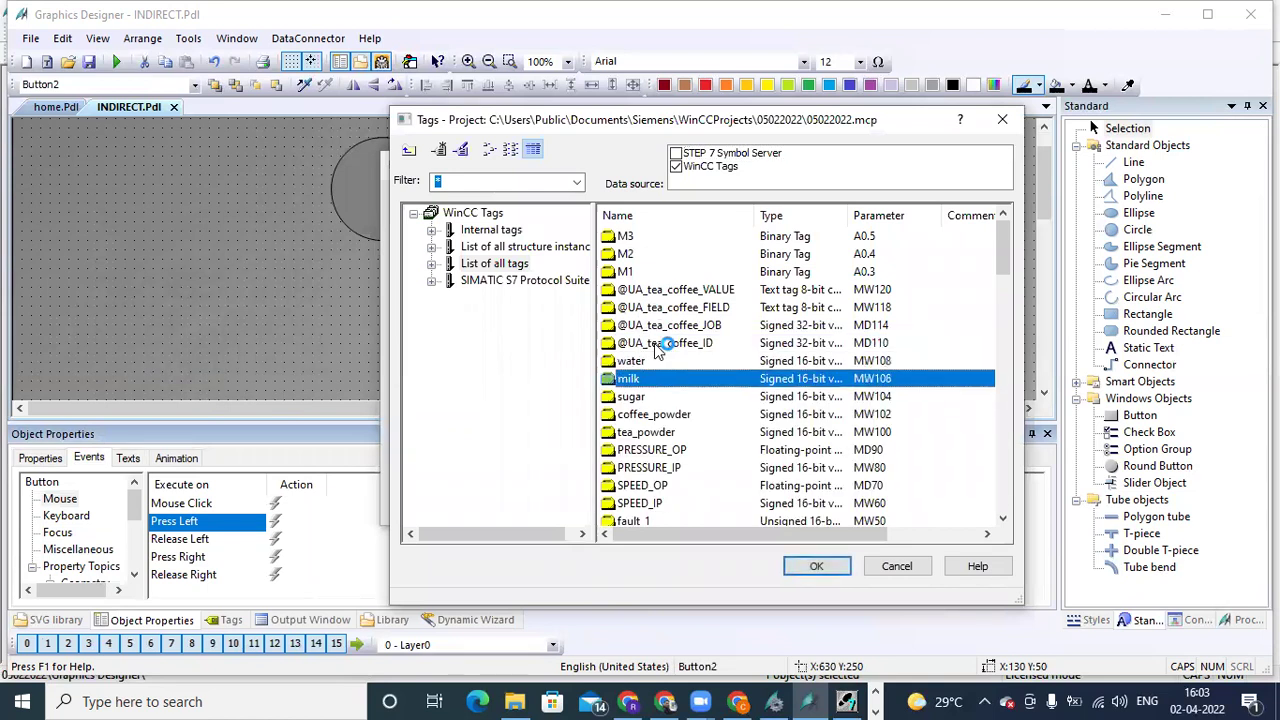
pyautogui.press('Down')
pyautogui.press('Down')
pyautogui.press('Down')
pyautogui.press('Down')
pyautogui.press('Down')
pyautogui.press('Down')
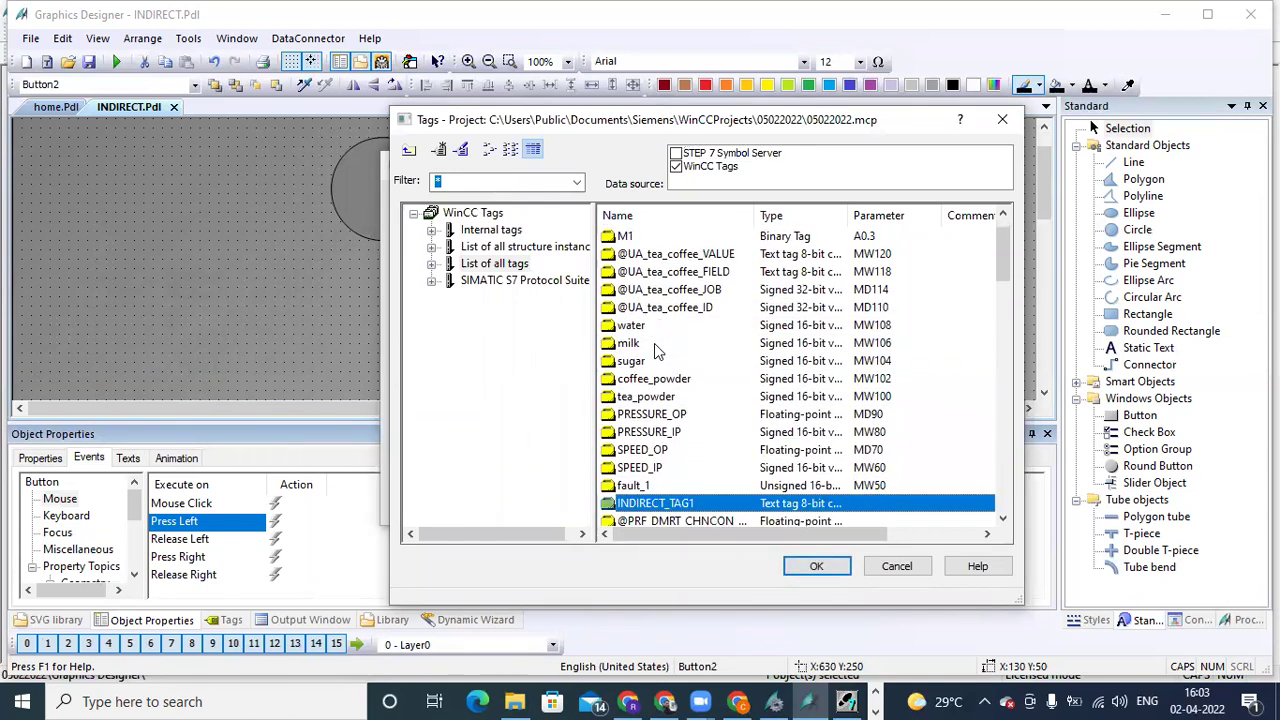
pyautogui.click(812, 566)
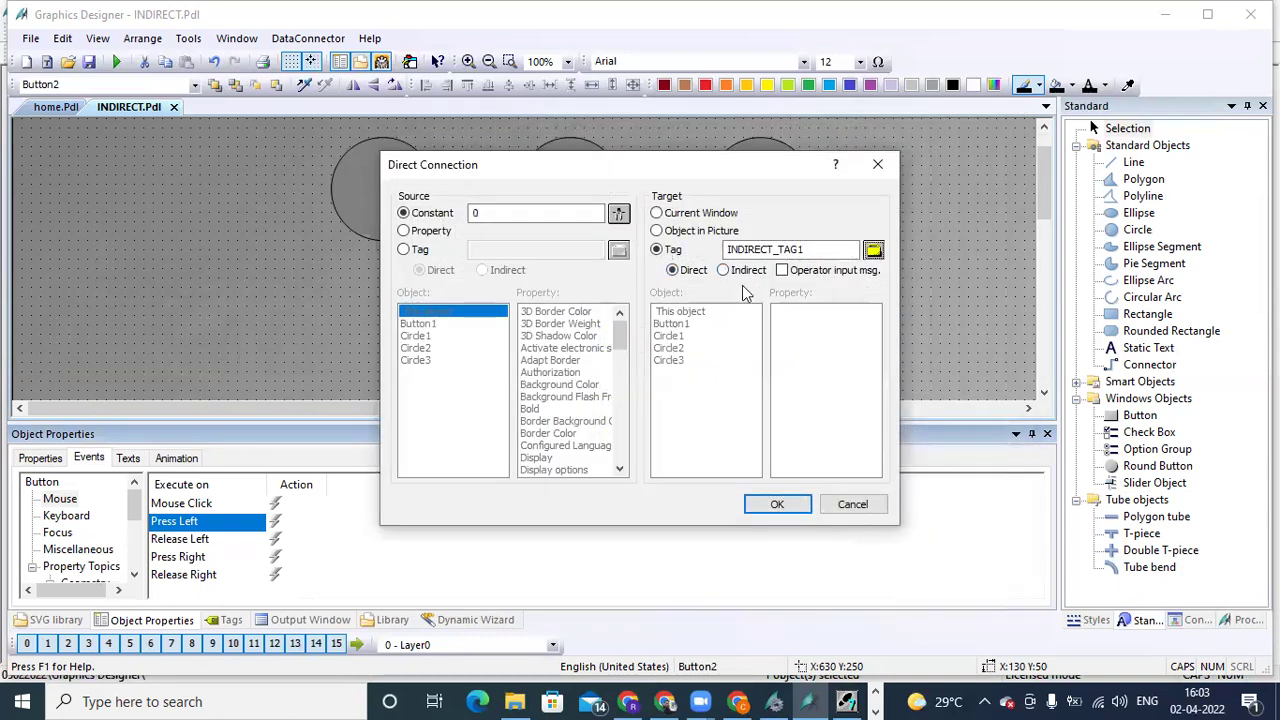
pyautogui.click(725, 272)
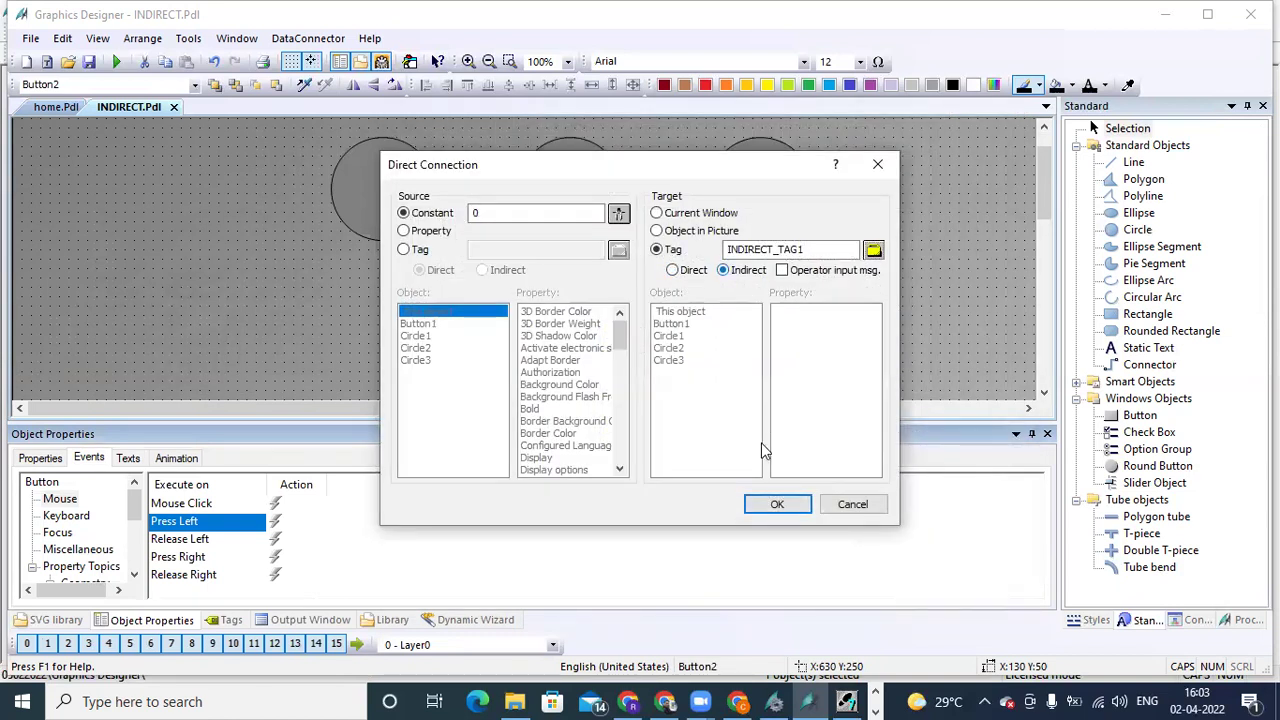
pyautogui.click(775, 505)
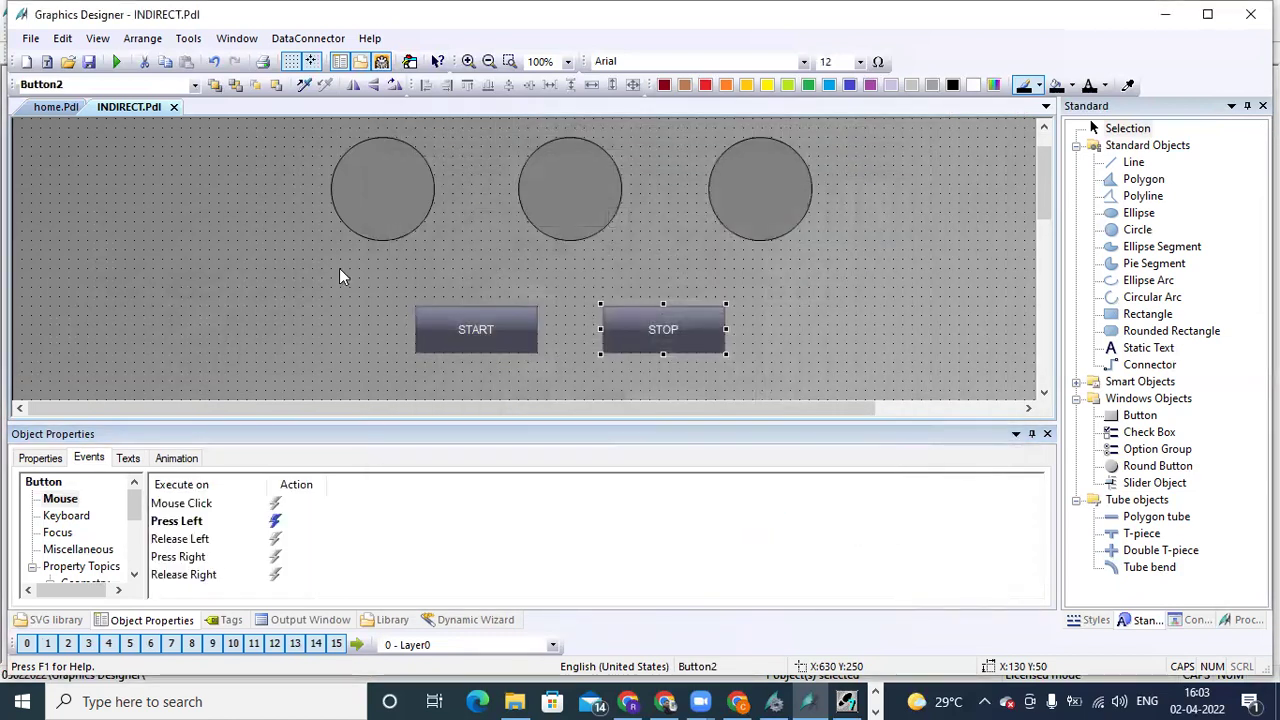
pyautogui.click(89, 63)
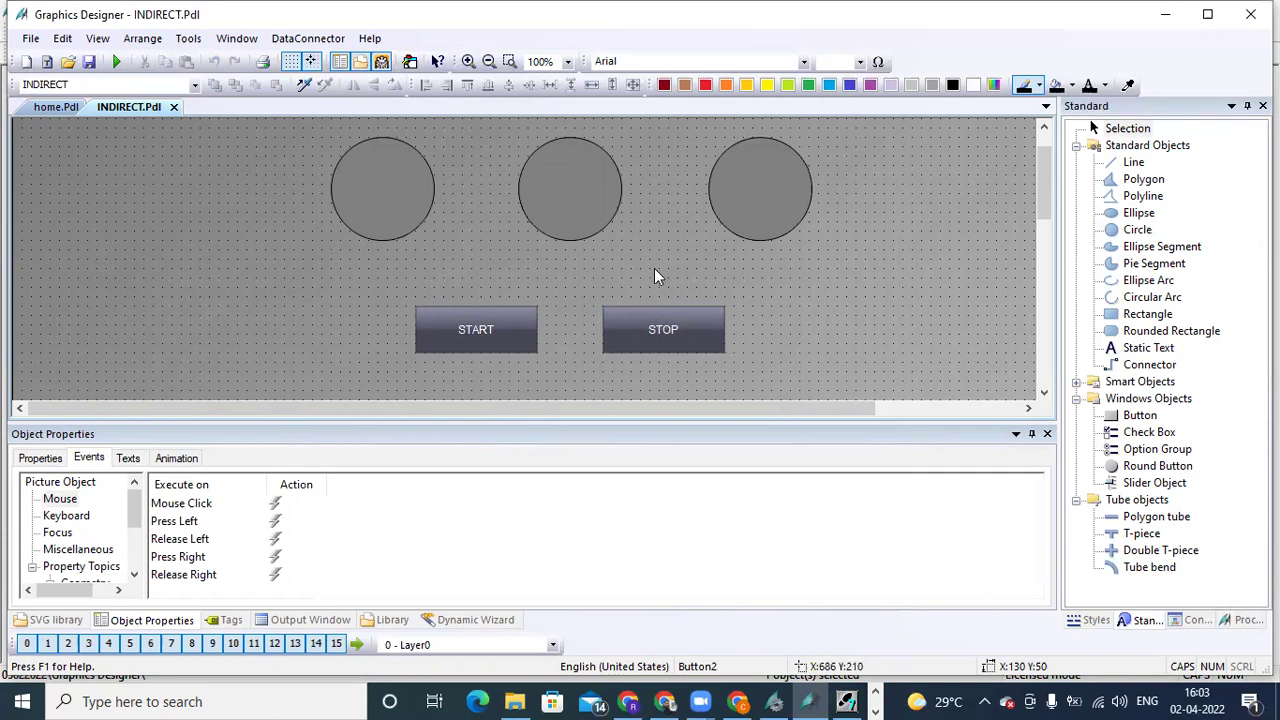
# - Draw a Static Text field between the START and STOP buttons
pyautogui.click(1146, 350)
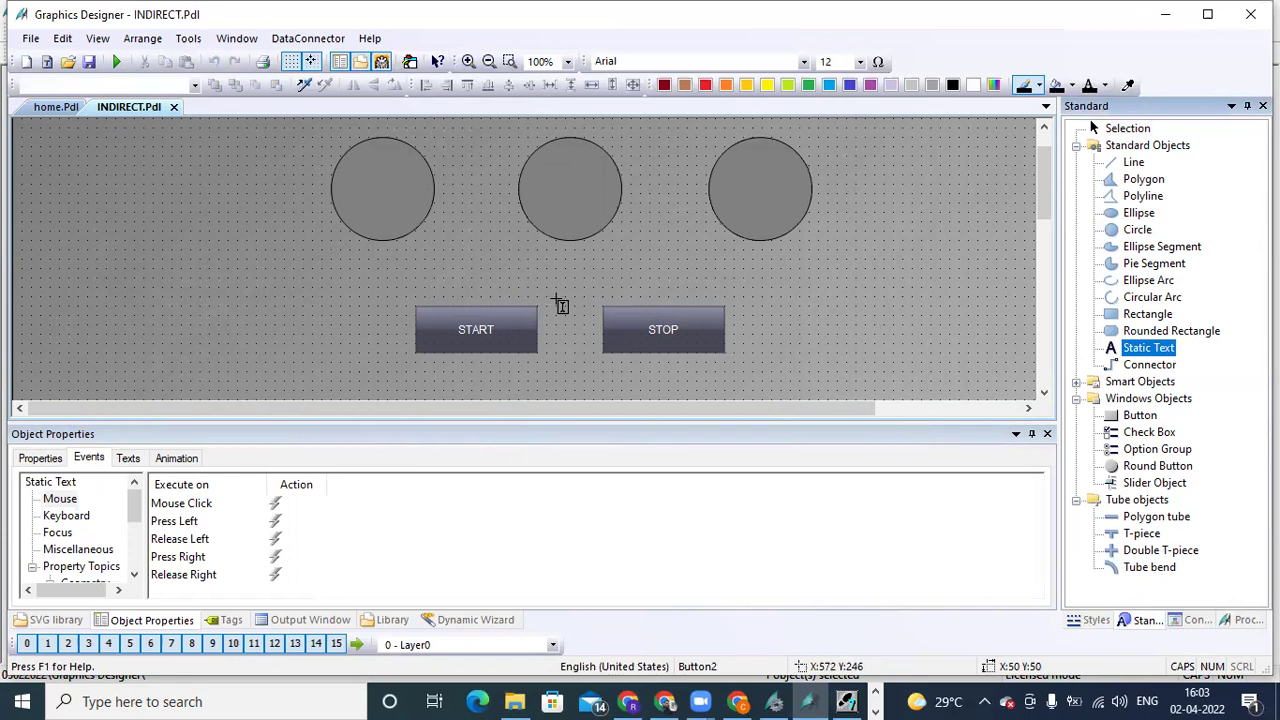
pyautogui.moveTo(546, 303); pyautogui.dragTo(595, 352)
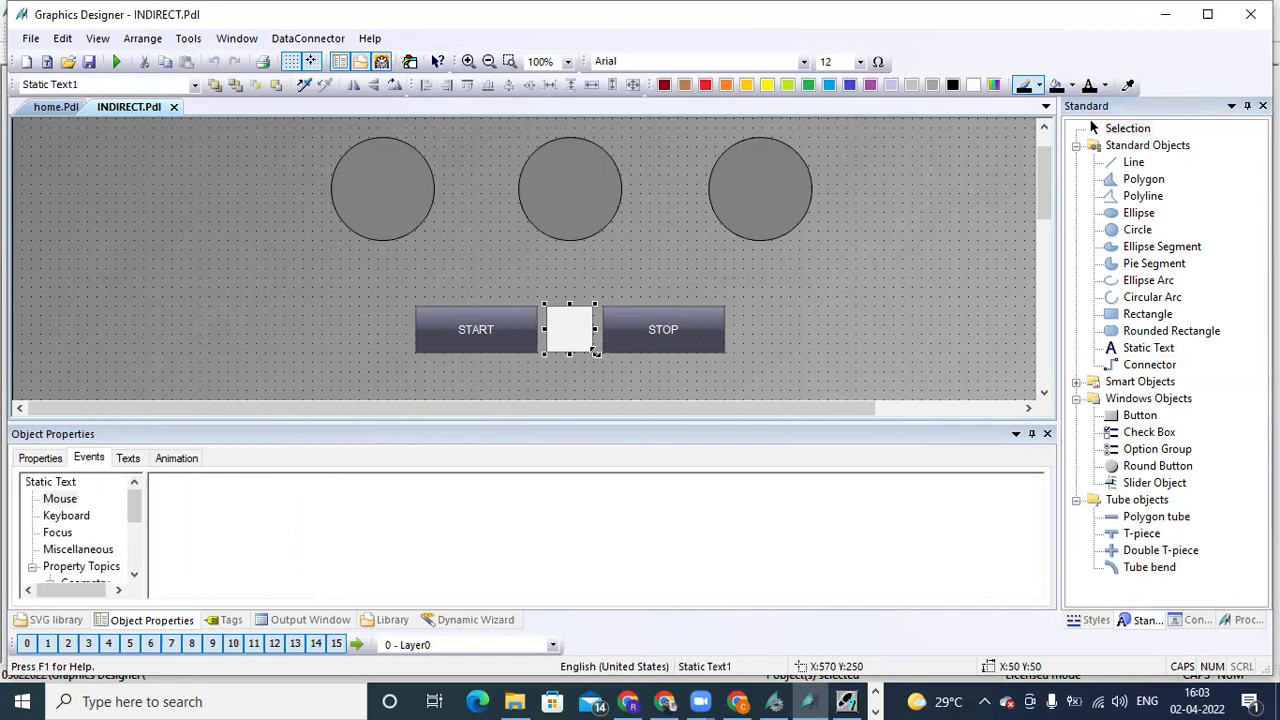
pyautogui.click(576, 345)
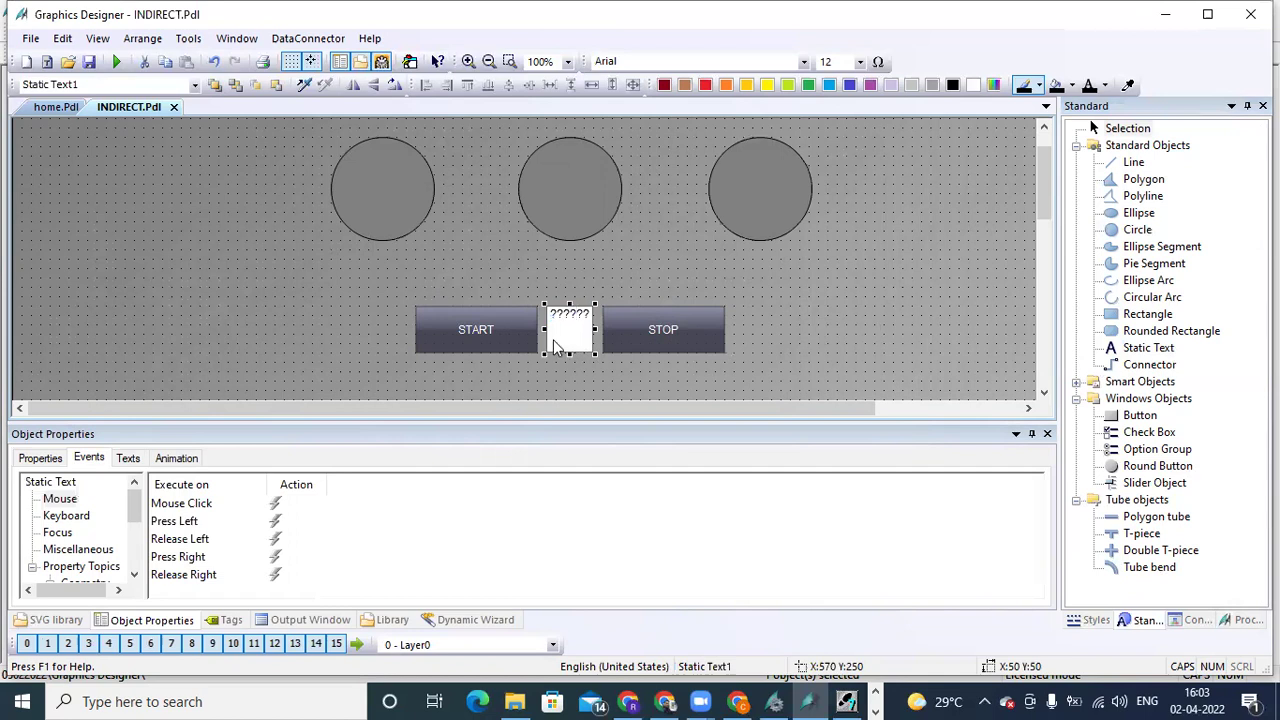
pyautogui.click(521, 397)
pyautogui.click(575, 337)
# - Link the text field's Font > Text attribute to the tag INDIRECT_TAG1
pyautogui.moveTo(118, 423); pyautogui.dragTo(100, 371)
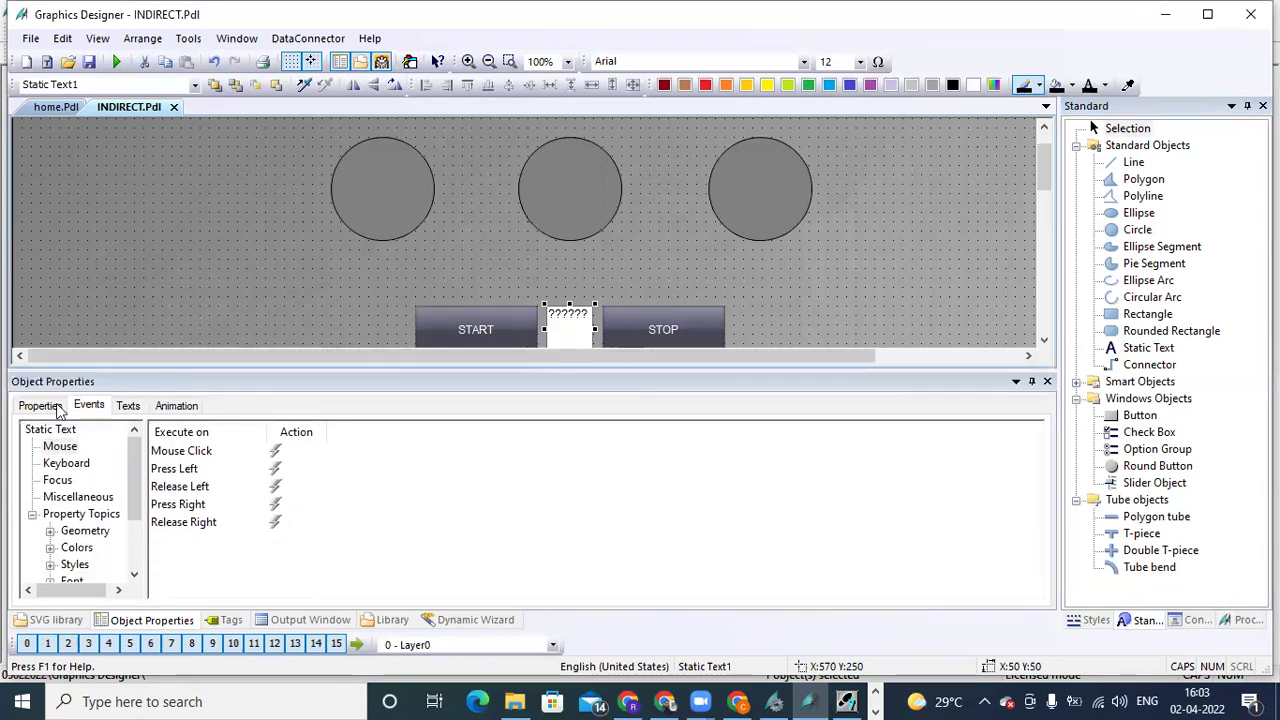
pyautogui.click(40, 406)
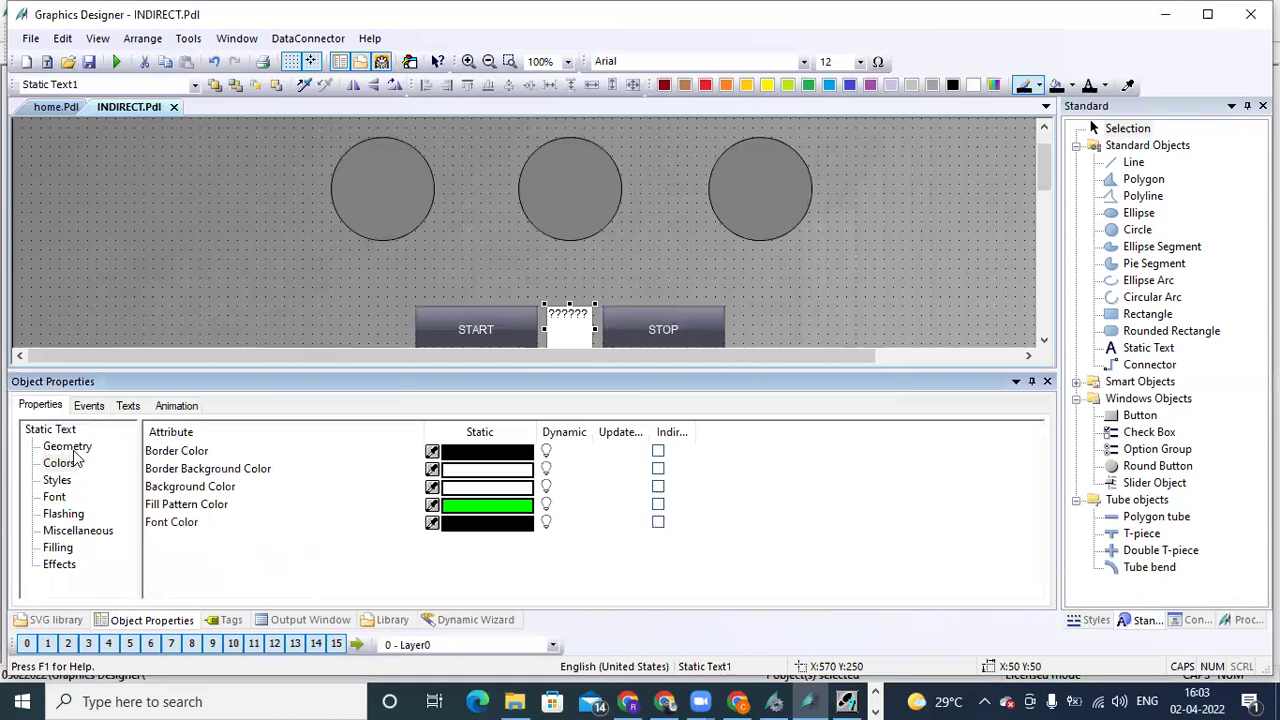
pyautogui.click(57, 497)
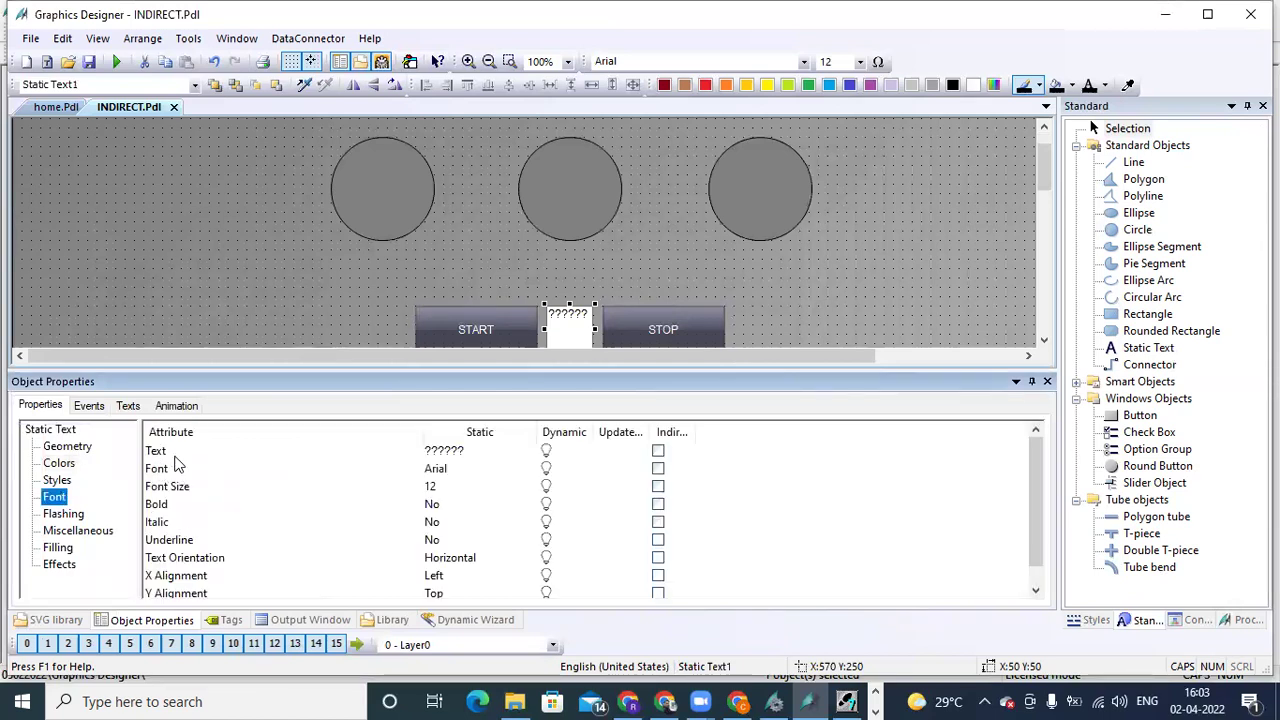
pyautogui.click(163, 451)
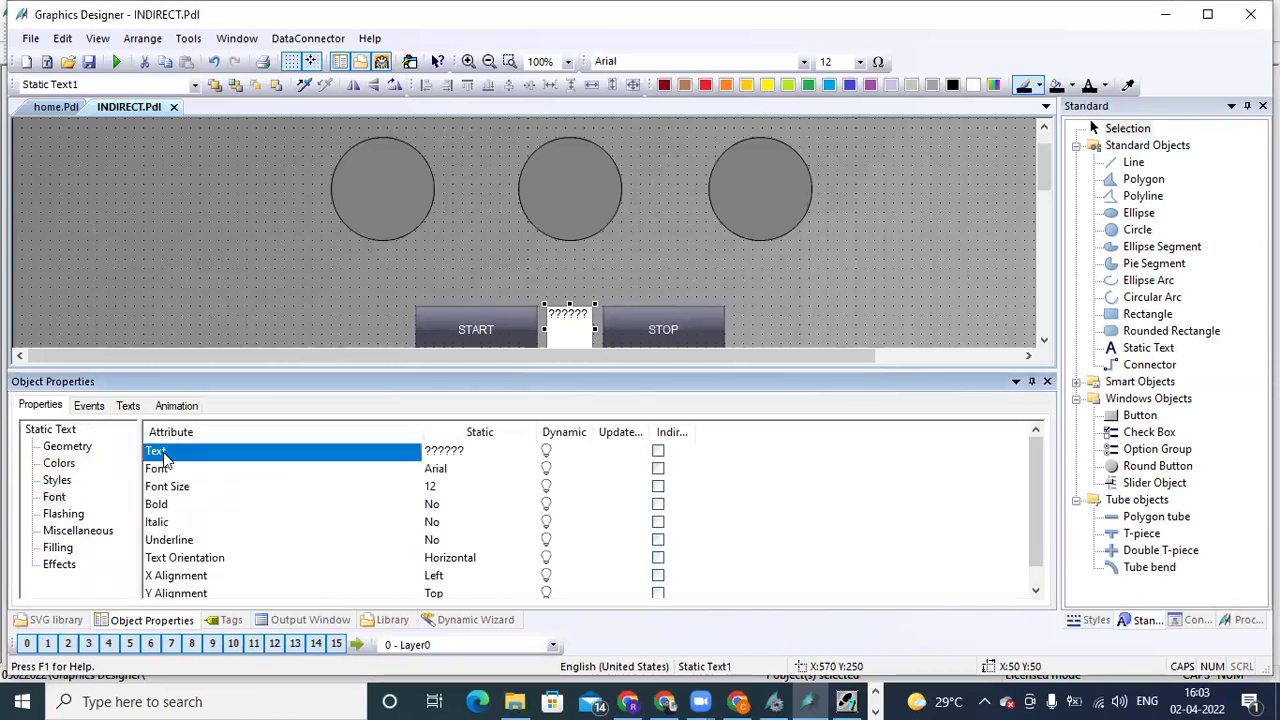
pyautogui.rightClick(547, 455)
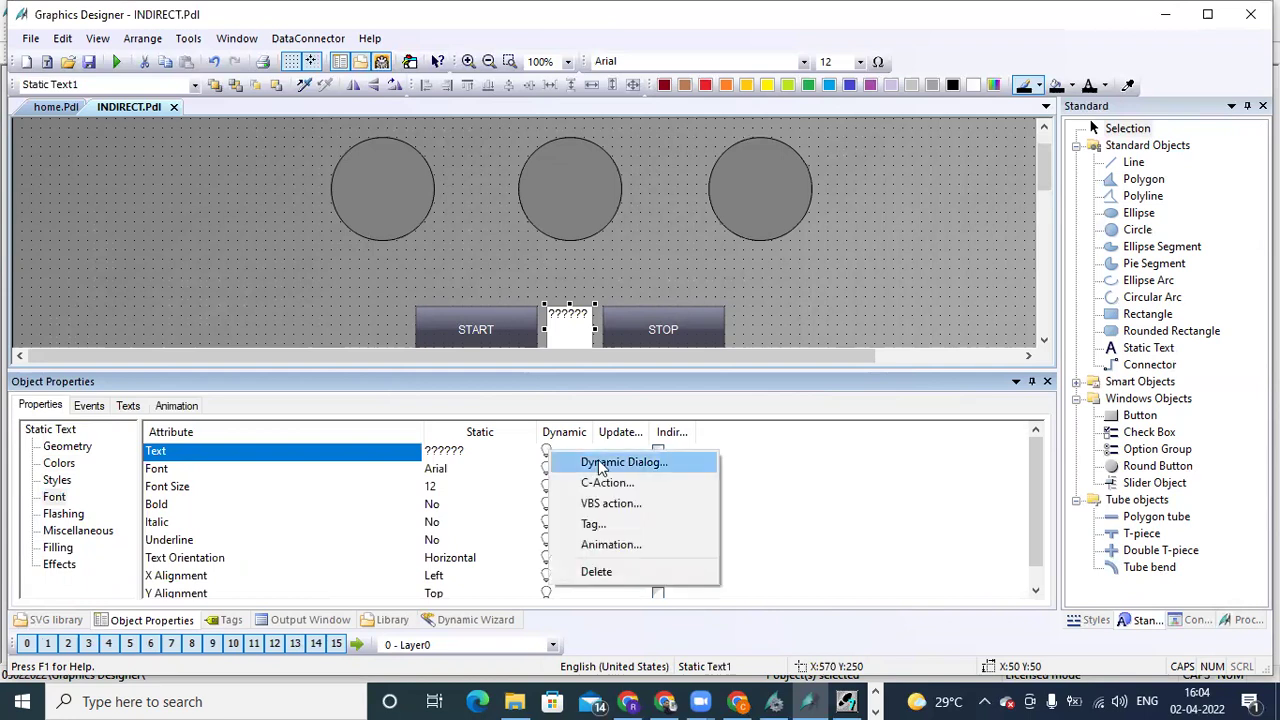
pyautogui.click(643, 525)
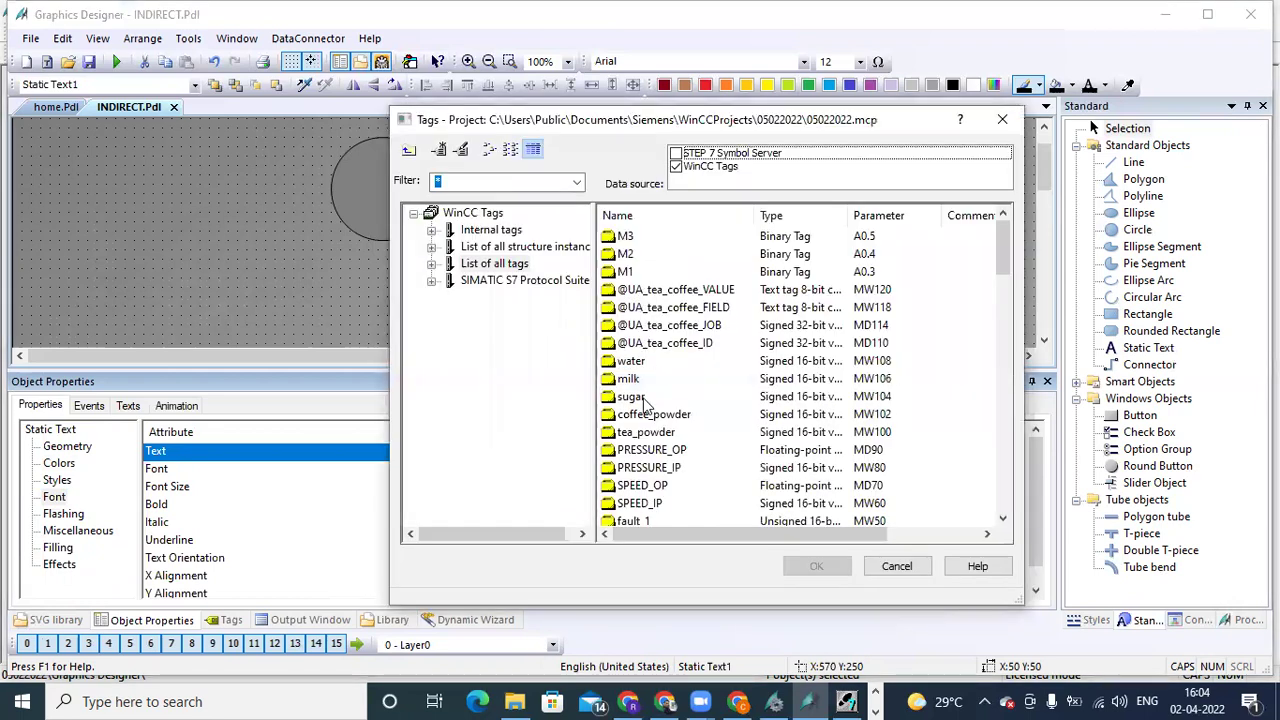
pyautogui.click(645, 402)
pyautogui.press('Down')
pyautogui.press('Down')
pyautogui.press('Down')
pyautogui.press('Down')
pyautogui.press('Down')
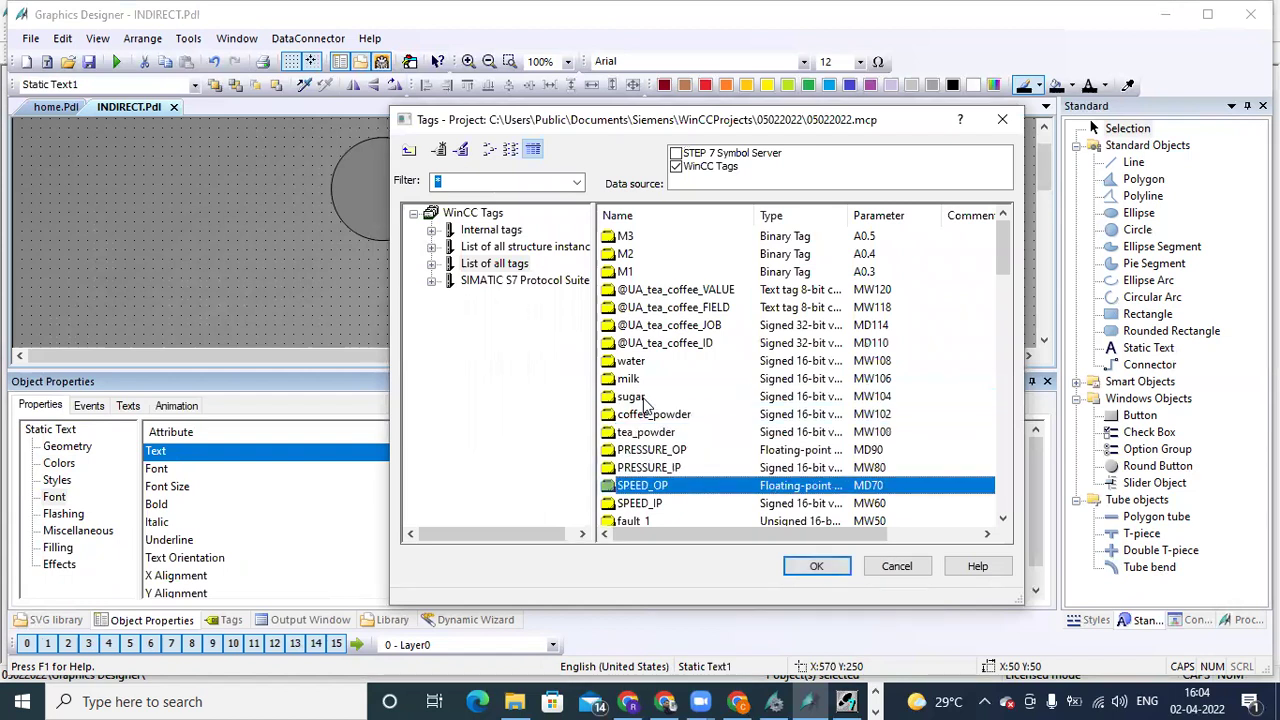
pyautogui.press('Down')
pyautogui.press('Down')
pyautogui.press('Down')
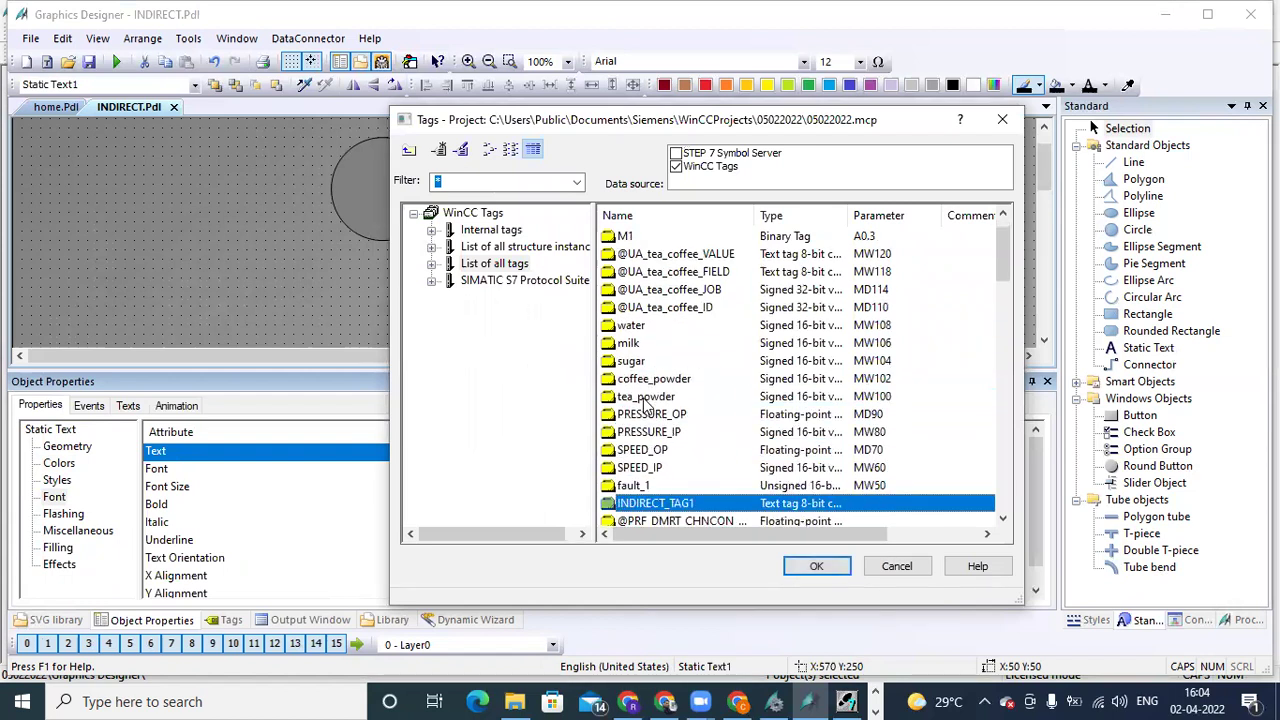
pyautogui.click(812, 566)
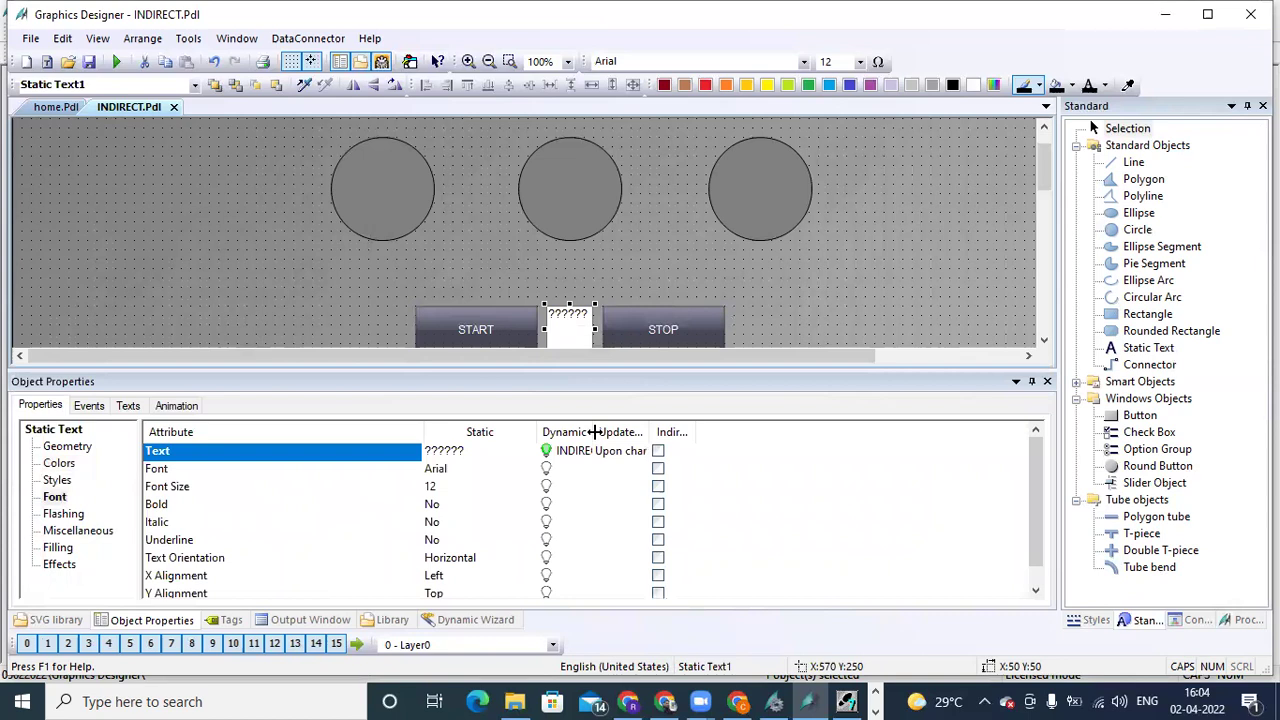
# - Set the text field's font size to 20 and make it bold
pyautogui.moveTo(598, 432); pyautogui.dragTo(677, 452)
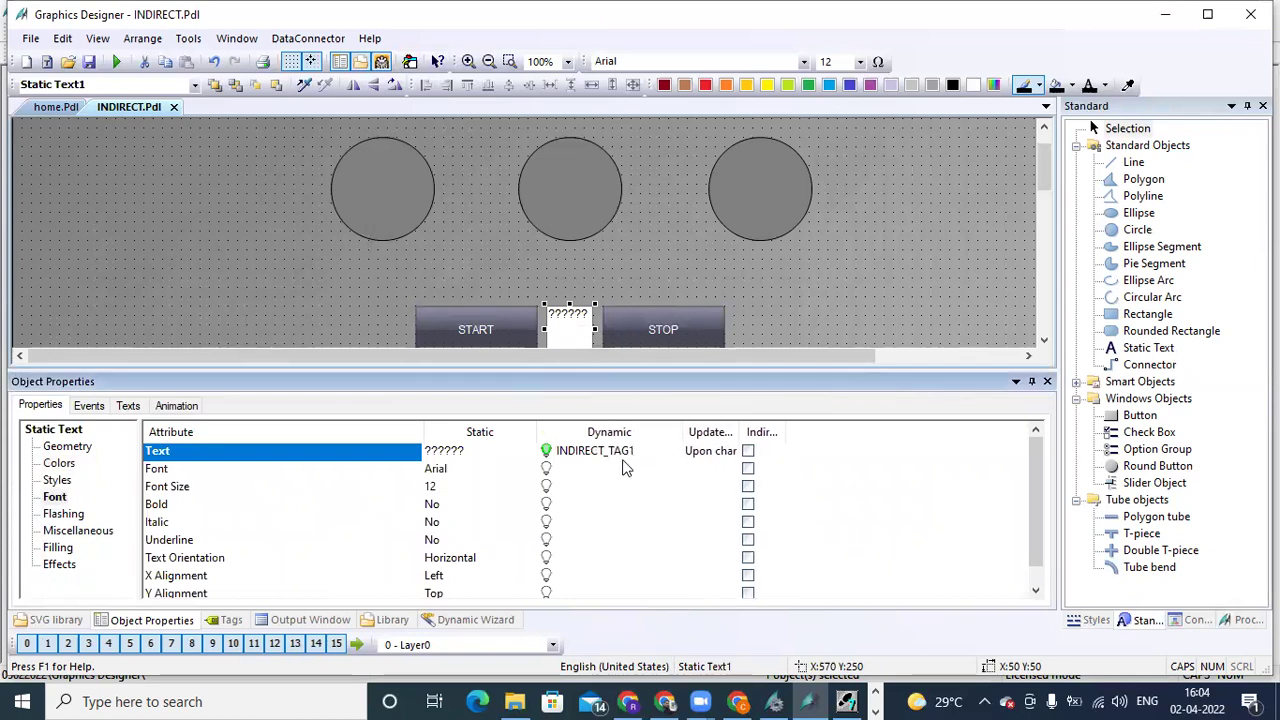
pyautogui.doubleClick(432, 487)
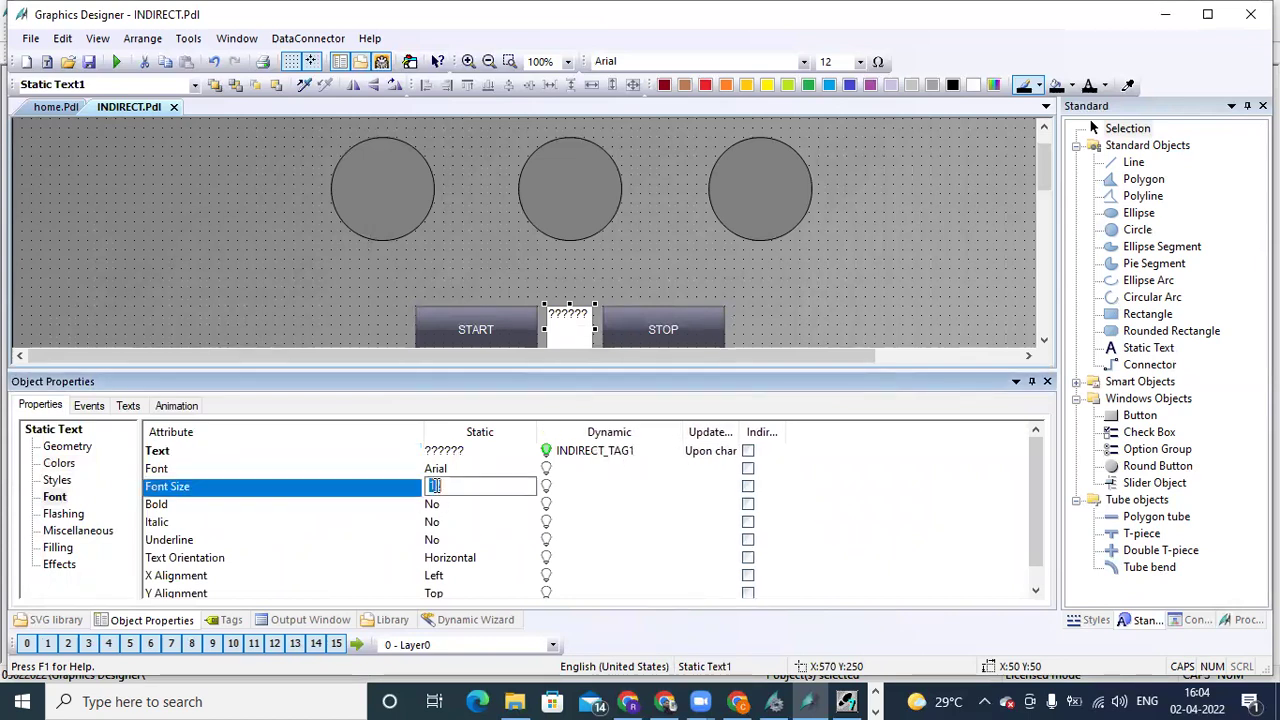
pyautogui.press('Return')
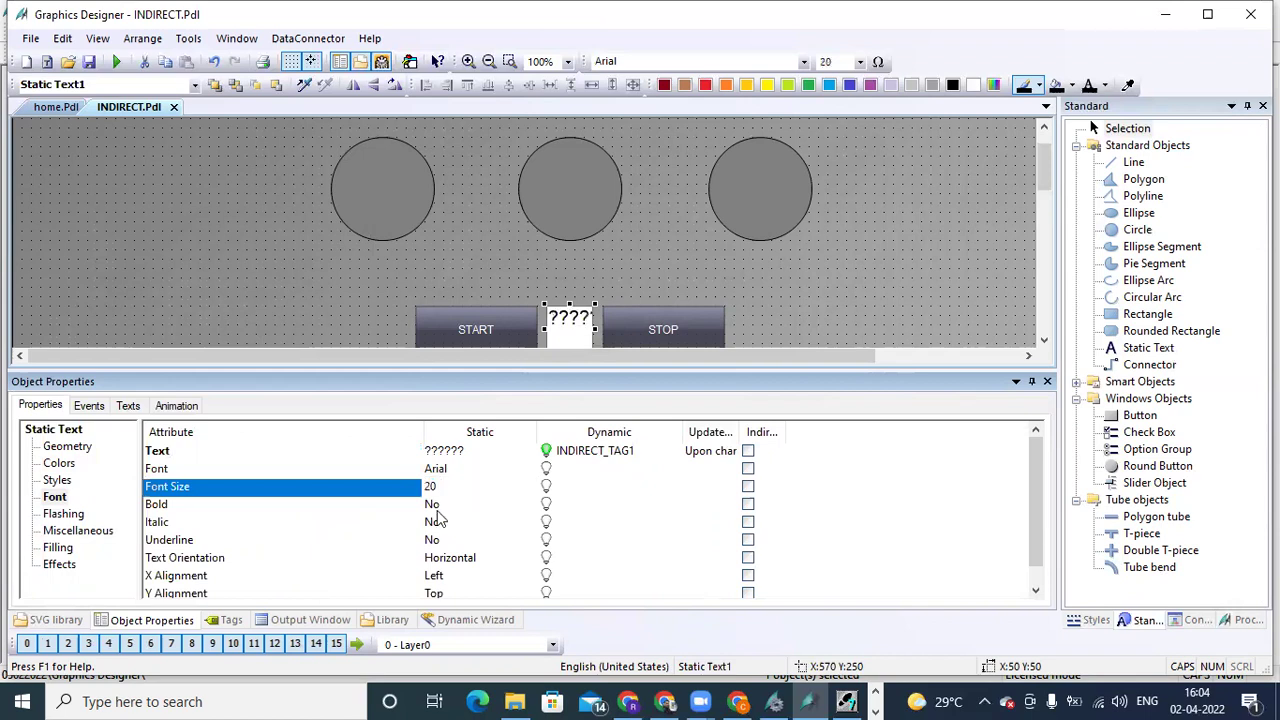
pyautogui.doubleClick(434, 506)
# - Centre the text both horizontally and vertically
pyautogui.doubleClick(437, 577)
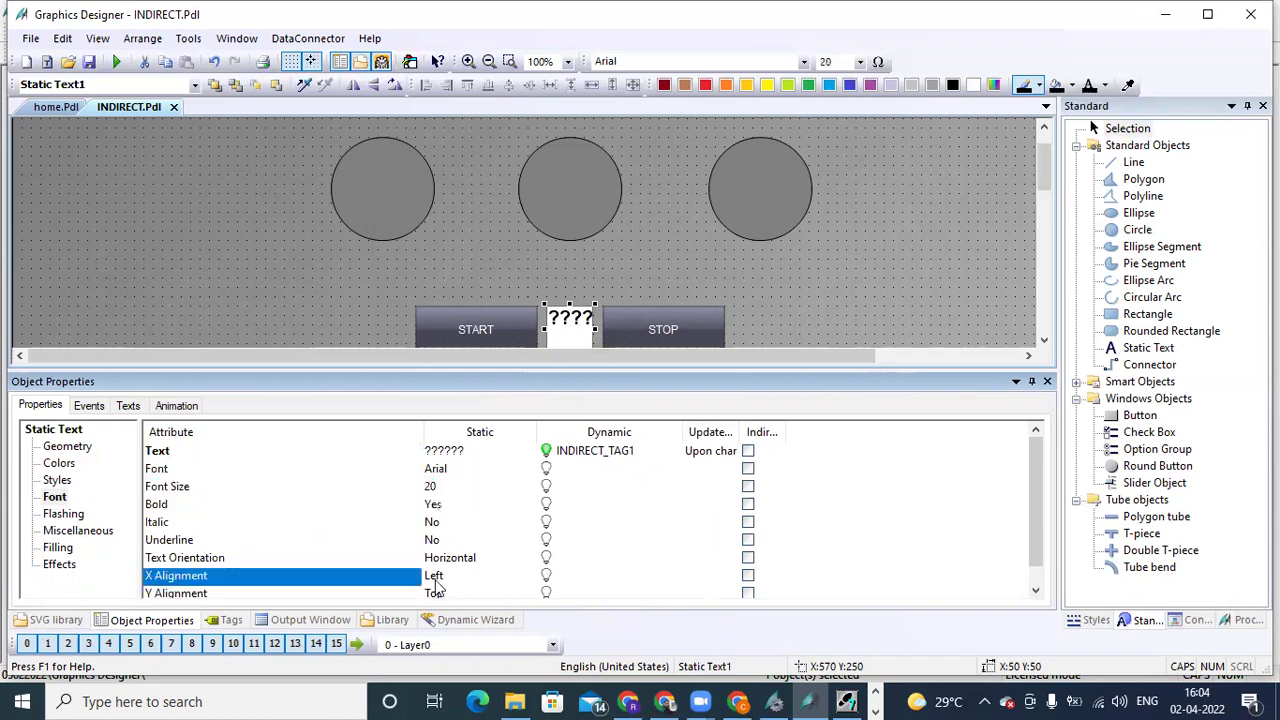
pyautogui.click(458, 624)
pyautogui.click(470, 620)
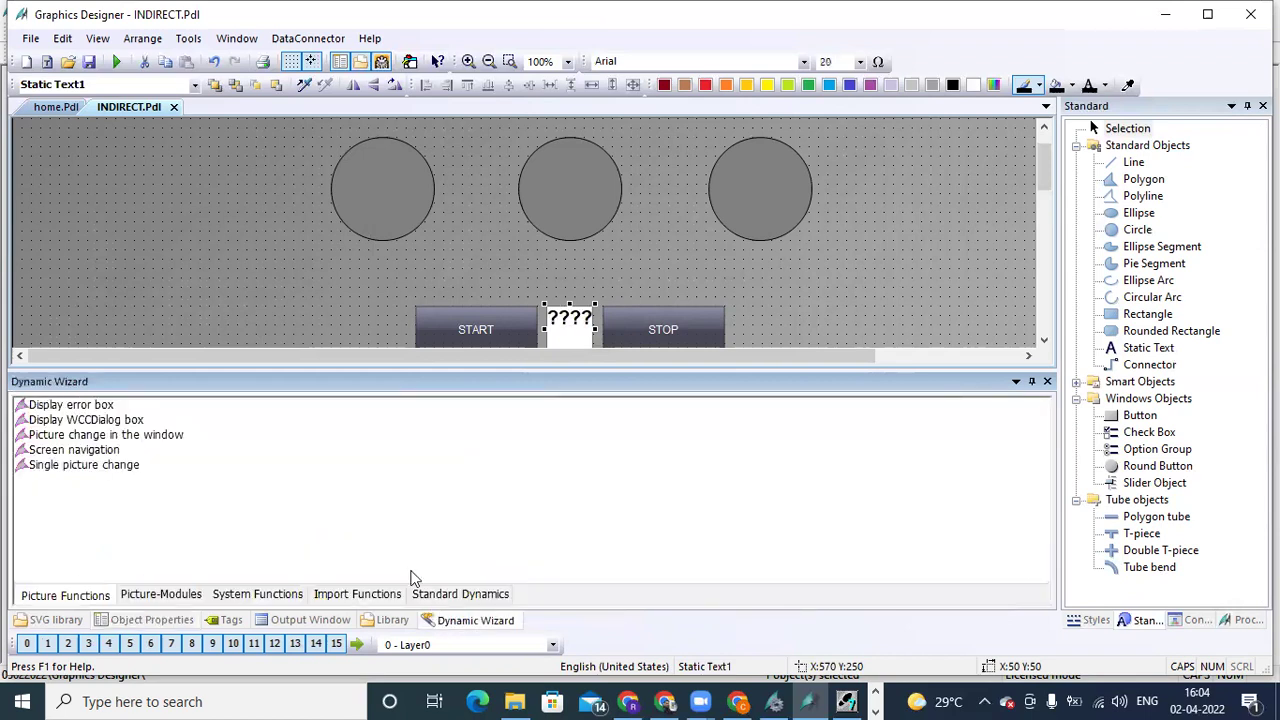
pyautogui.click(121, 621)
pyautogui.click(430, 594)
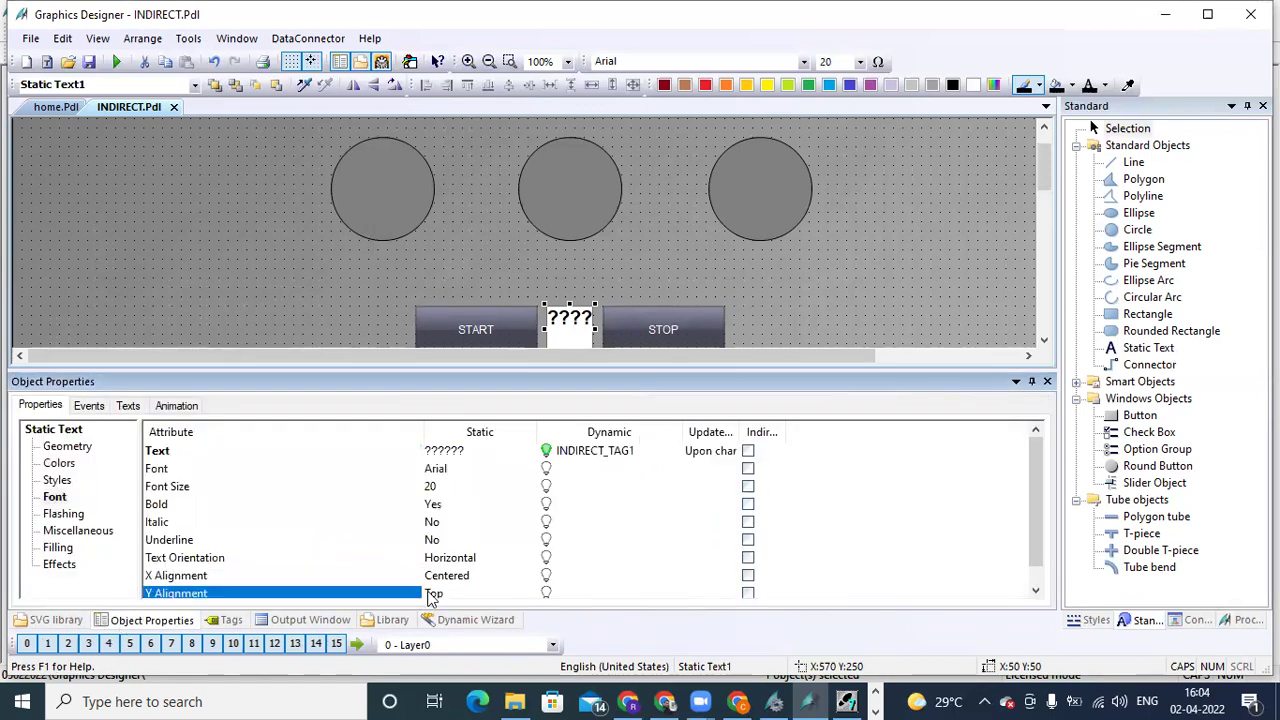
pyautogui.click(430, 594)
pyautogui.click(440, 622)
pyautogui.click(440, 622)
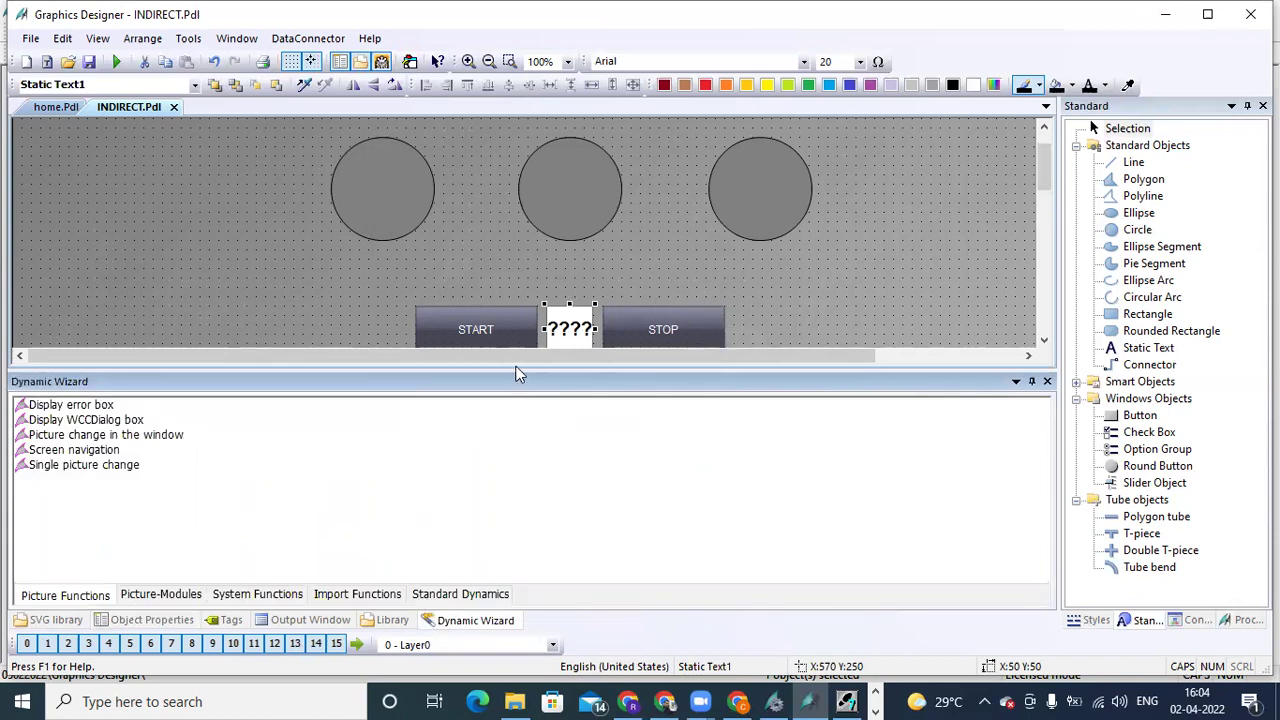
pyautogui.moveTo(520, 370); pyautogui.dragTo(517, 421)
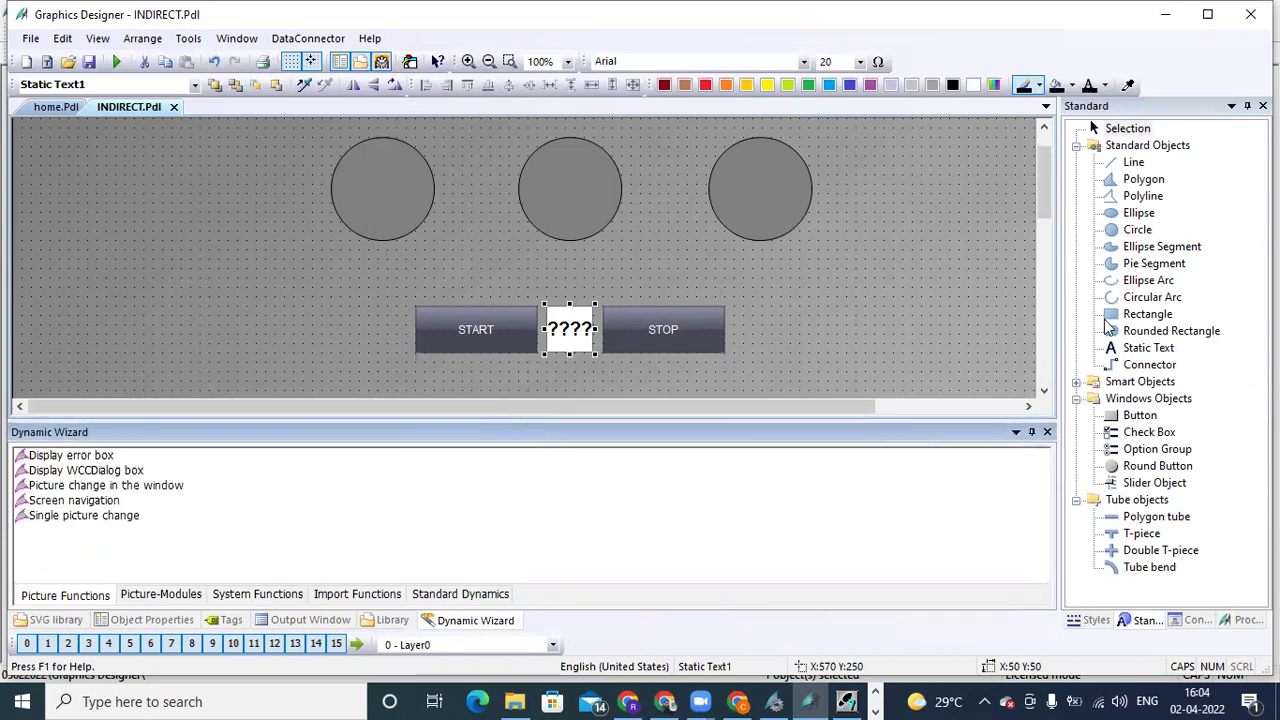
# - Draw a static text label reading 'M1' inside the left circle
pyautogui.click(1140, 348)
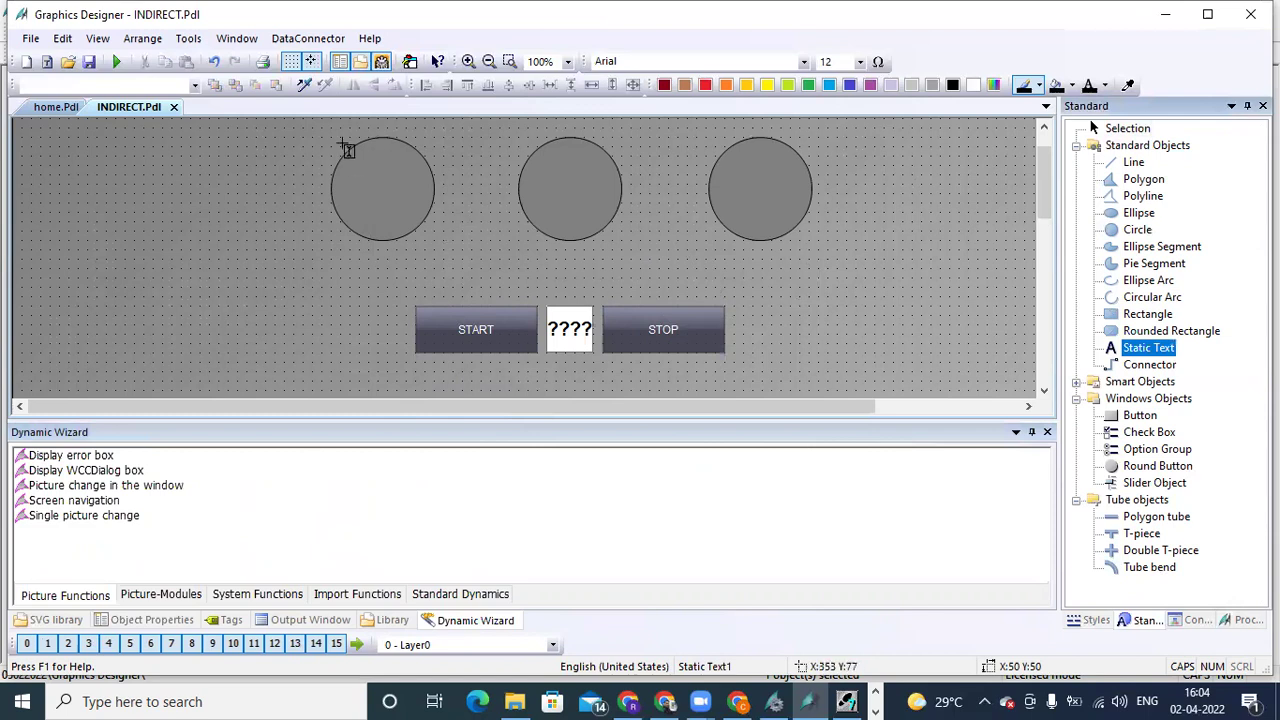
pyautogui.moveTo(358, 172); pyautogui.dragTo(399, 206)
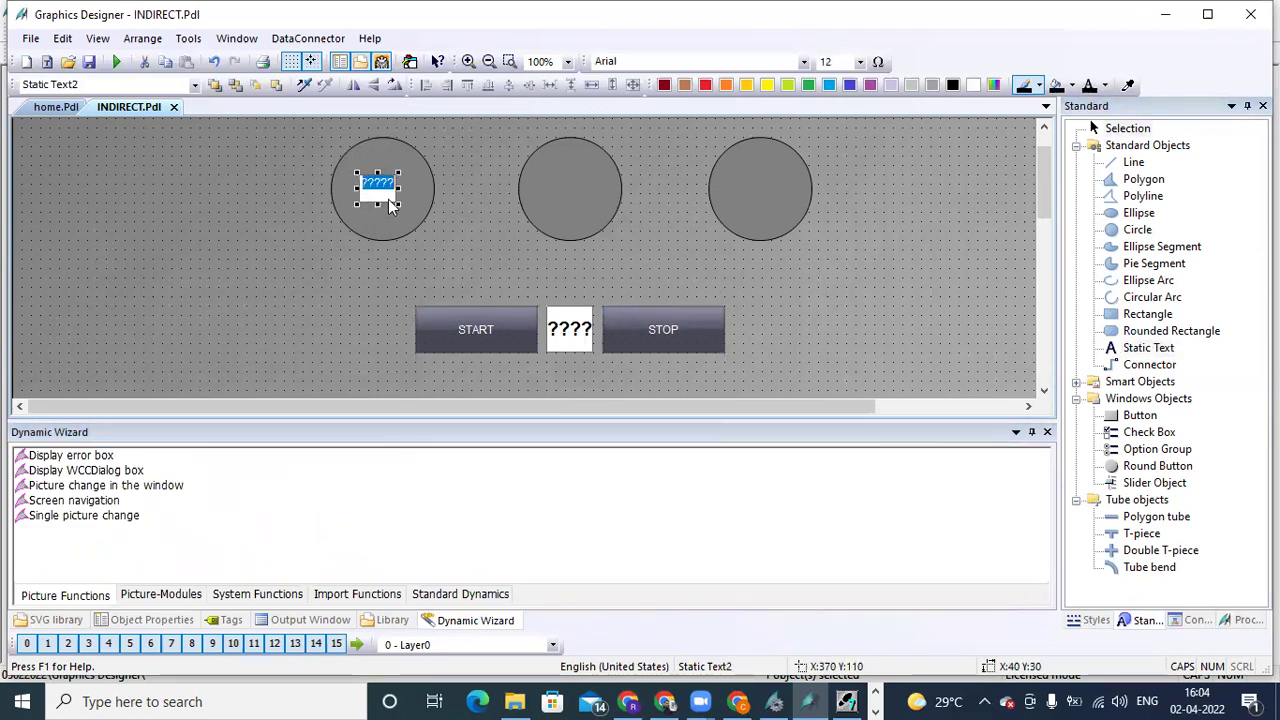
pyautogui.write('M1')
pyautogui.click(274, 224)
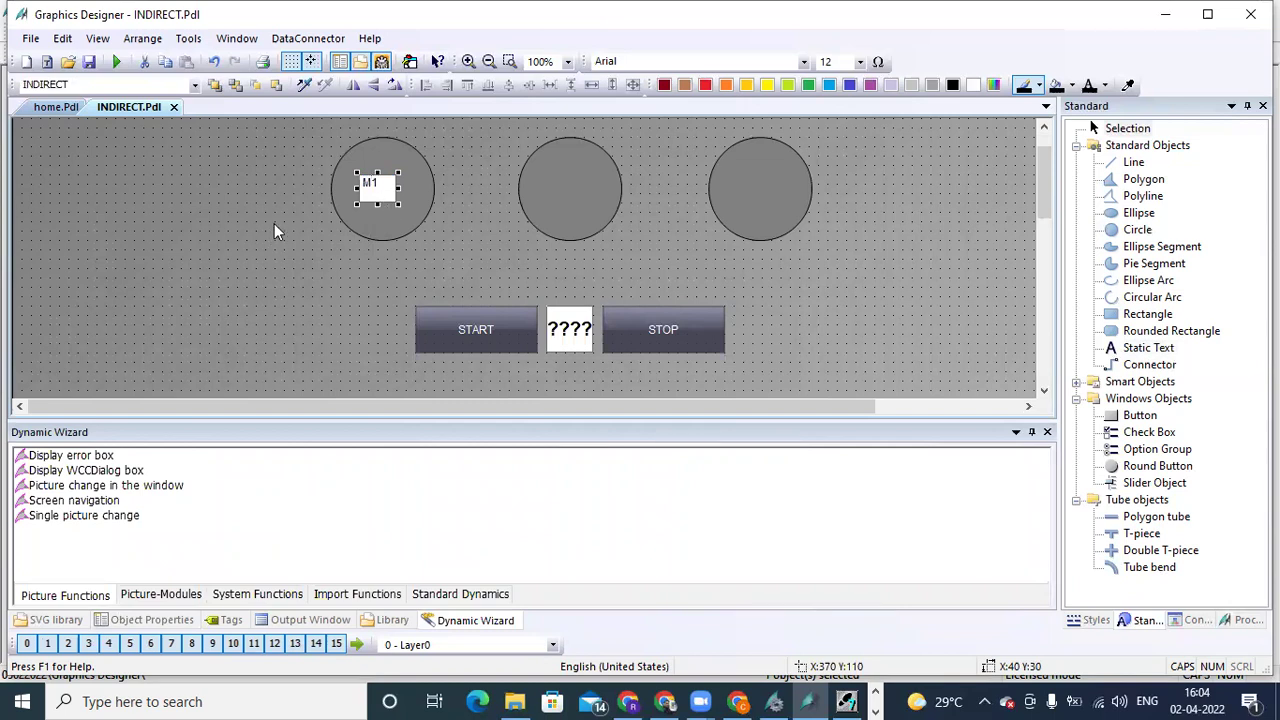
pyautogui.click(385, 187)
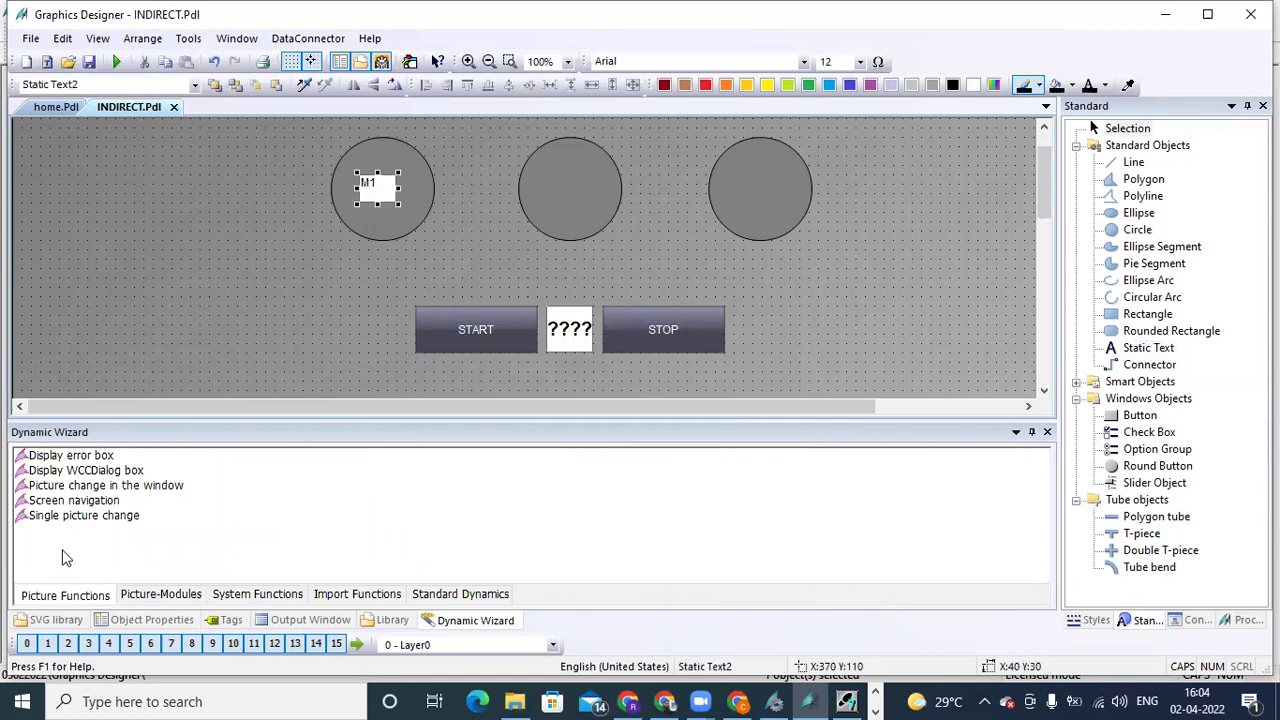
# - Make the M1 label's font bold in its Object Properties
pyautogui.click(129, 627)
pyautogui.click(55, 547)
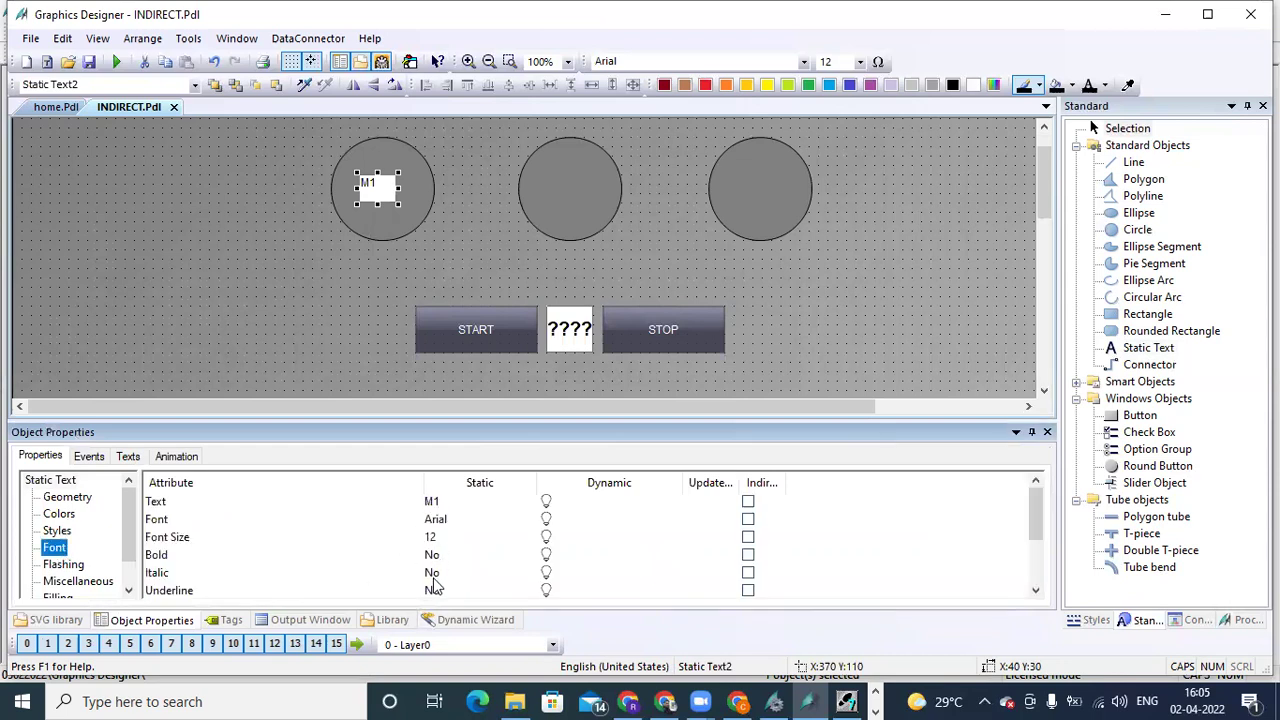
pyautogui.doubleClick(430, 558)
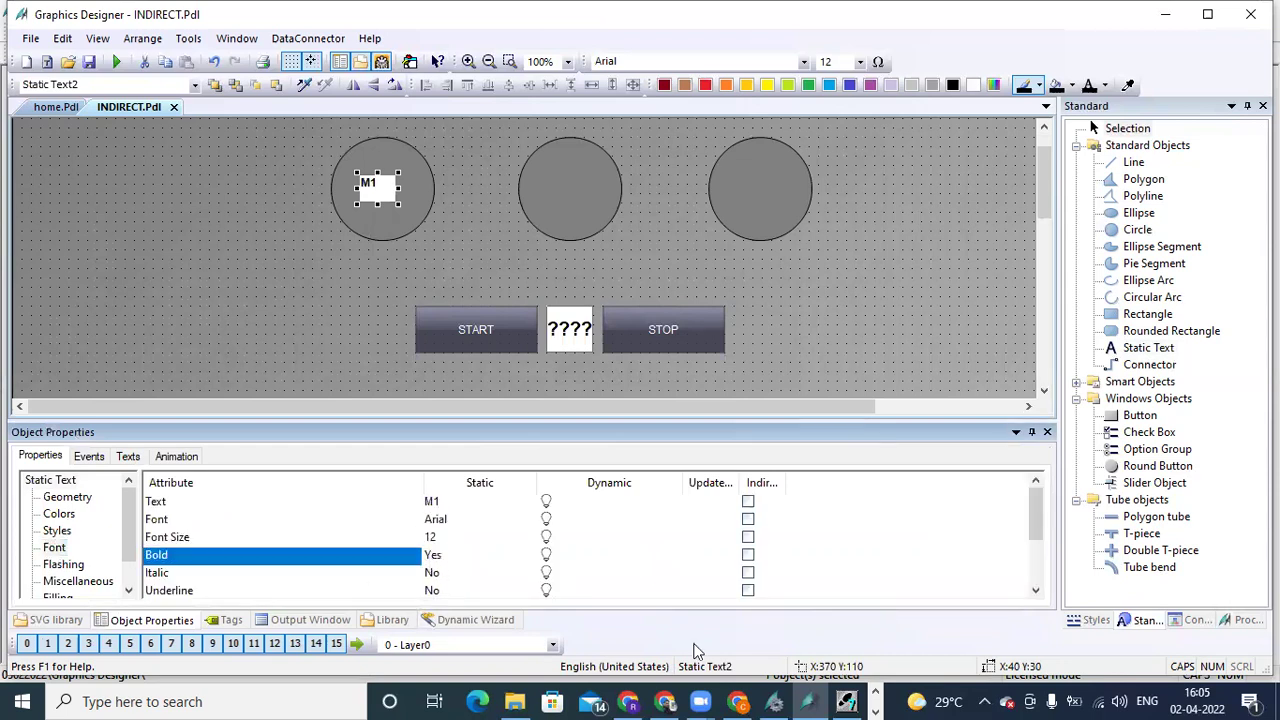
# - Set the M1 label's X and Y alignment to Centered, then duplicate it with Ctrl+D
pyautogui.click(1036, 591)
pyautogui.click(1036, 591)
pyautogui.click(1036, 591)
pyautogui.click(1036, 591)
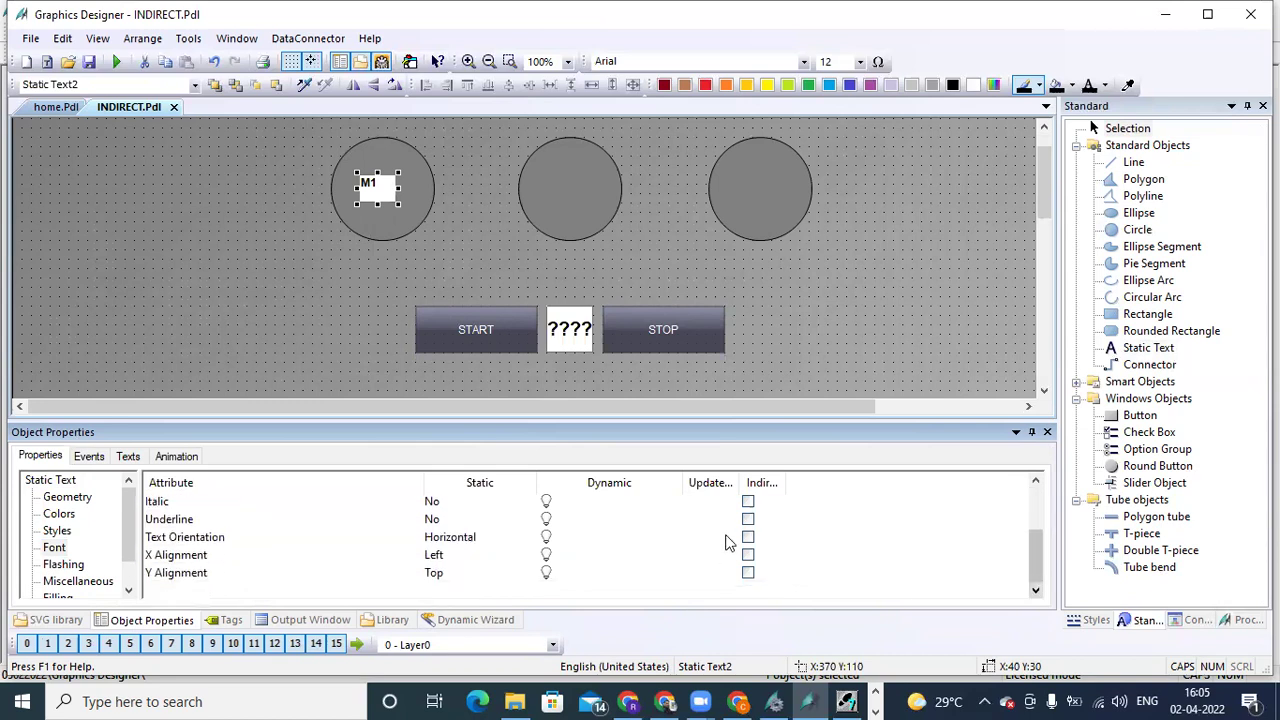
pyautogui.click(437, 560)
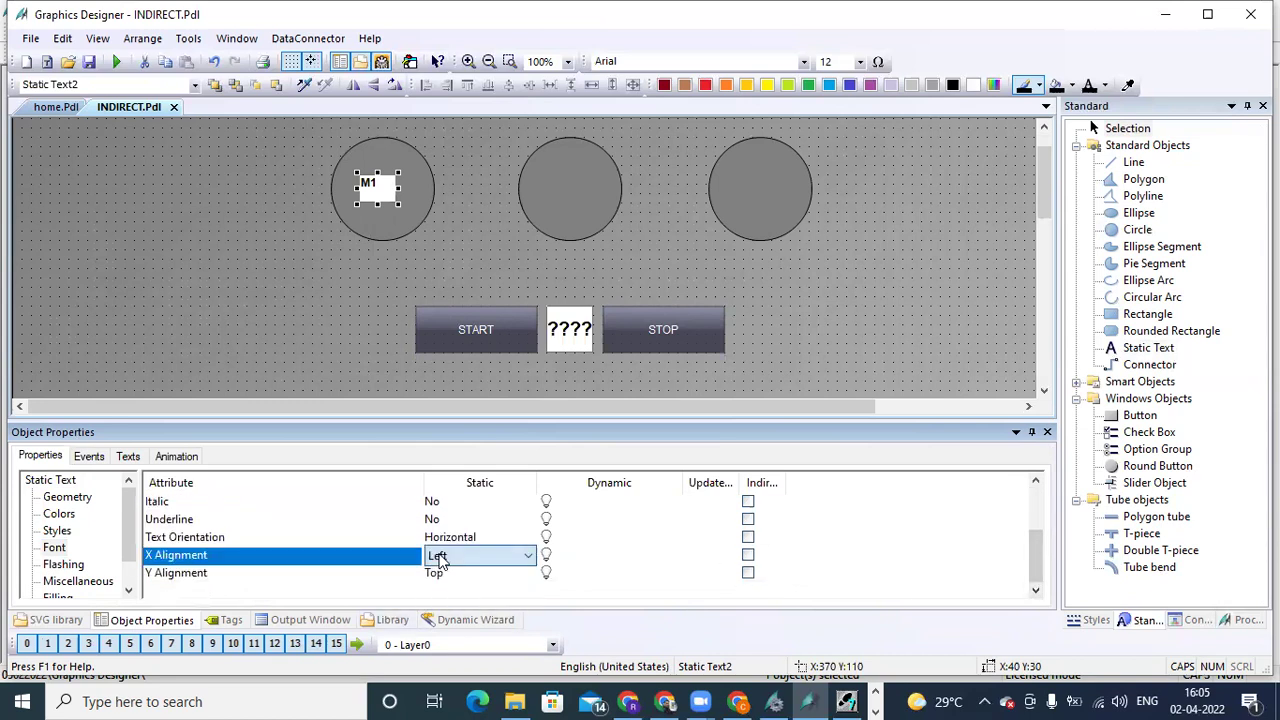
pyautogui.click(436, 562)
pyautogui.click(452, 592)
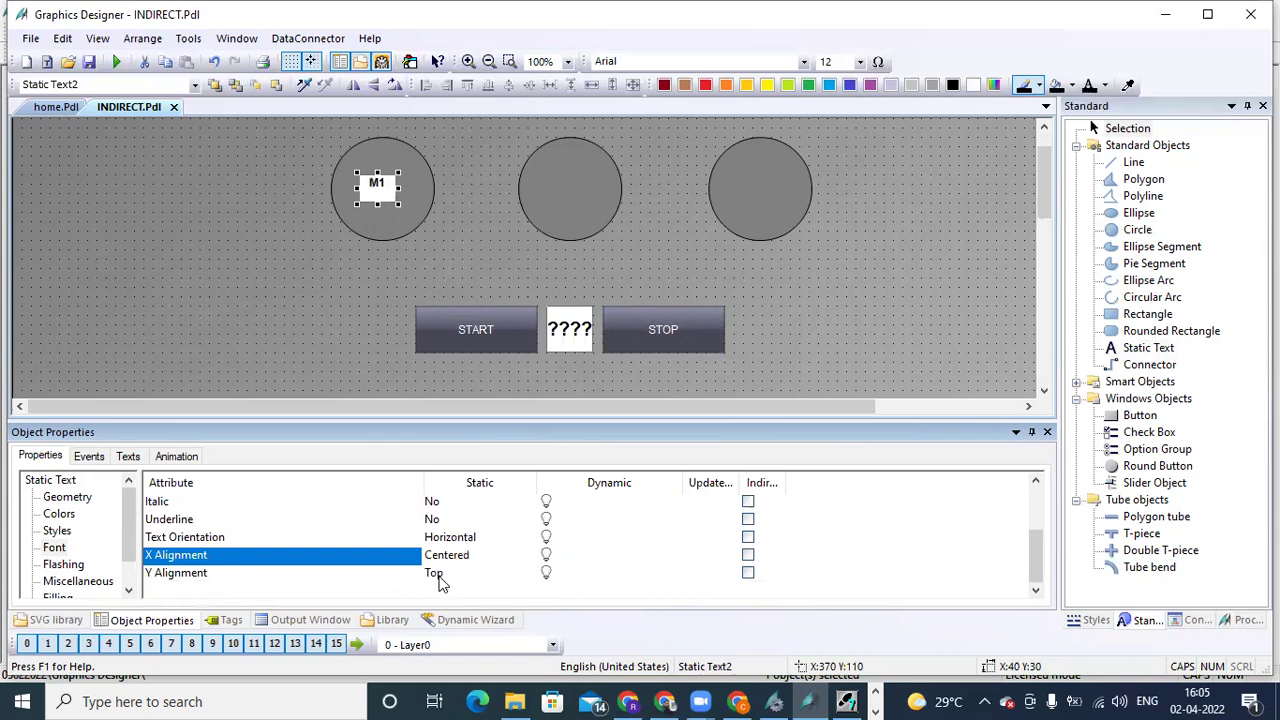
pyautogui.click(440, 584)
pyautogui.click(440, 580)
pyautogui.click(450, 606)
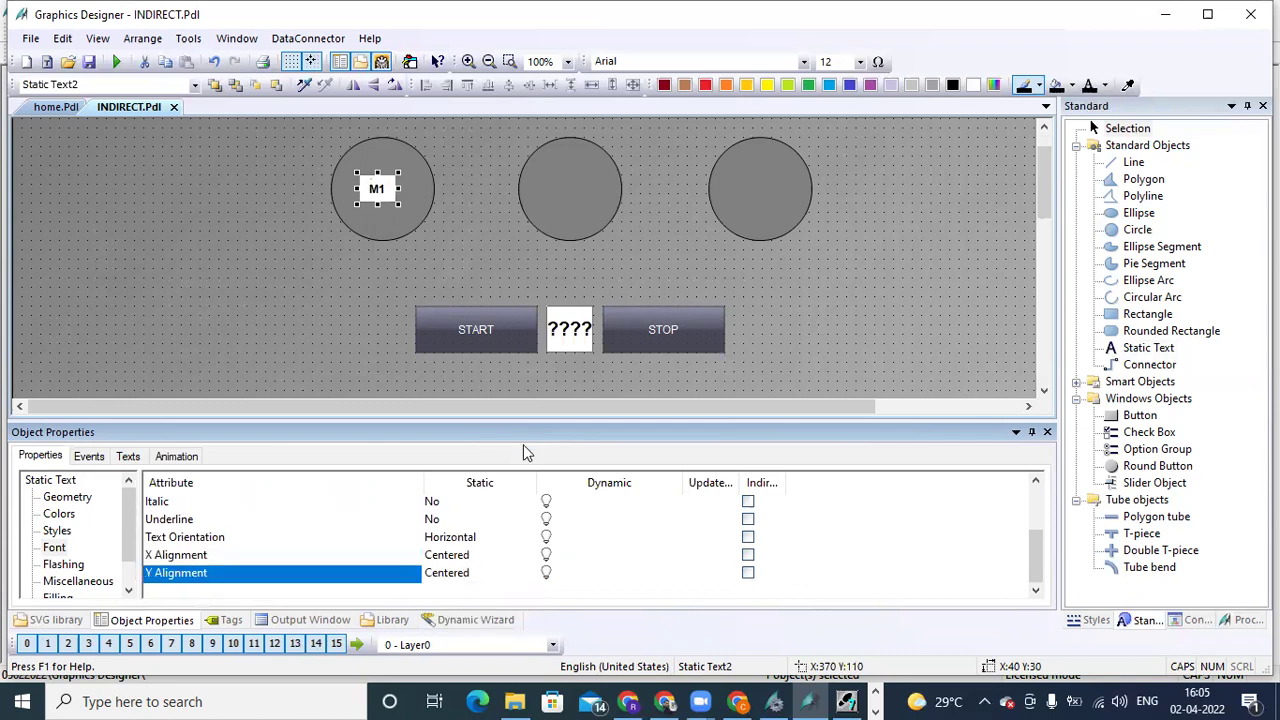
pyautogui.click(384, 188)
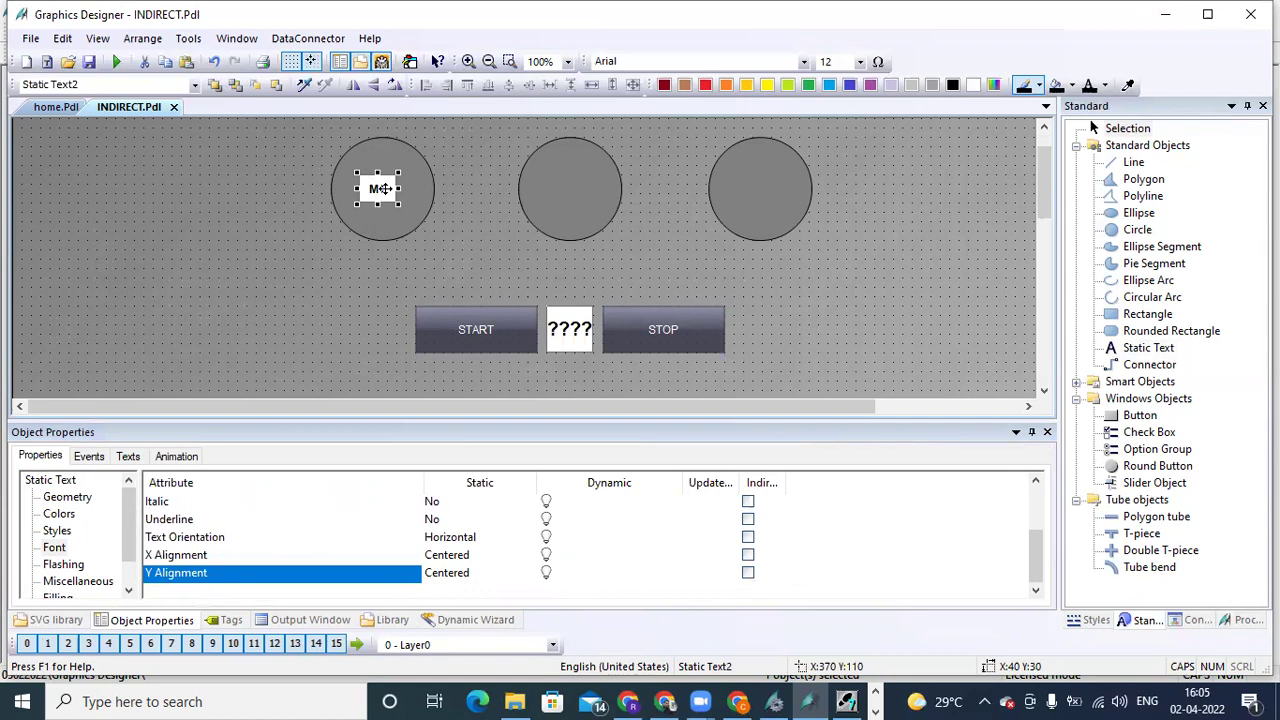
pyautogui.hotkey('ctrl', 'd')
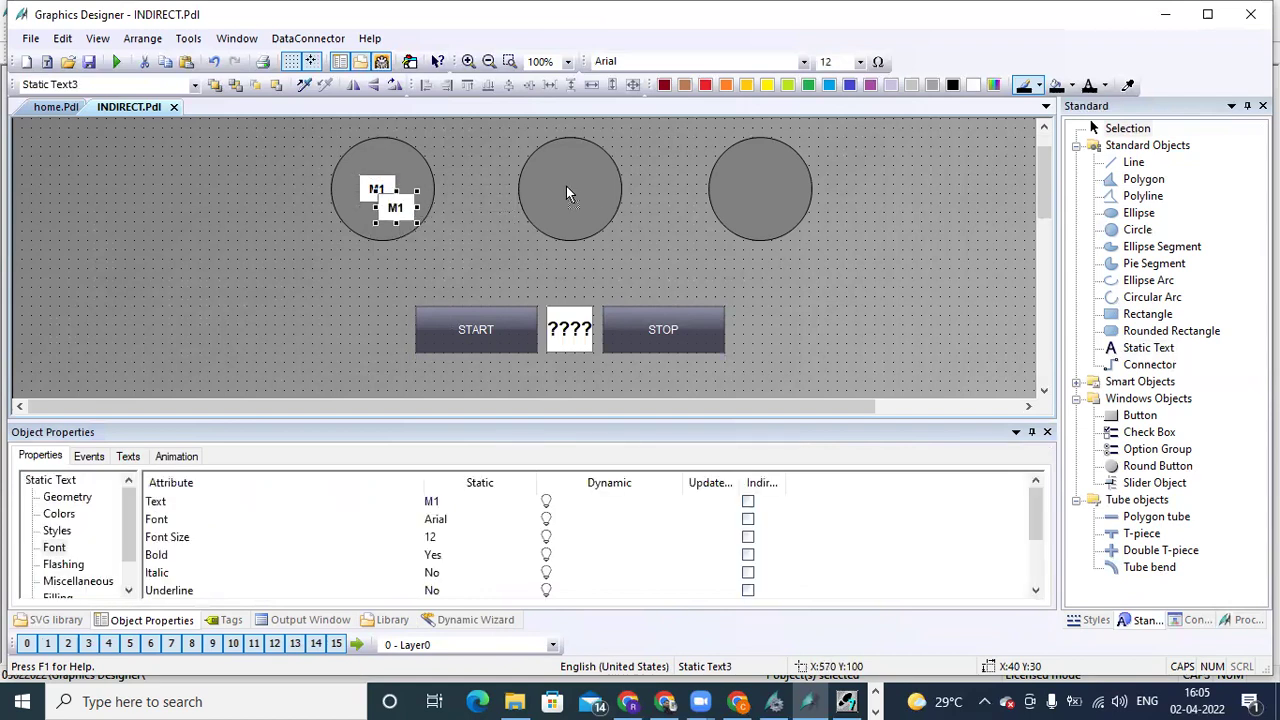
# - Move the label copy into the middle circle and change its text to 'M2'
pyautogui.moveTo(397, 212); pyautogui.dragTo(566, 186)
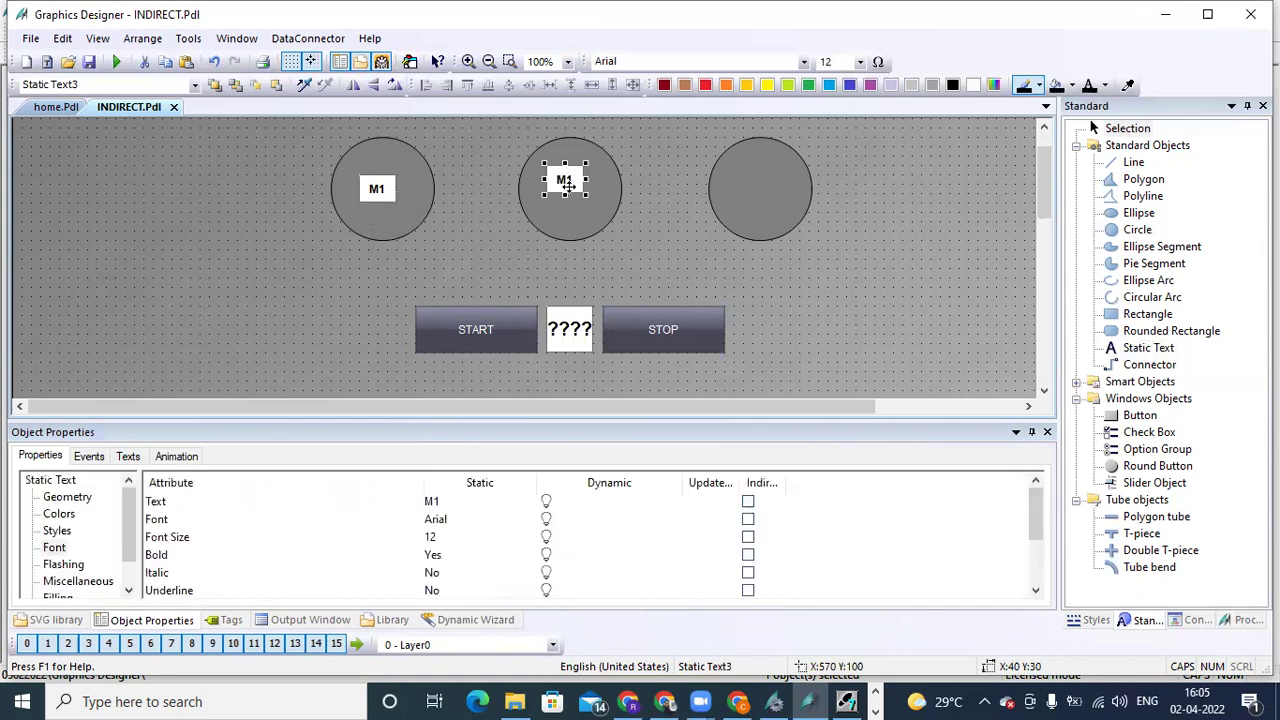
pyautogui.moveTo(567, 185); pyautogui.dragTo(567, 194)
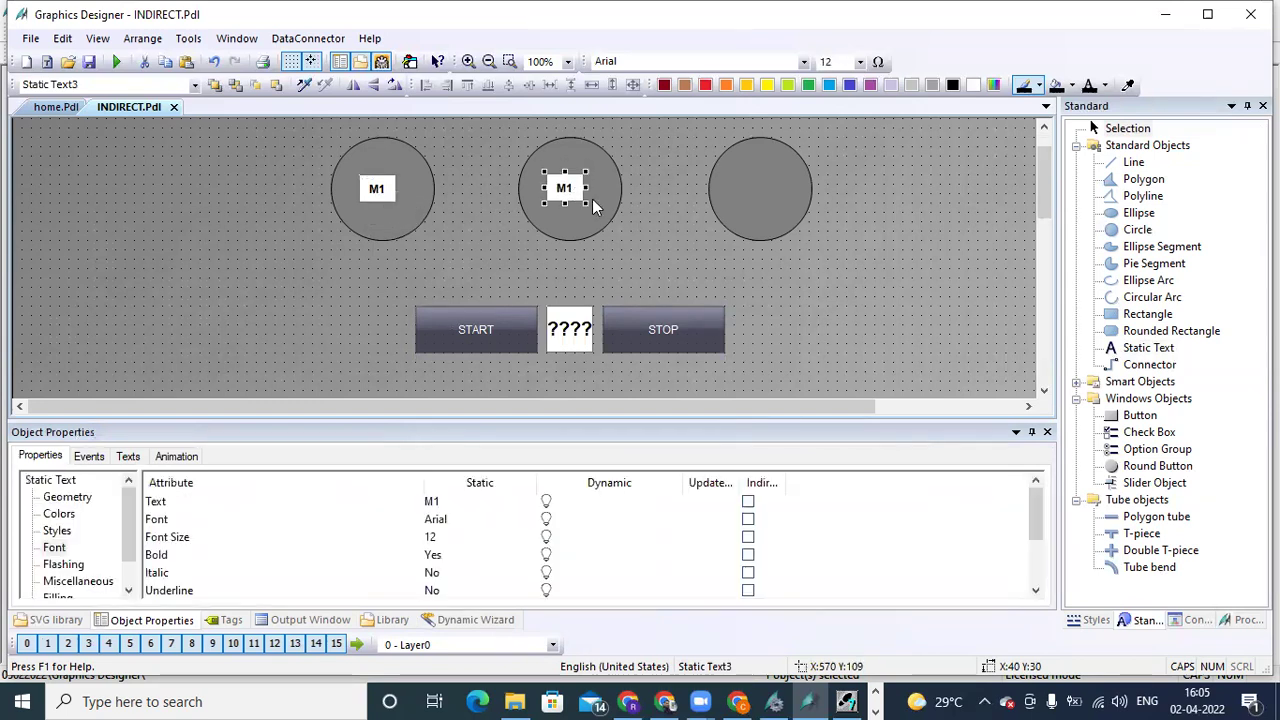
pyautogui.doubleClick(568, 186)
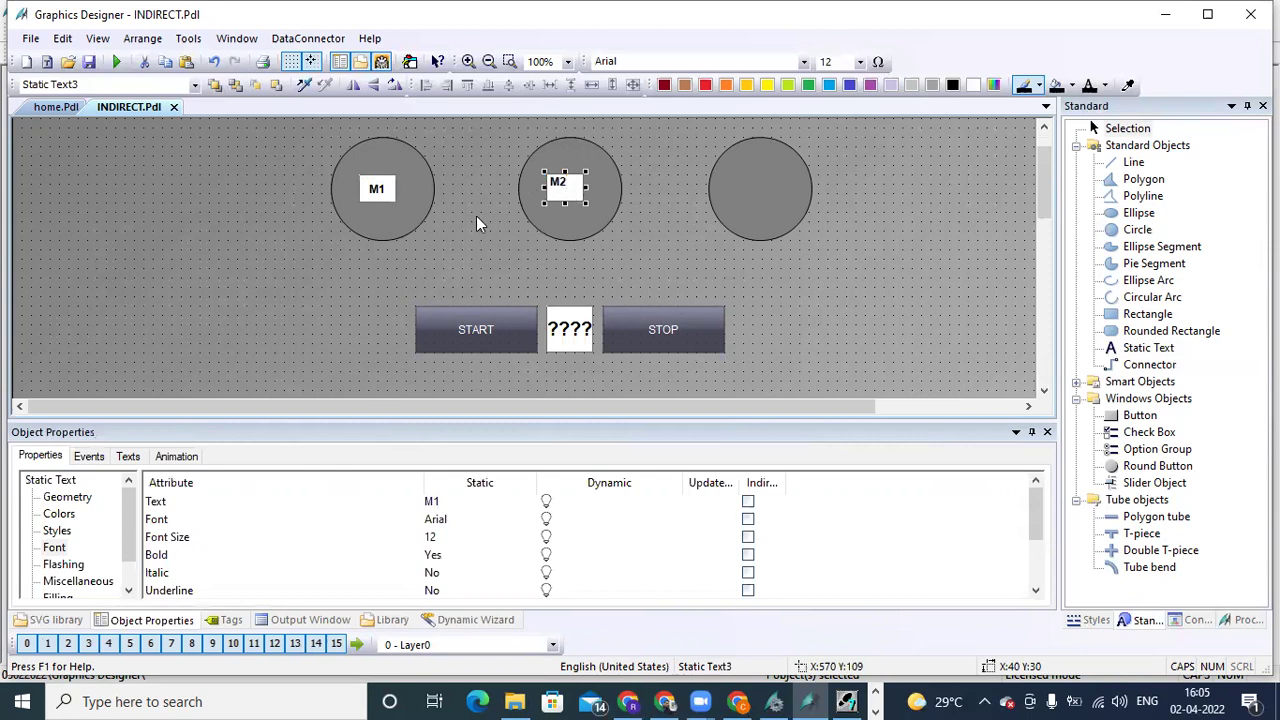
pyautogui.write('M2')
pyautogui.click(476, 216)
pyautogui.click(563, 188)
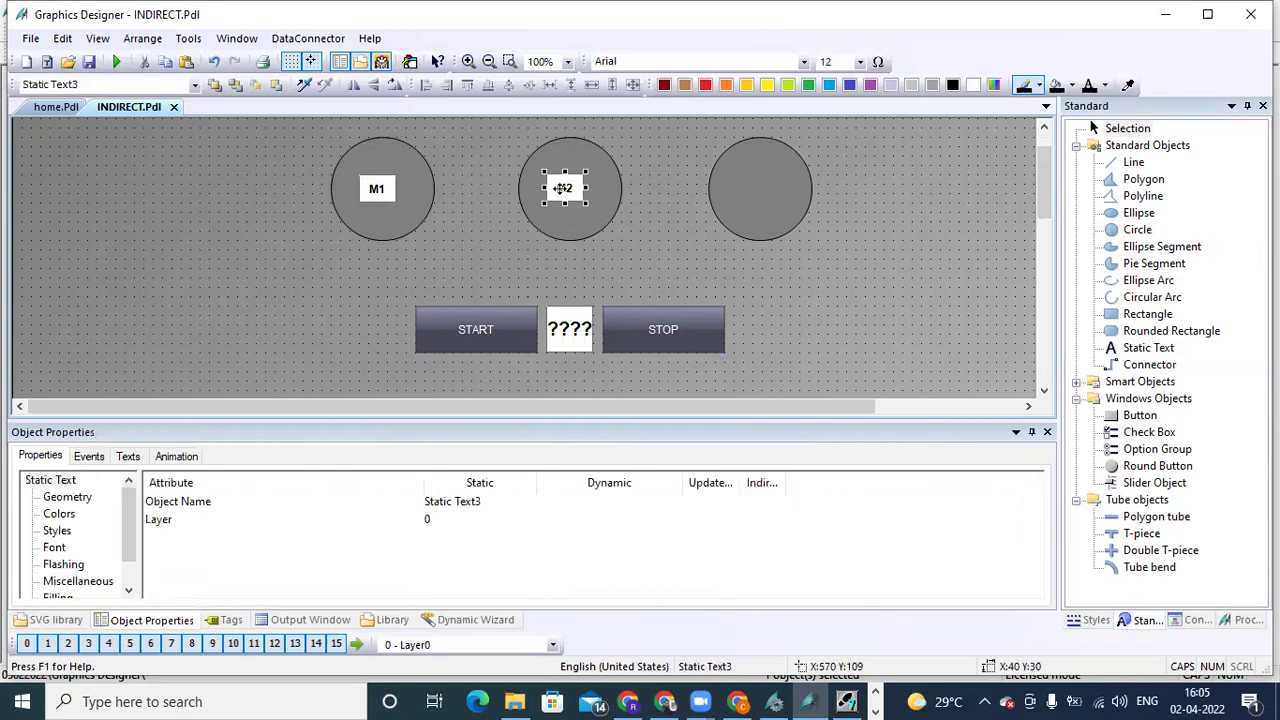
# - Paste another copy into the right circle and change its text to 'M3'
pyautogui.hotkey('ctrl', 'v')
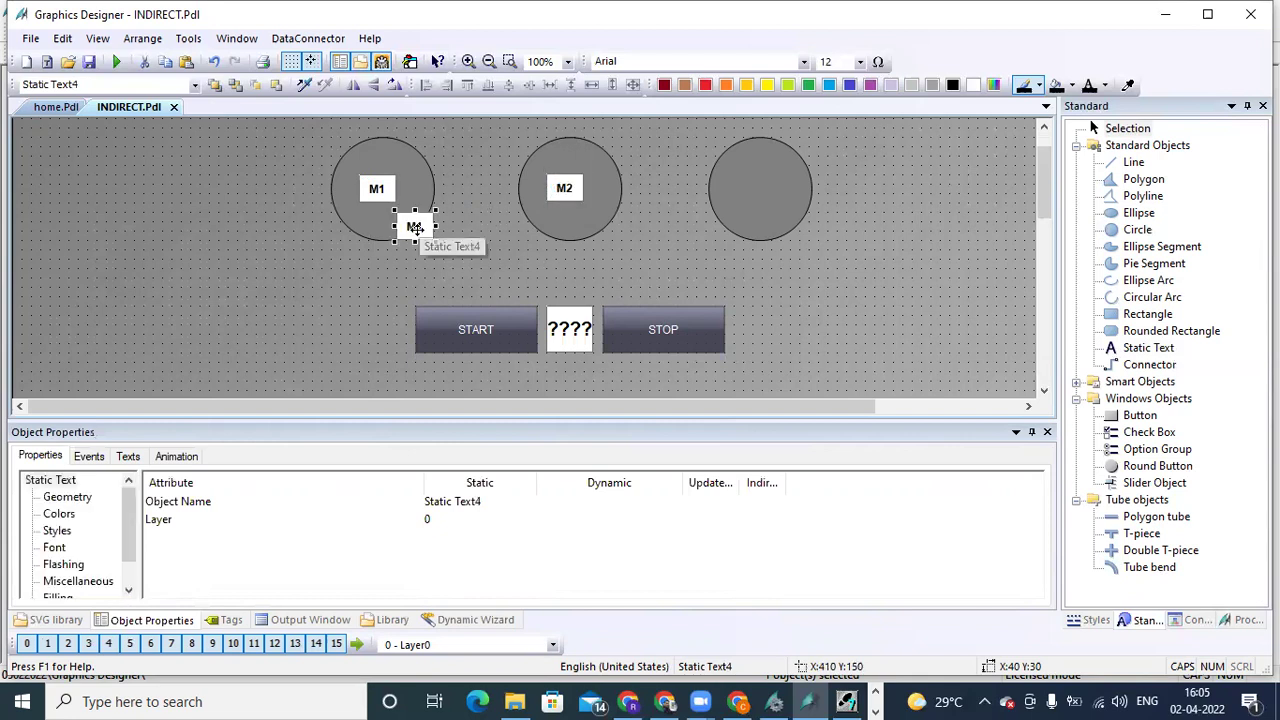
pyautogui.click(761, 192)
pyautogui.doubleClick(768, 186)
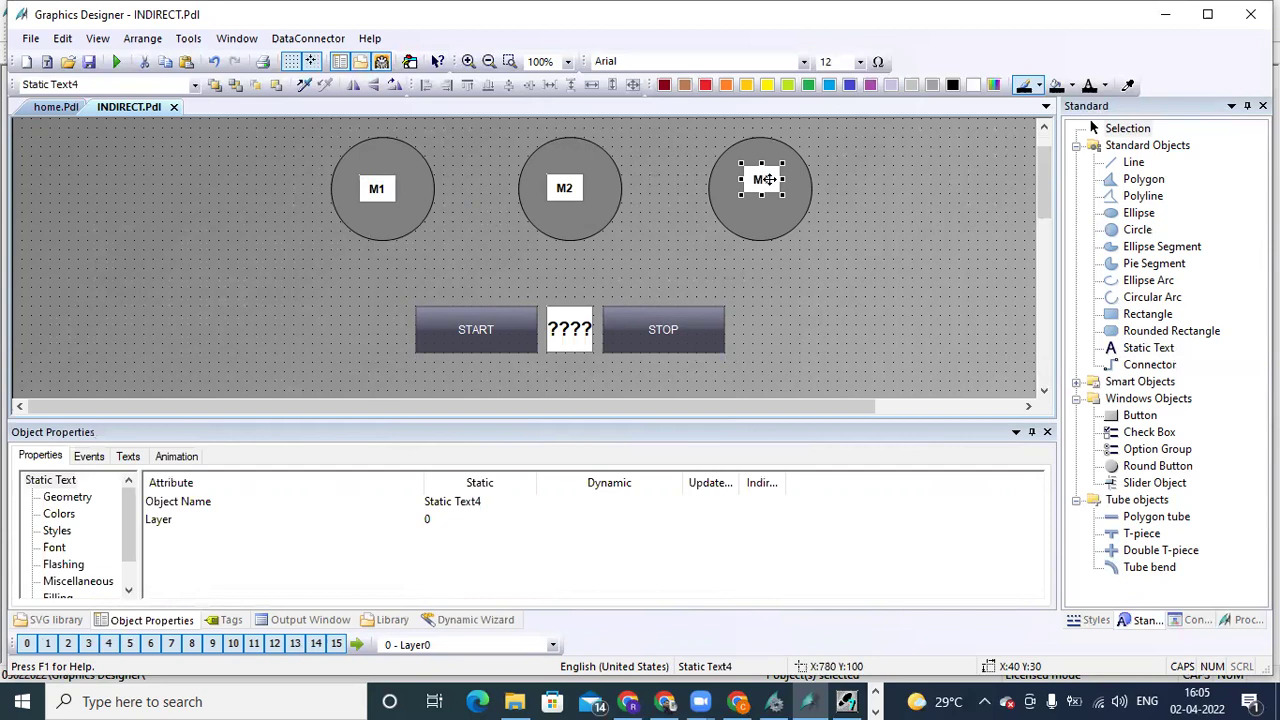
pyautogui.click(770, 190)
pyautogui.press('BackSpace')
pyautogui.write('3')
pyautogui.click(705, 218)
pyautogui.click(765, 181)
pyautogui.moveTo(767, 181); pyautogui.dragTo(765, 187)
# - Nudge the M2 and M1 labels into line, then save INDIRECT.Pdl
pyautogui.click(565, 190)
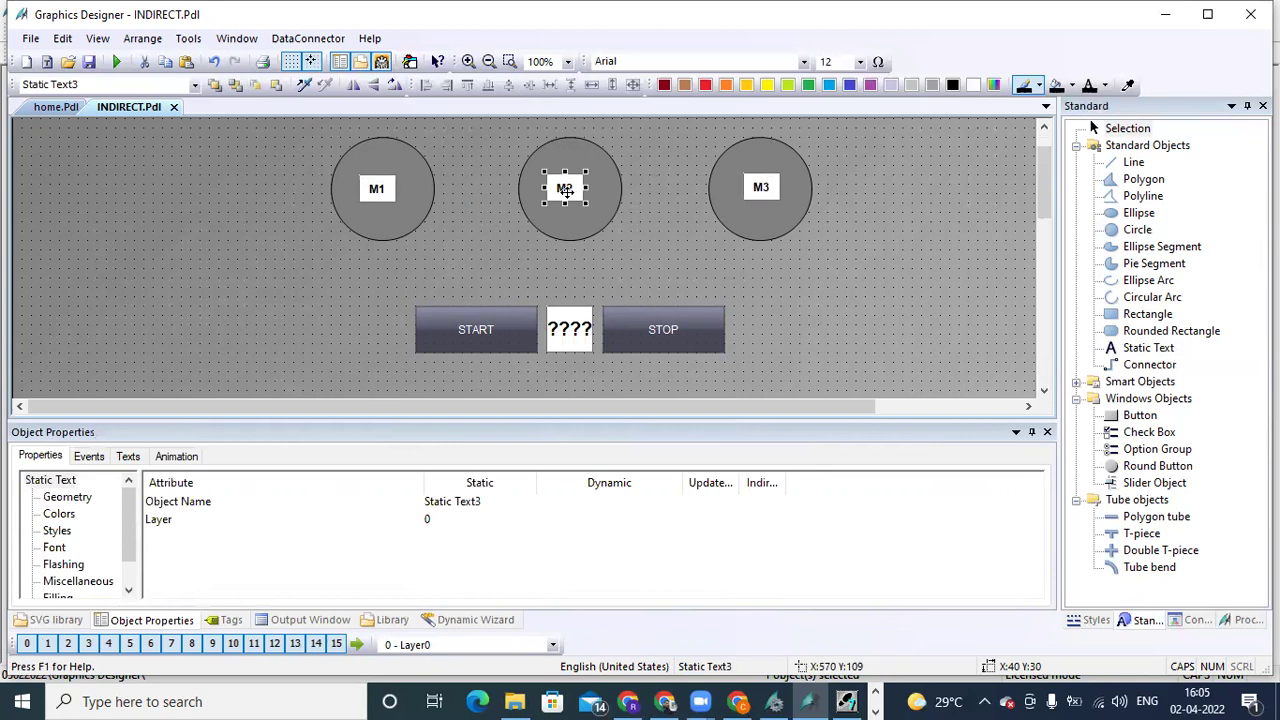
pyautogui.moveTo(565, 190); pyautogui.dragTo(568, 191)
pyautogui.click(377, 188)
pyautogui.moveTo(377, 188); pyautogui.dragTo(381, 189)
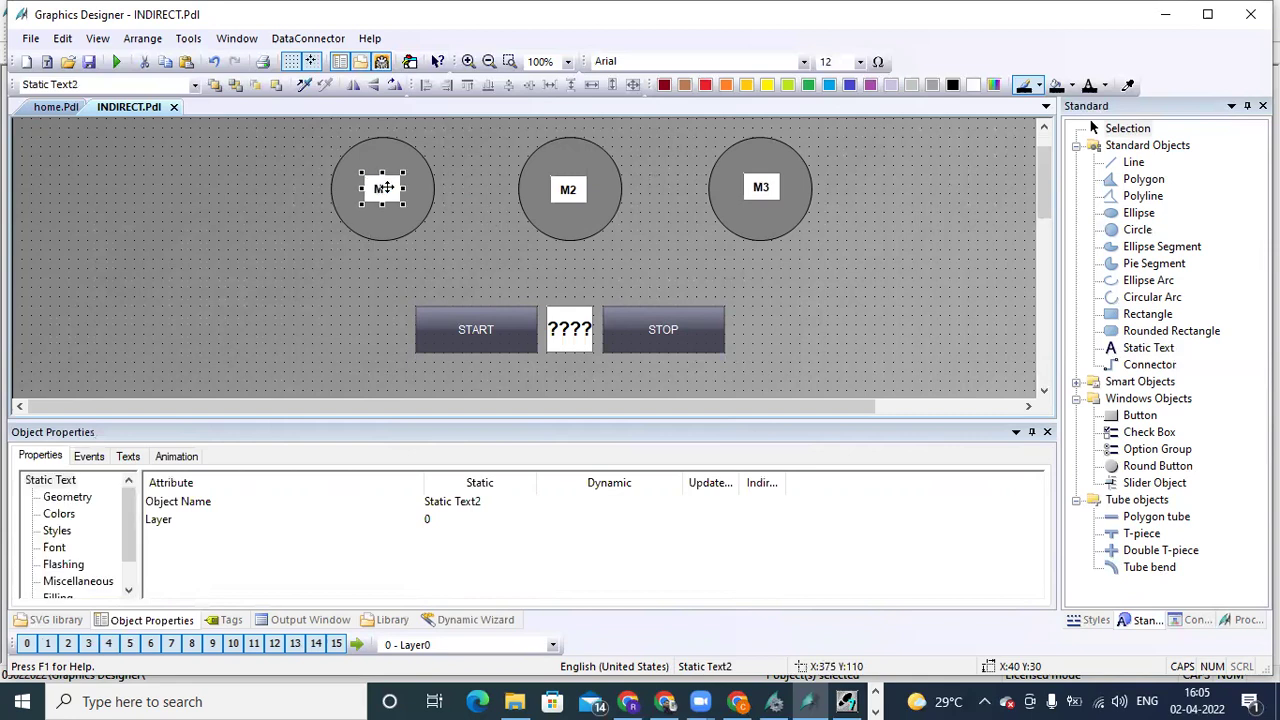
pyautogui.click(450, 200)
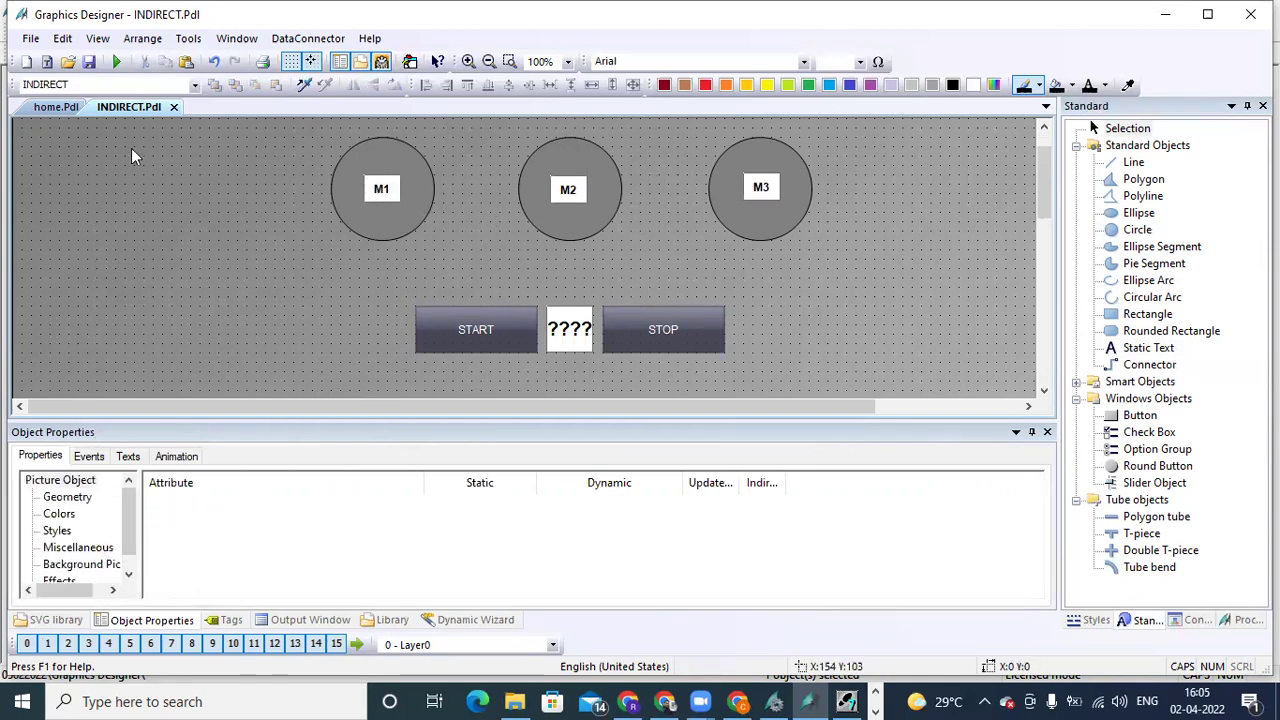
pyautogui.click(88, 61)
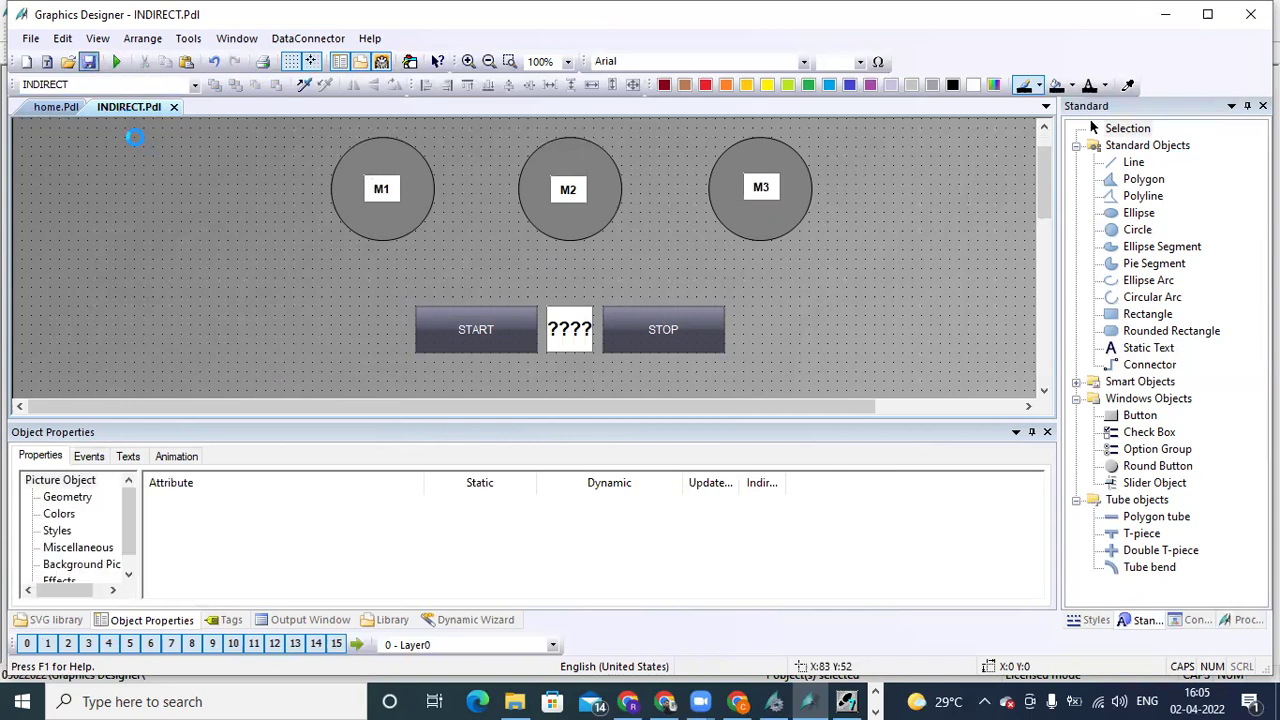
# - Activate Runtime so INDIRECT.Pdl runs live with three red motor circles
pyautogui.click(117, 62)
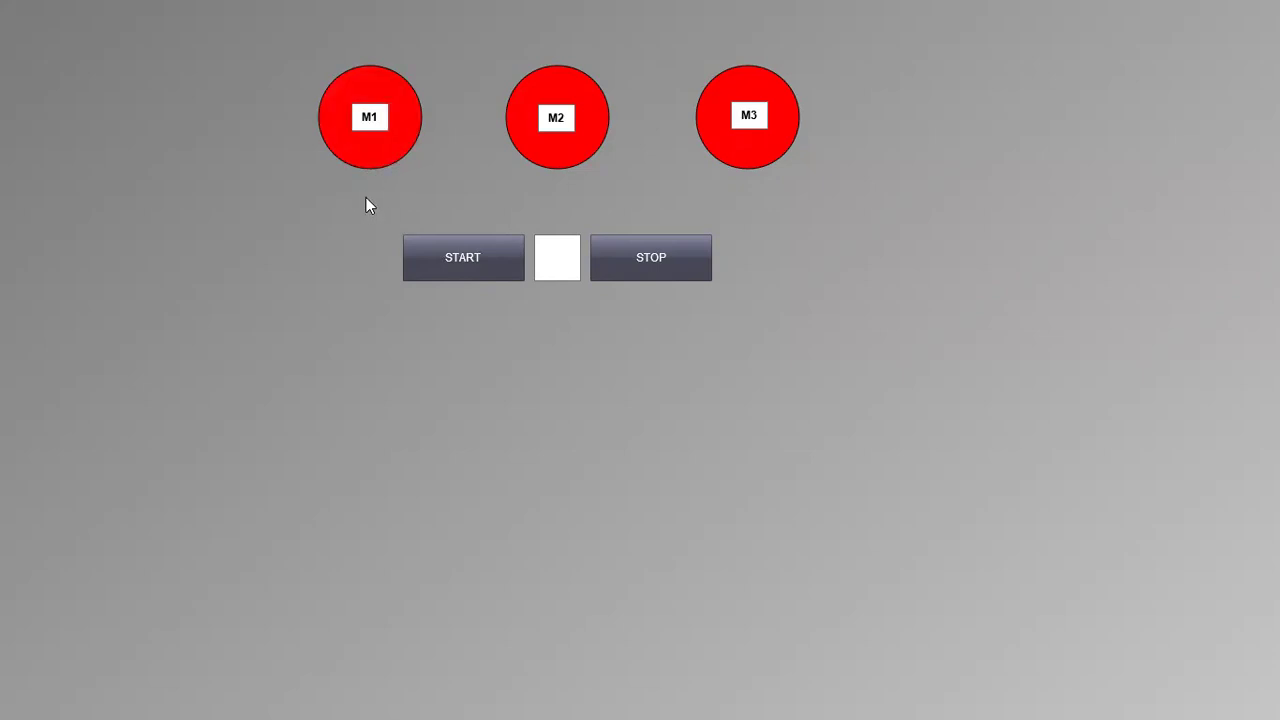
# - Select M1 and M3 and start them so they turn green, then stop M3
pyautogui.click(382, 149)
pyautogui.click(486, 268)
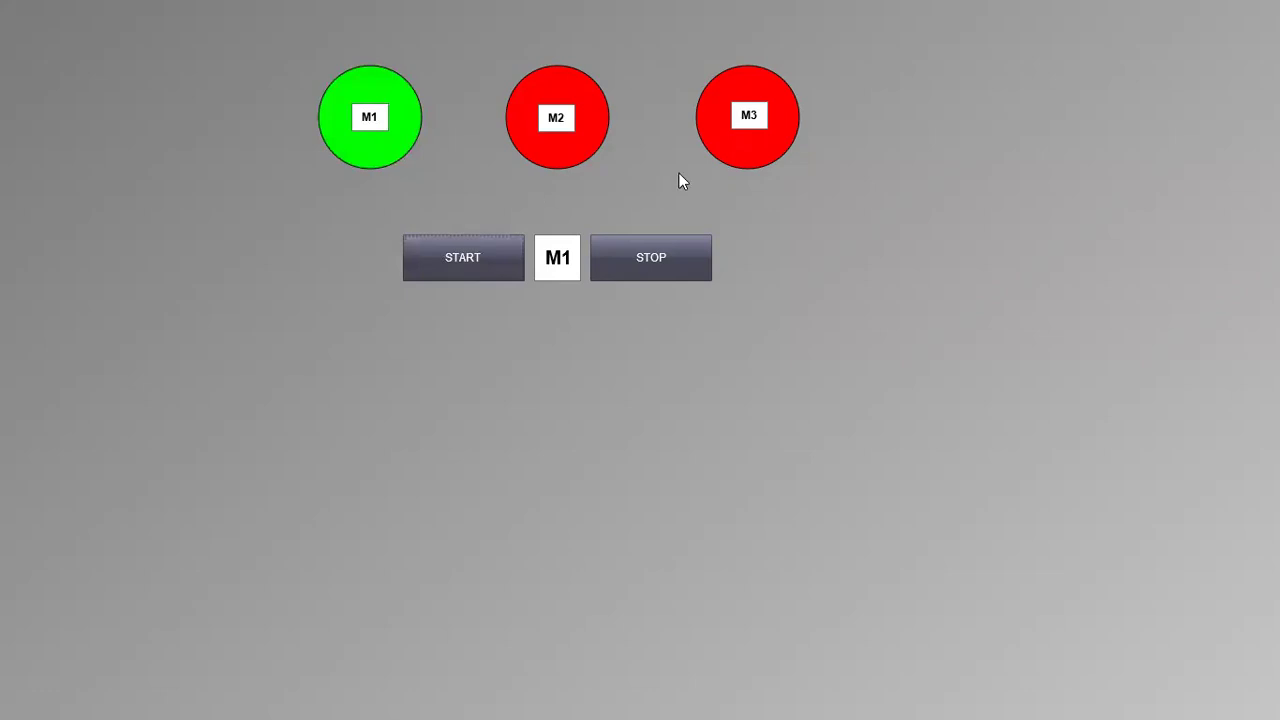
pyautogui.click(728, 150)
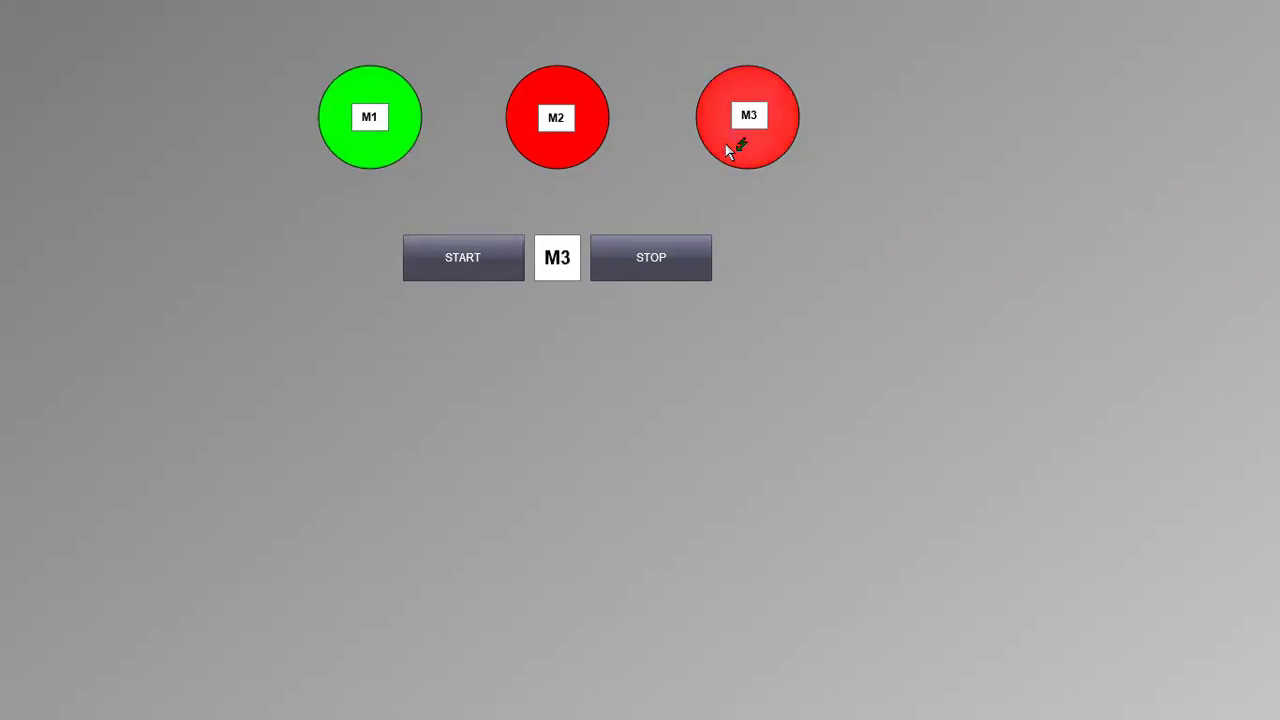
pyautogui.click(486, 251)
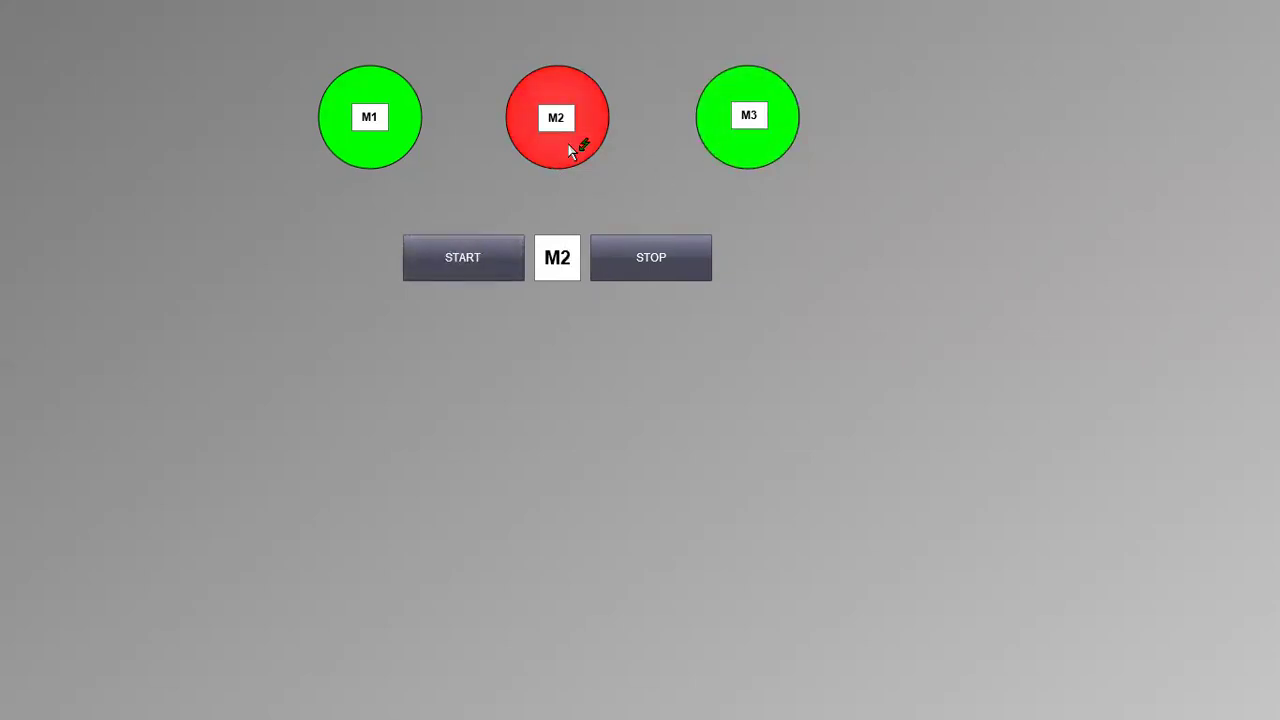
pyautogui.click(484, 258)
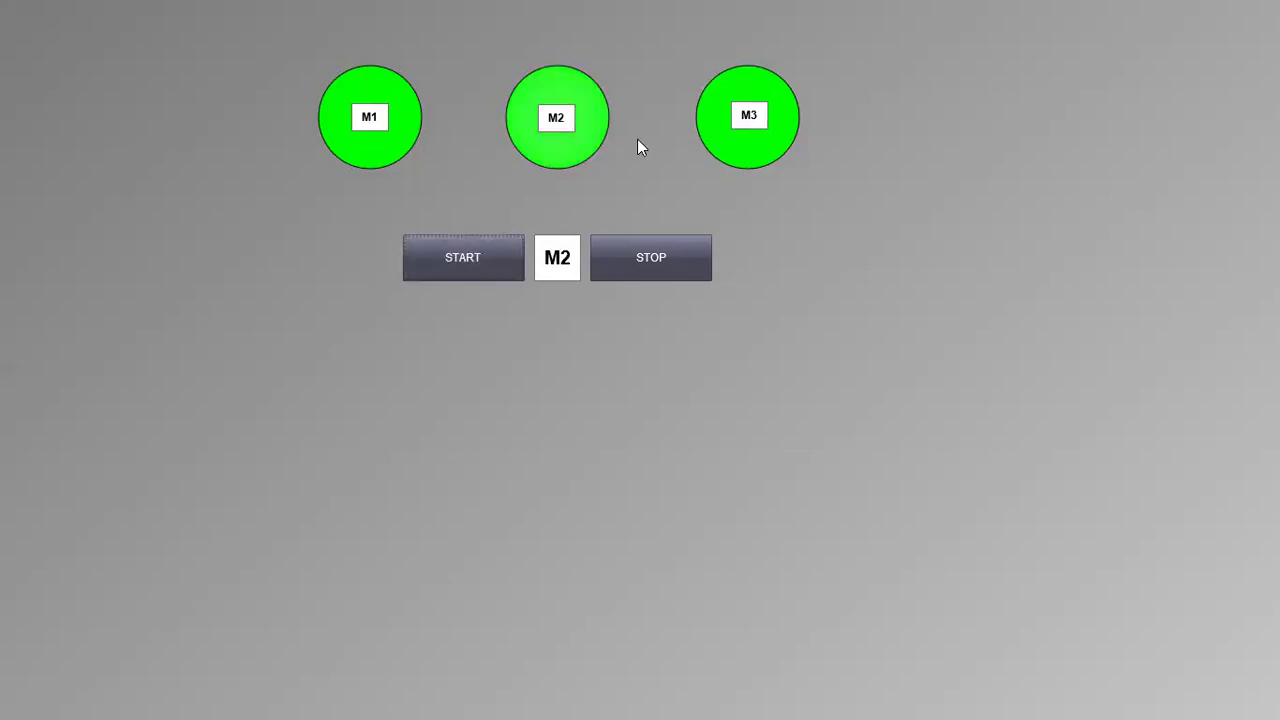
pyautogui.click(653, 267)
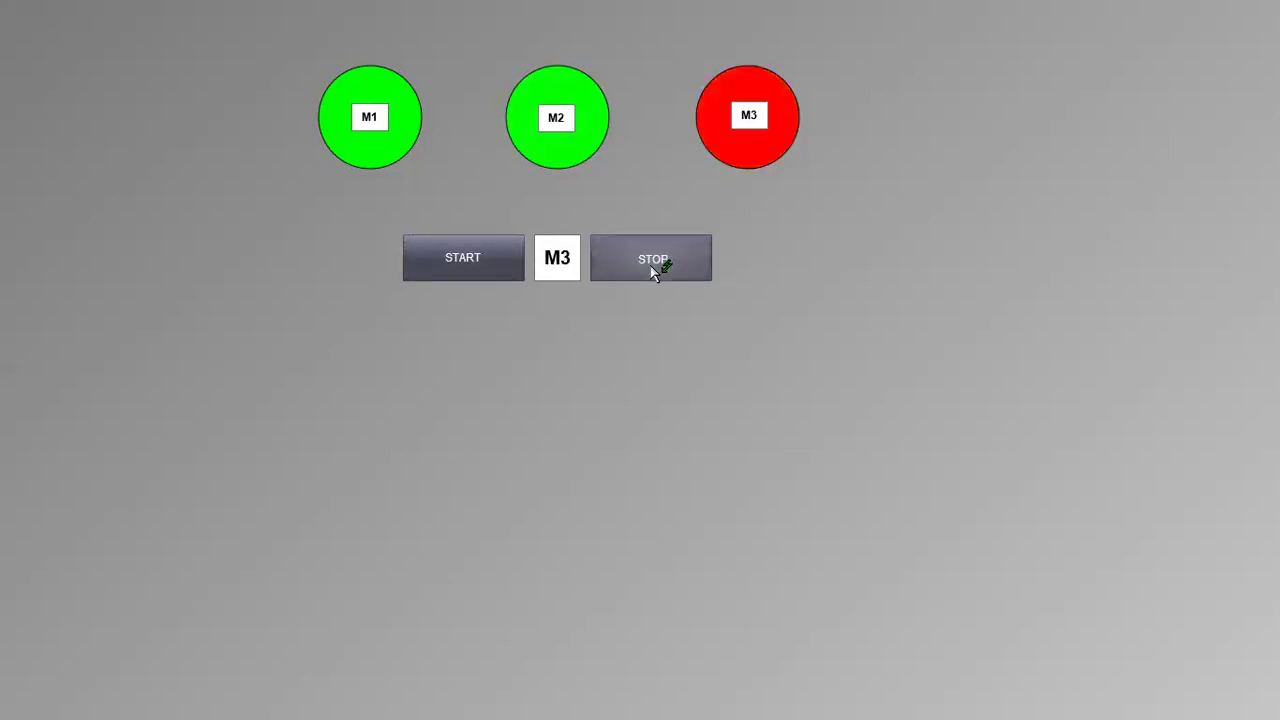
# - Stop M1 and M2, cycle M2 and M3 through start and stop, ending with M2 selected
pyautogui.click(391, 141)
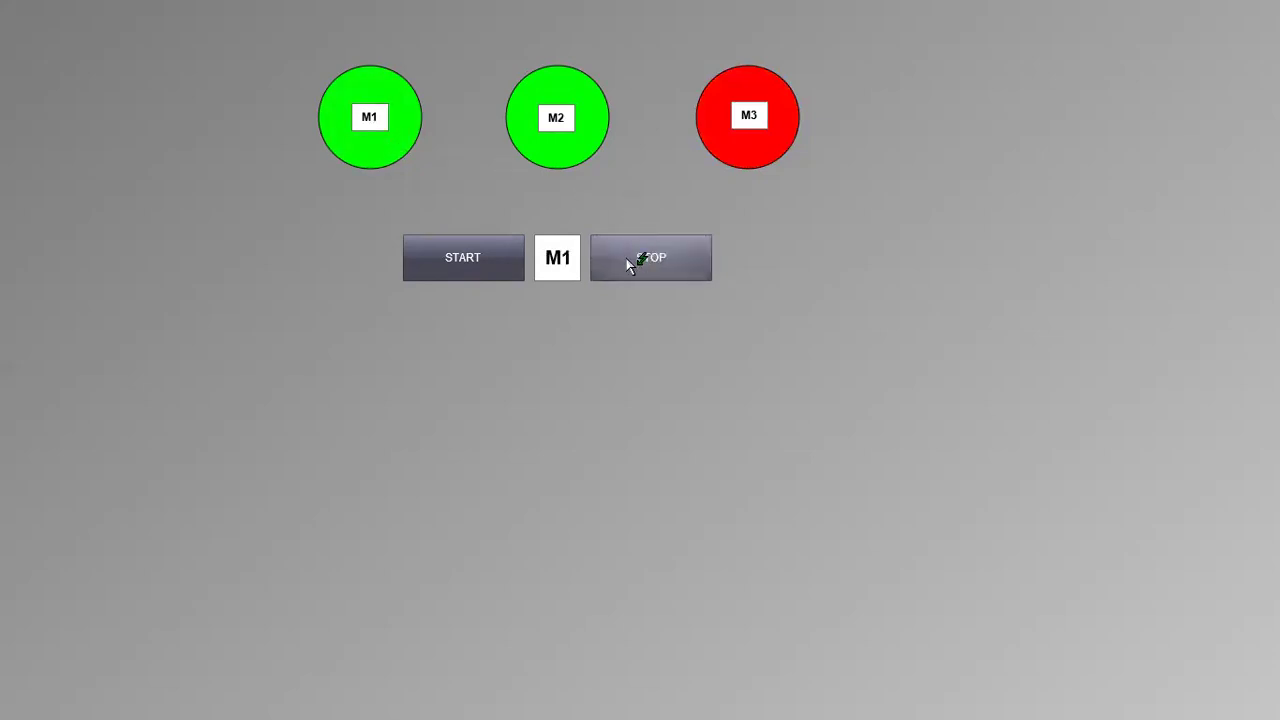
pyautogui.click(632, 257)
pyautogui.click(566, 152)
pyautogui.click(647, 251)
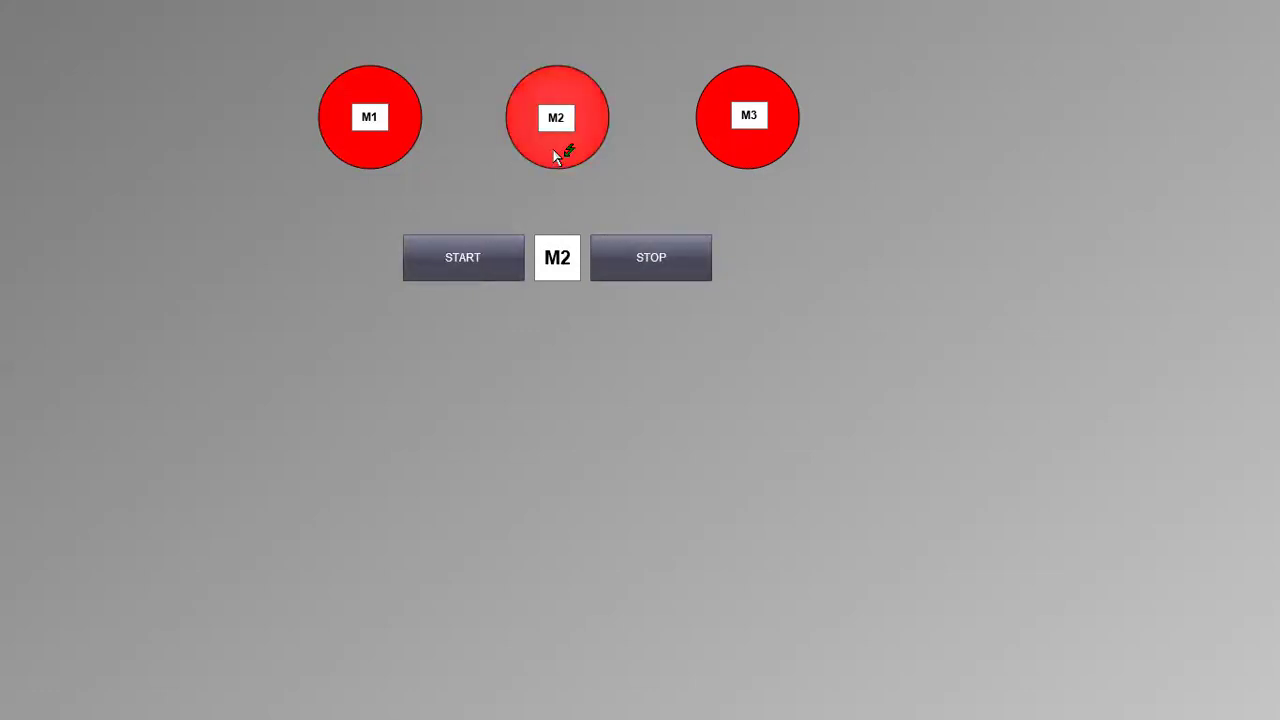
pyautogui.click(477, 270)
pyautogui.click(720, 143)
pyautogui.click(491, 274)
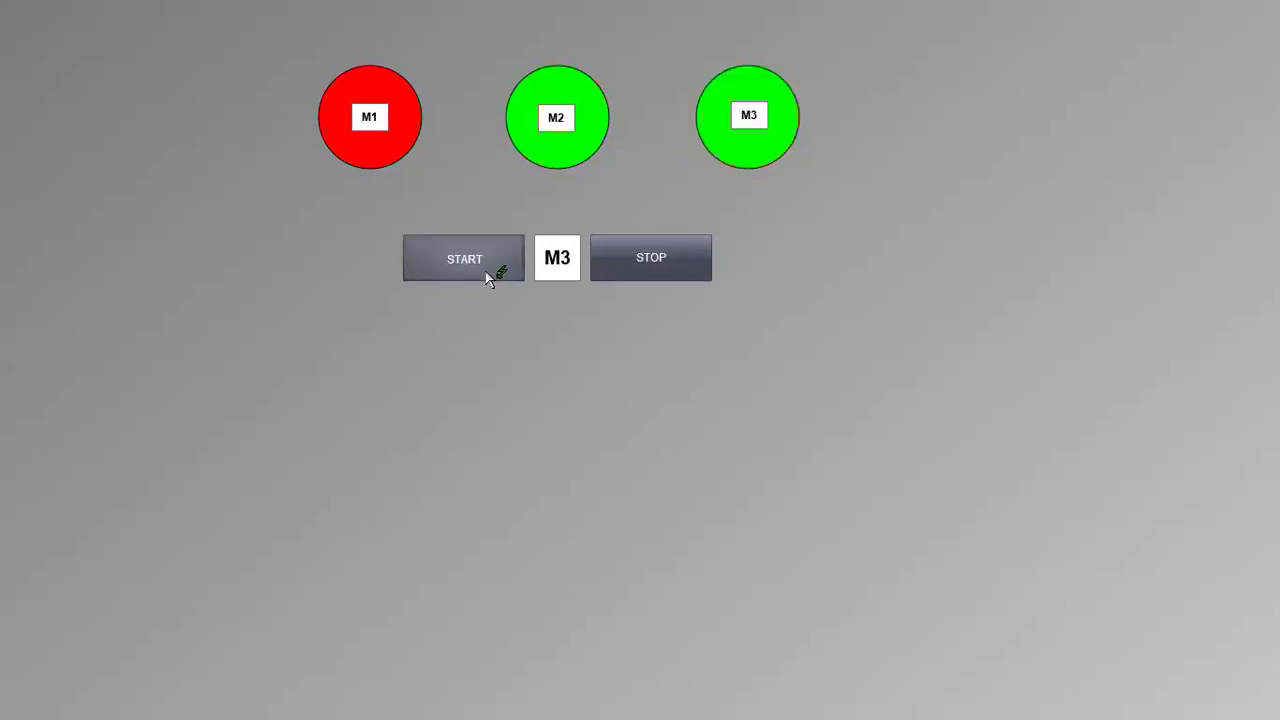
pyautogui.click(632, 263)
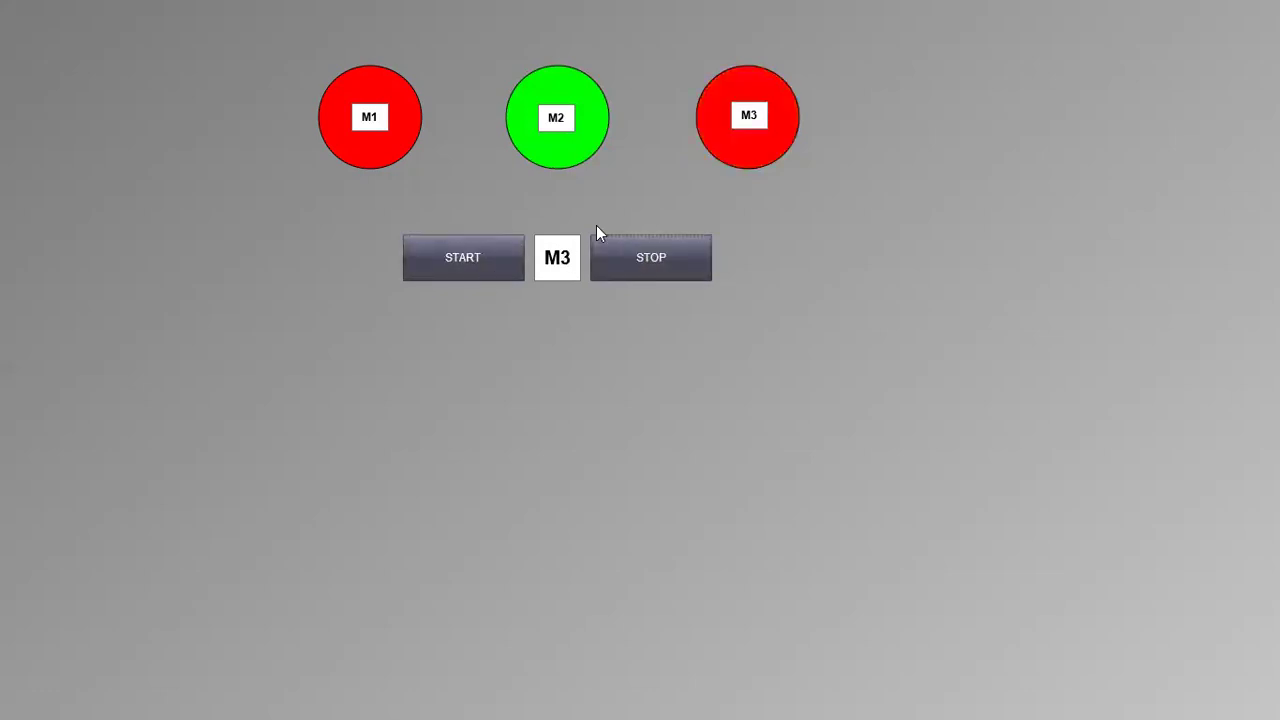
pyautogui.click(553, 170)
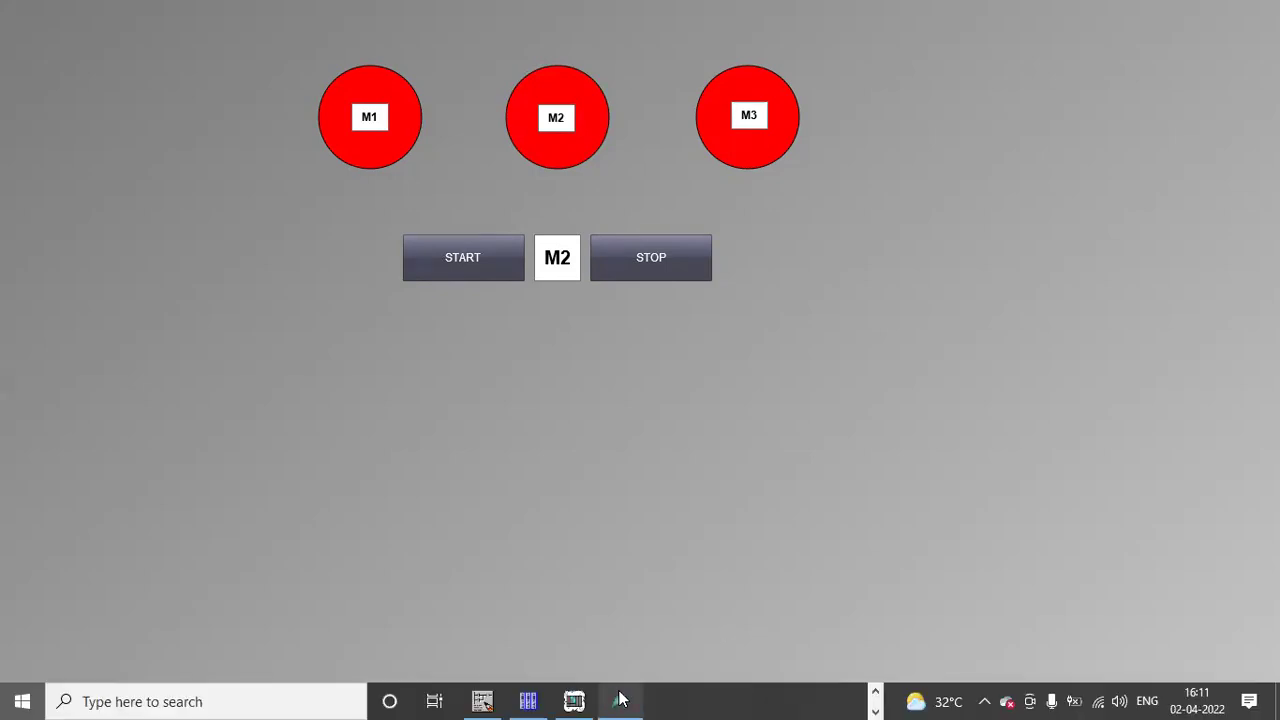
# - Close the WinCC Runtime window from its taskbar preview thumbnail
pyautogui.moveTo(620, 699)
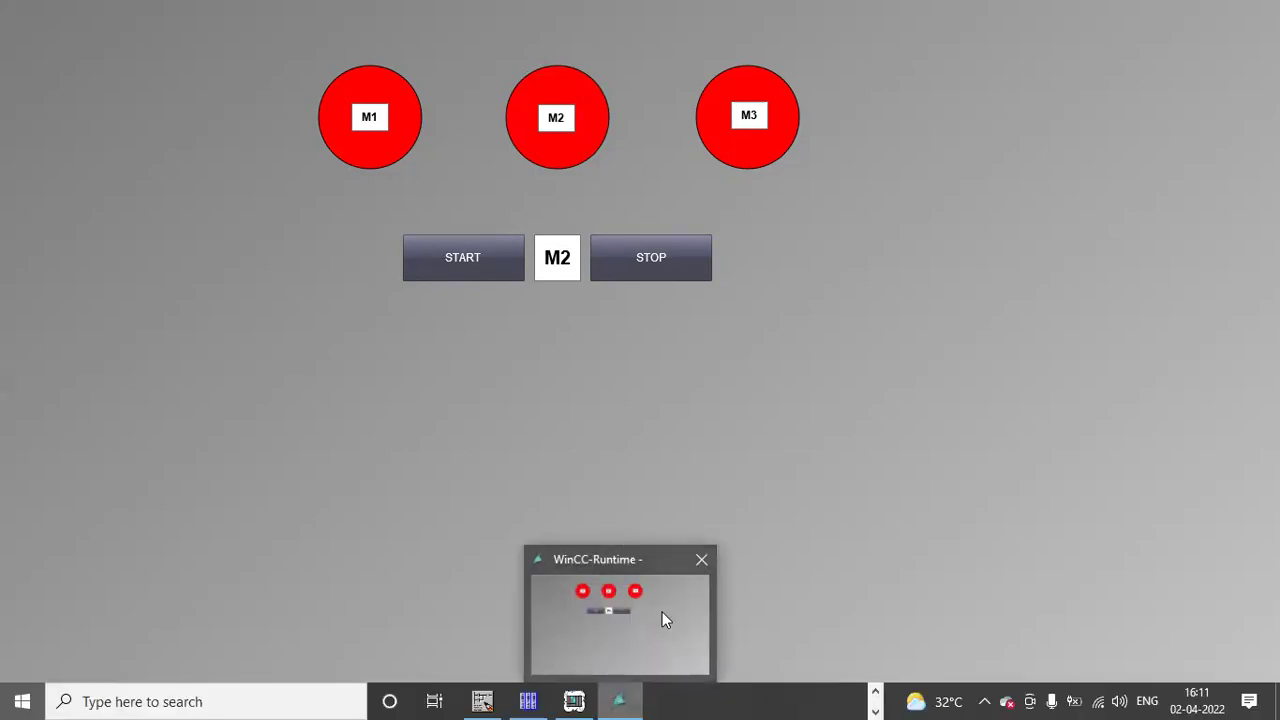
pyautogui.click(701, 561)
pyautogui.press('super')
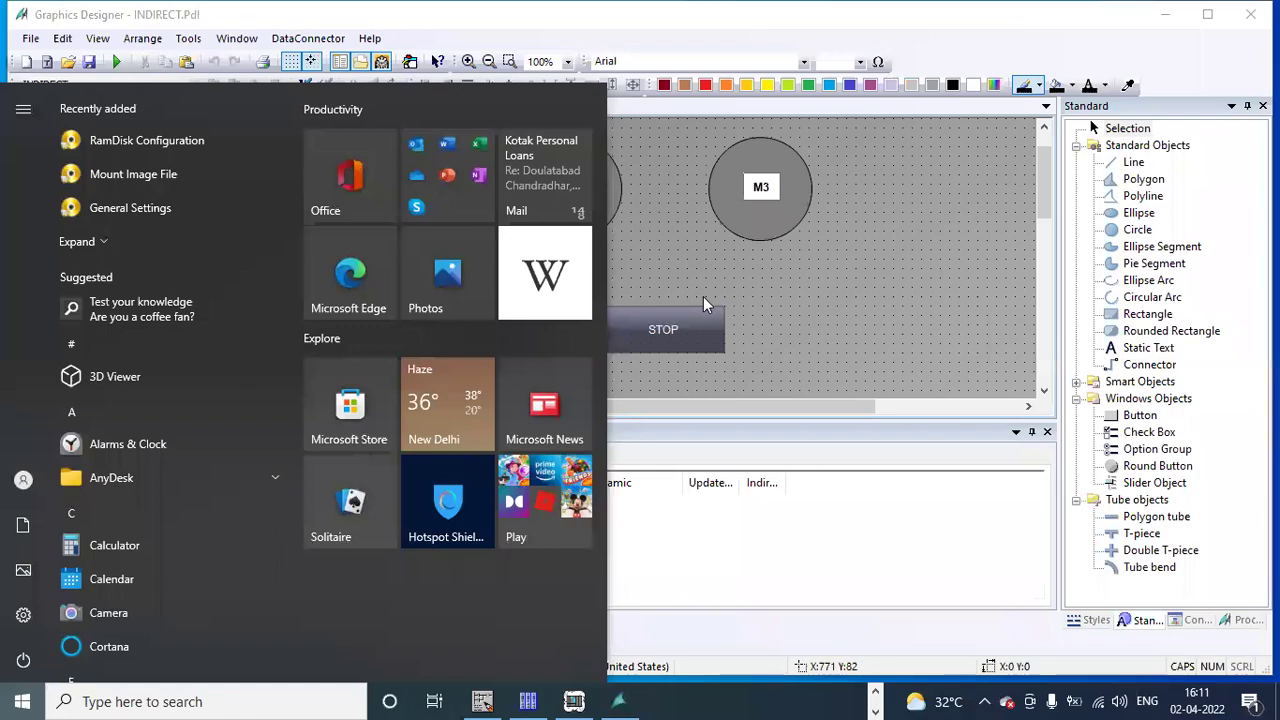